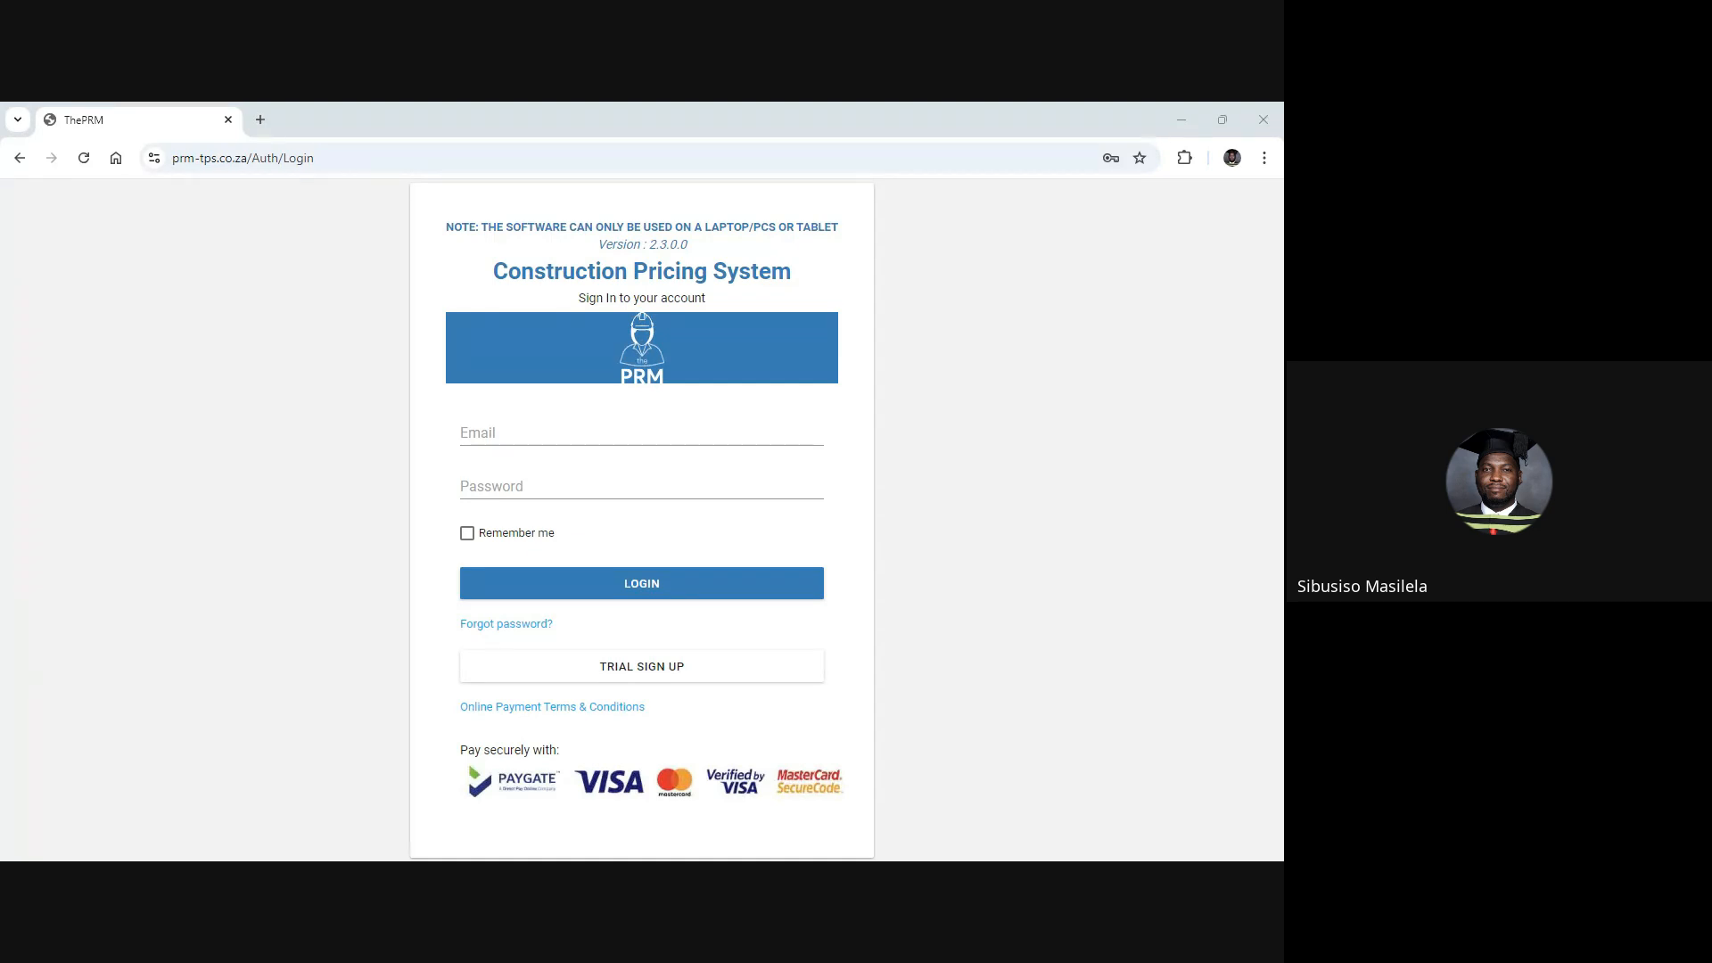
Try to sign in with the saved account email and password, with Remember me enabled.
click(625, 433)
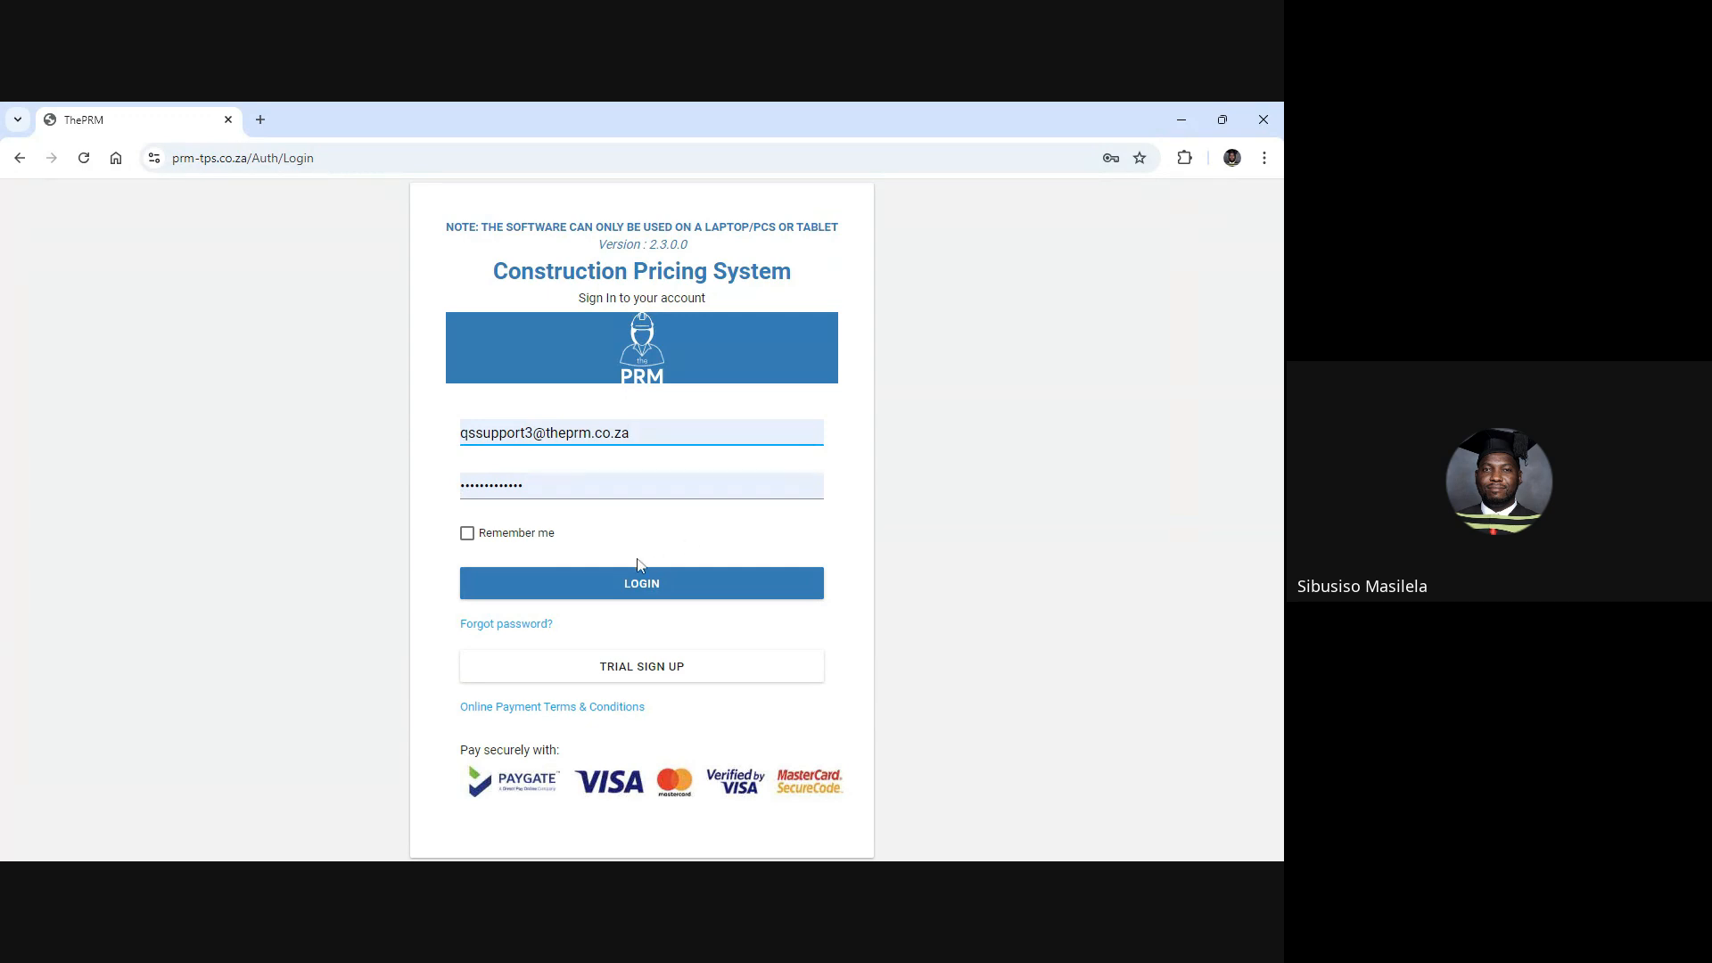
click(508, 538)
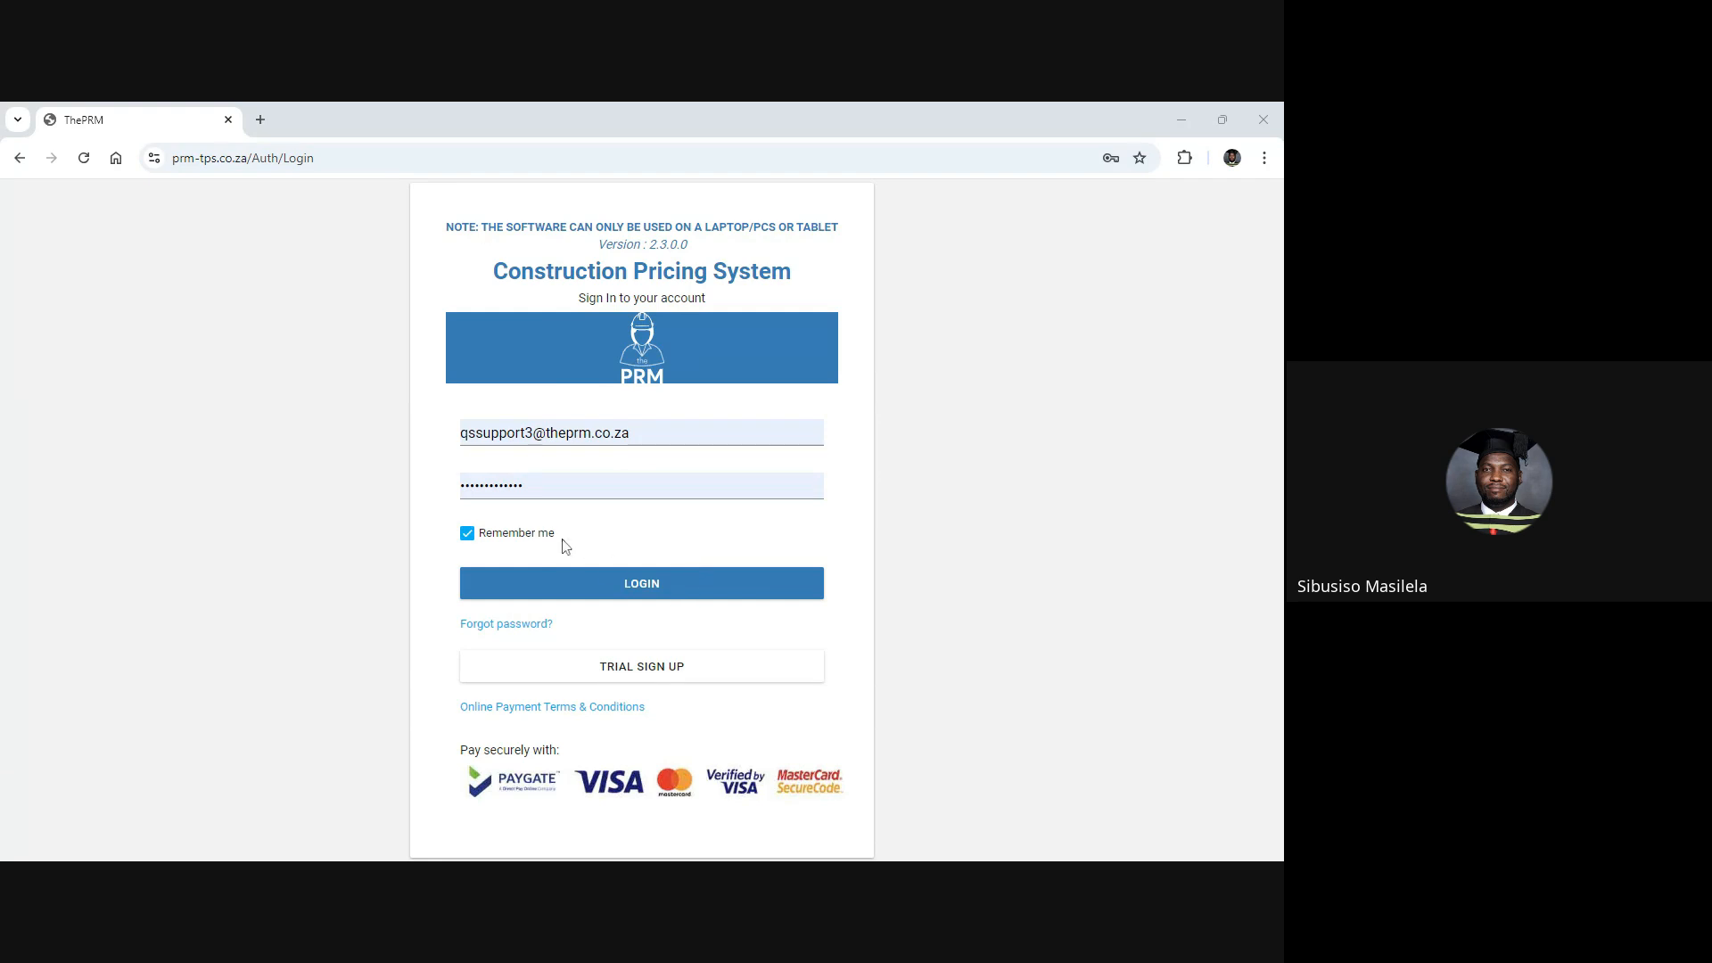
click(611, 591)
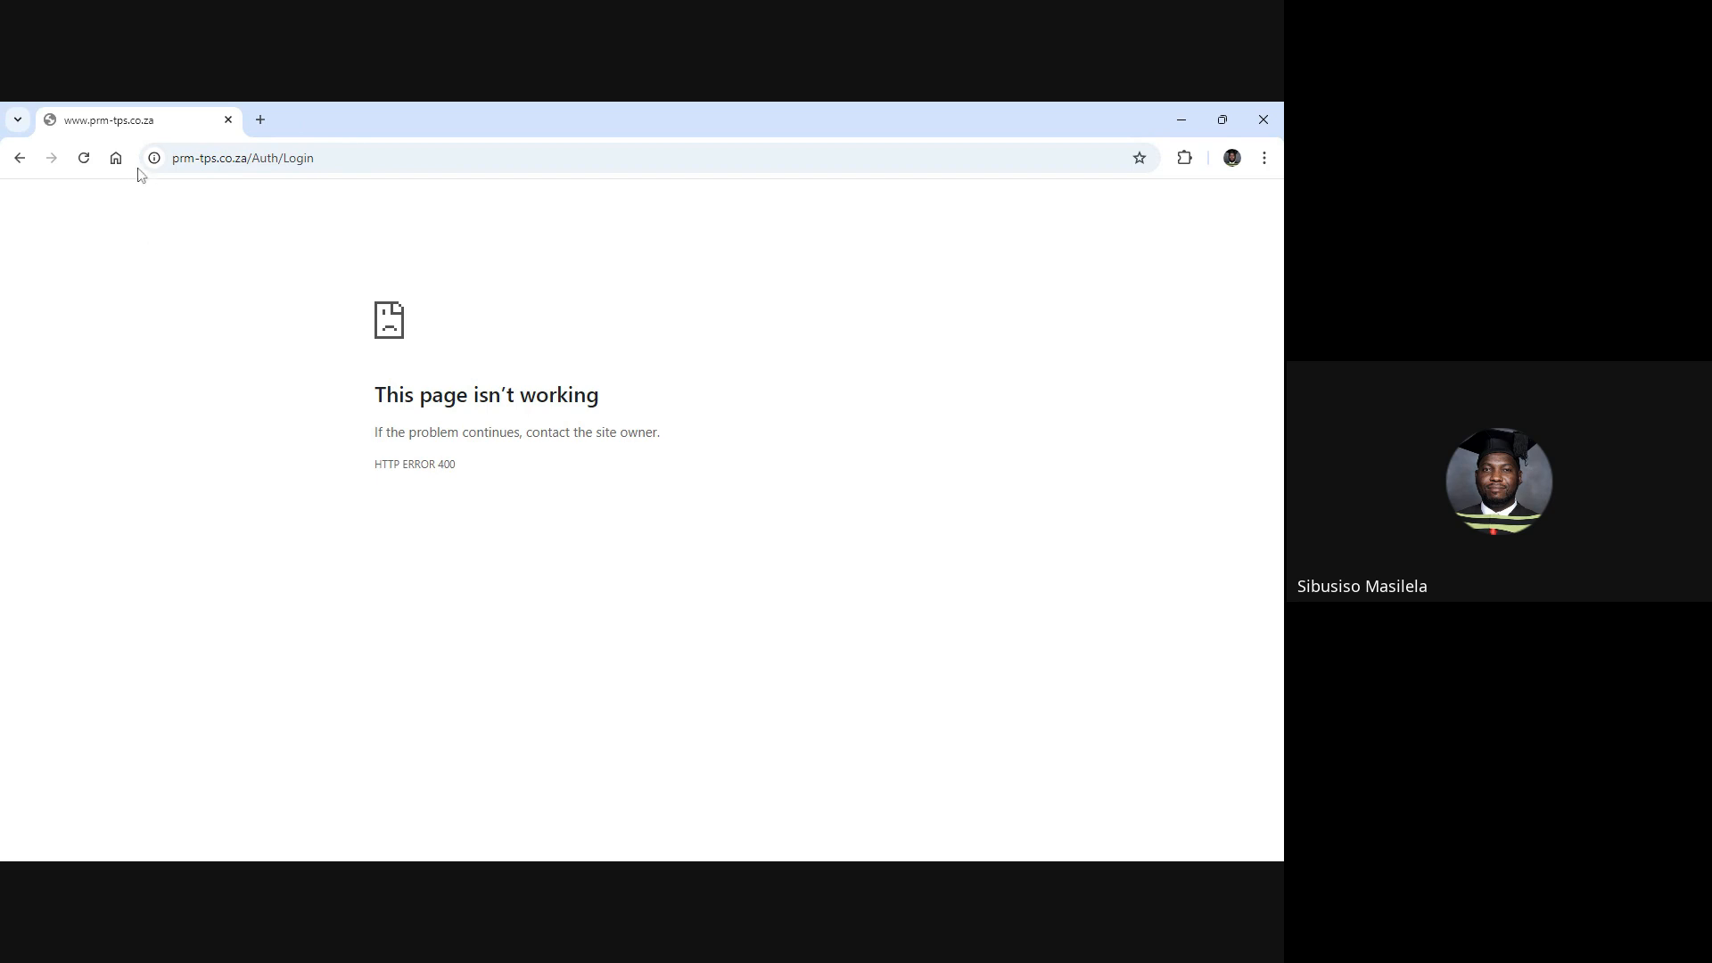
Search Google for "theprm" and open the login page from The PRM – Project Resource Management Systems website.
click(116, 159)
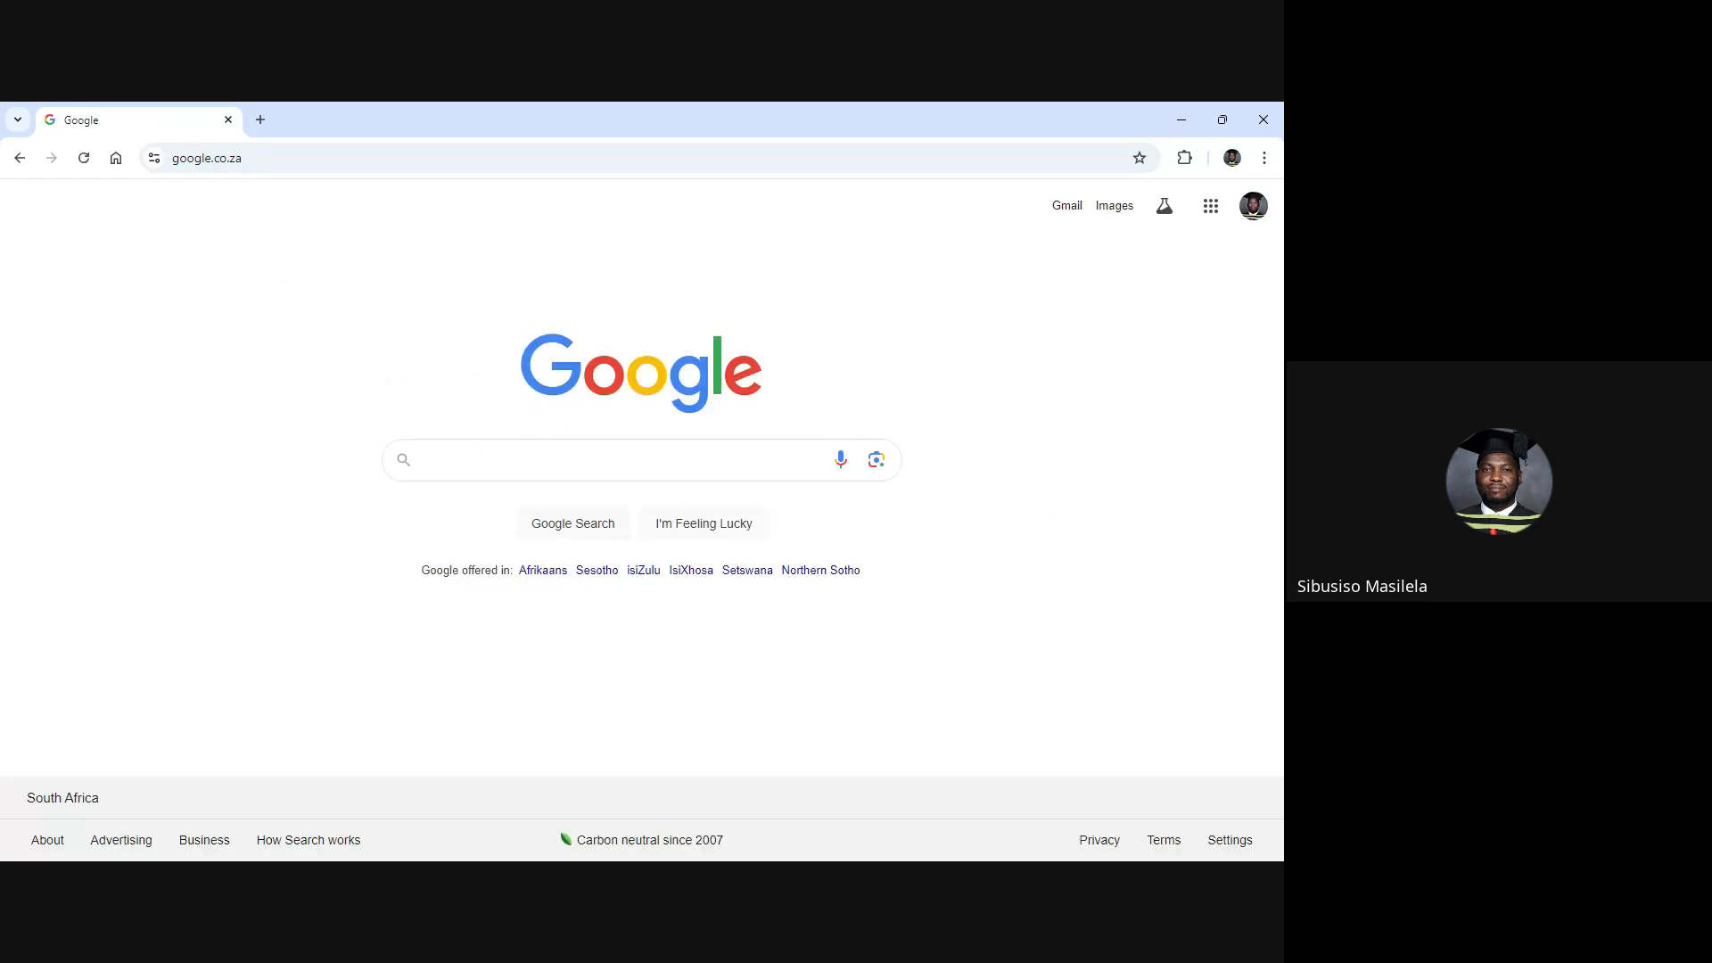
click(408, 456)
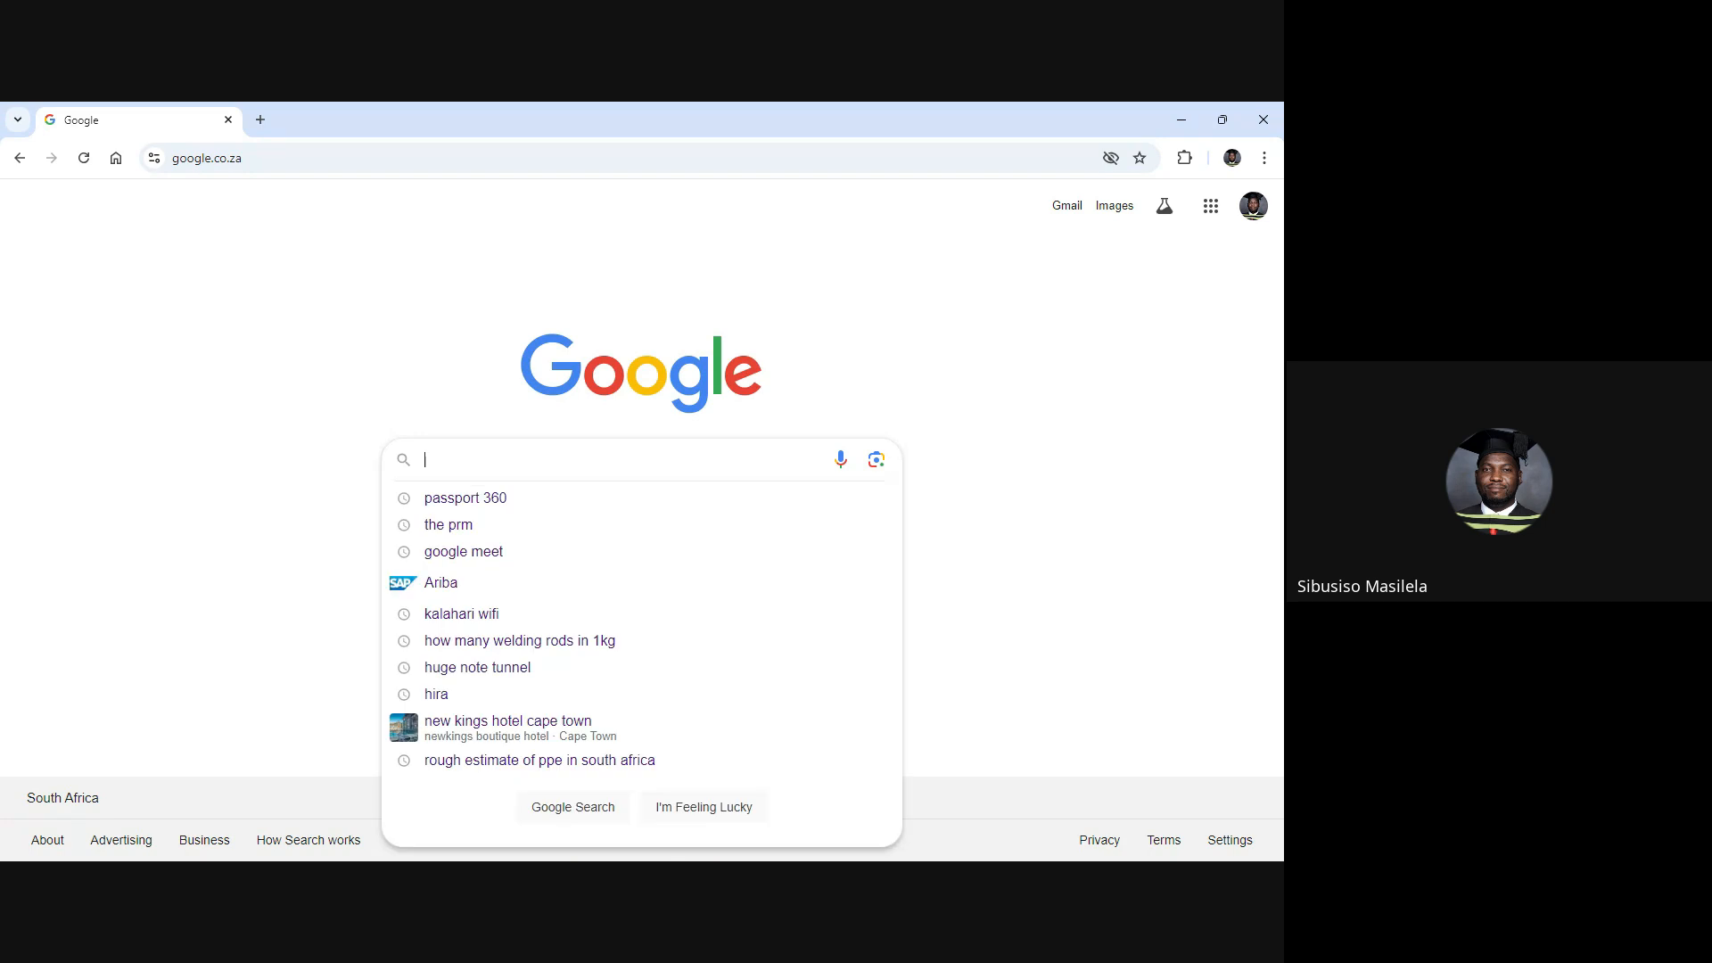
text(the)
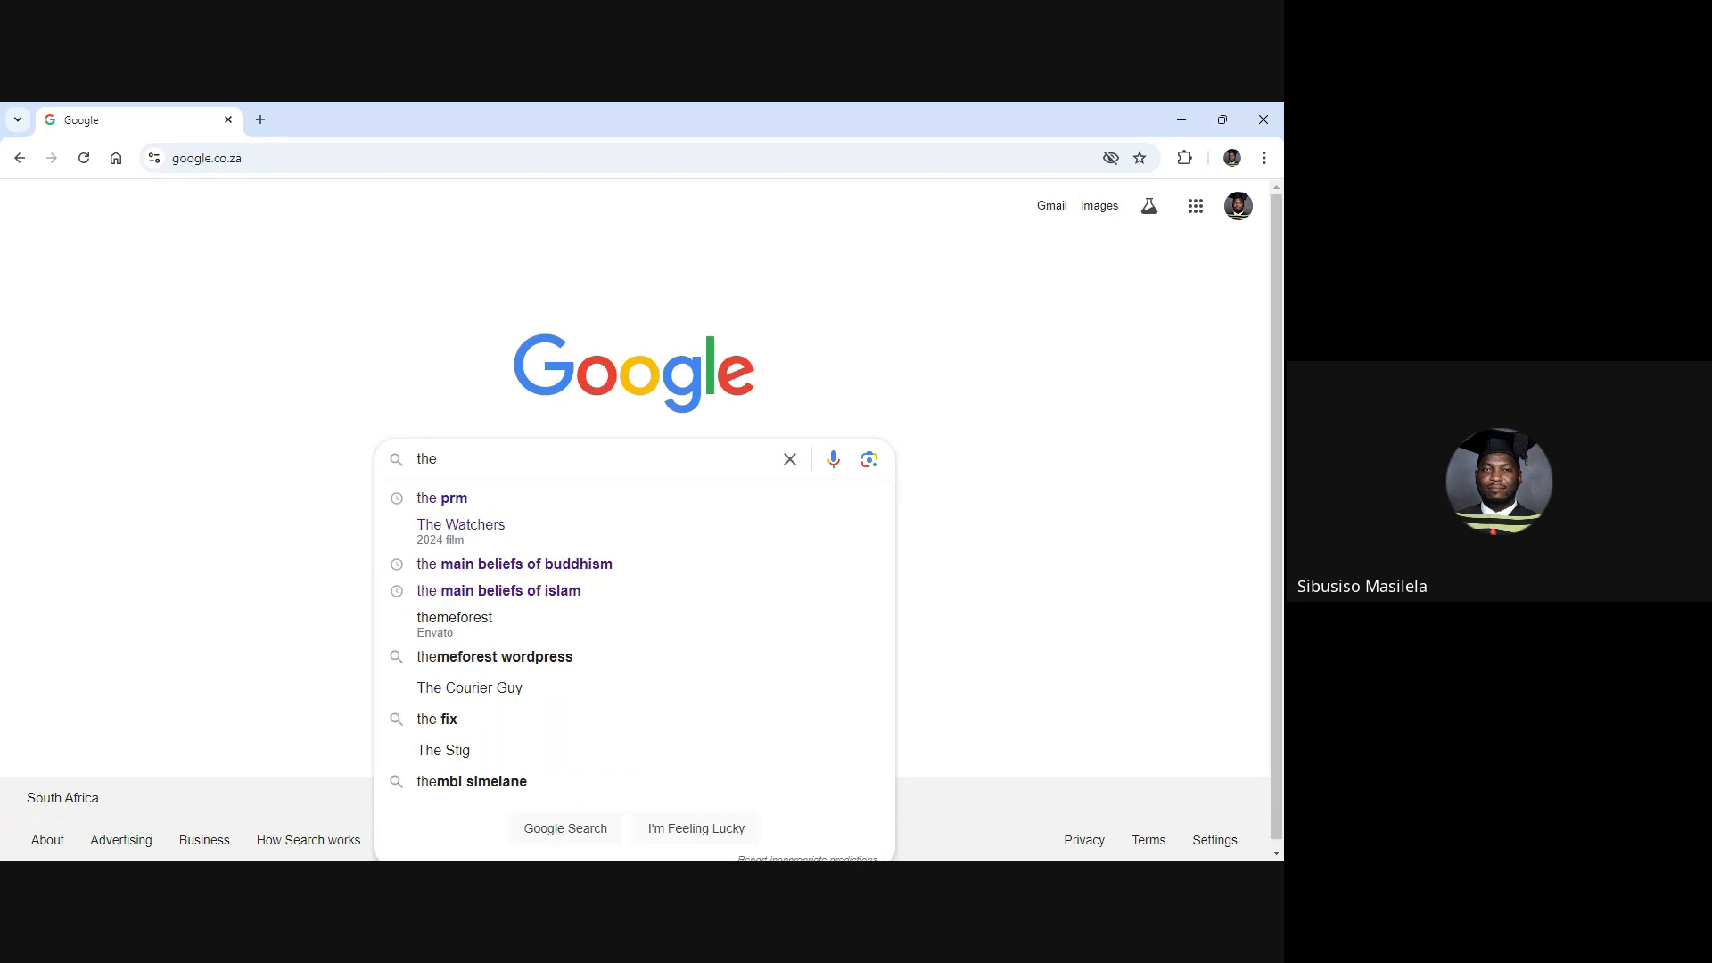
text(prm)
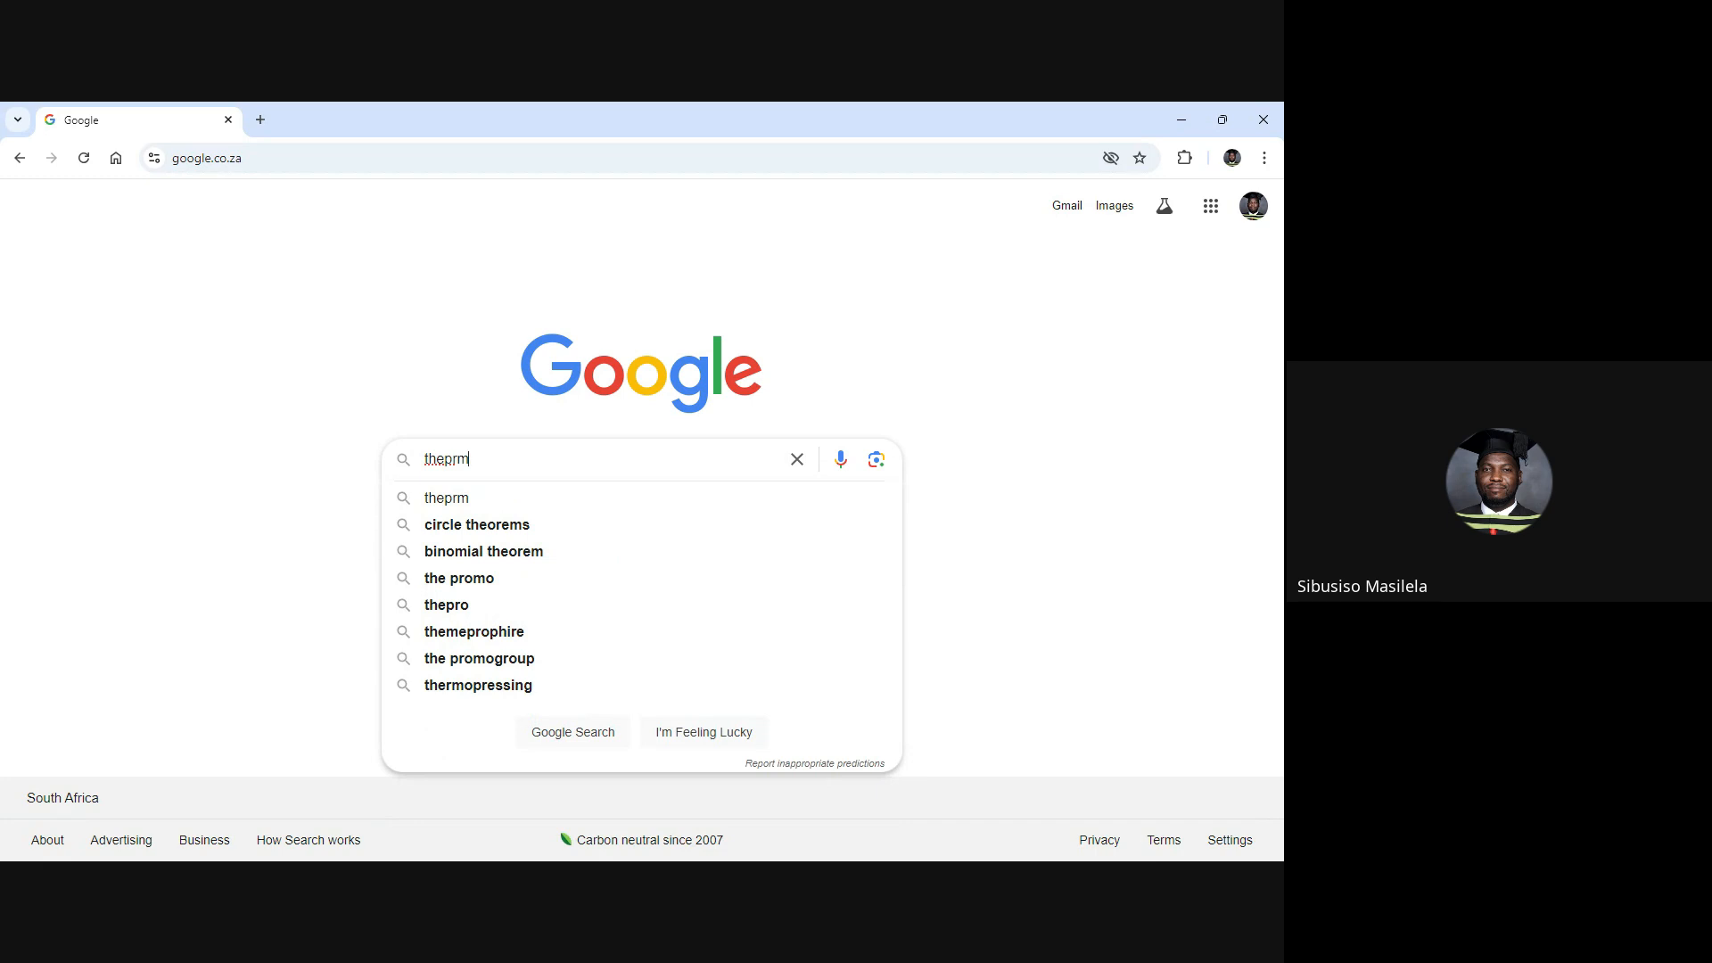
key(Return)
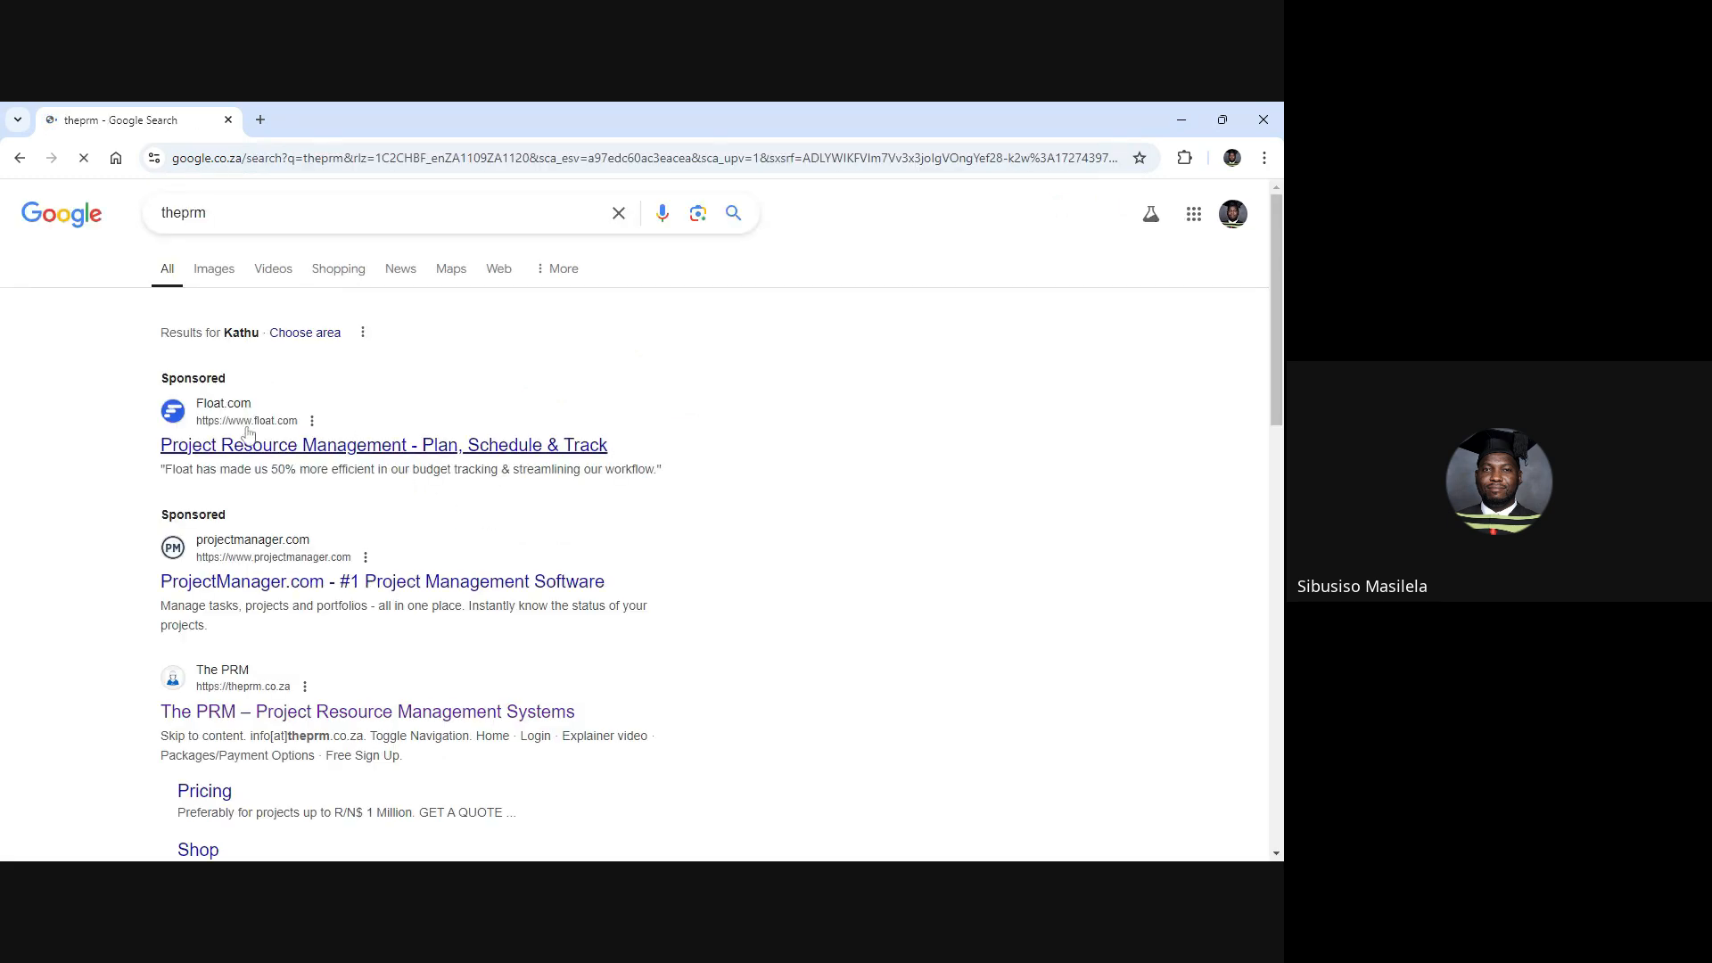
scroll(278, 412, down, 1)
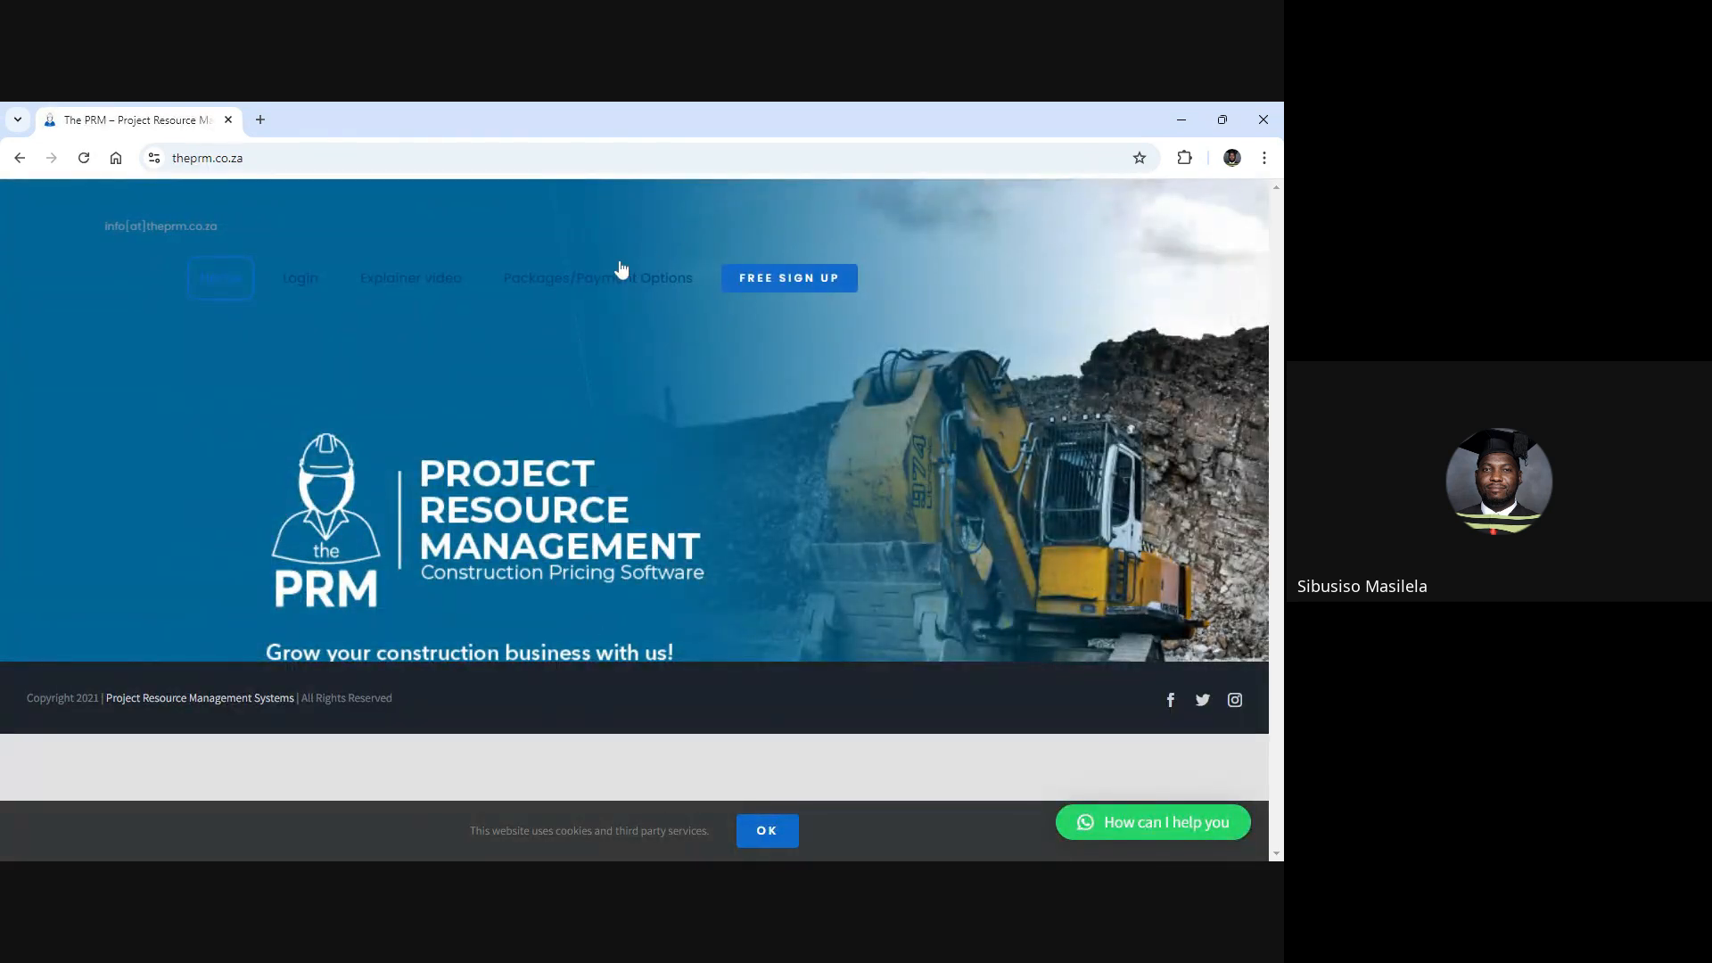
click(307, 279)
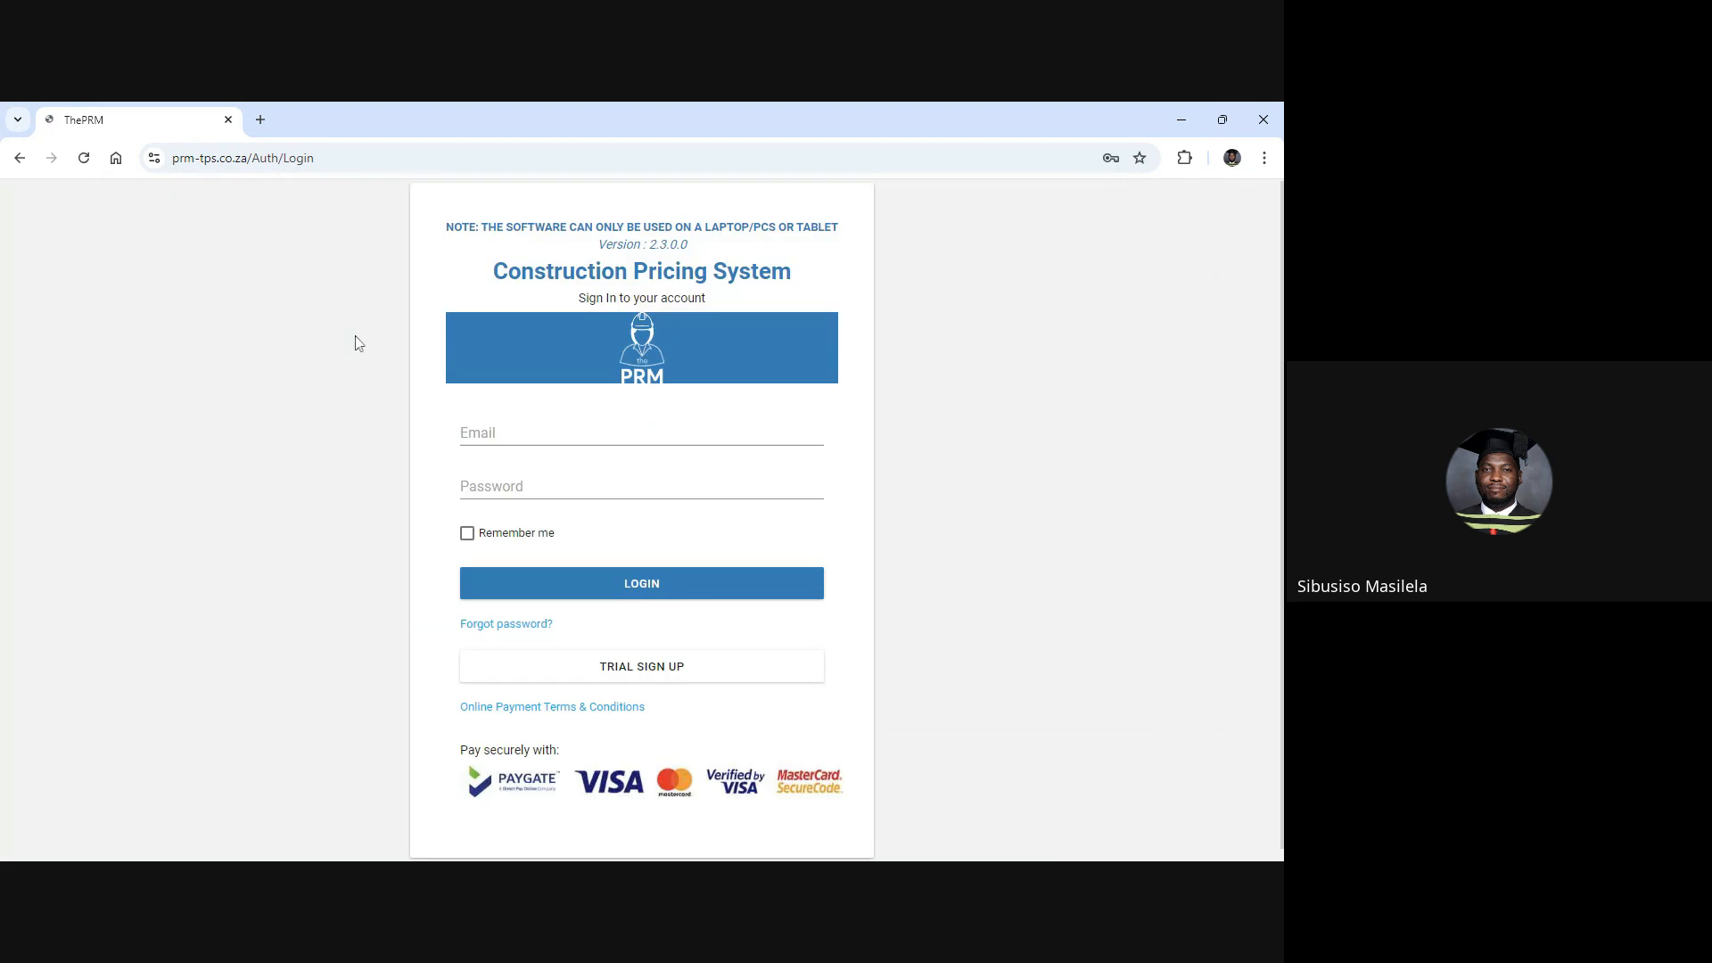
Fill in the saved account email and password, enable Remember me and log in to the Construction Pricing System.
click(588, 430)
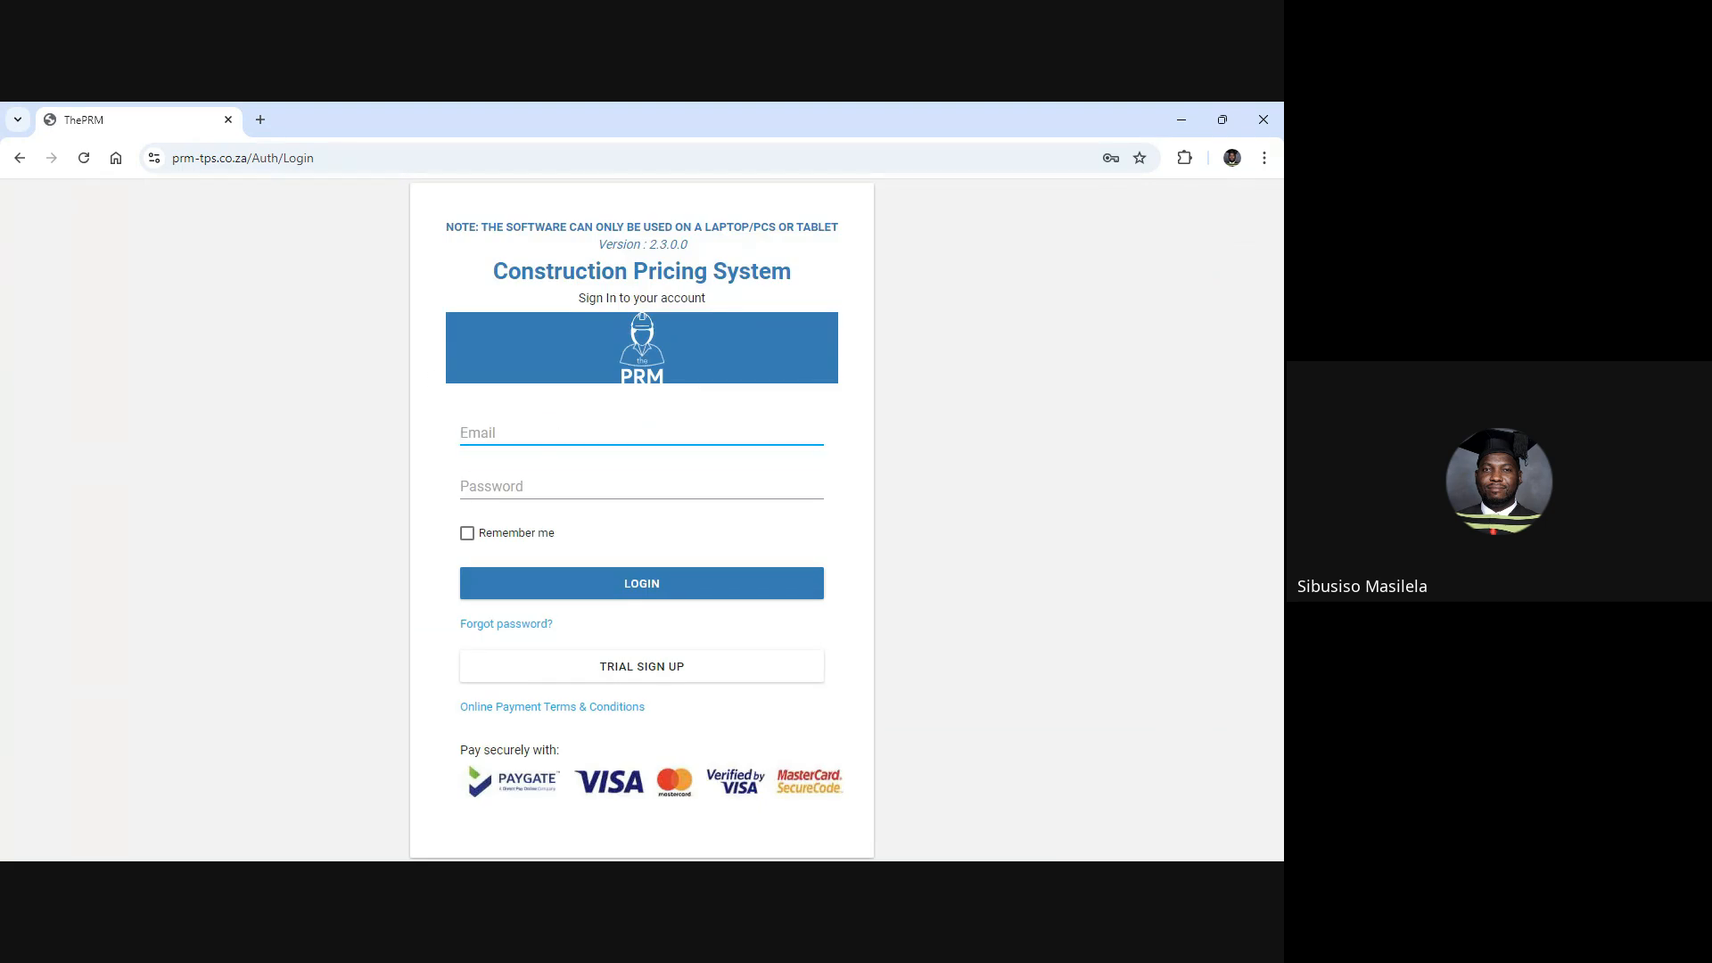
click(699, 482)
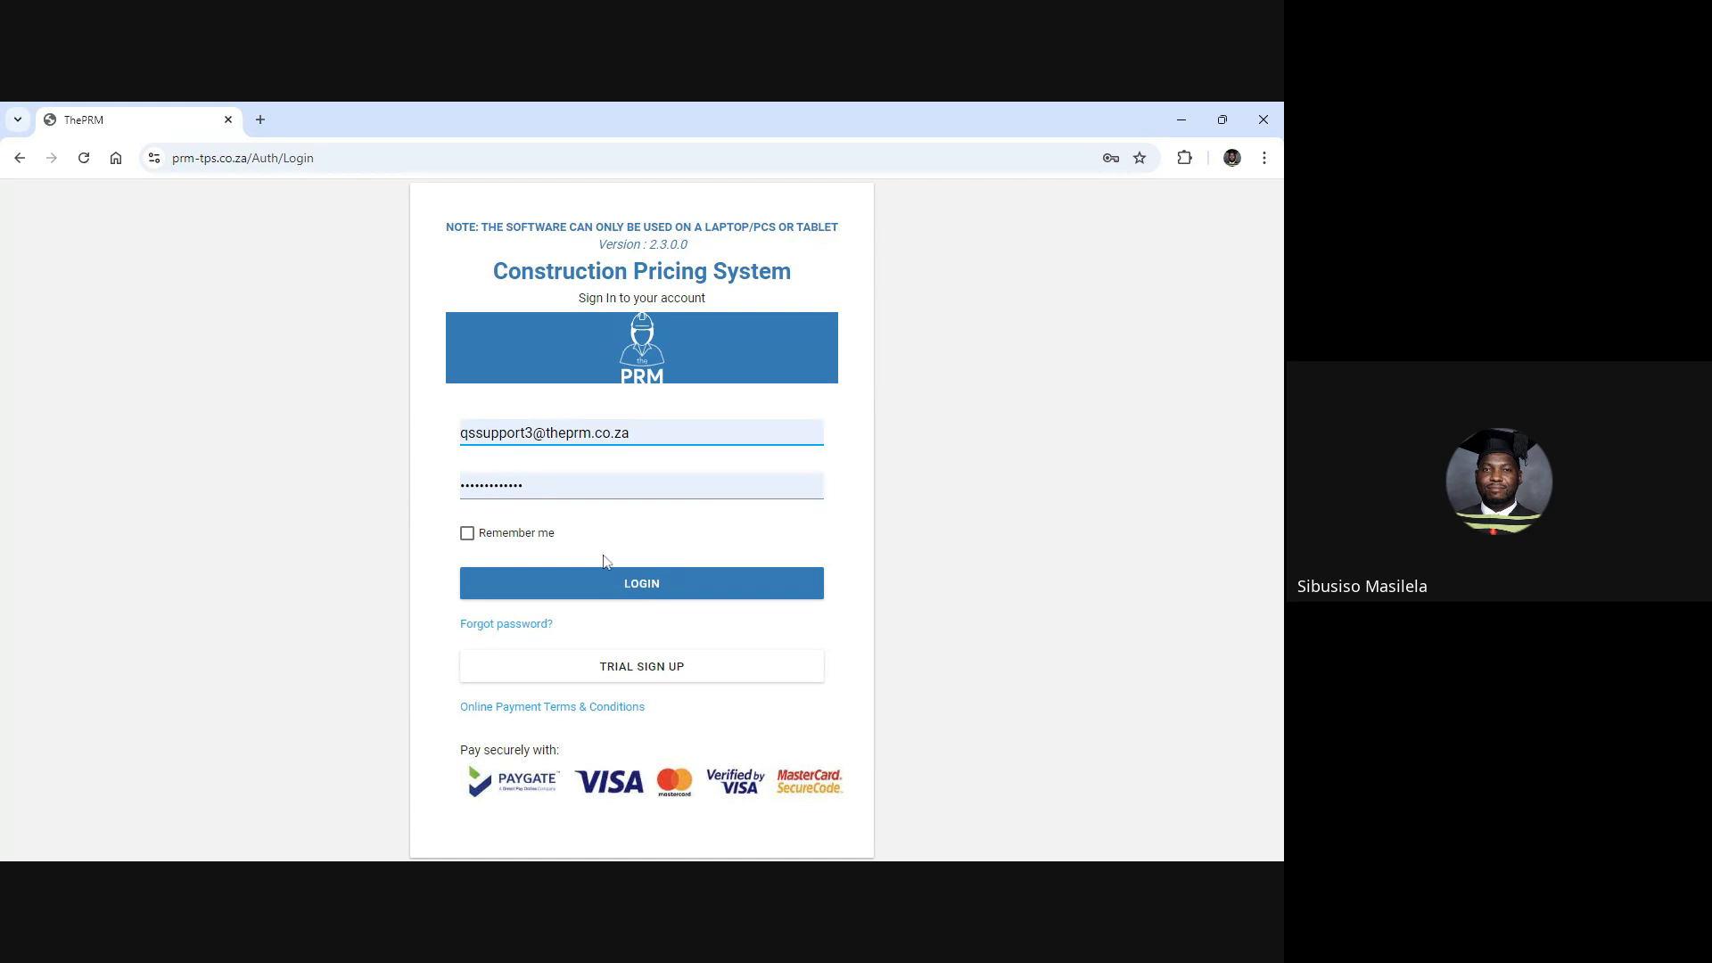
click(539, 538)
click(582, 586)
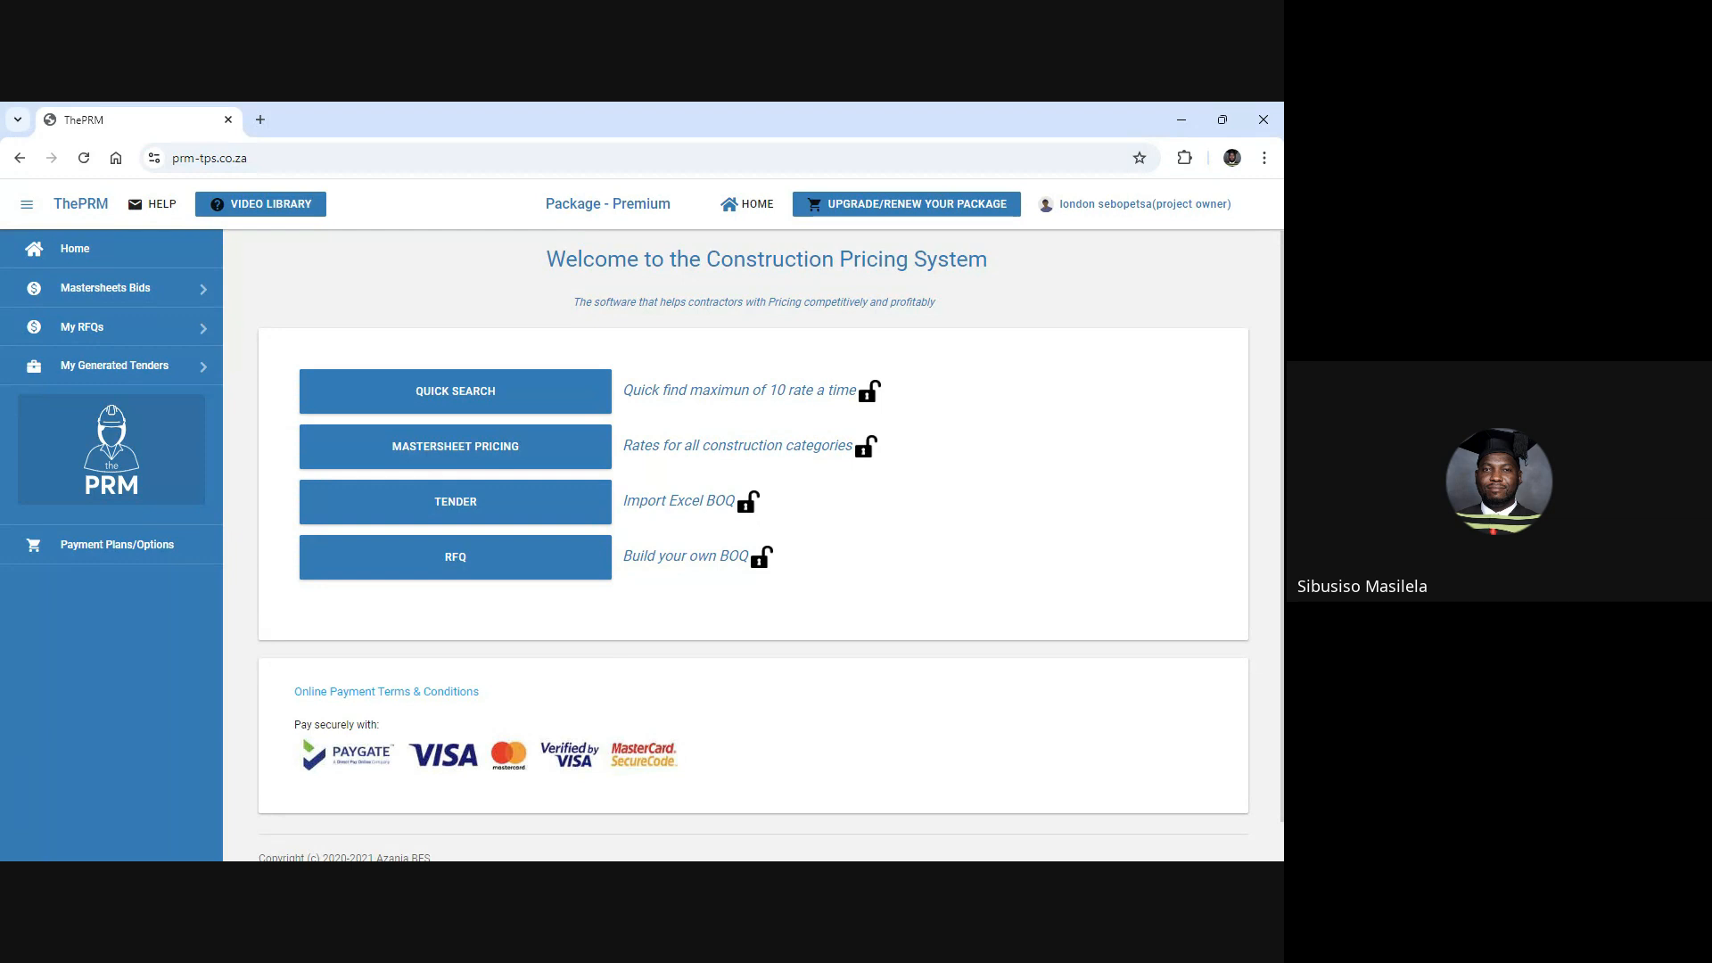
Start a Quick Rate Search for the Eastern Cape region and open its rate selection dialog.
click(500, 403)
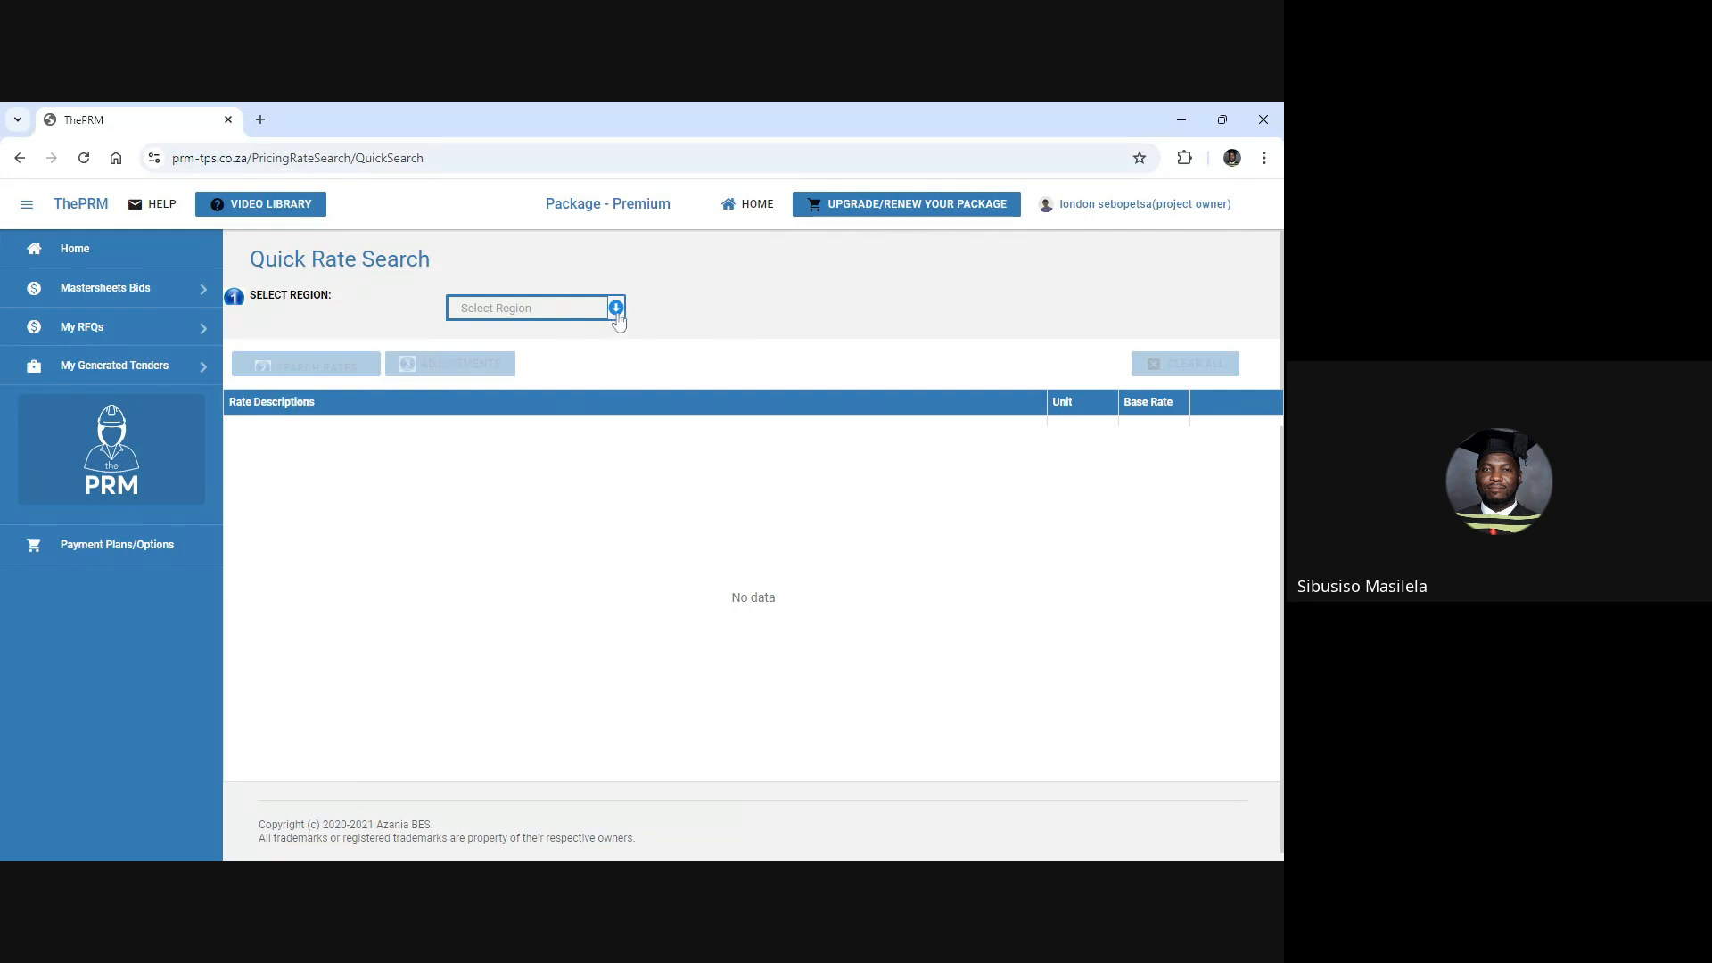
click(616, 308)
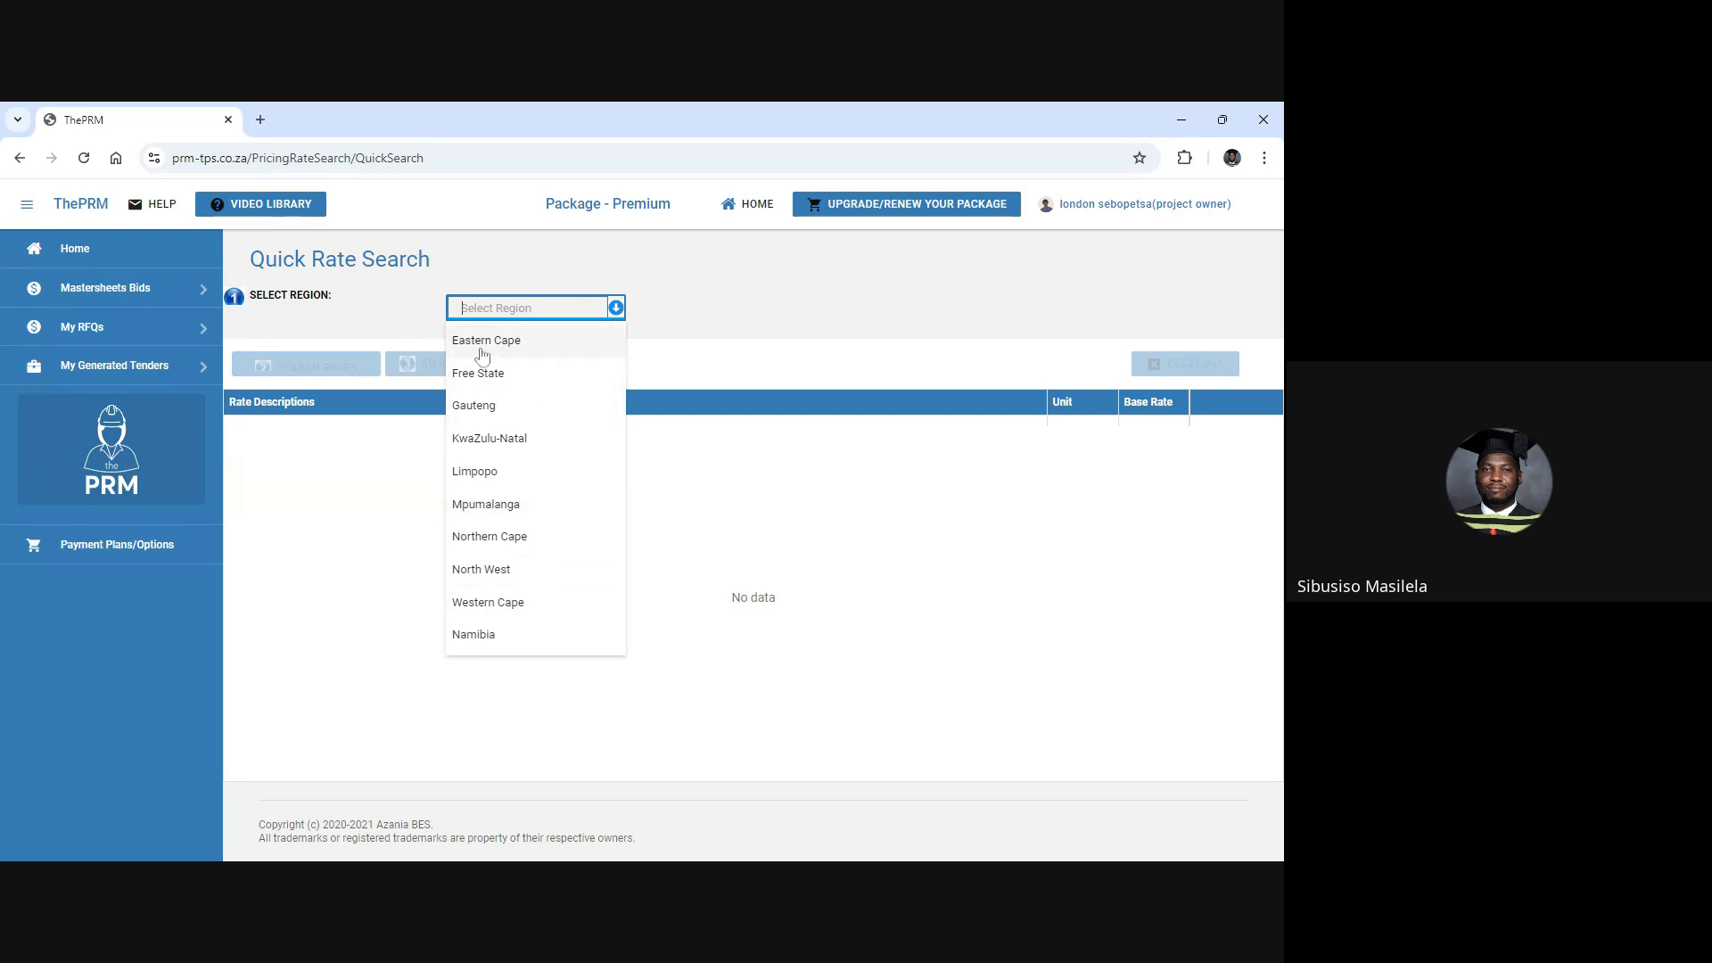
click(492, 342)
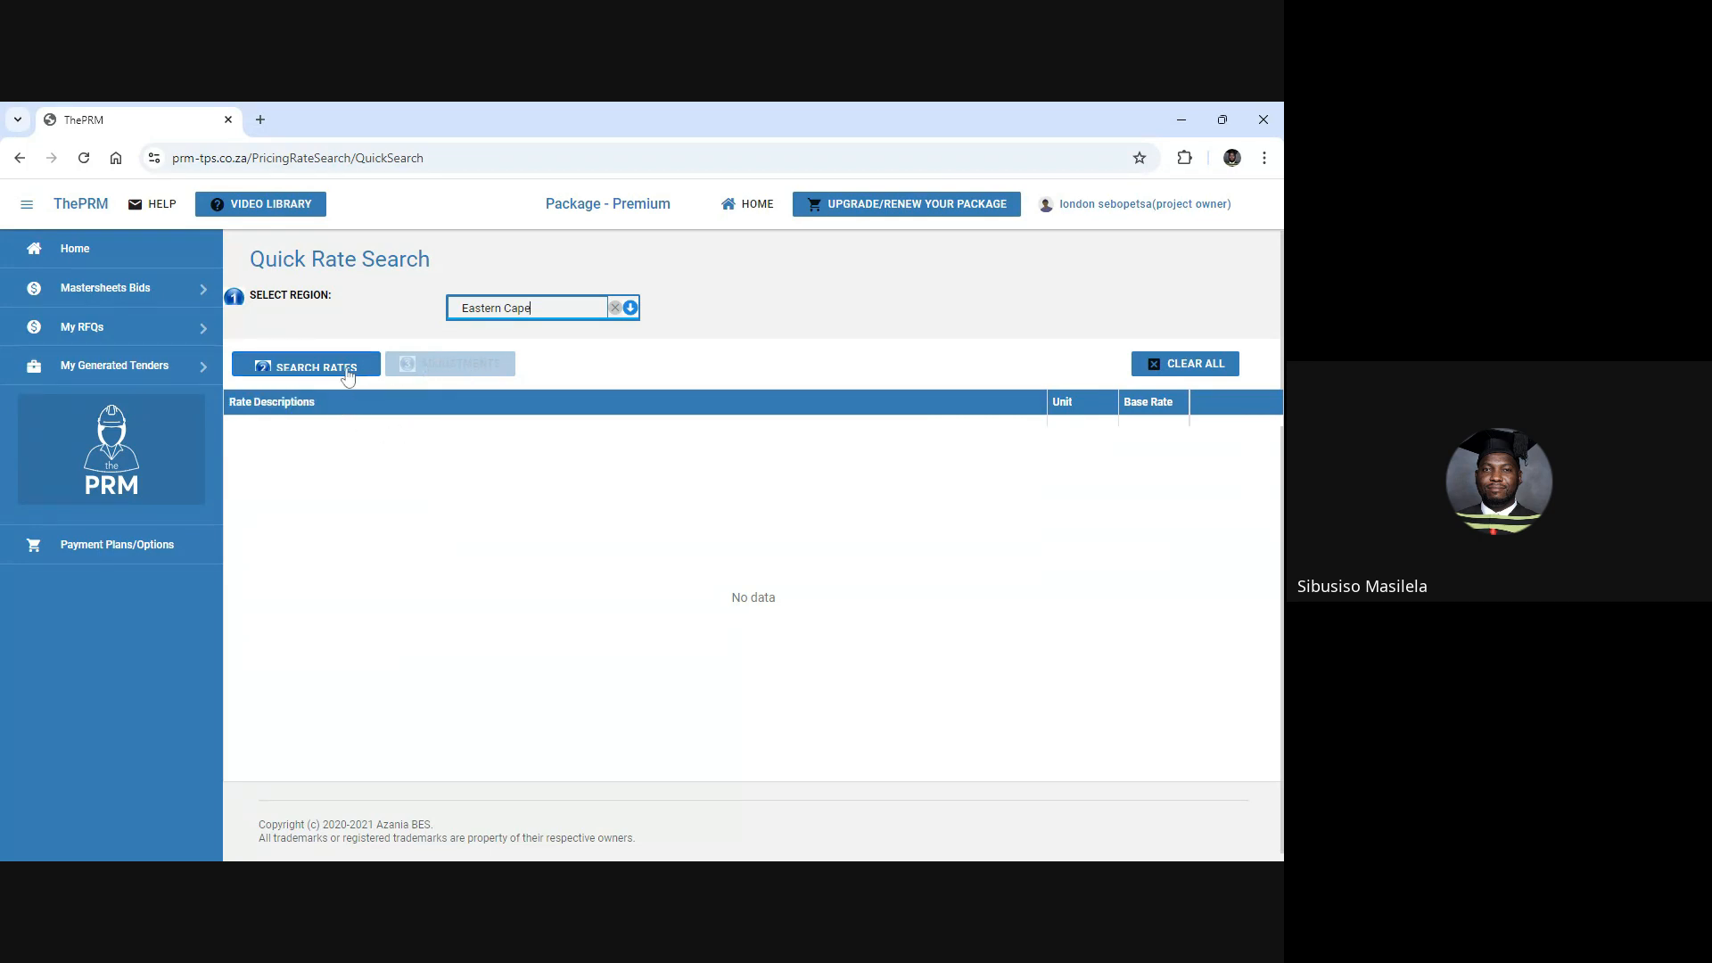
click(304, 373)
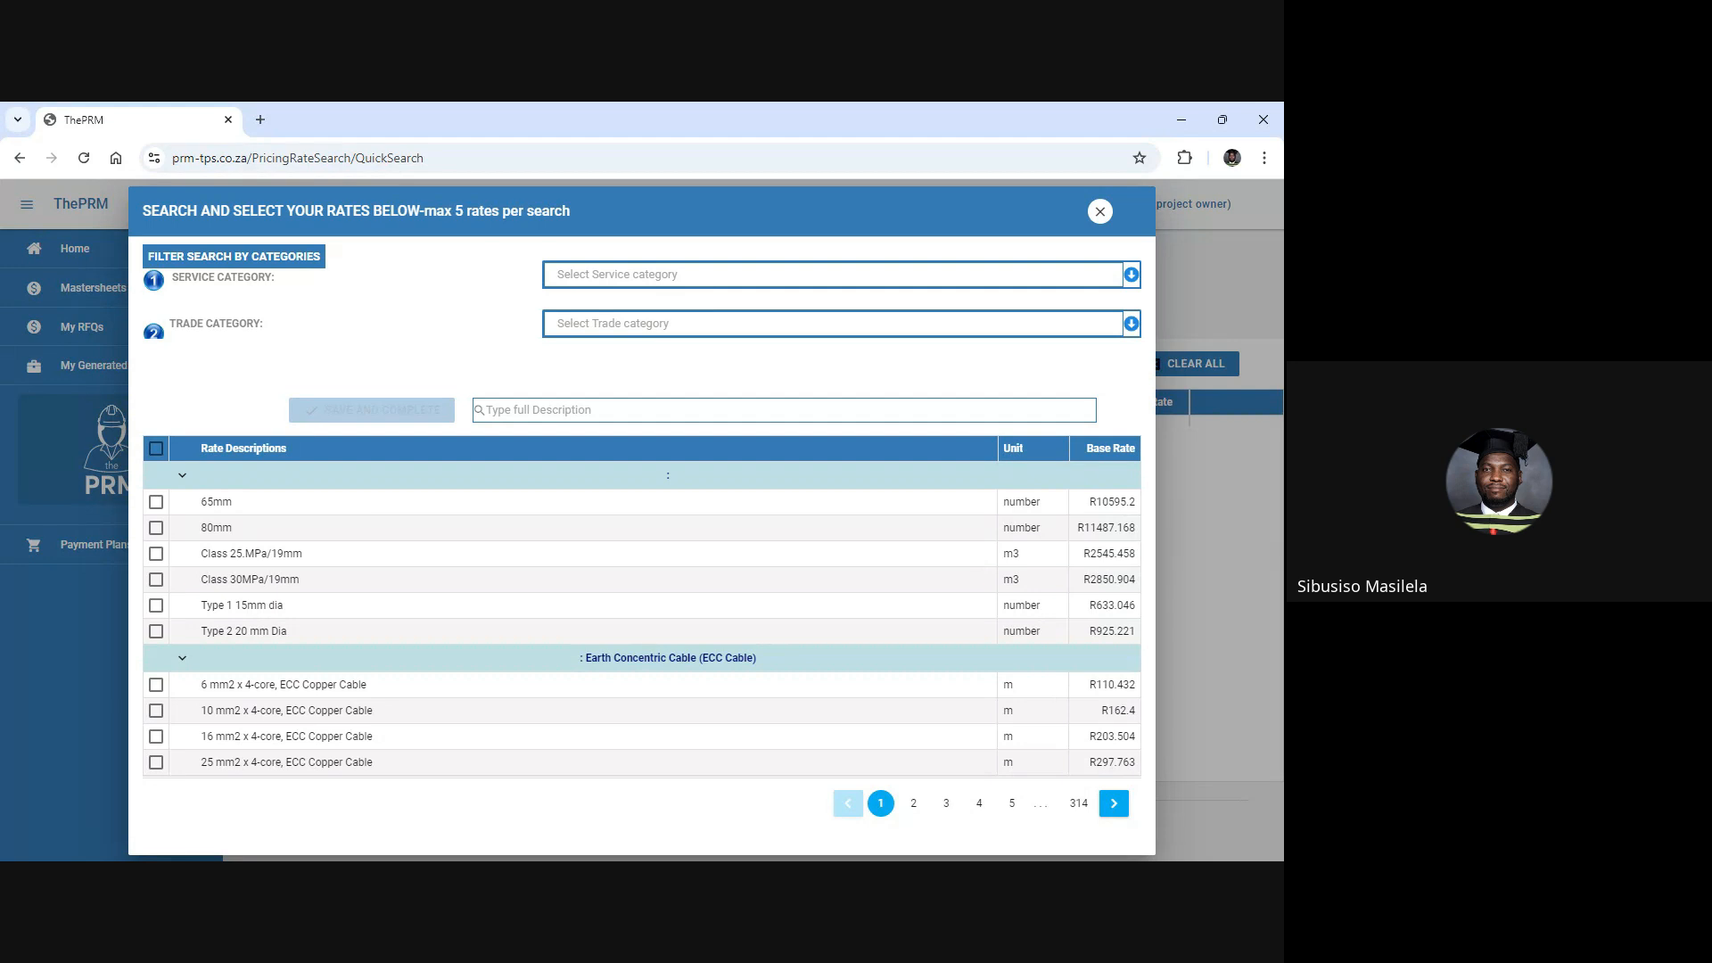
Filter the rates by the General Building service category and the "Ceilings, partitions, etc" trade category.
click(709, 278)
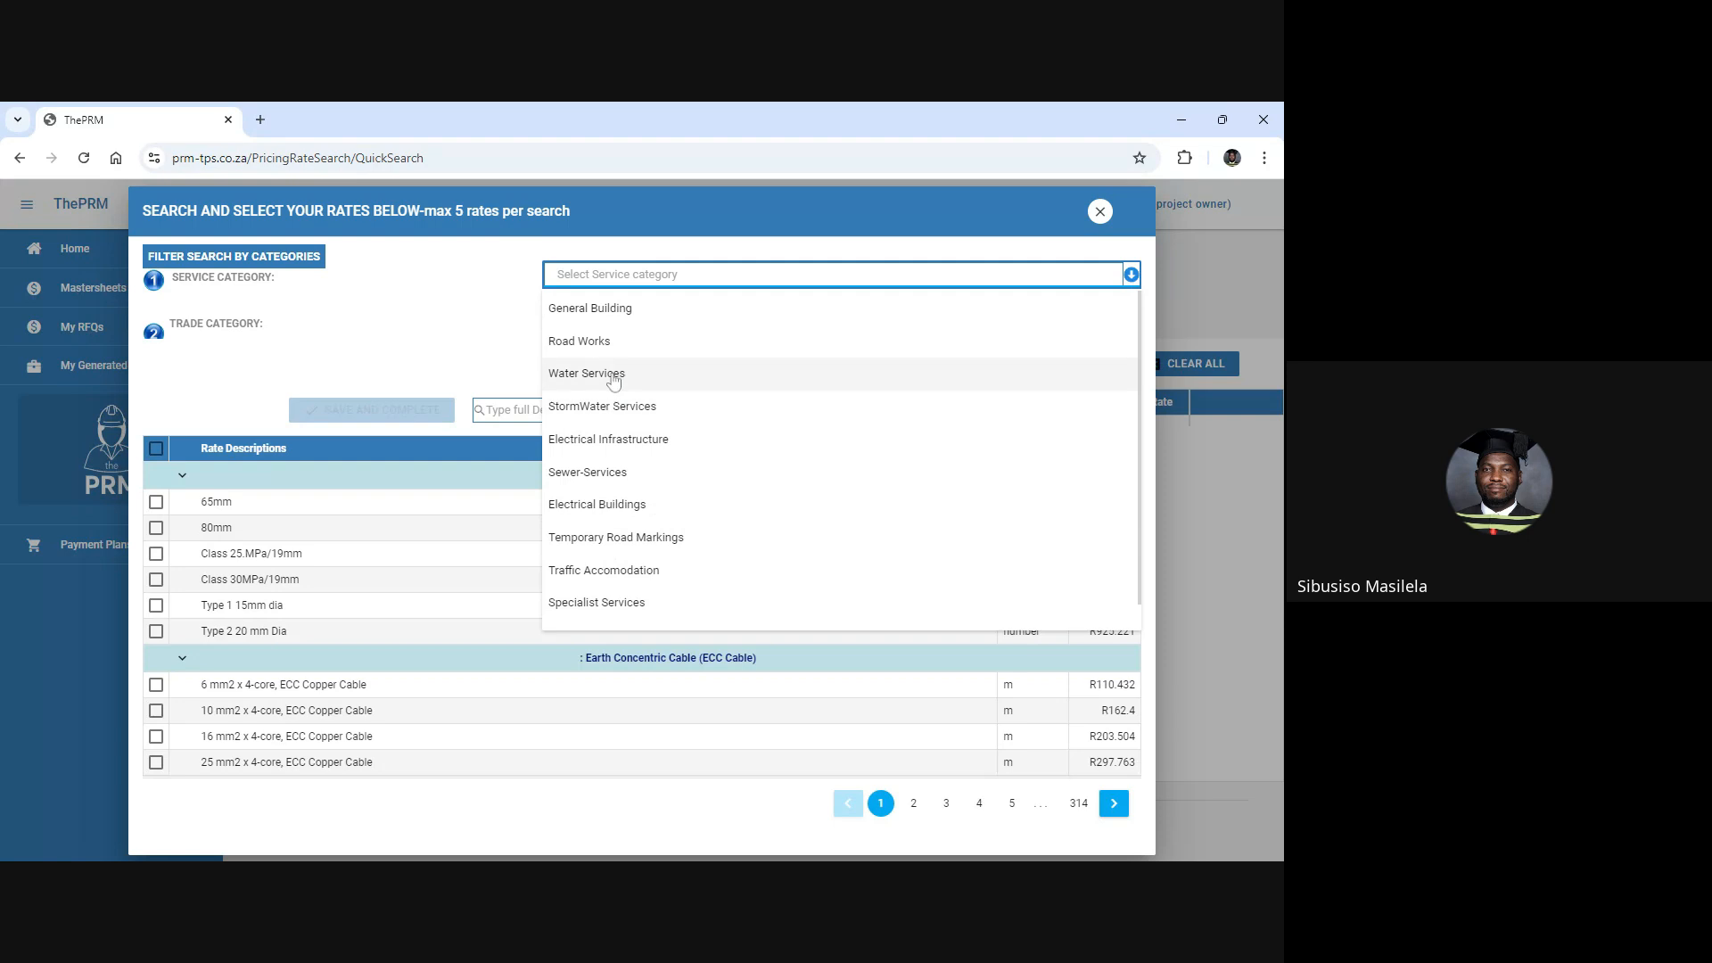
click(629, 319)
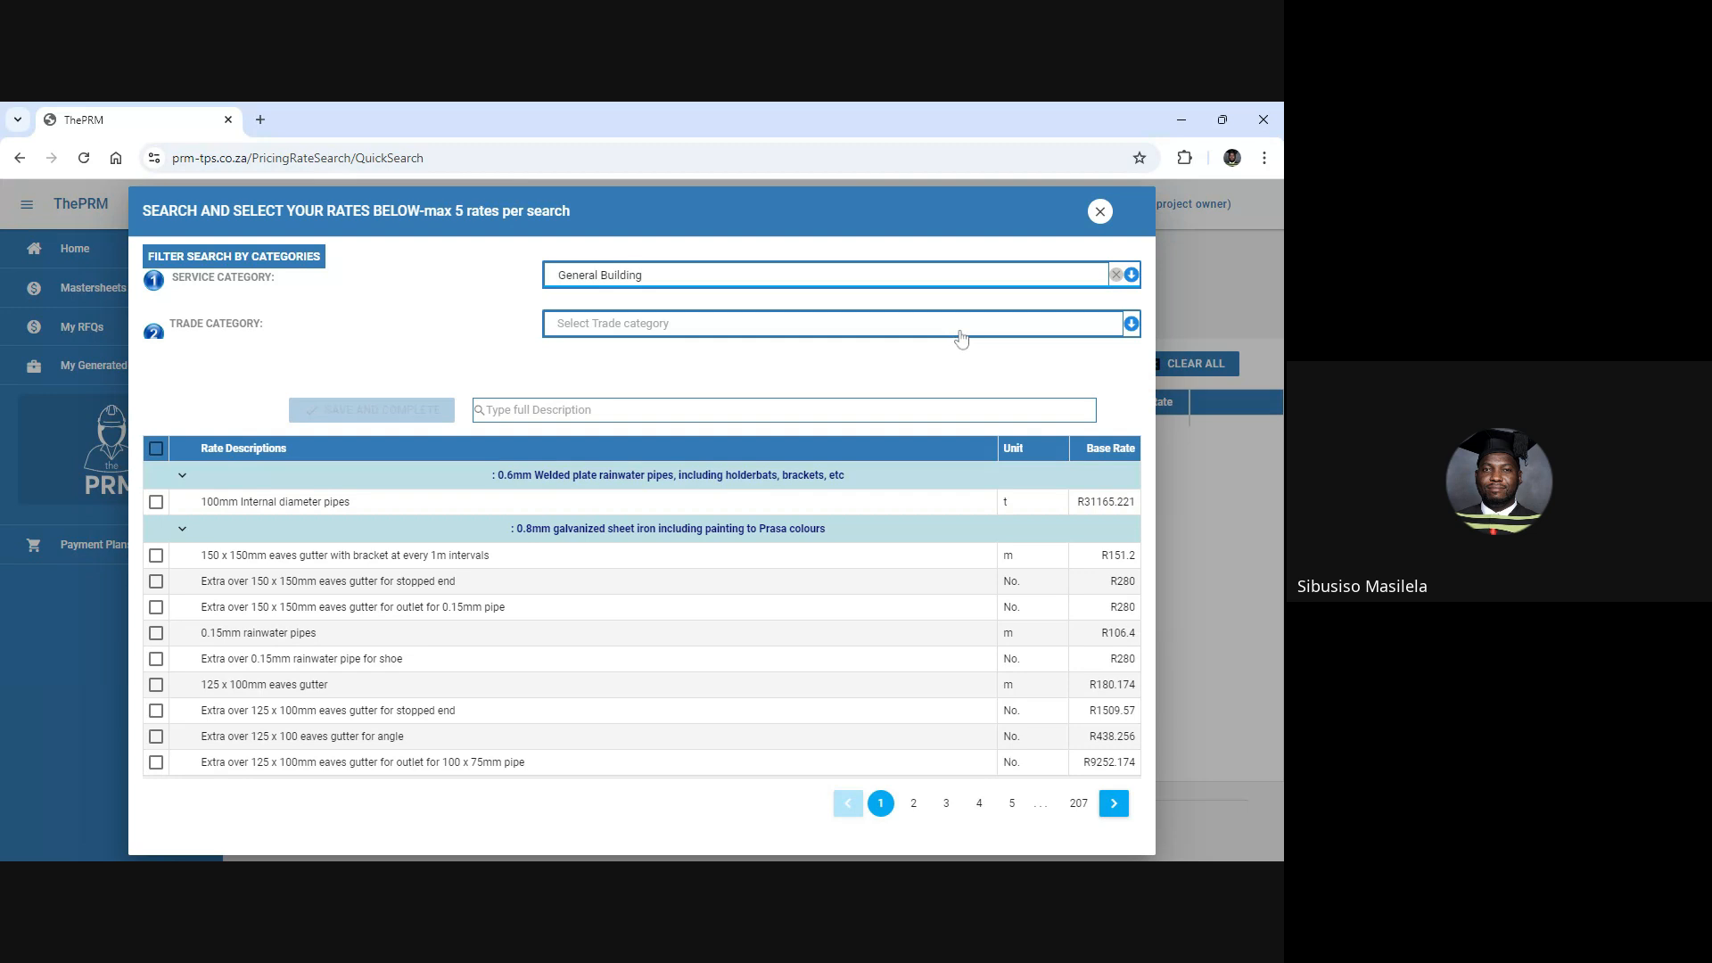
click(951, 330)
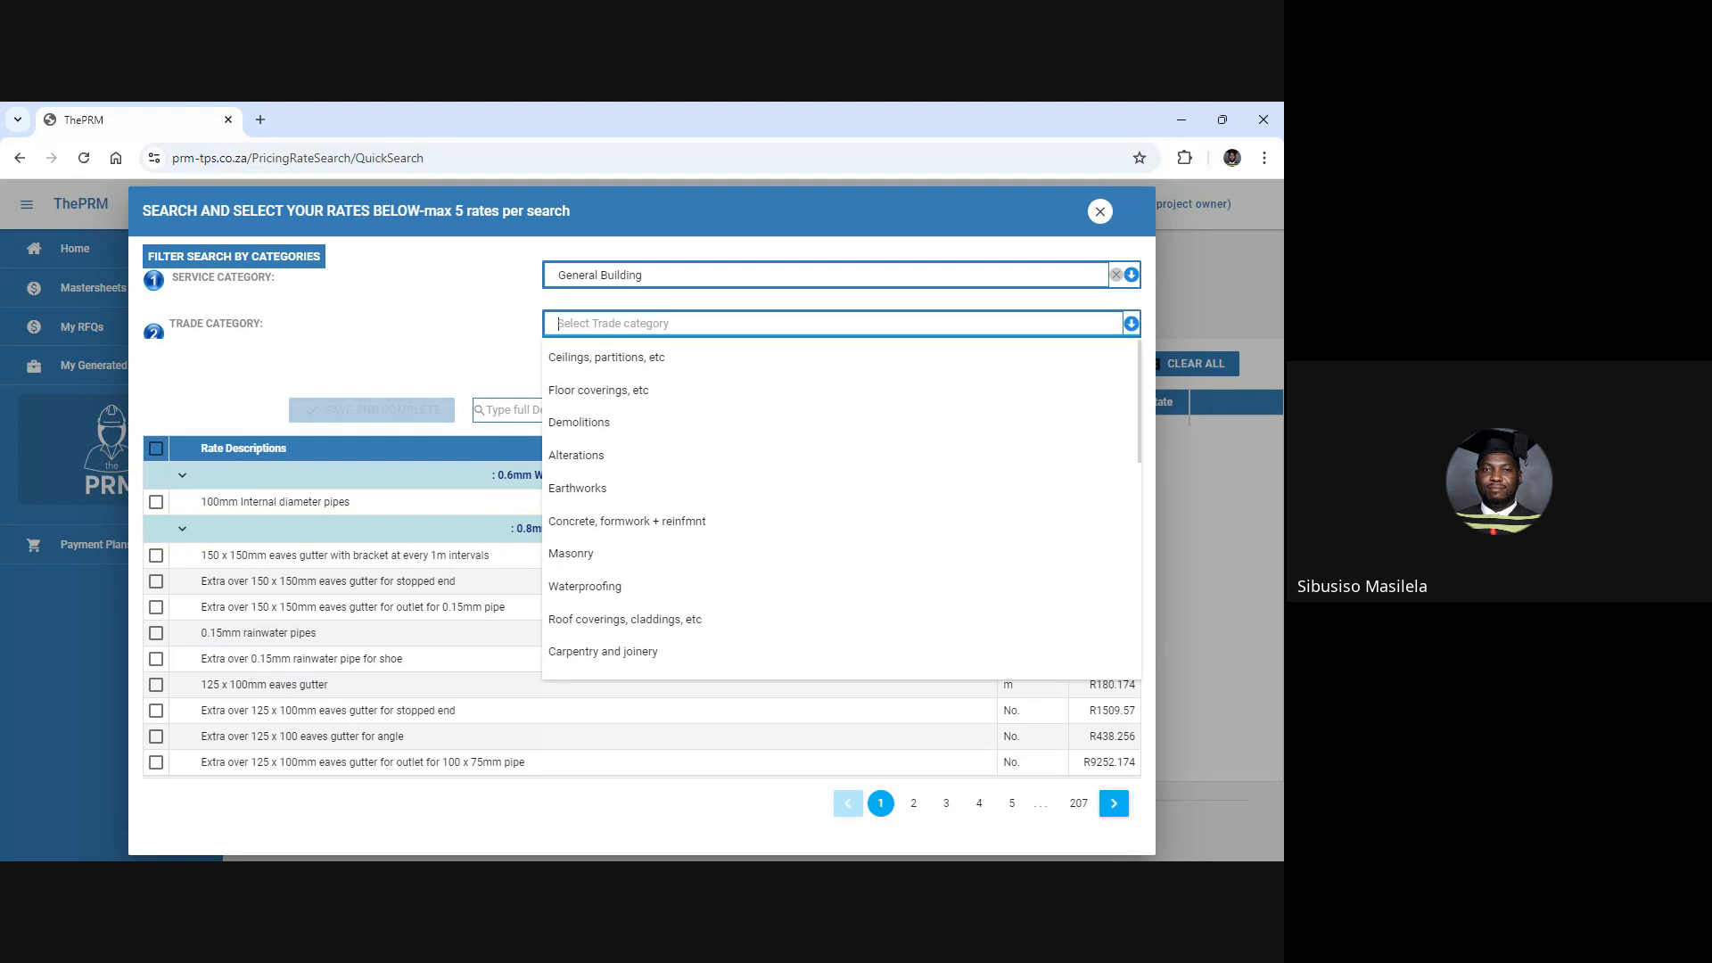
click(707, 358)
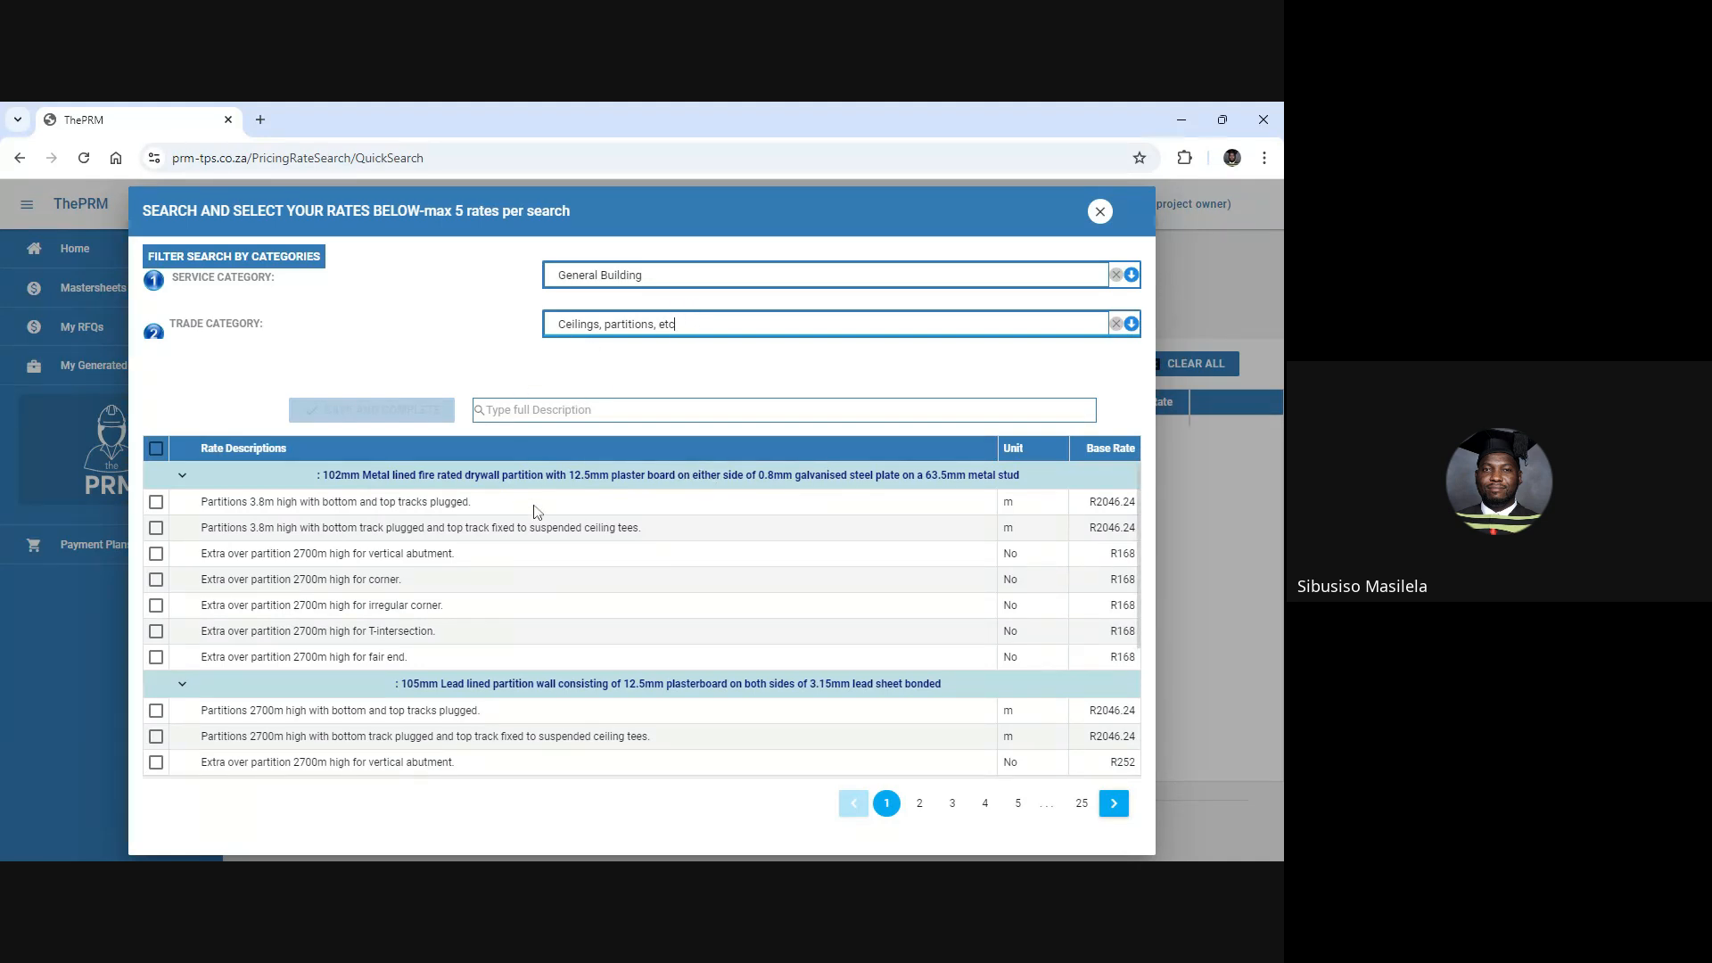
Narrow the ceiling and partition rates to descriptions containing "corni".
scroll(499, 517, down, 1)
scroll(444, 664, up, 1)
scroll(462, 635, down, 1)
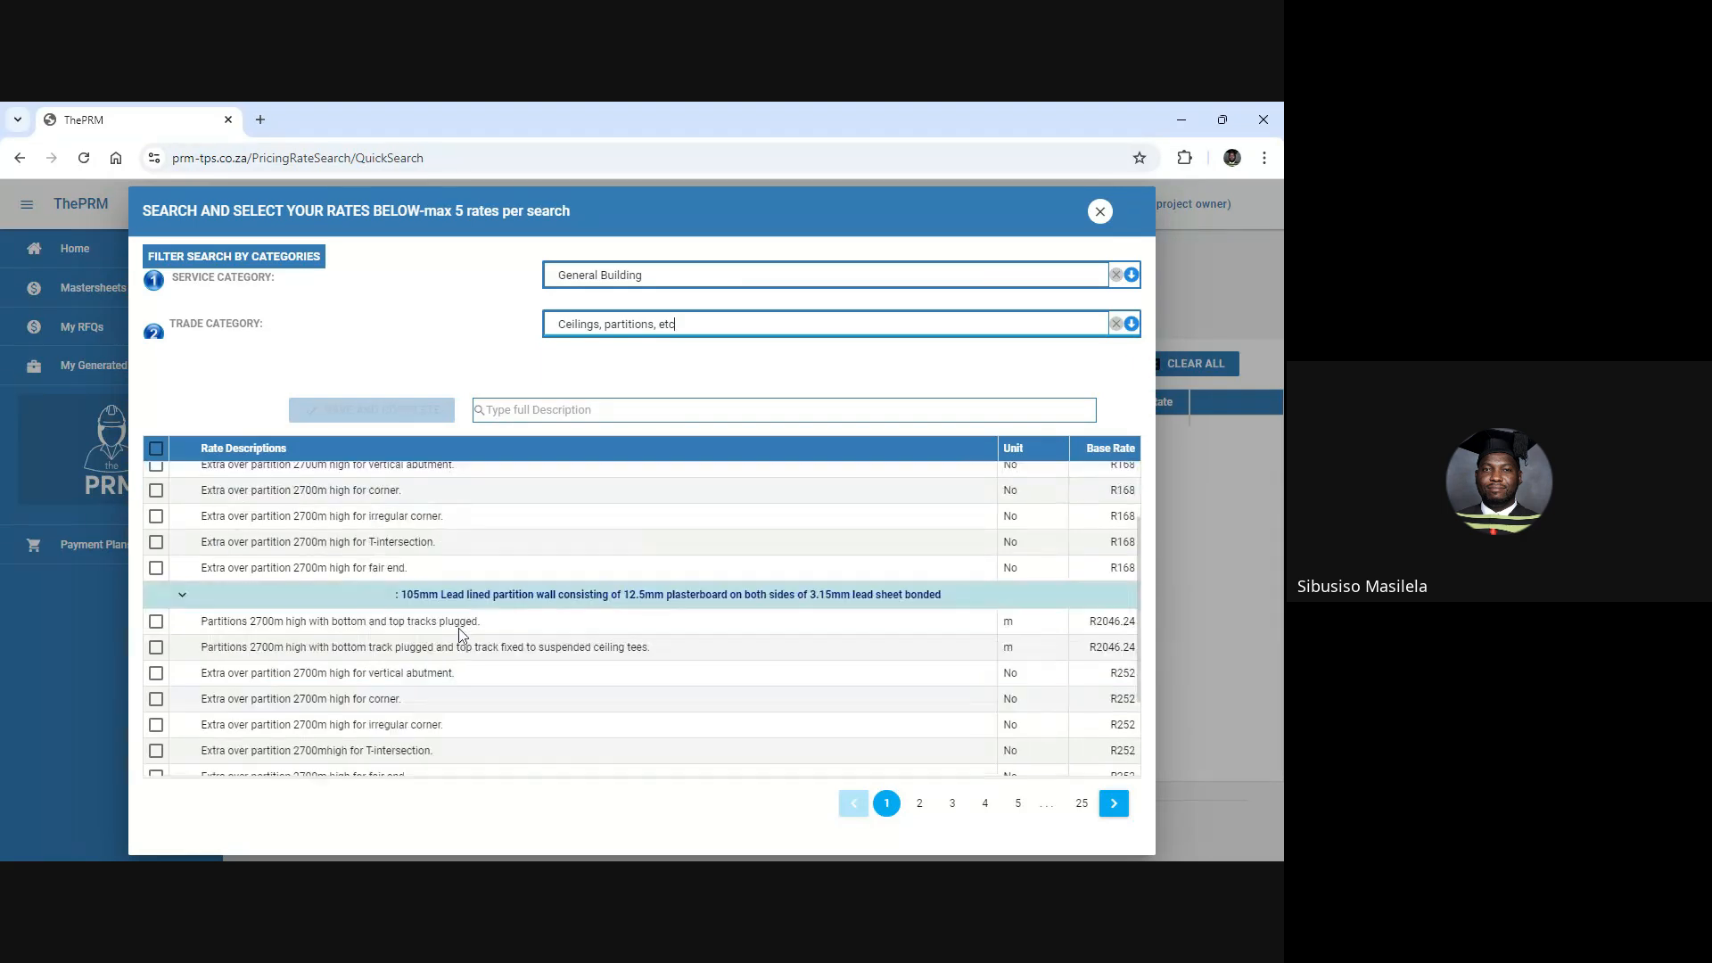
click(580, 419)
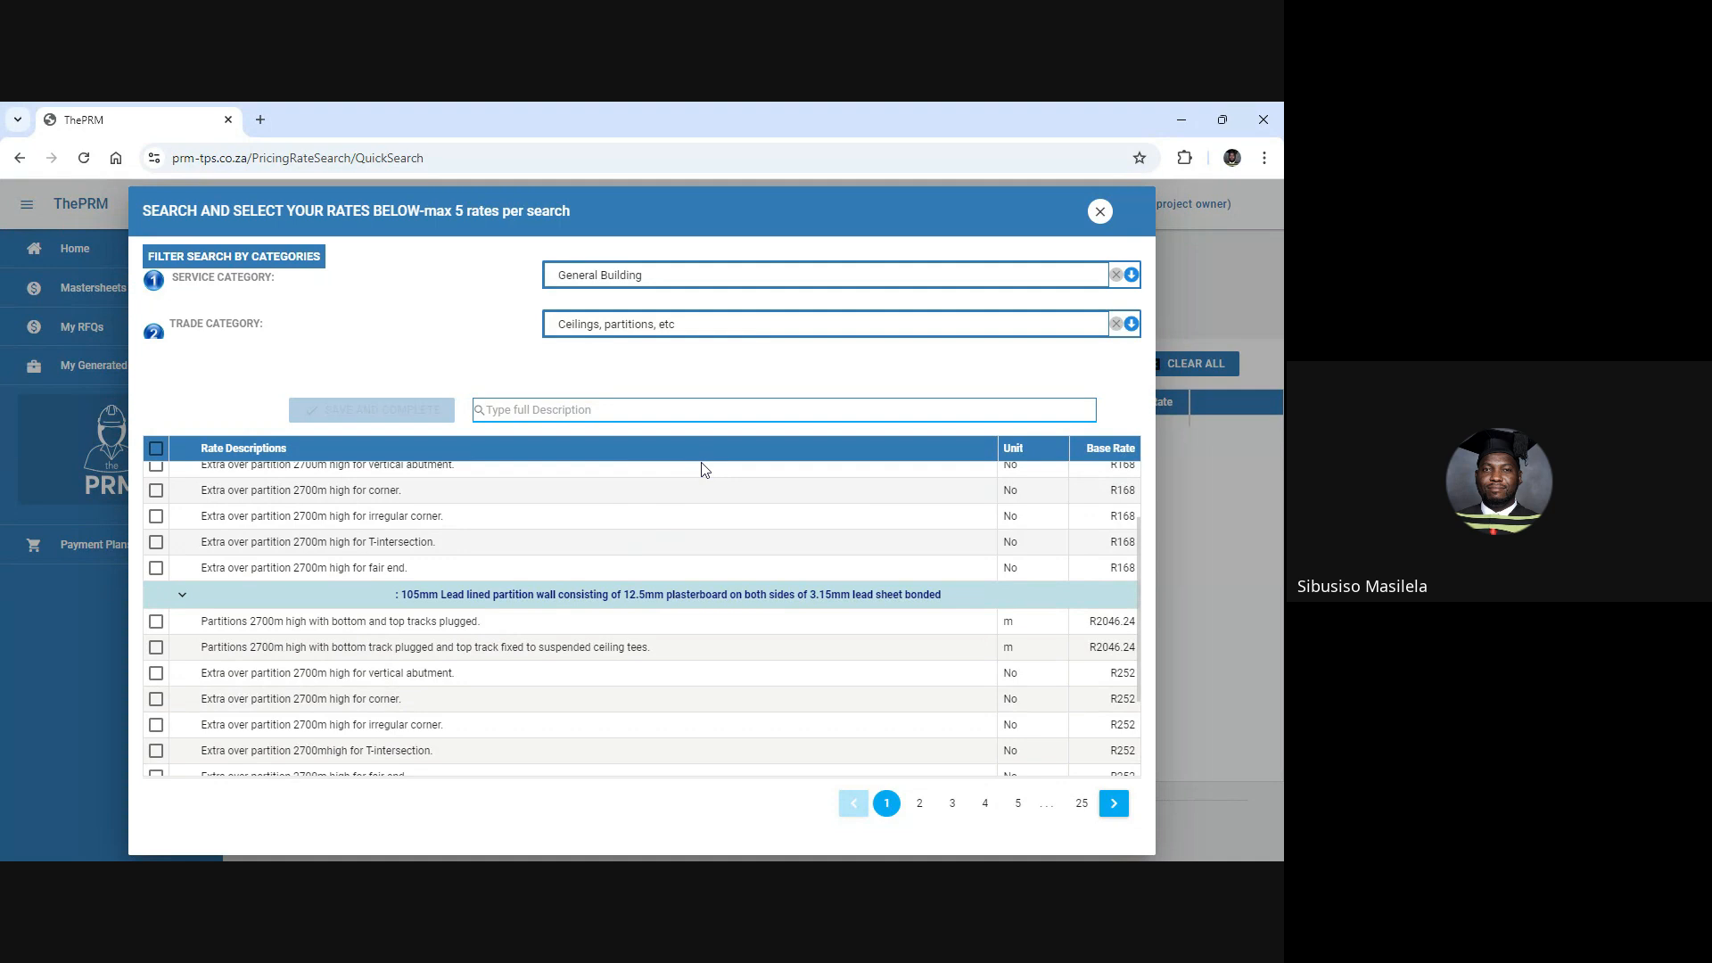
text(corni)
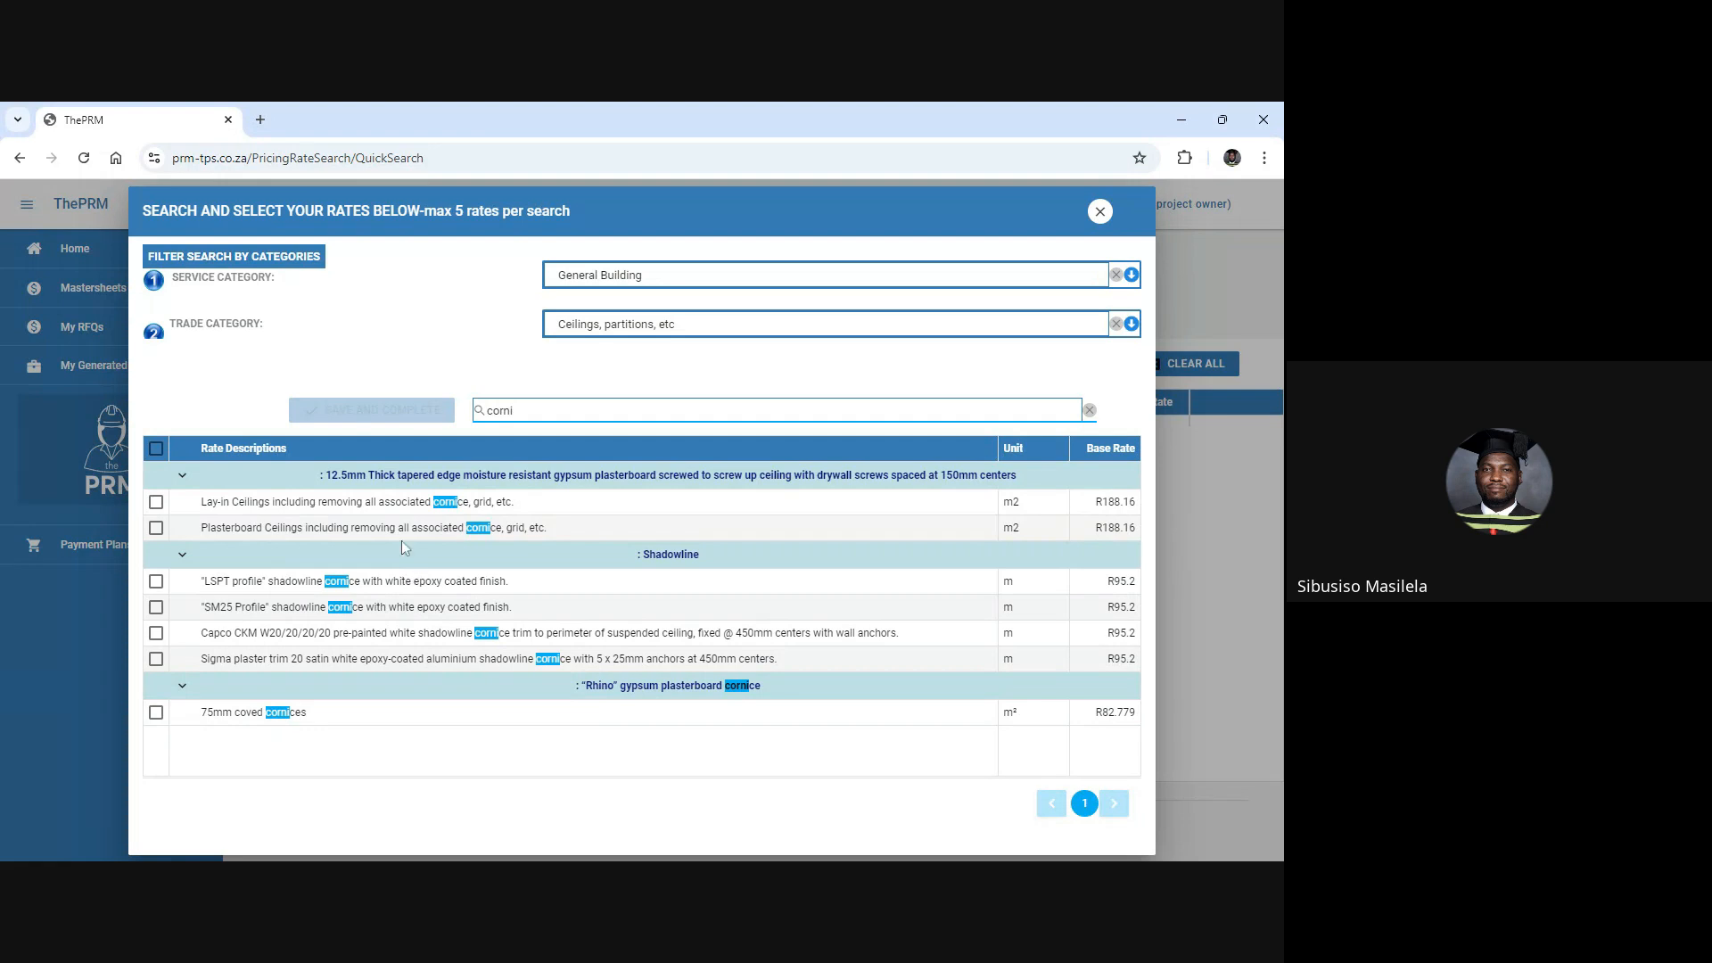
Select every listed cornice rate, from Lay-in Ceilings to 75mm coved cornices, and save the selection to the quick search.
click(157, 503)
click(157, 528)
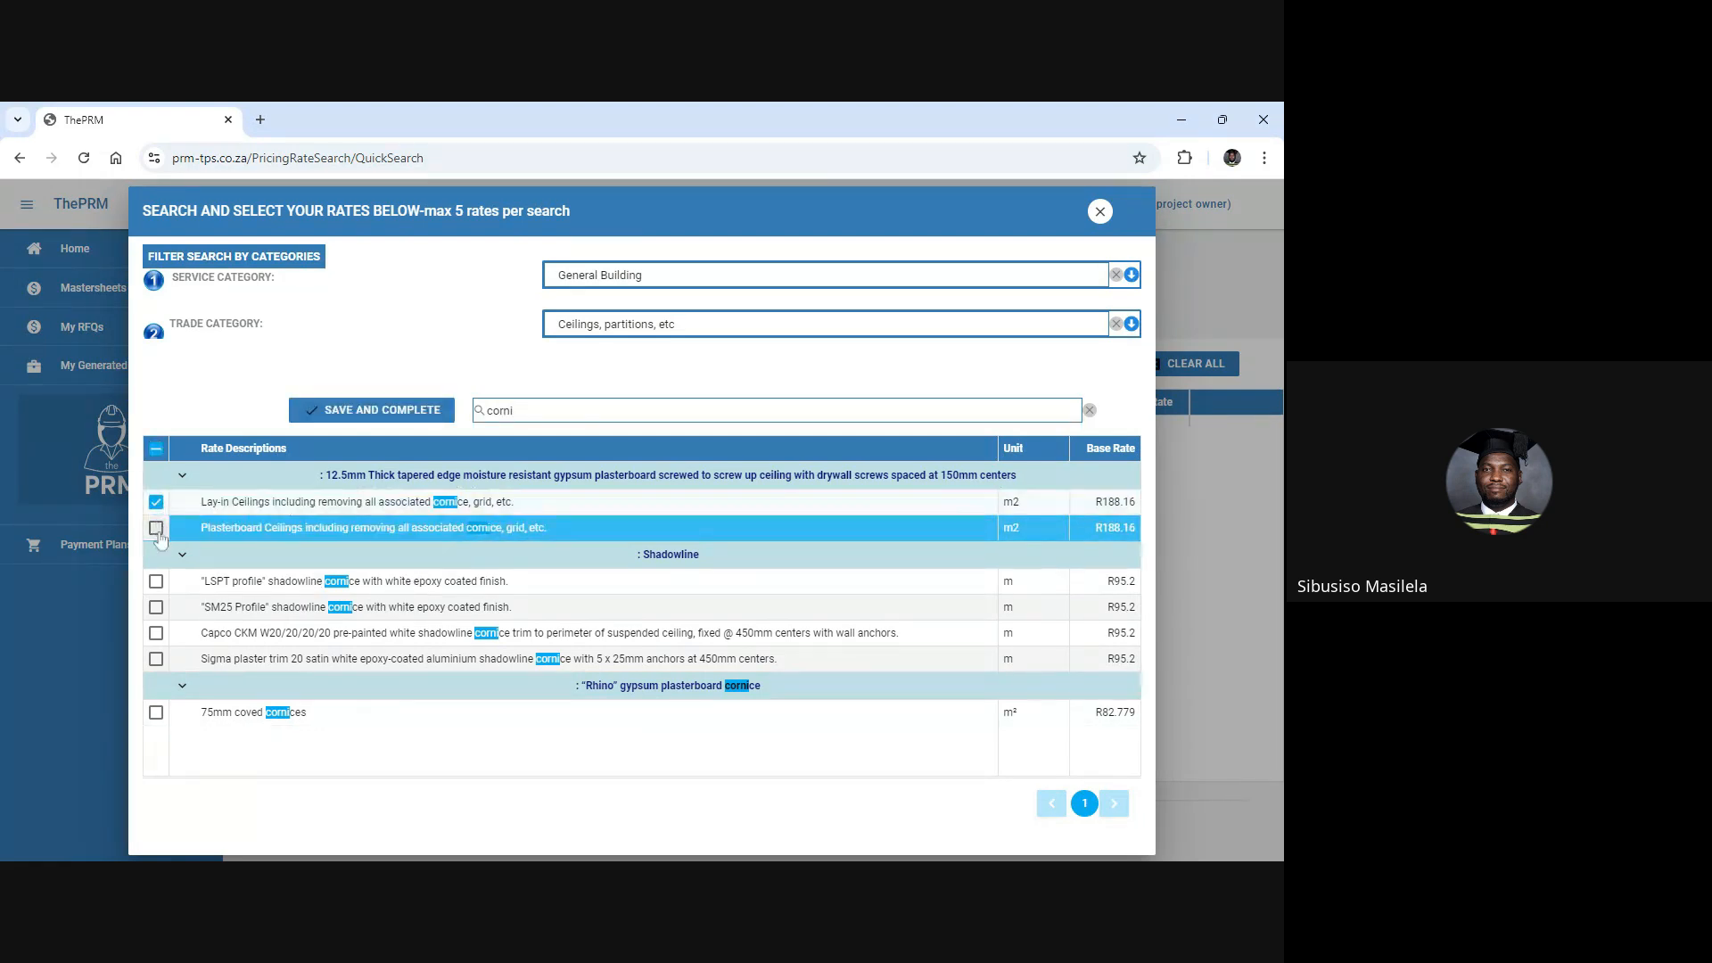
click(156, 582)
click(156, 608)
click(157, 634)
click(157, 634)
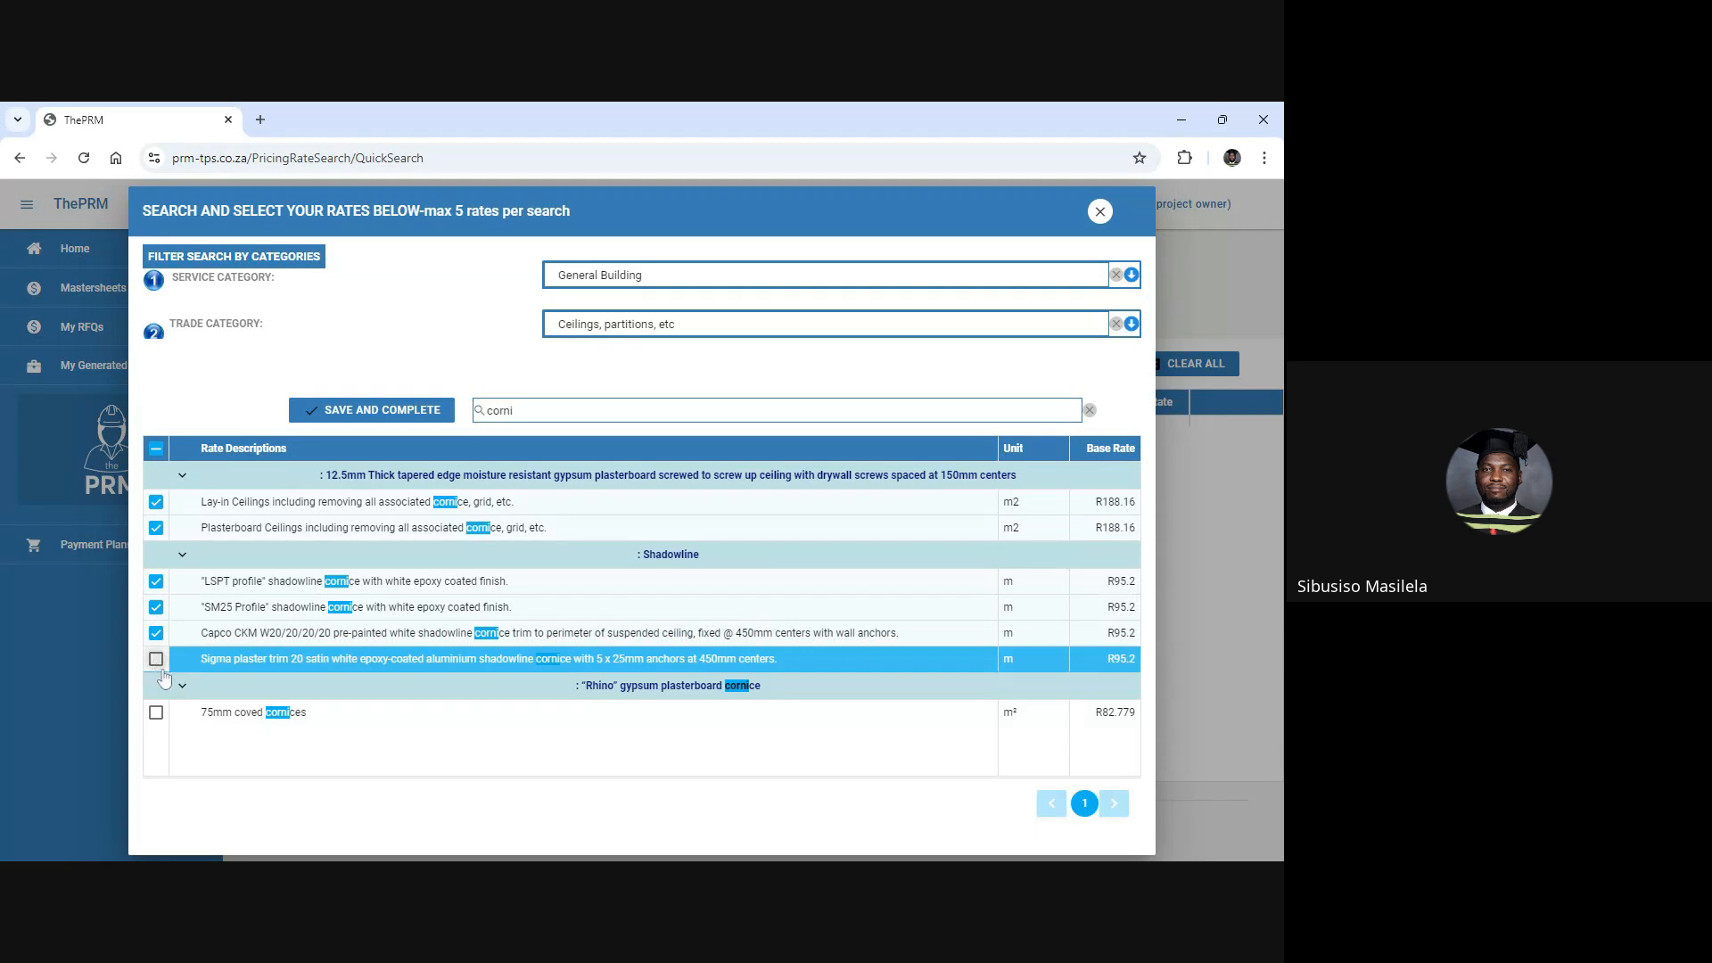
click(156, 659)
click(156, 712)
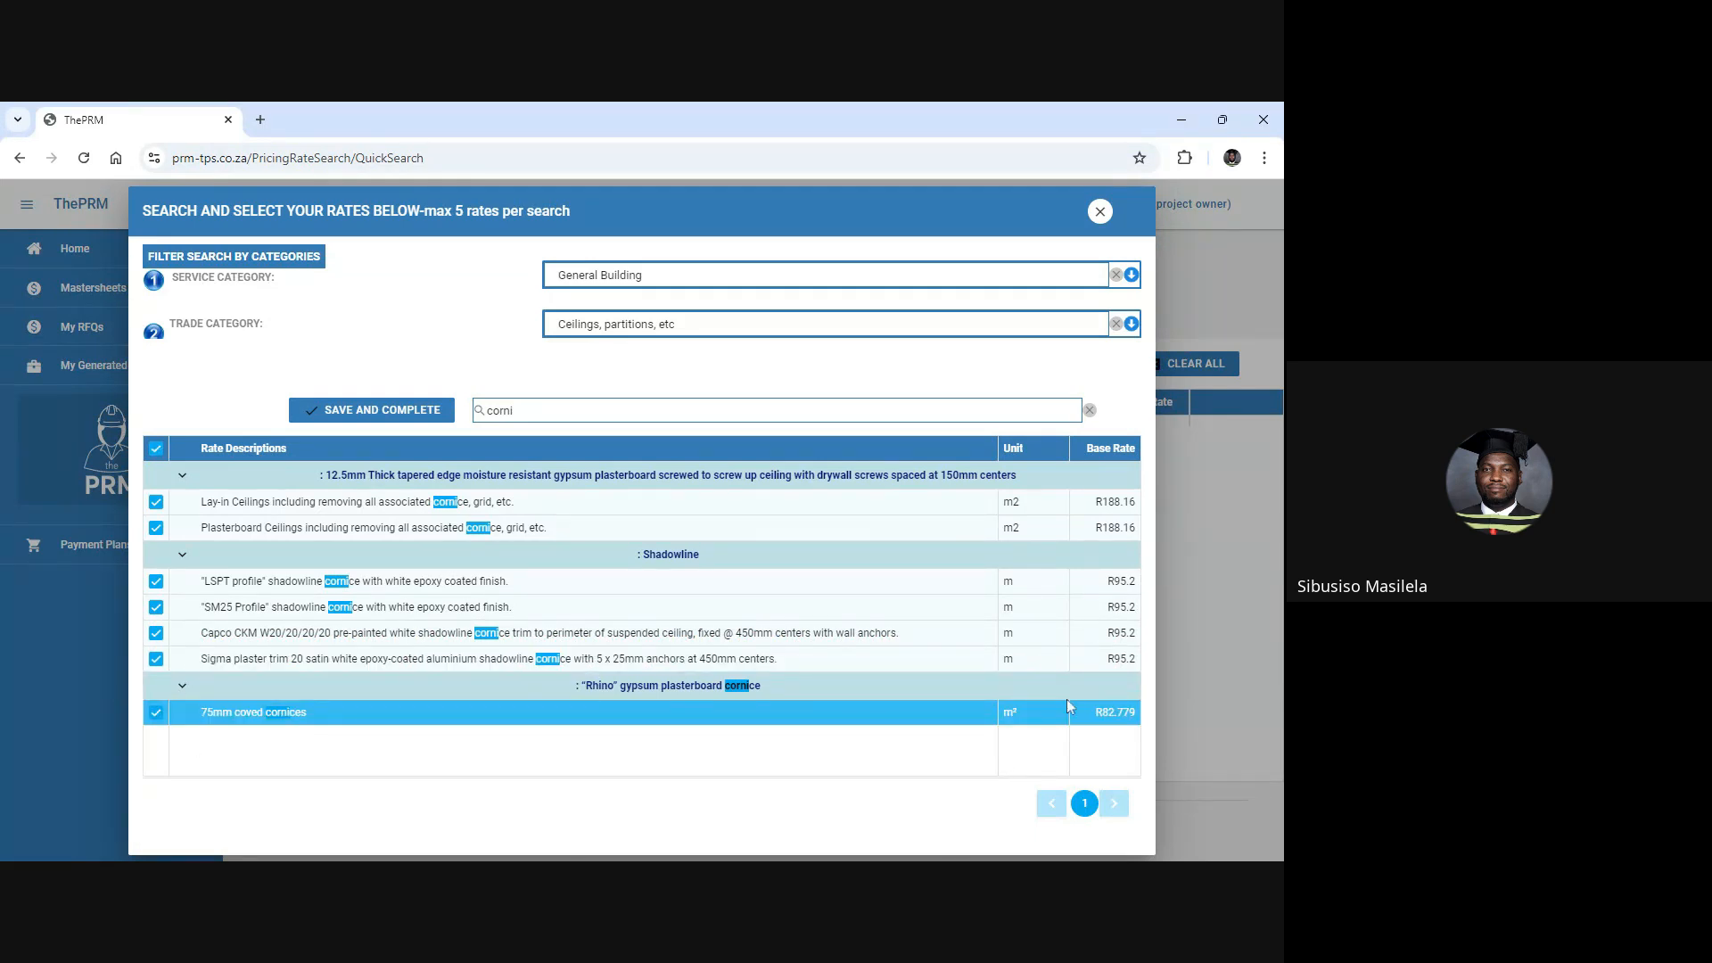
click(370, 419)
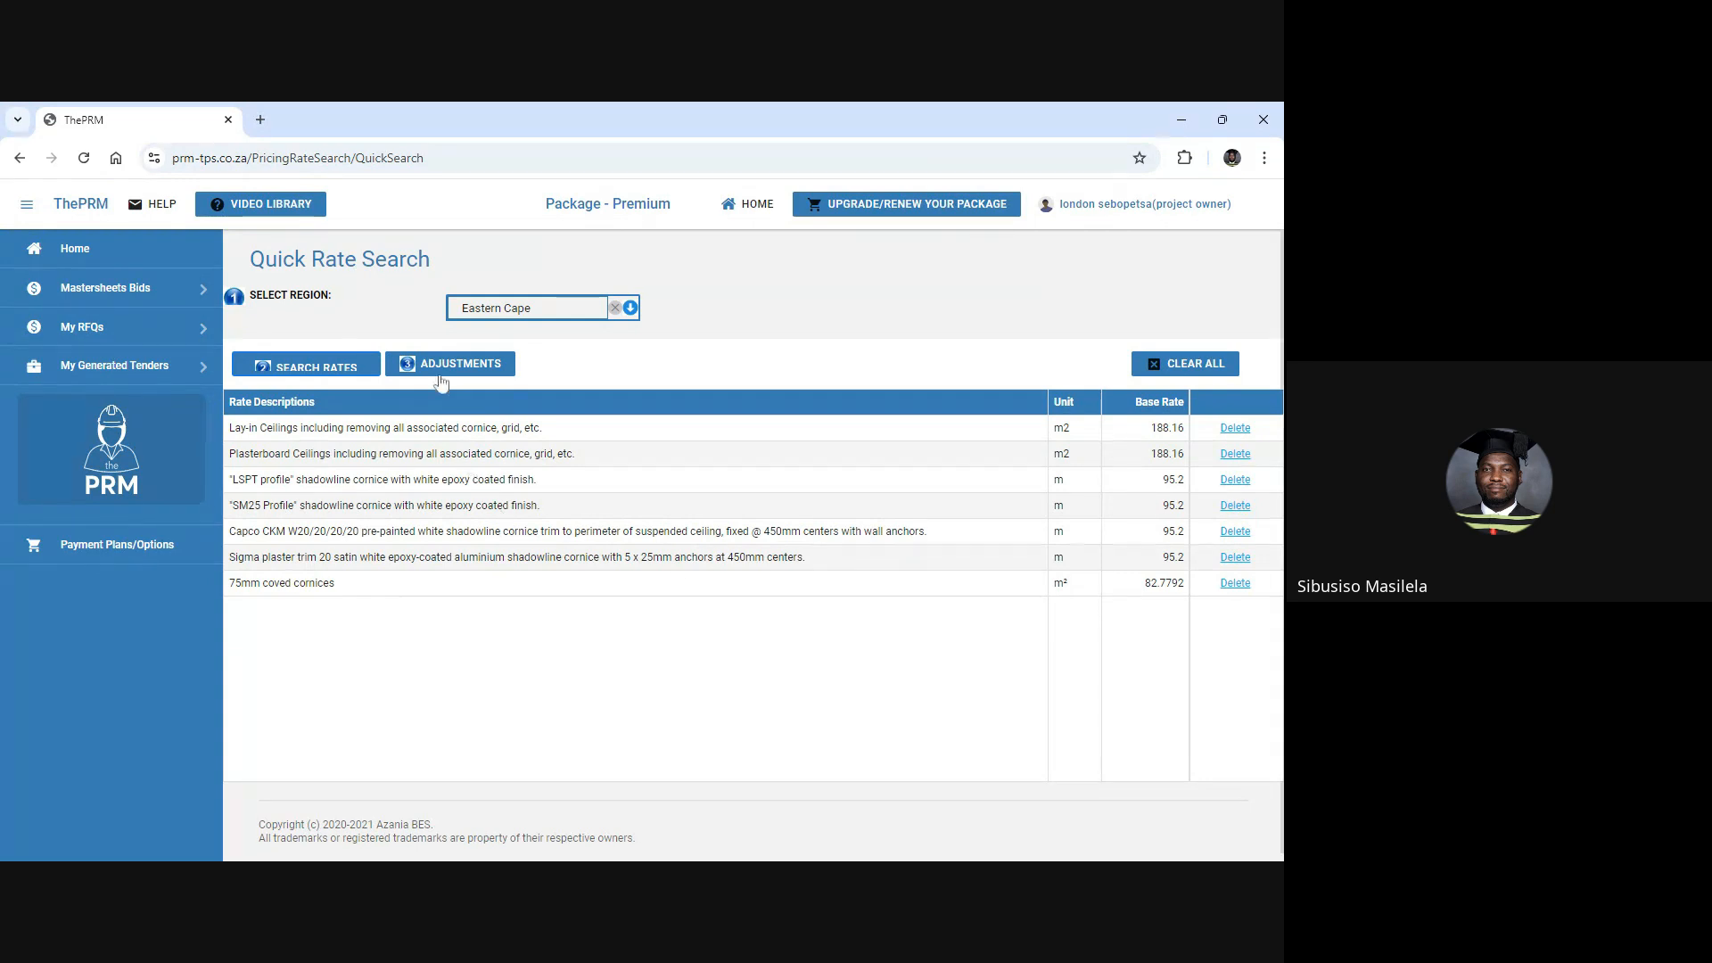
Apply cost adjustment factors of 0% discount, 12% profit margin and 5% company overheads to the selected rates.
click(441, 367)
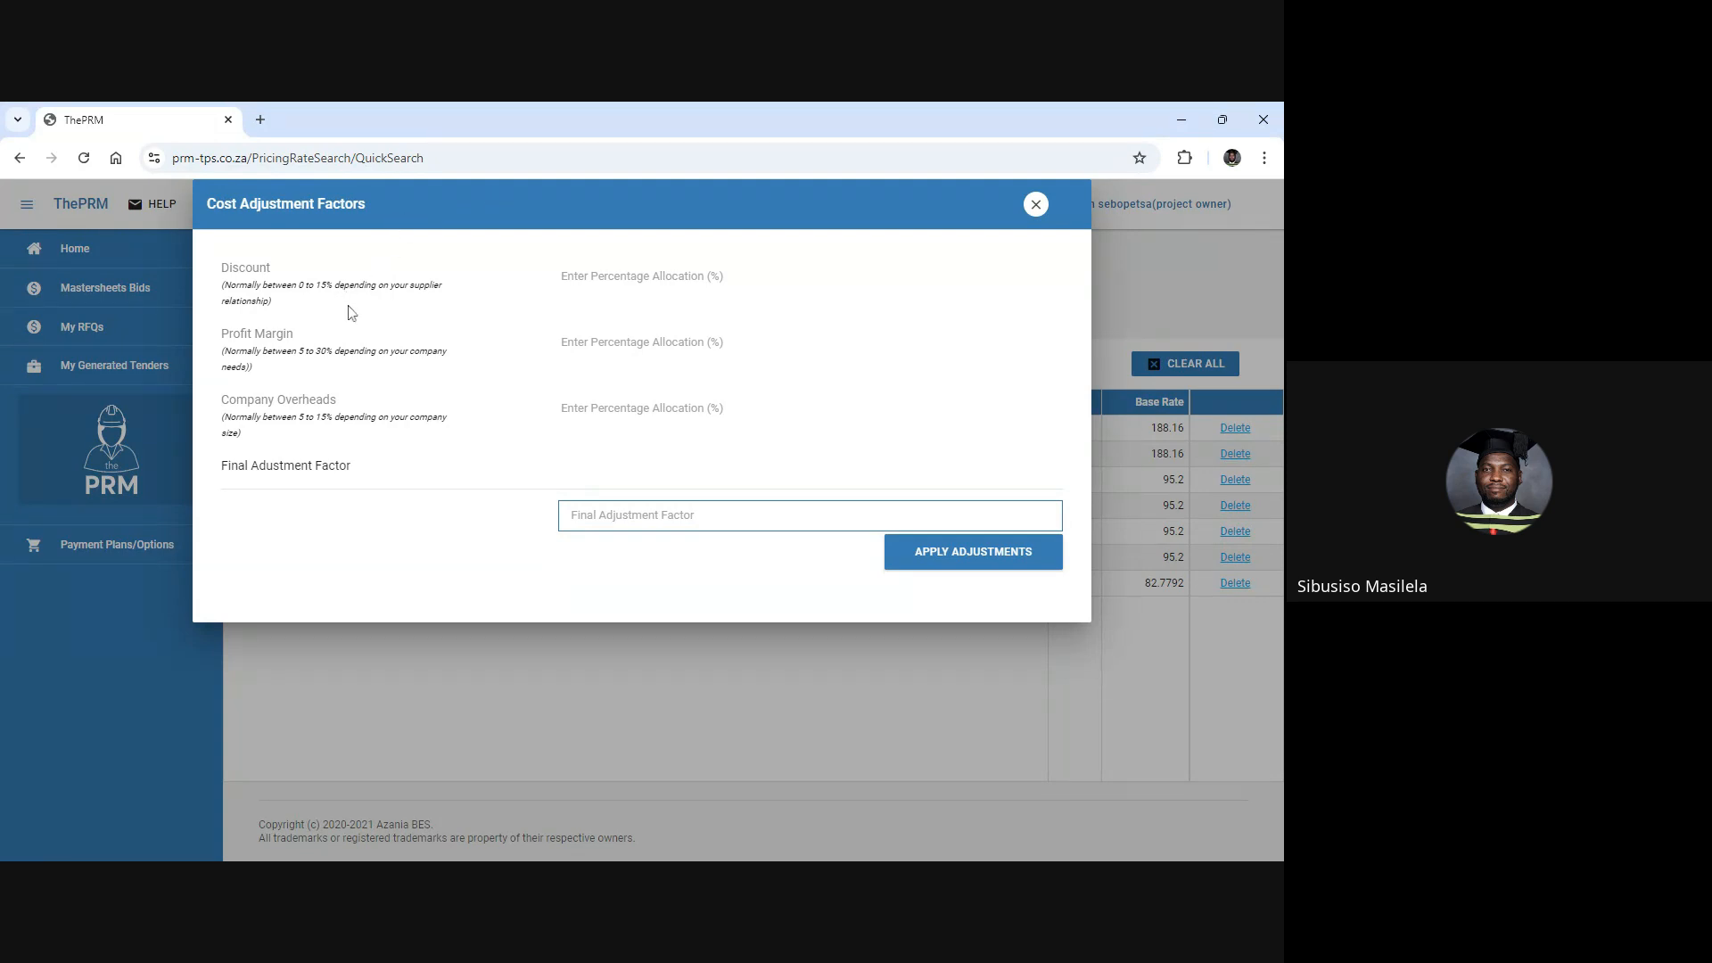
click(610, 266)
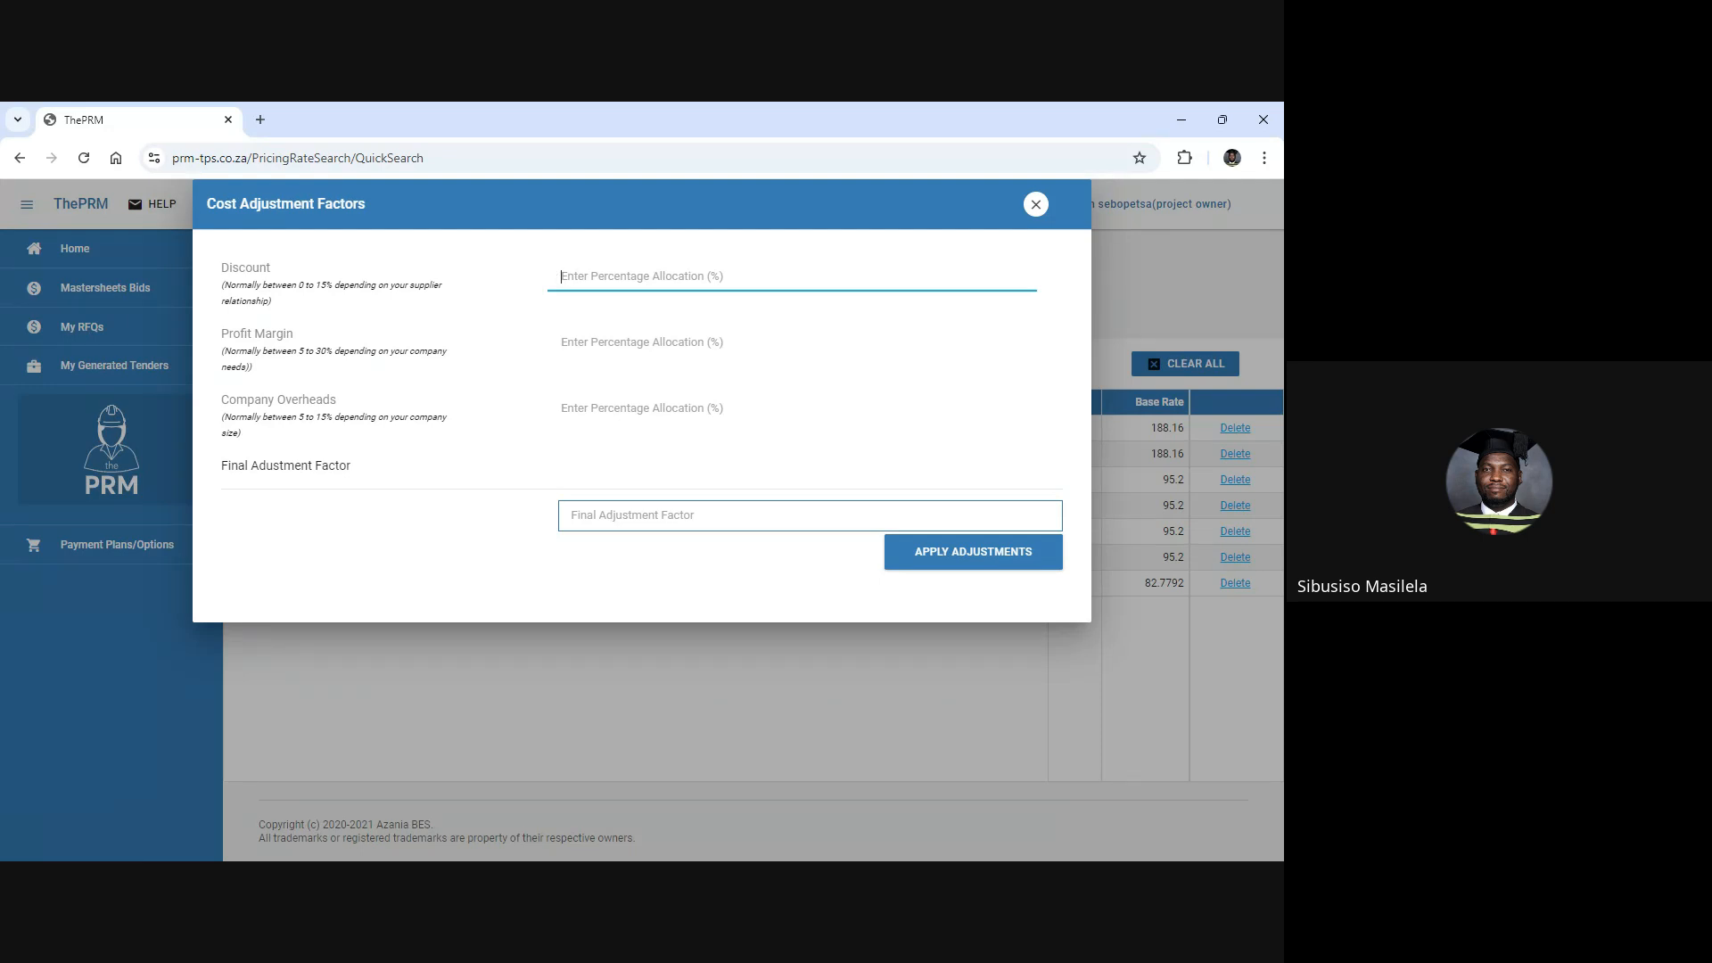
text(0)
key(Tab)
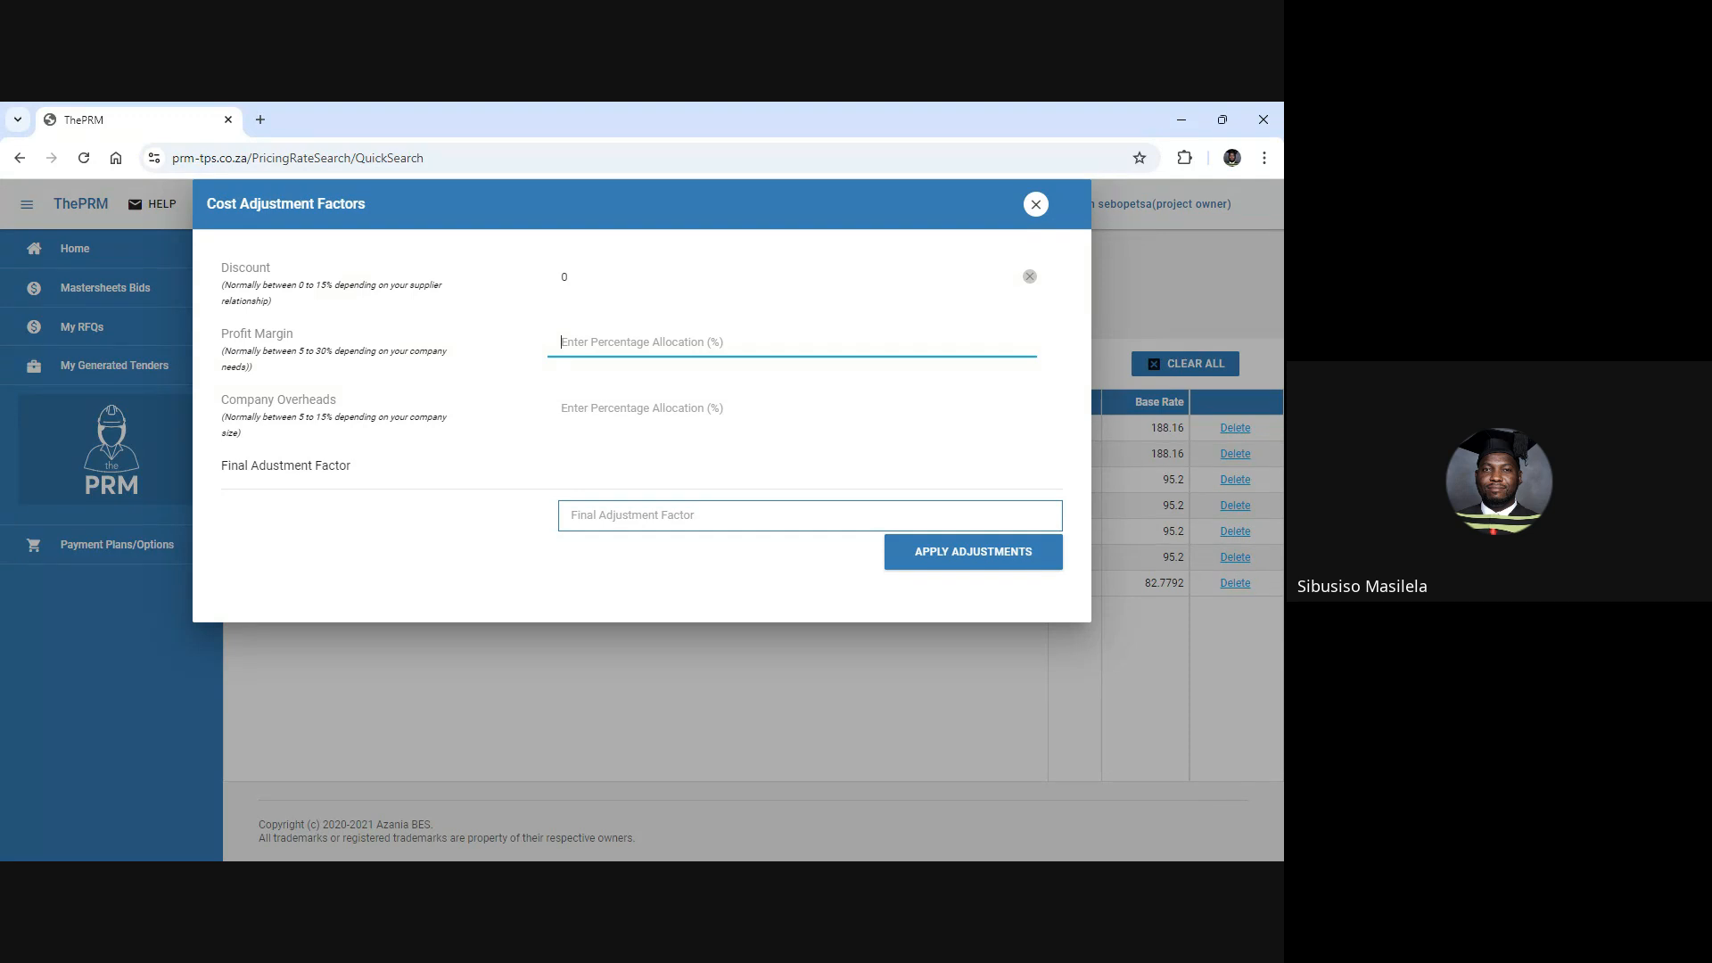
text(12)
key(Tab)
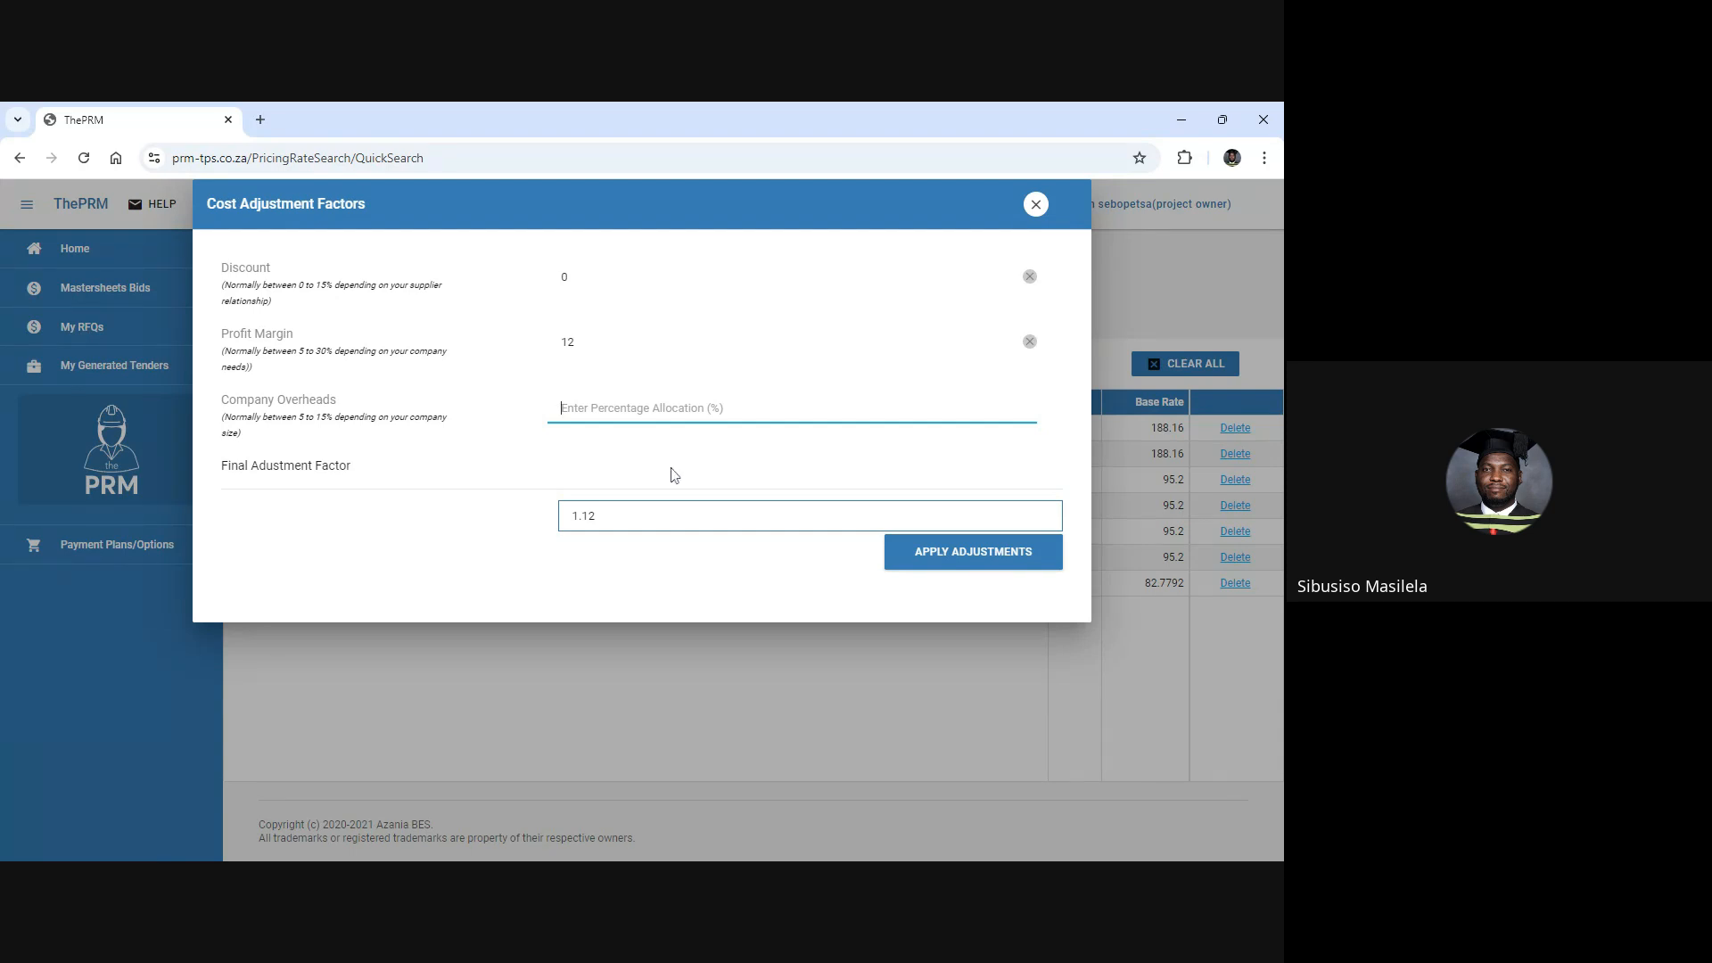
text(5)
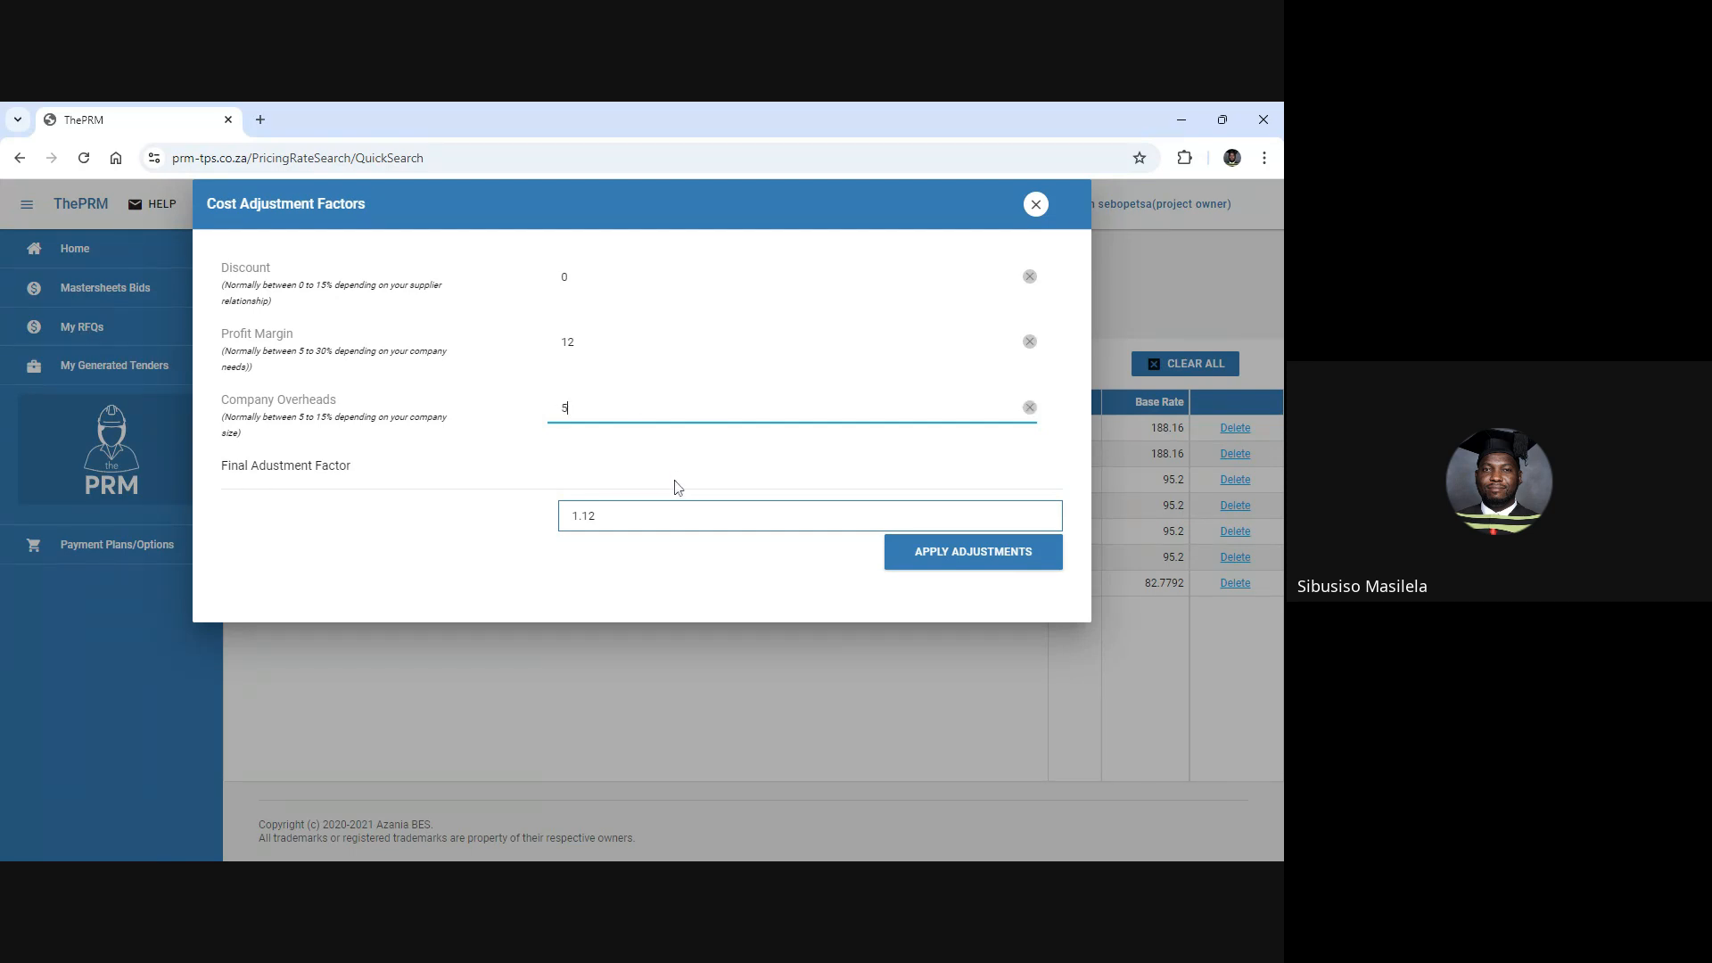
click(692, 545)
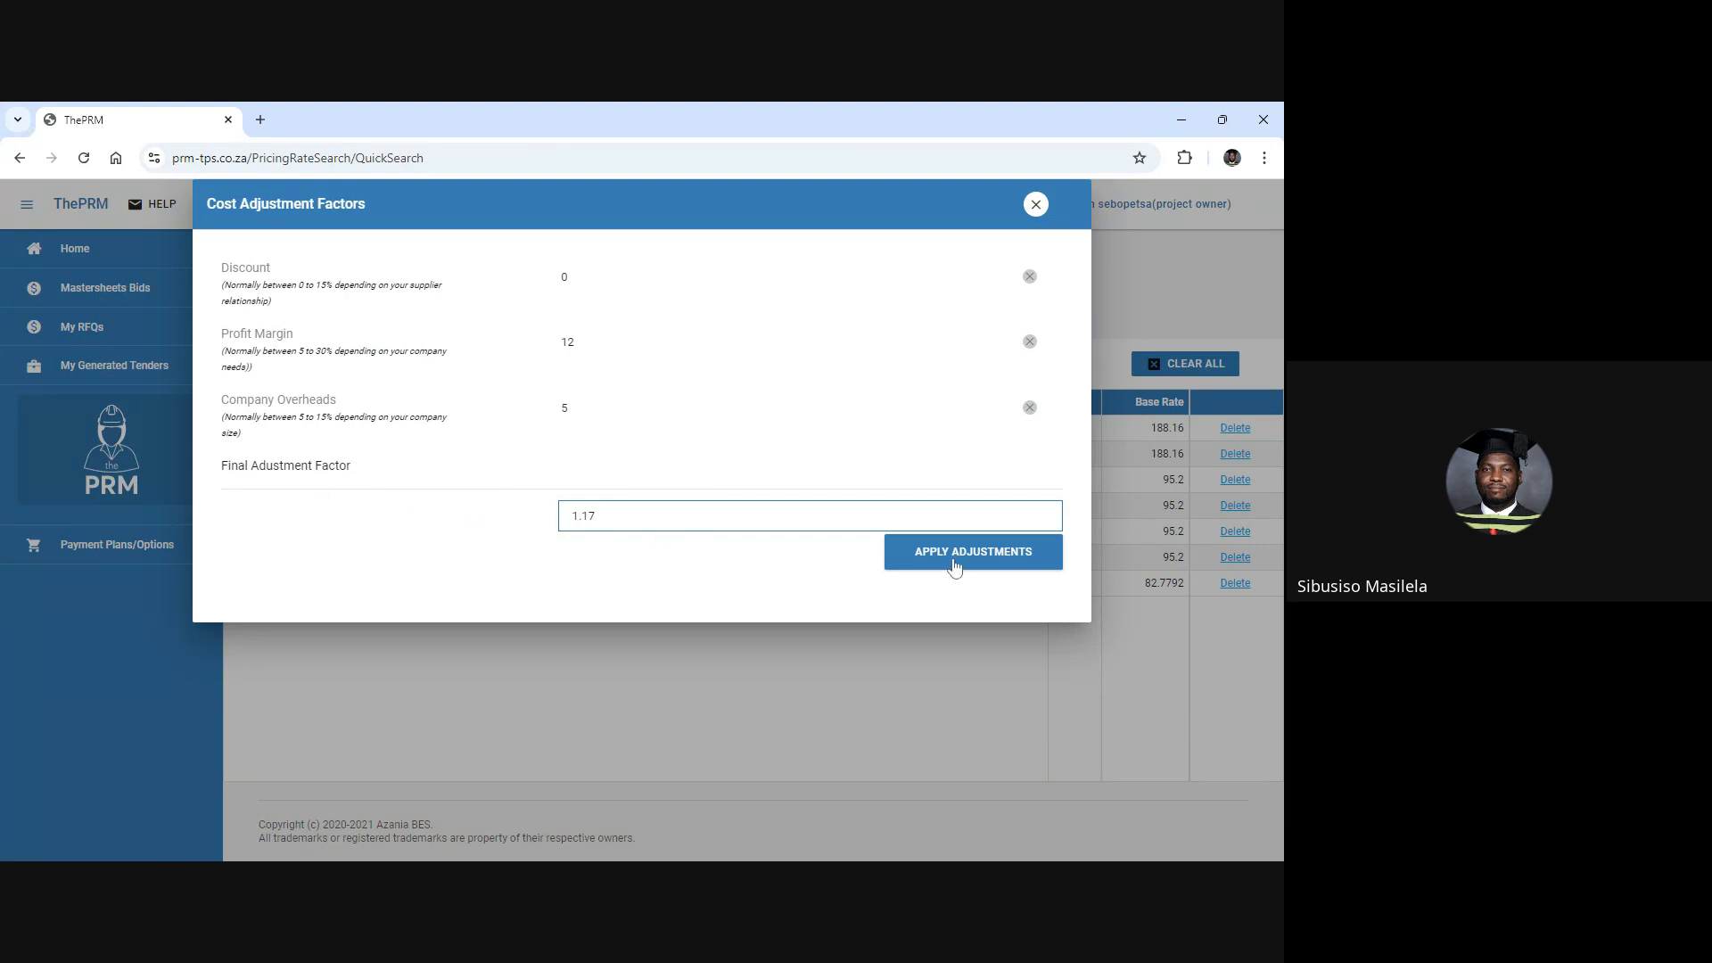
click(955, 565)
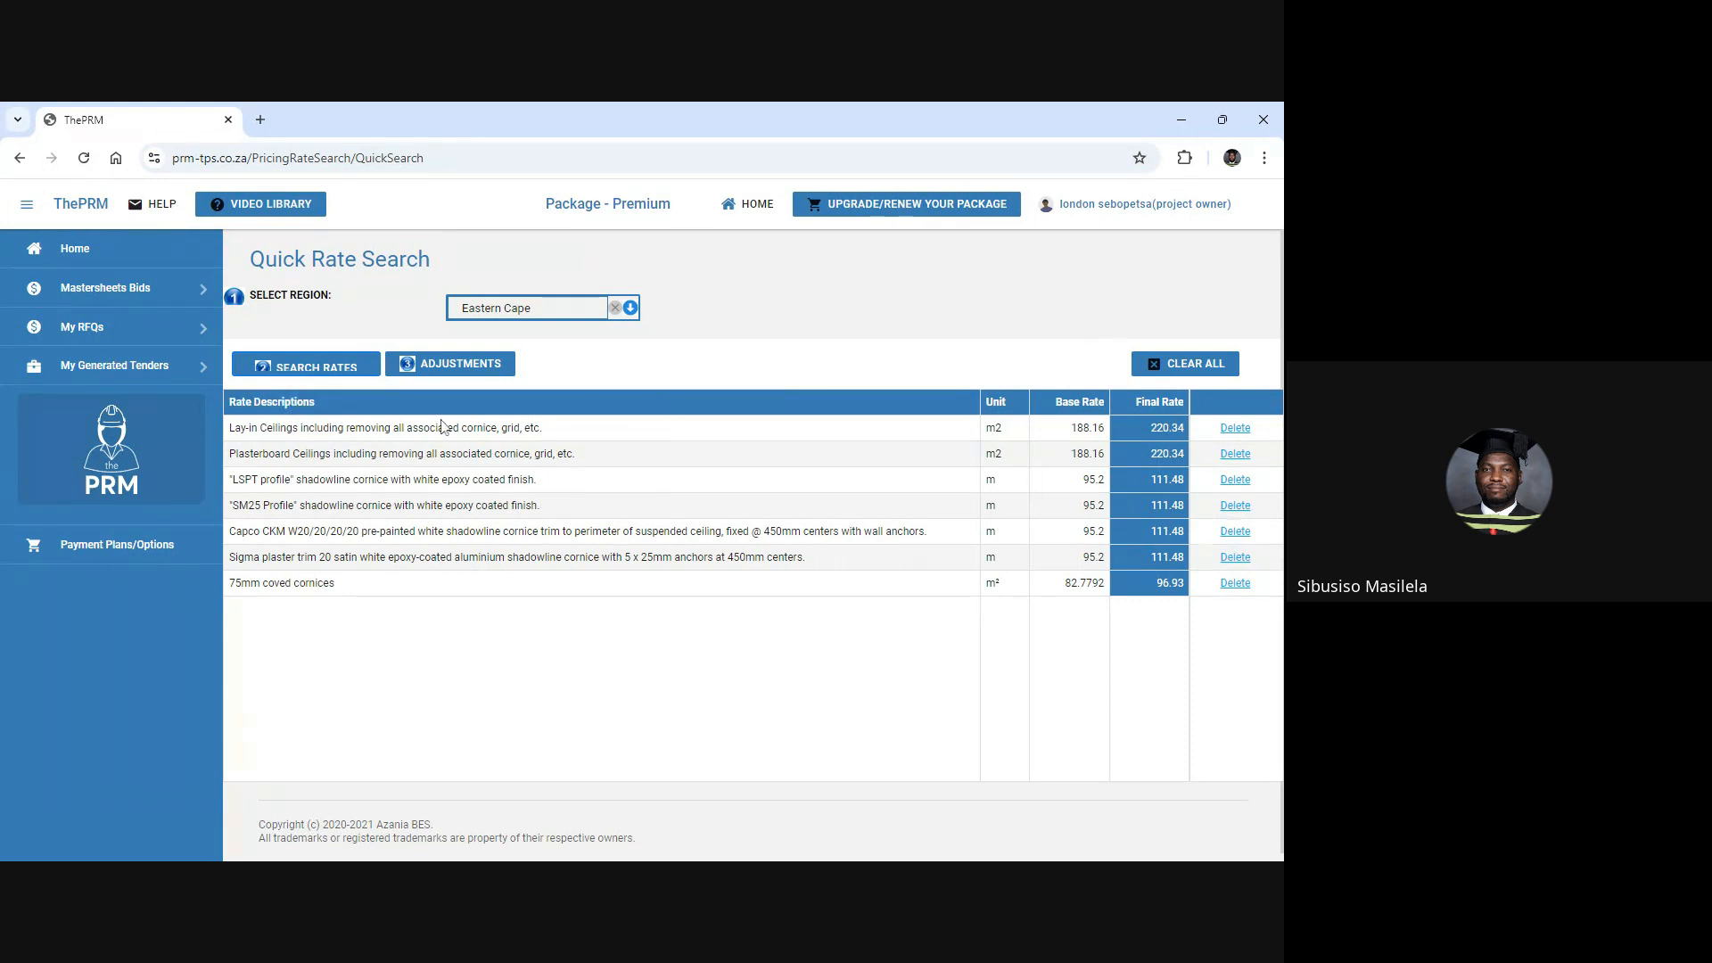
Clear the current region together with its listed rates and choose Eastern Cape again for the quick rate search.
click(615, 310)
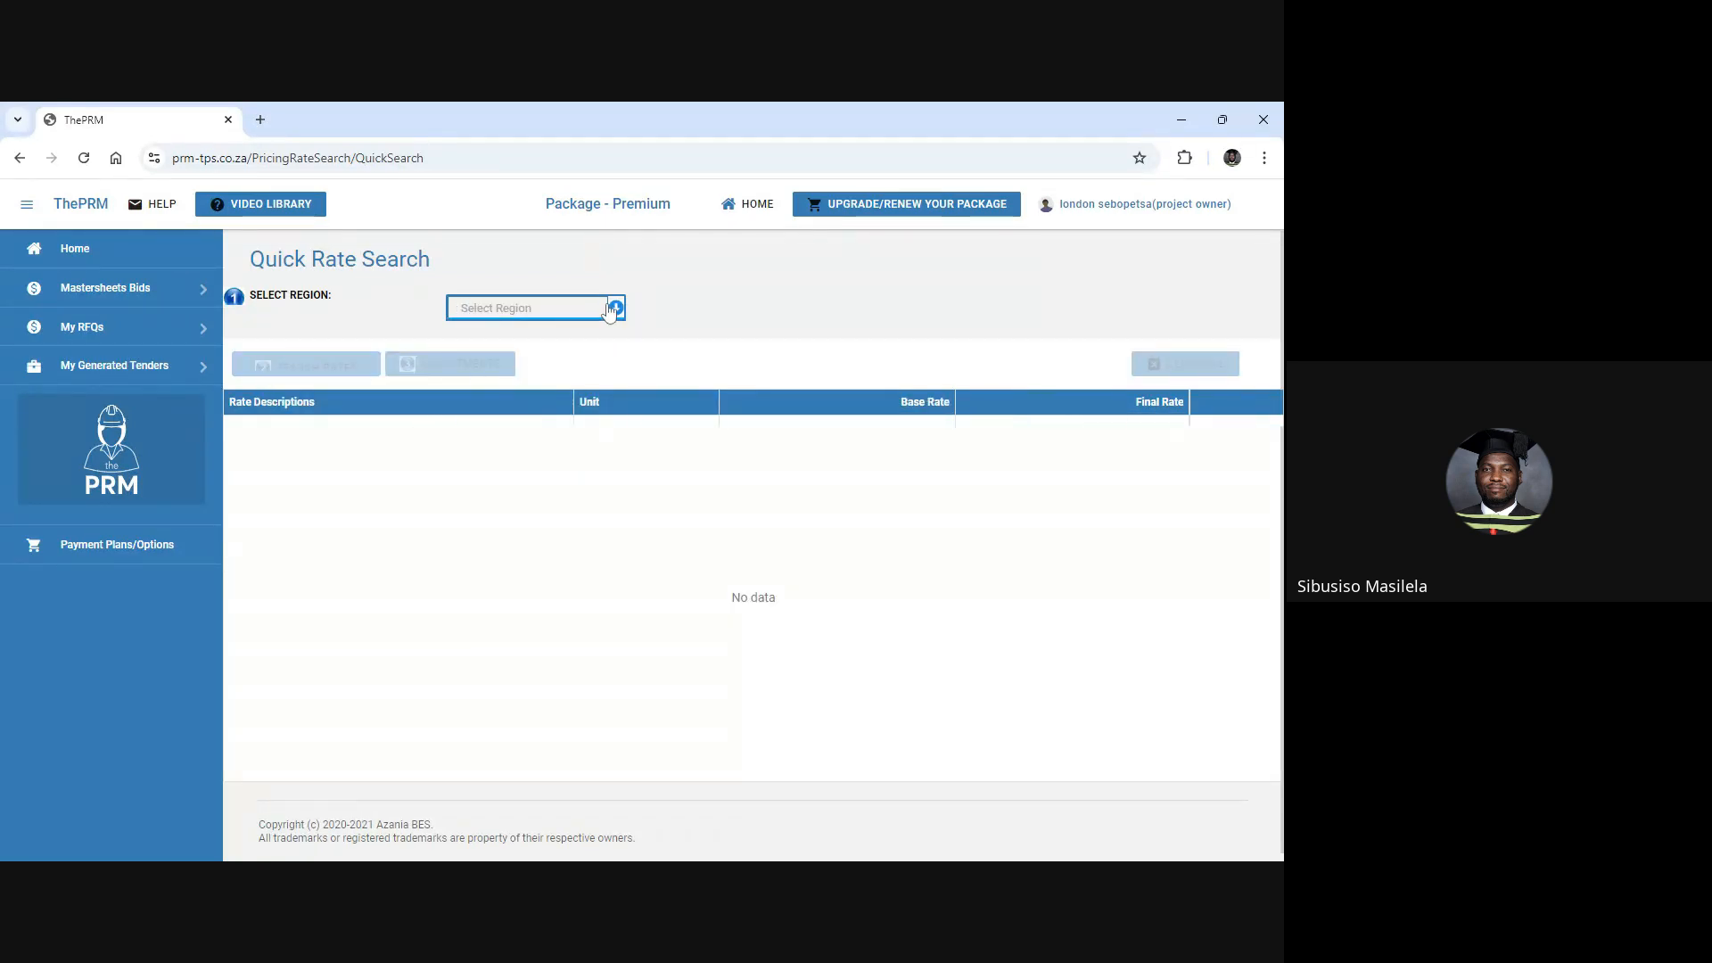
click(612, 308)
click(542, 348)
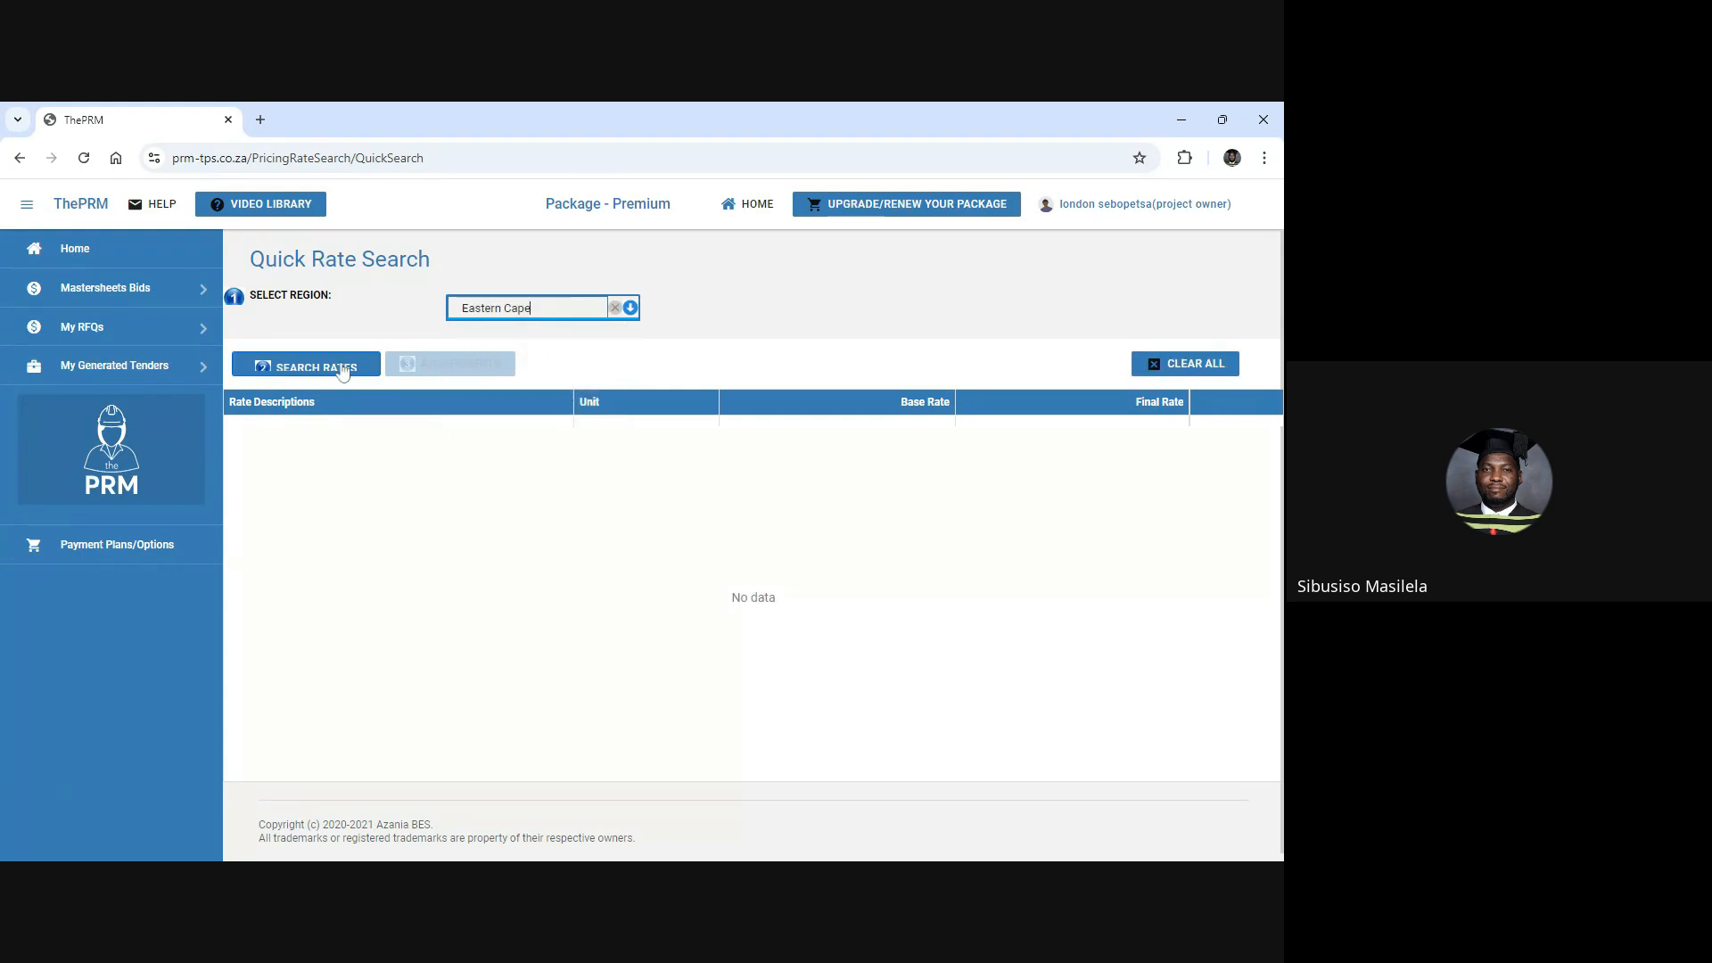
Look up rates under the Specialist Services service category and the Pipe Jacking trade category, and close the rate search without selecting any.
click(343, 371)
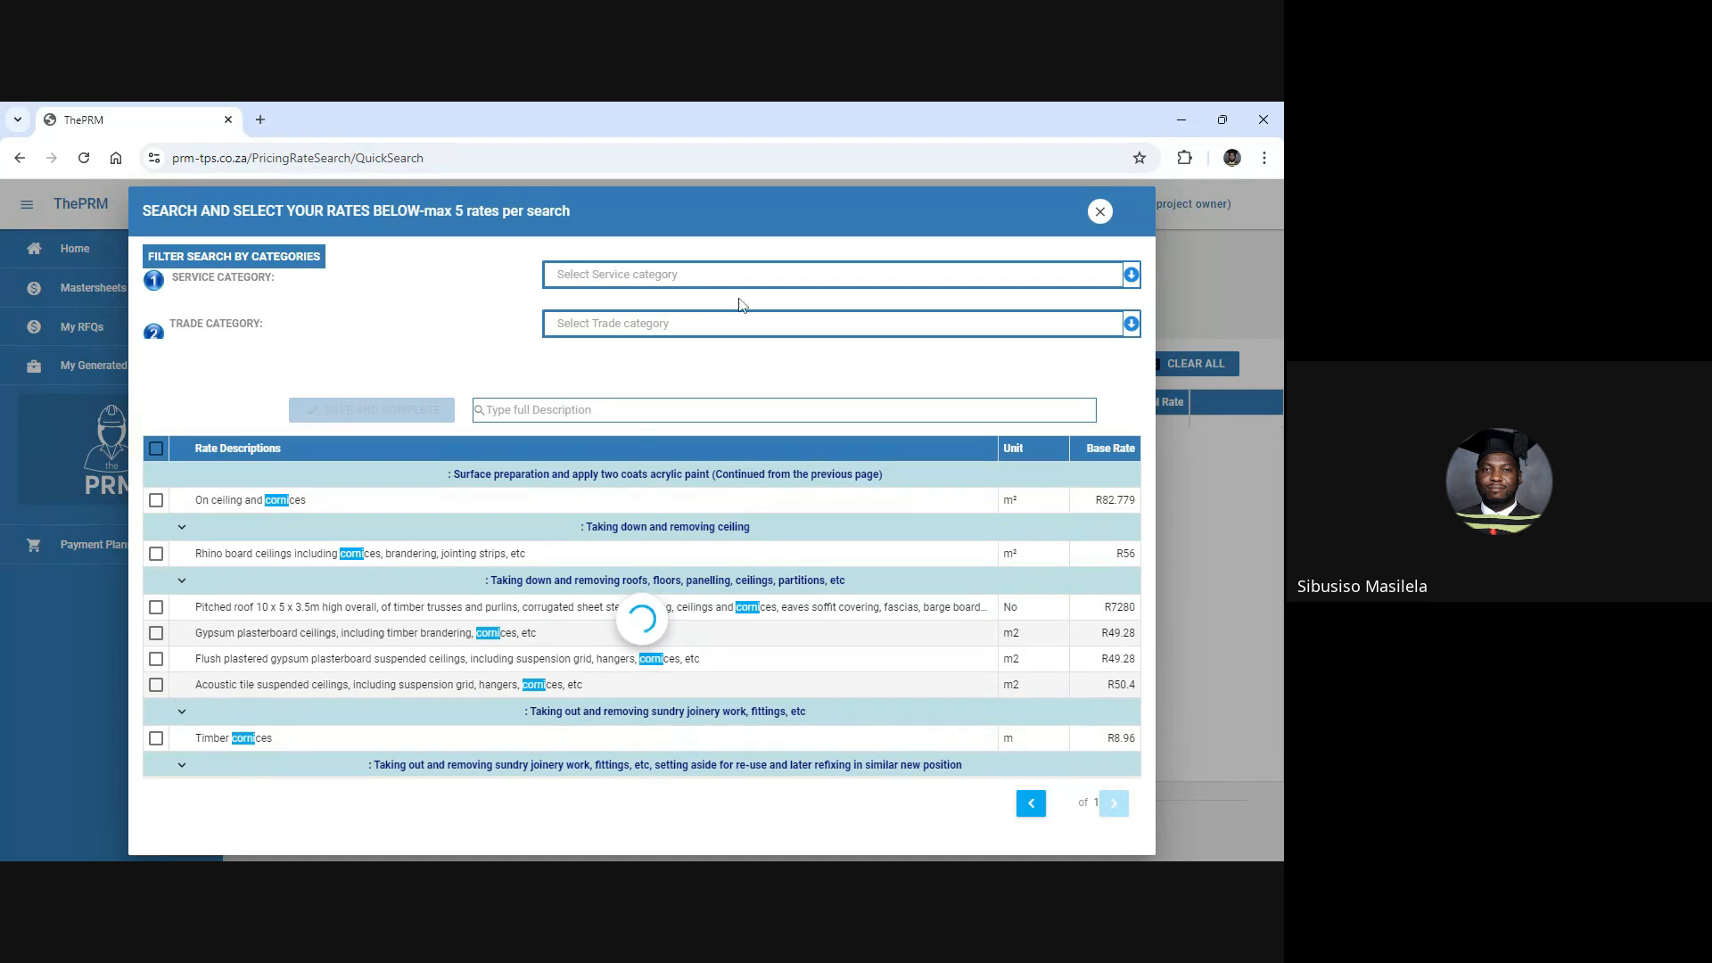
click(1099, 212)
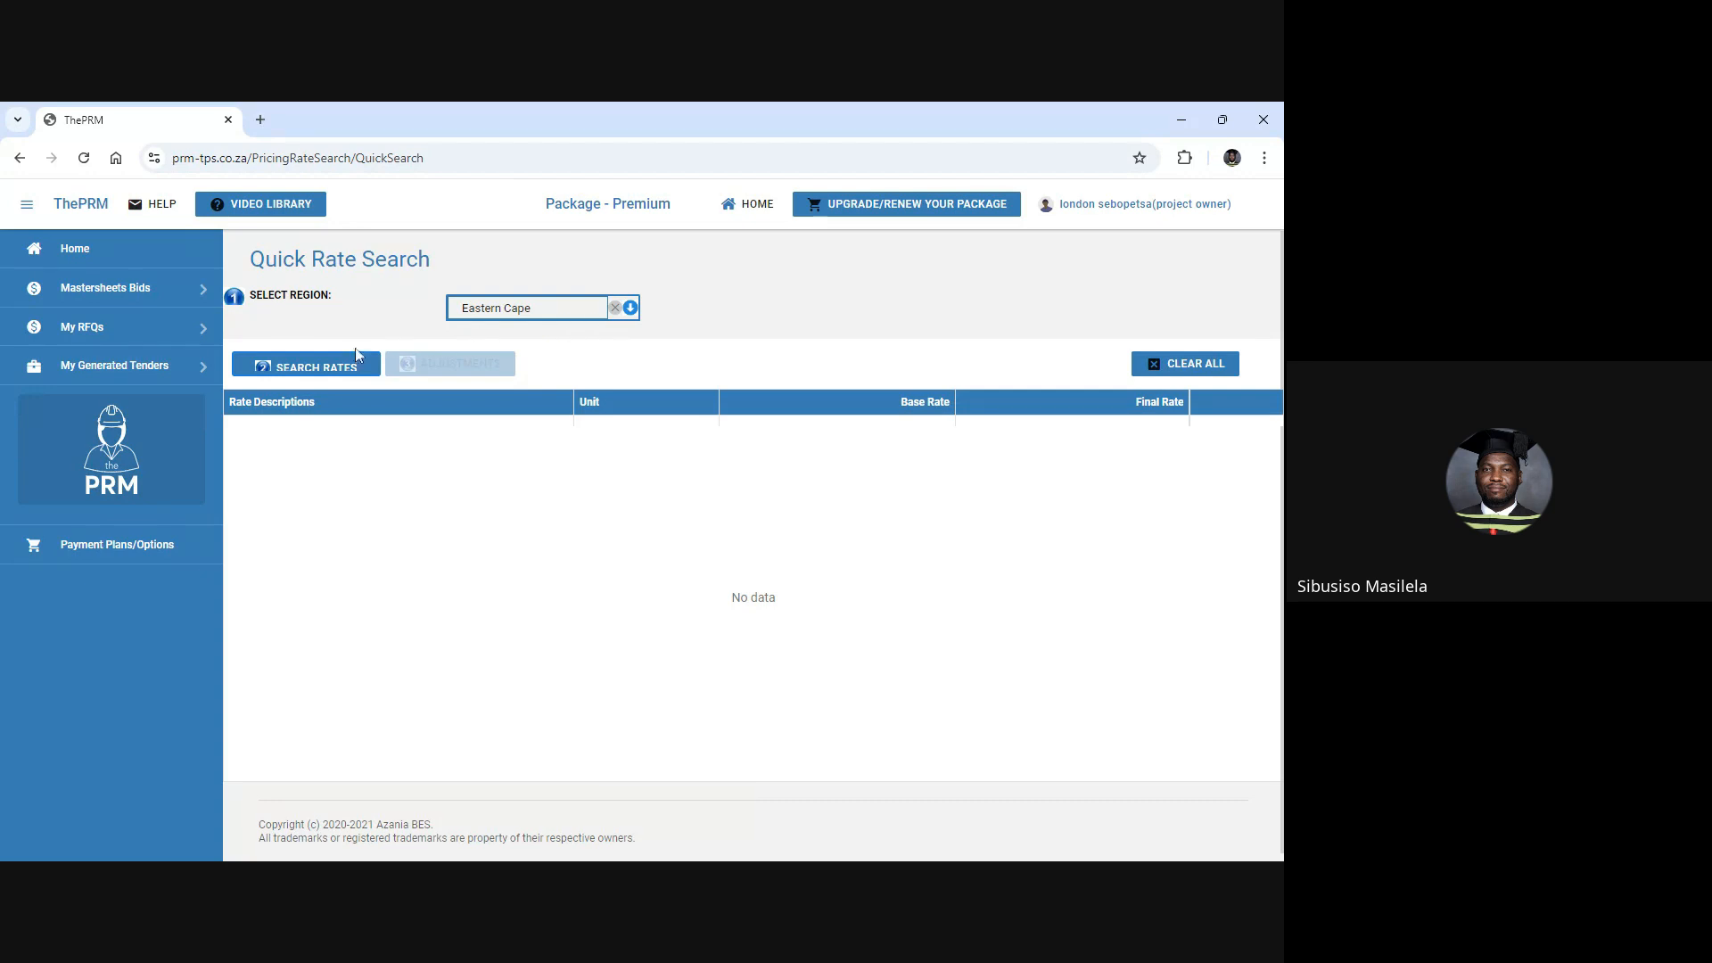
click(343, 364)
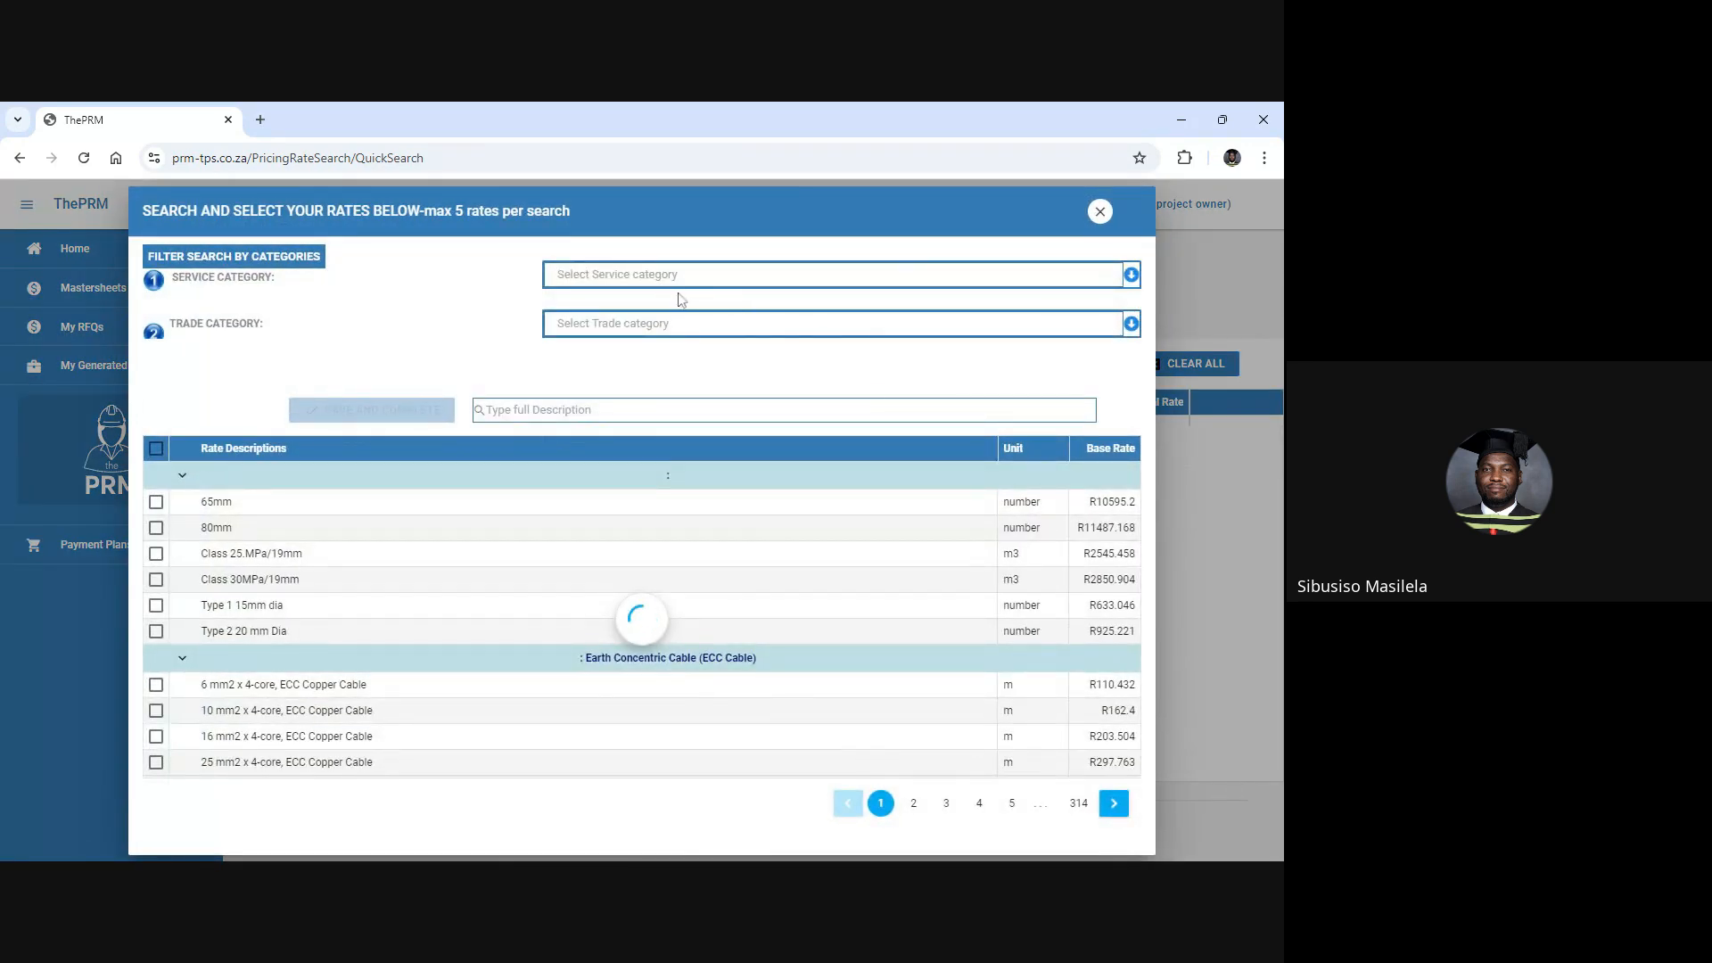
click(631, 277)
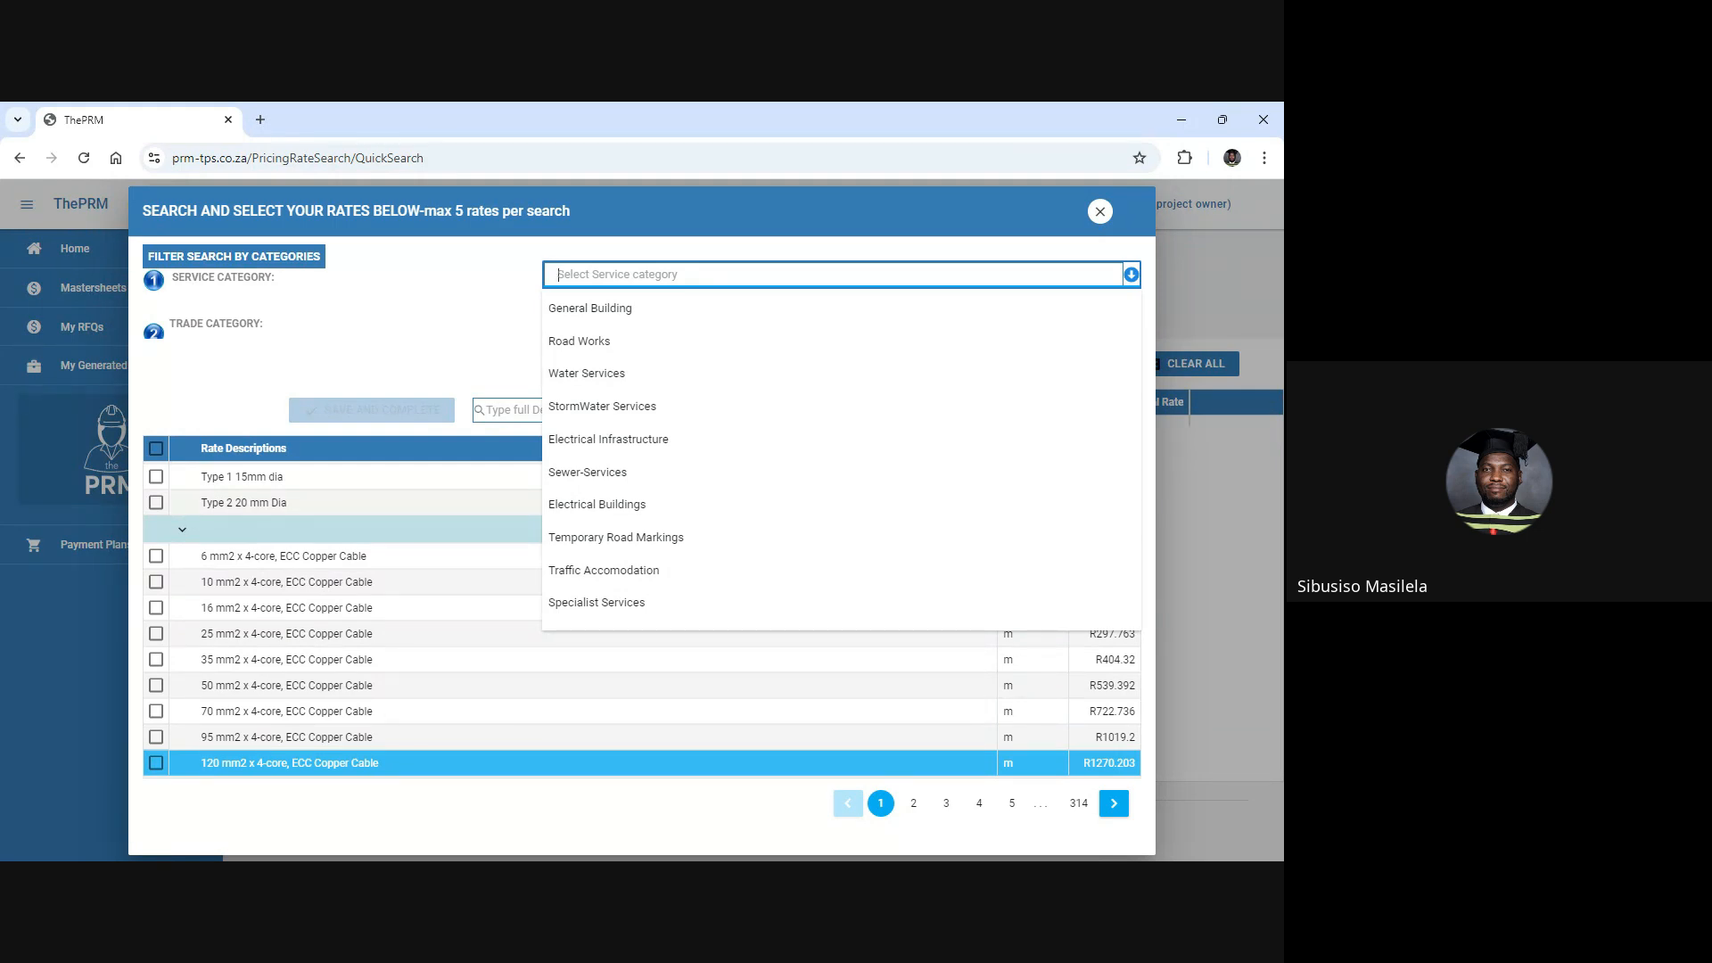
click(629, 603)
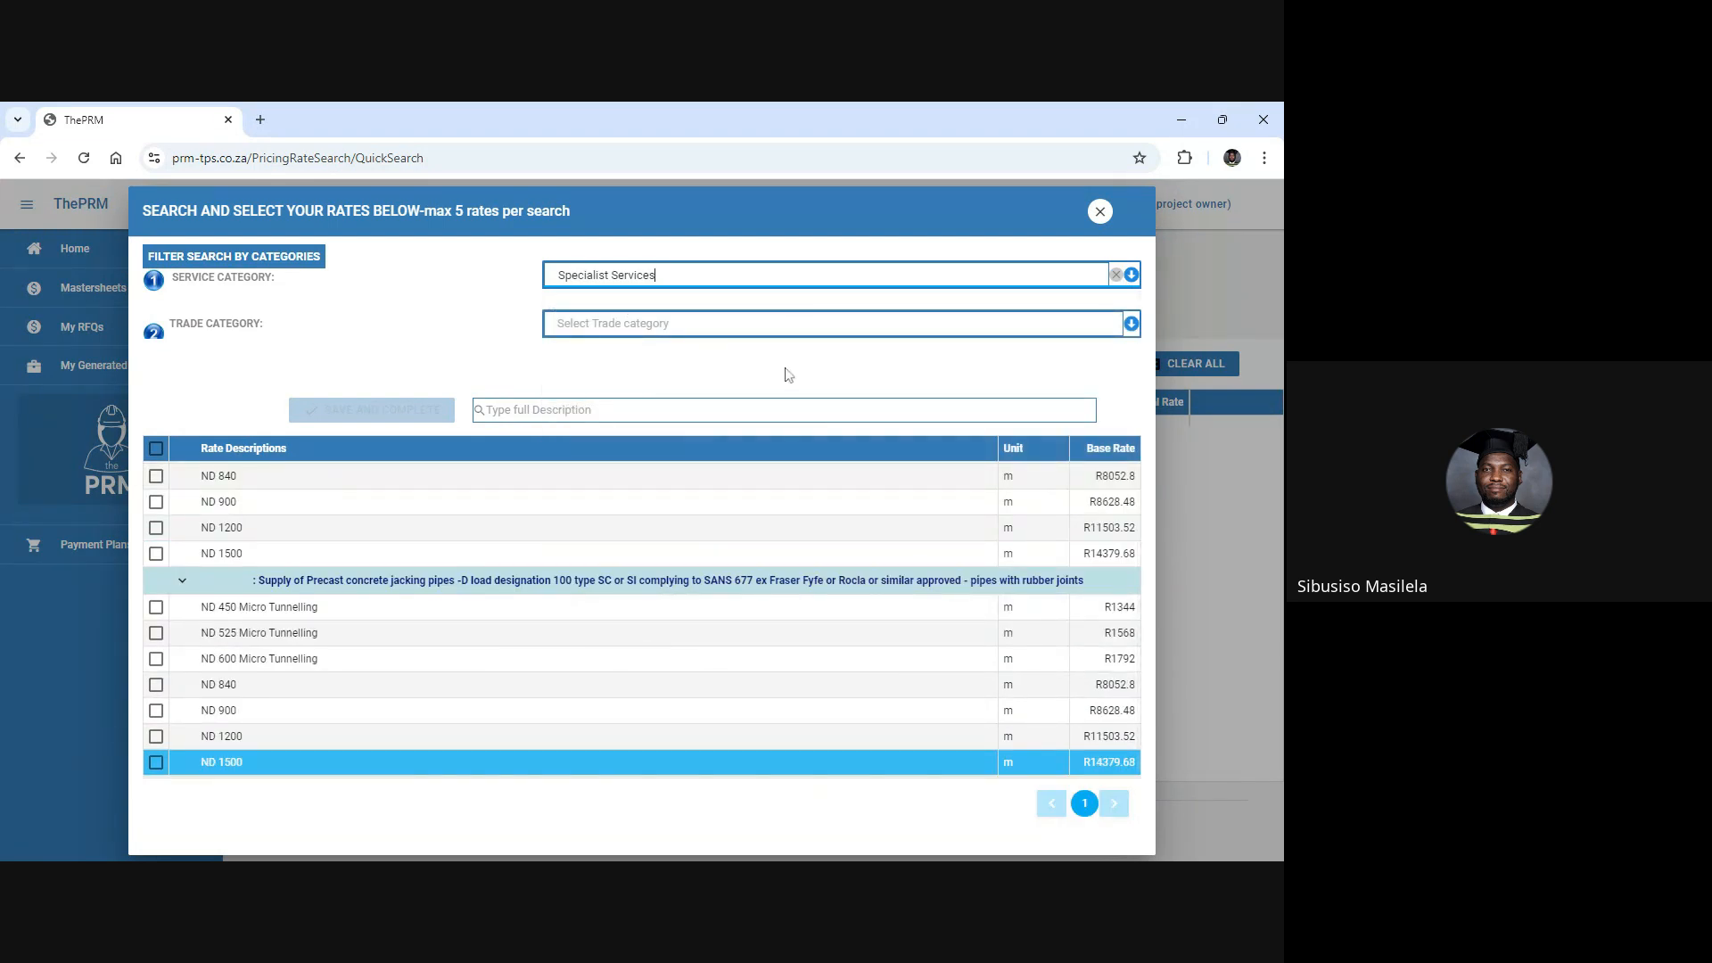
click(809, 335)
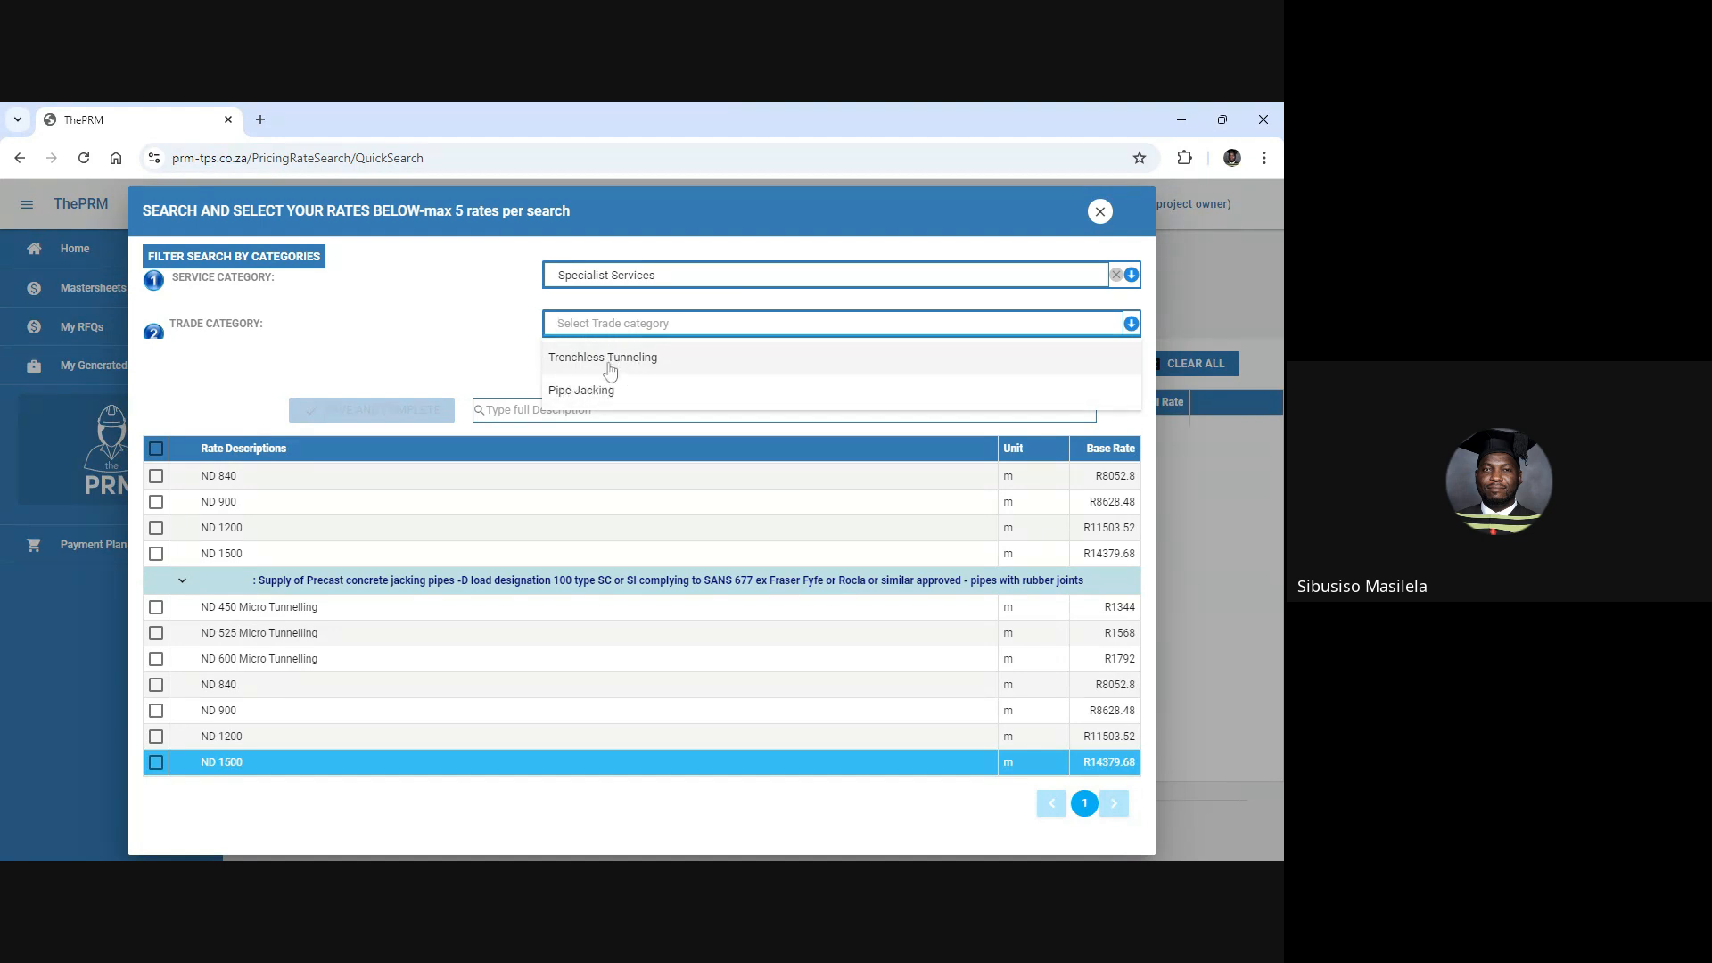
click(579, 392)
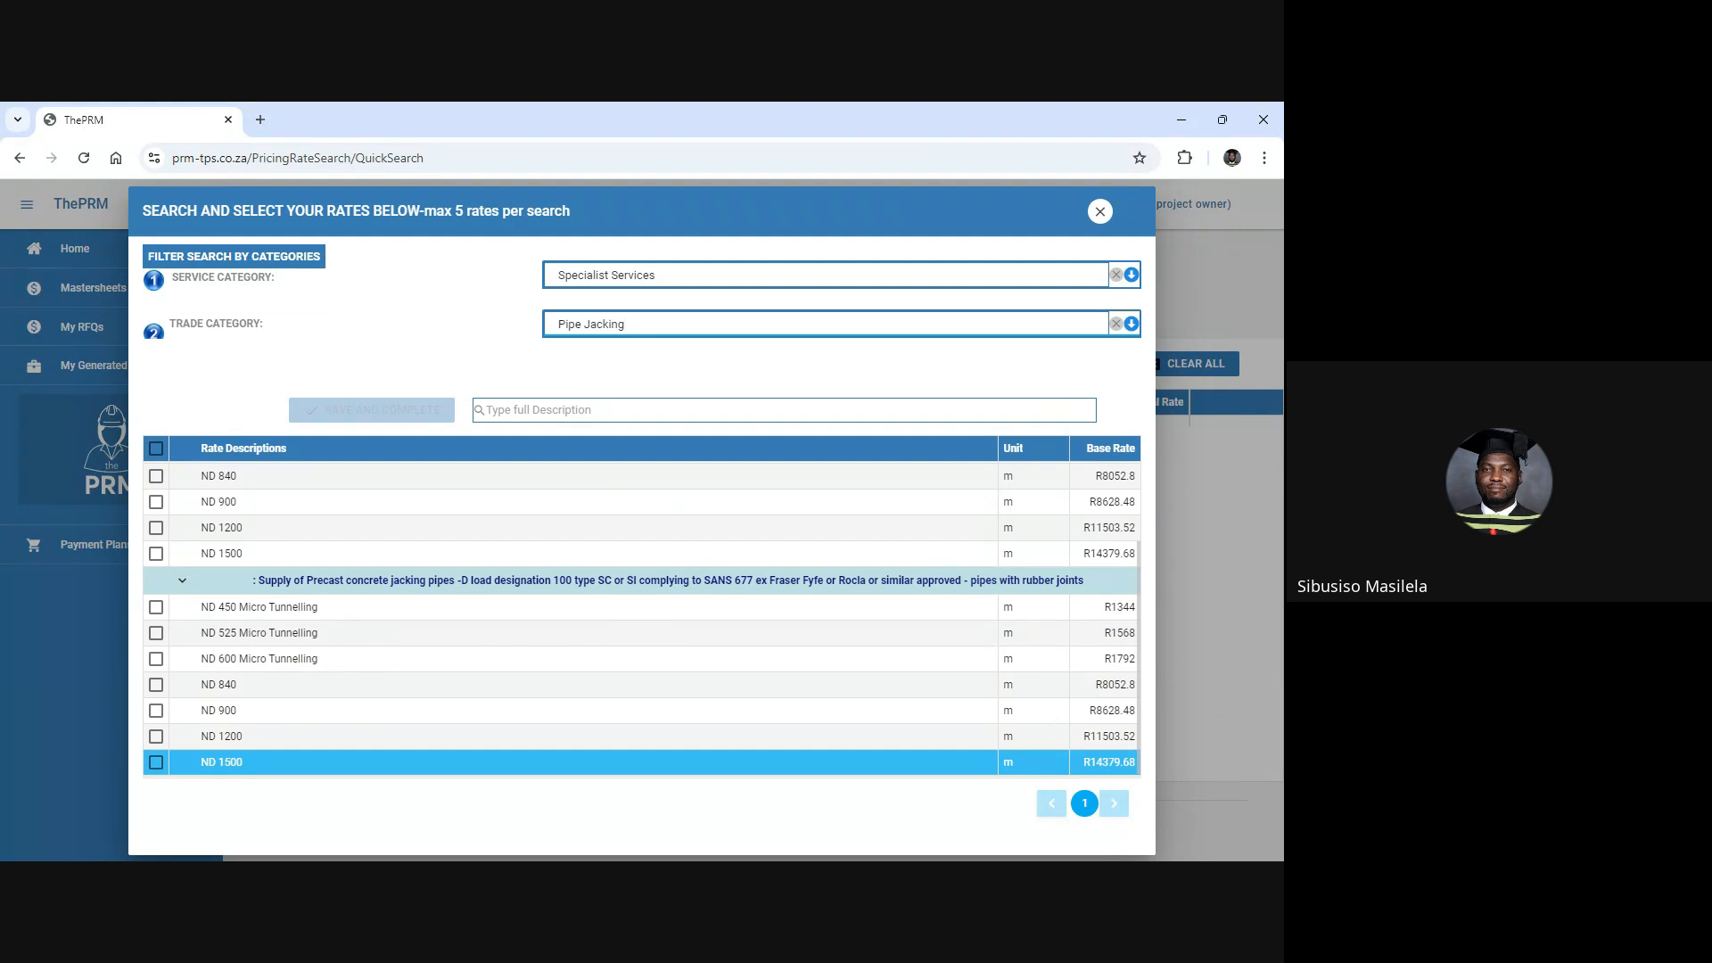
click(1101, 212)
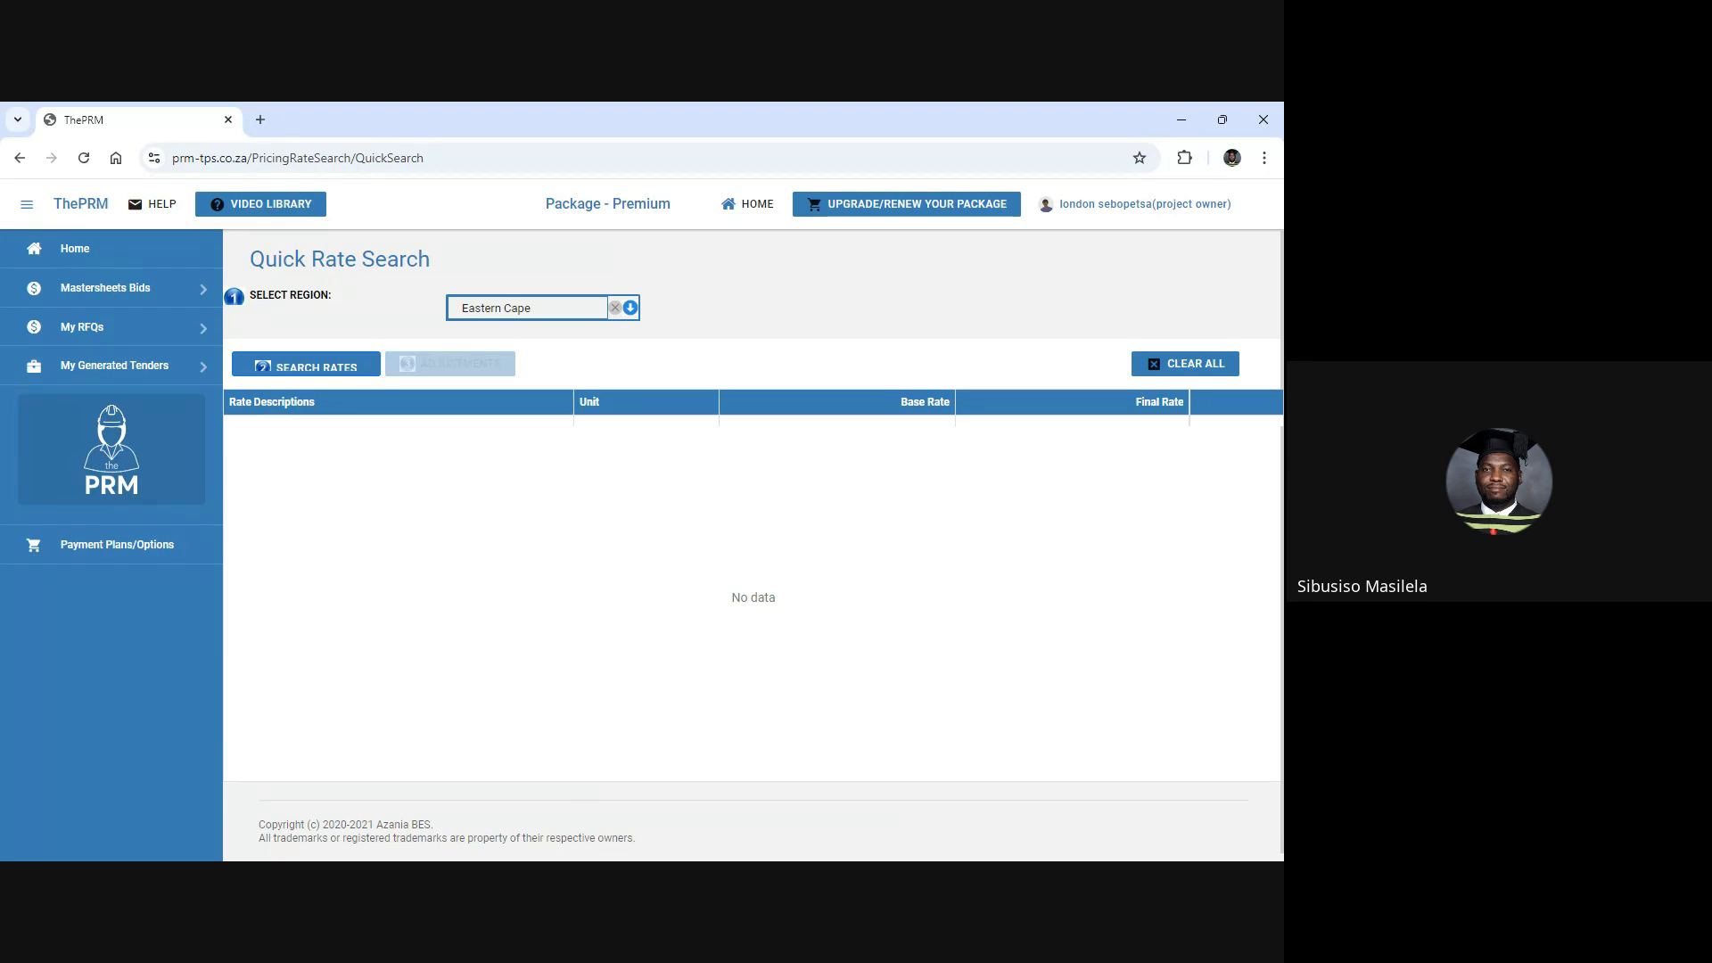
Return to the home page and start a new bid of the Tender type.
click(125, 253)
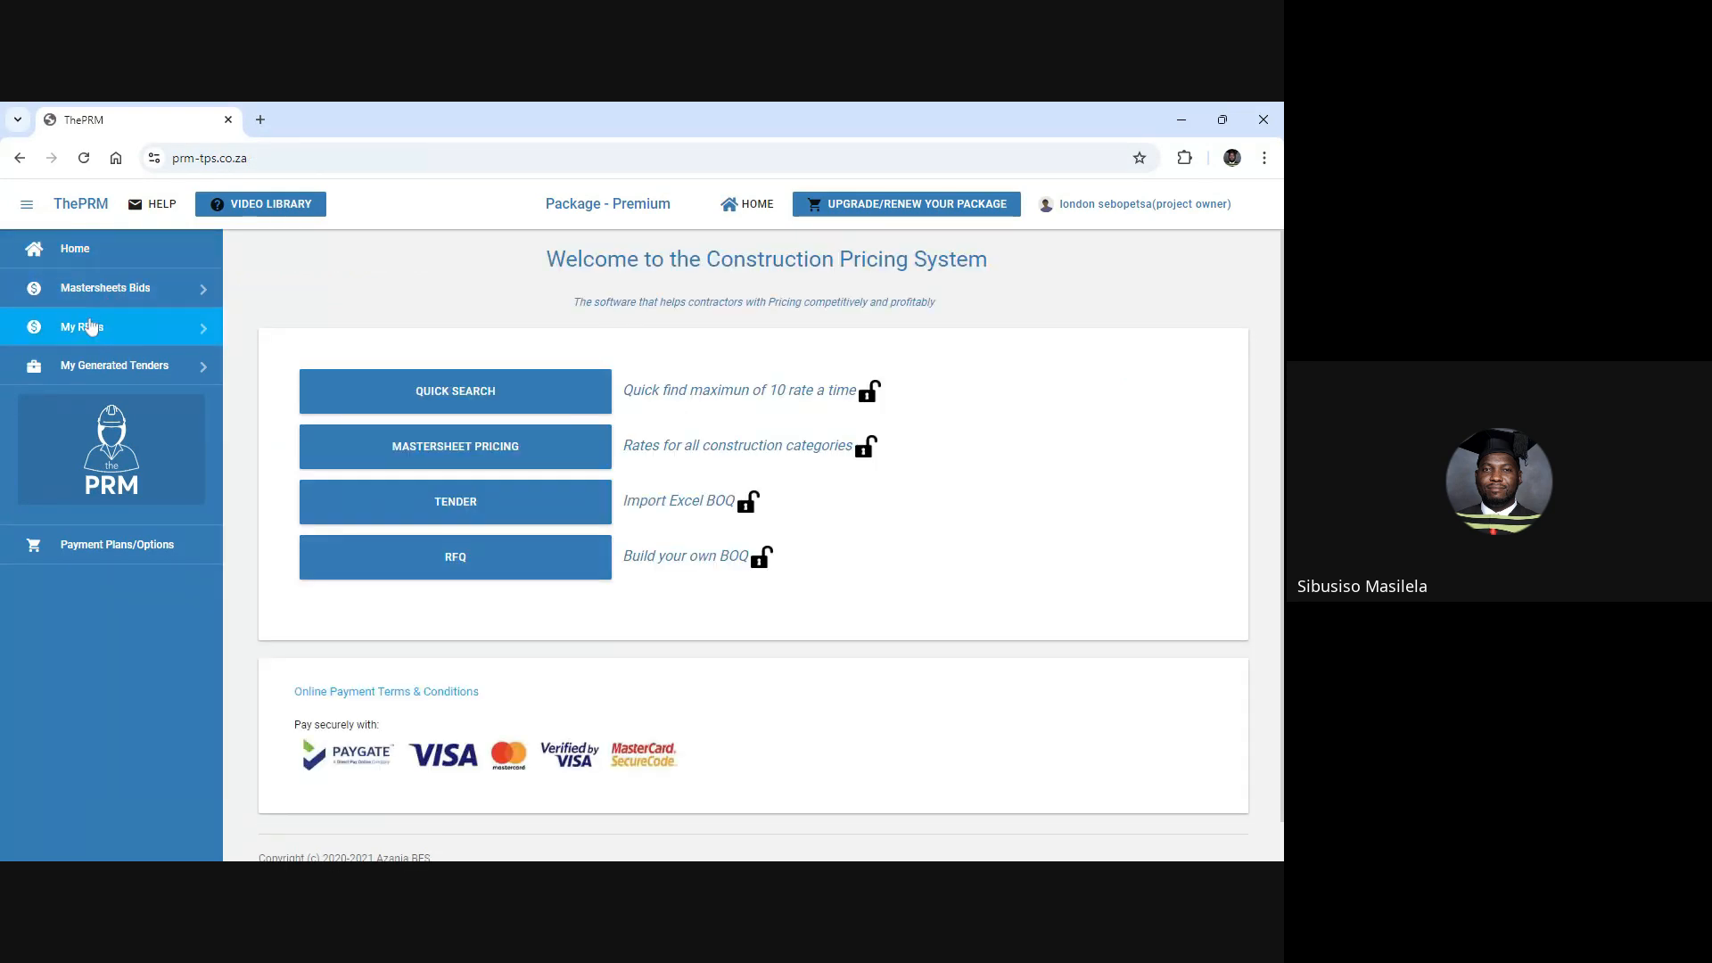
click(461, 500)
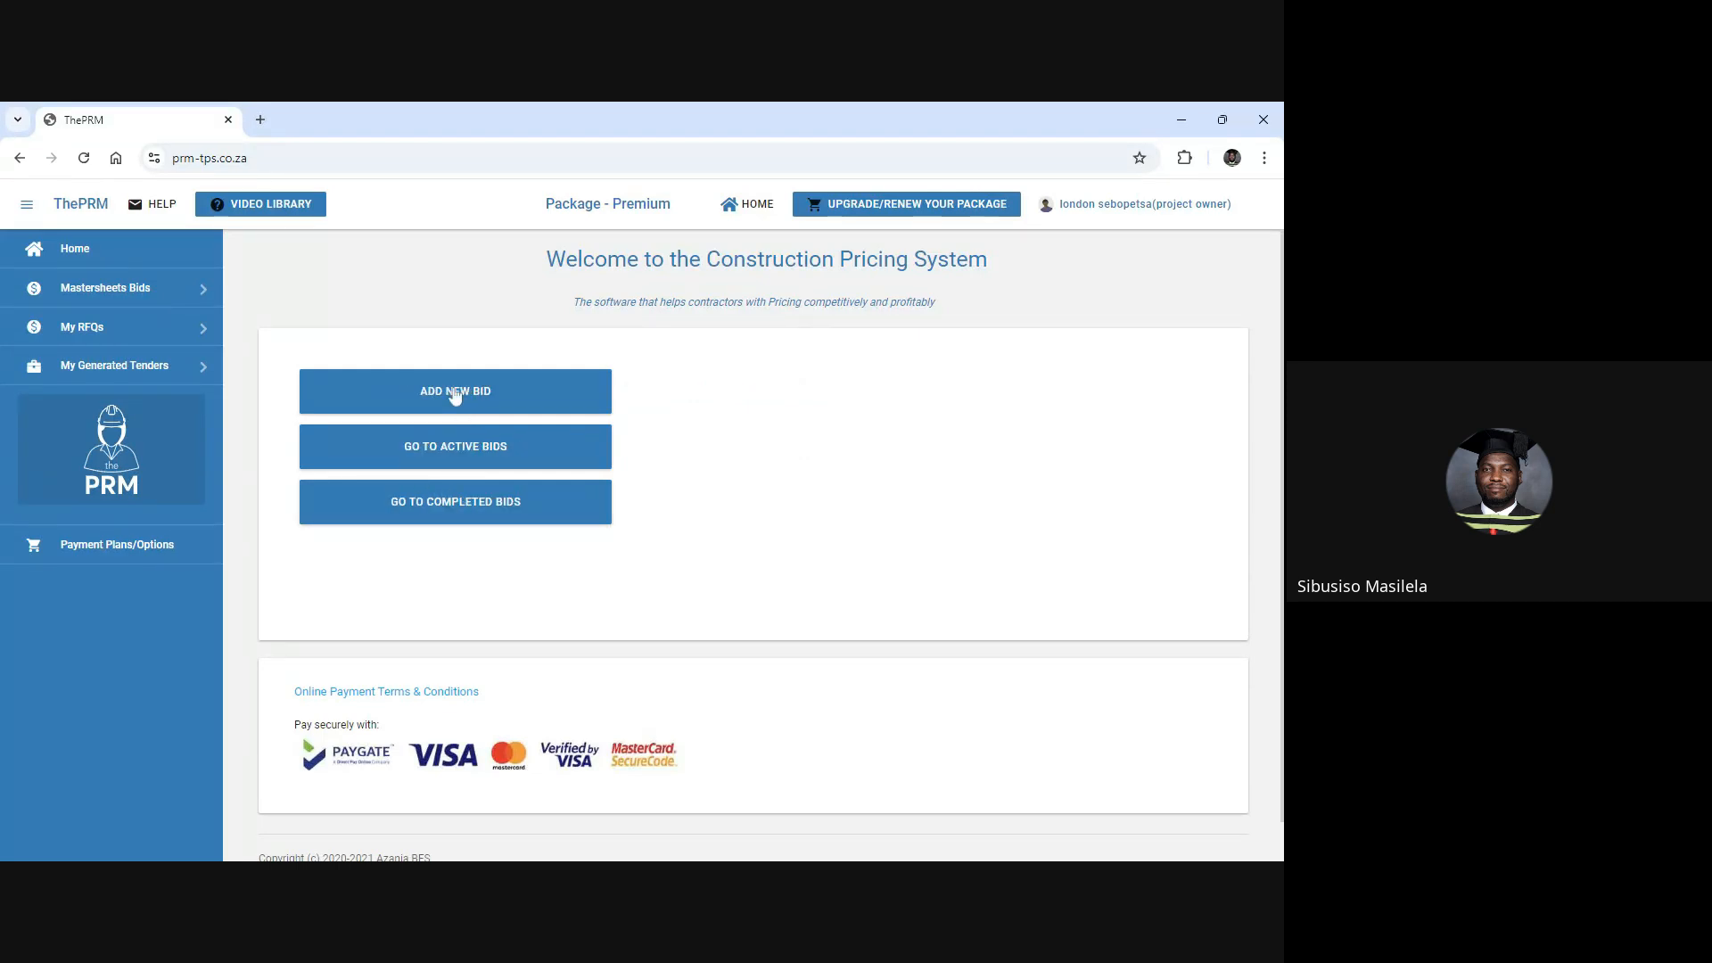
click(455, 397)
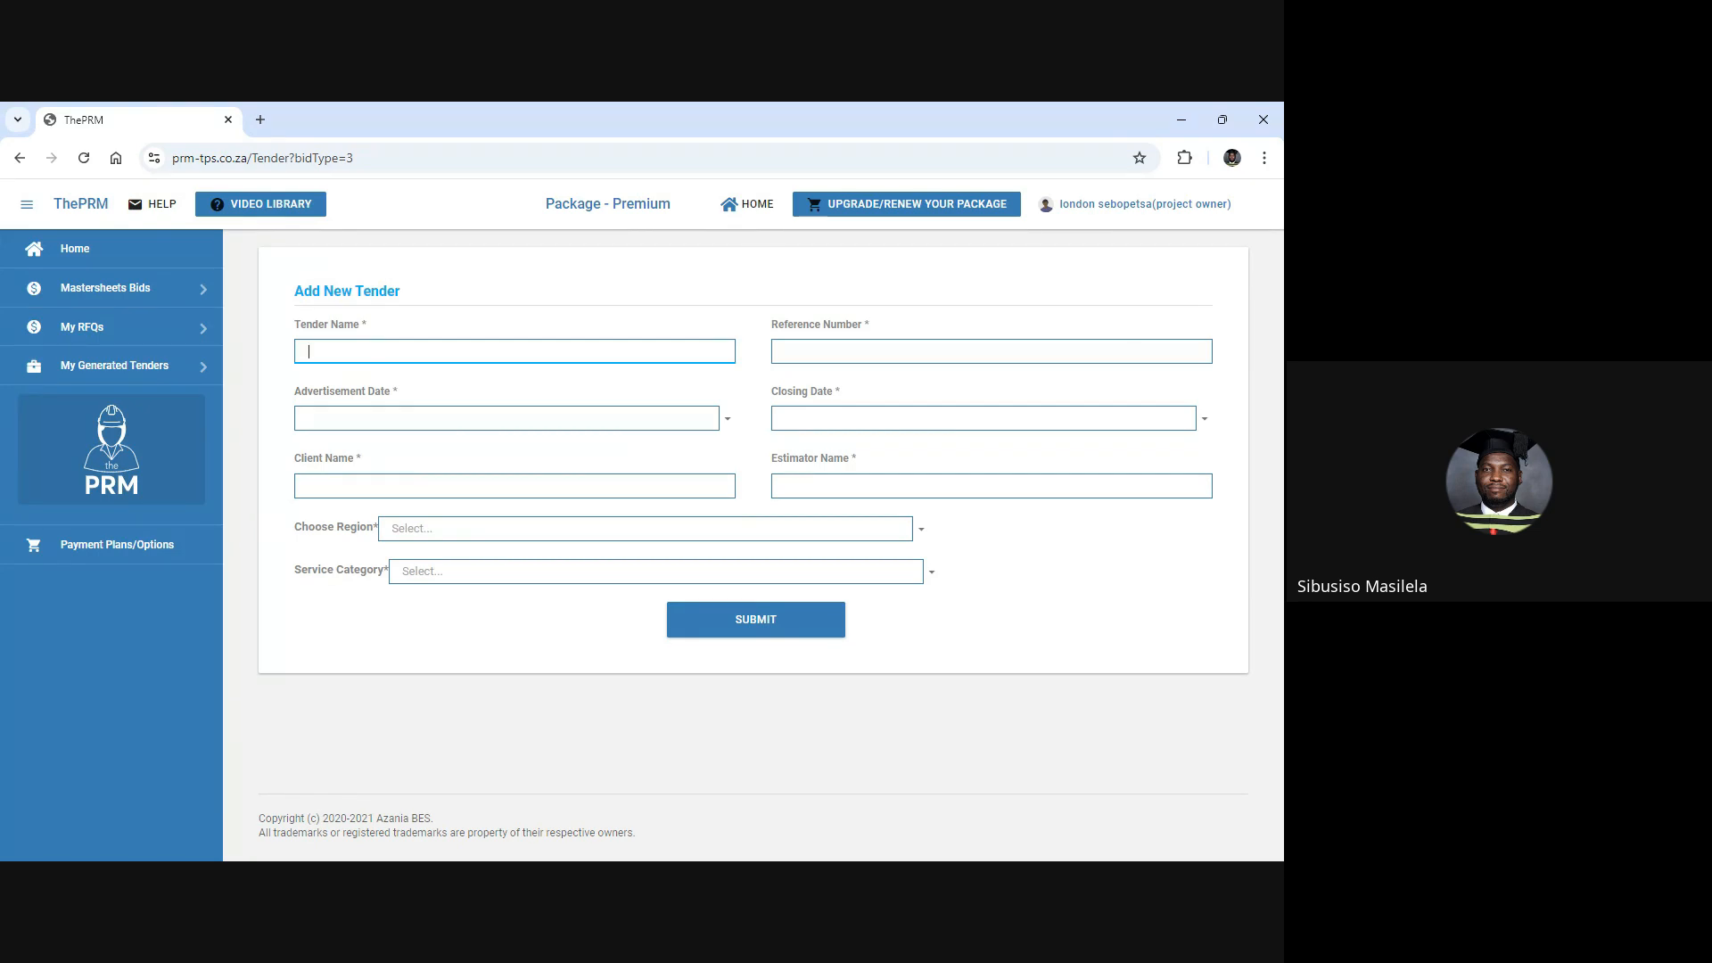
Name the new tender "Sewer Reticulation Pipeline" and enter SW001 as its reference number.
text(ewer Reticulation Pipeline)
click(793, 360)
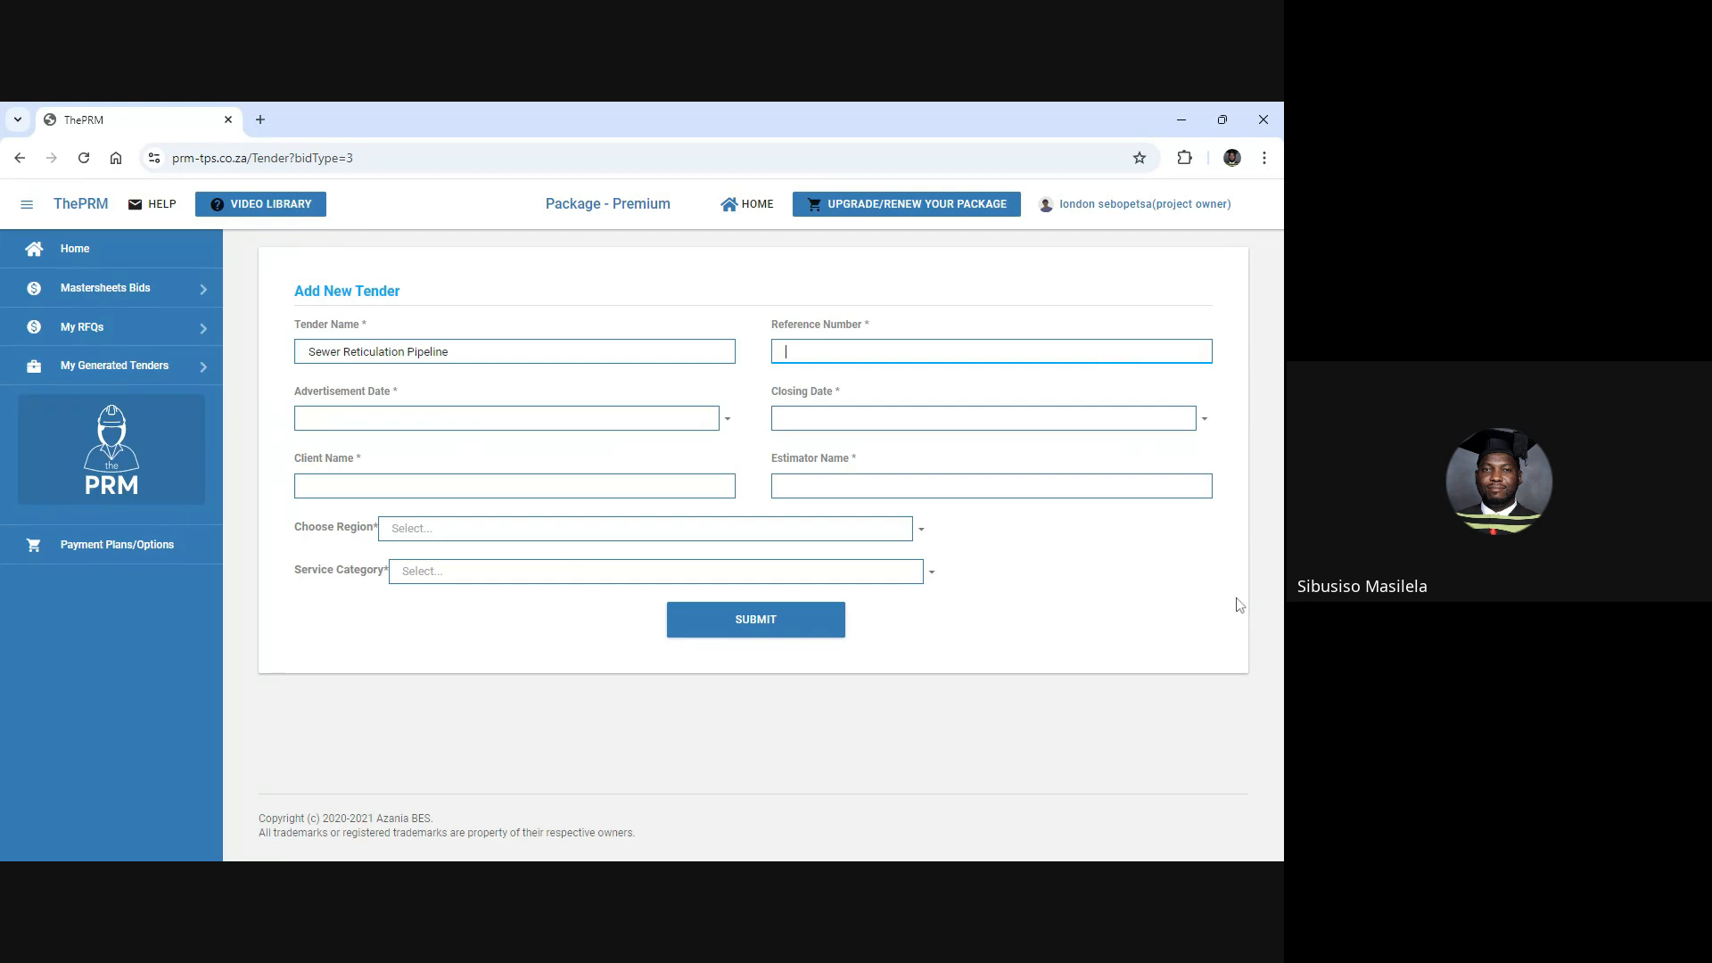
text(SW001)
click(449, 352)
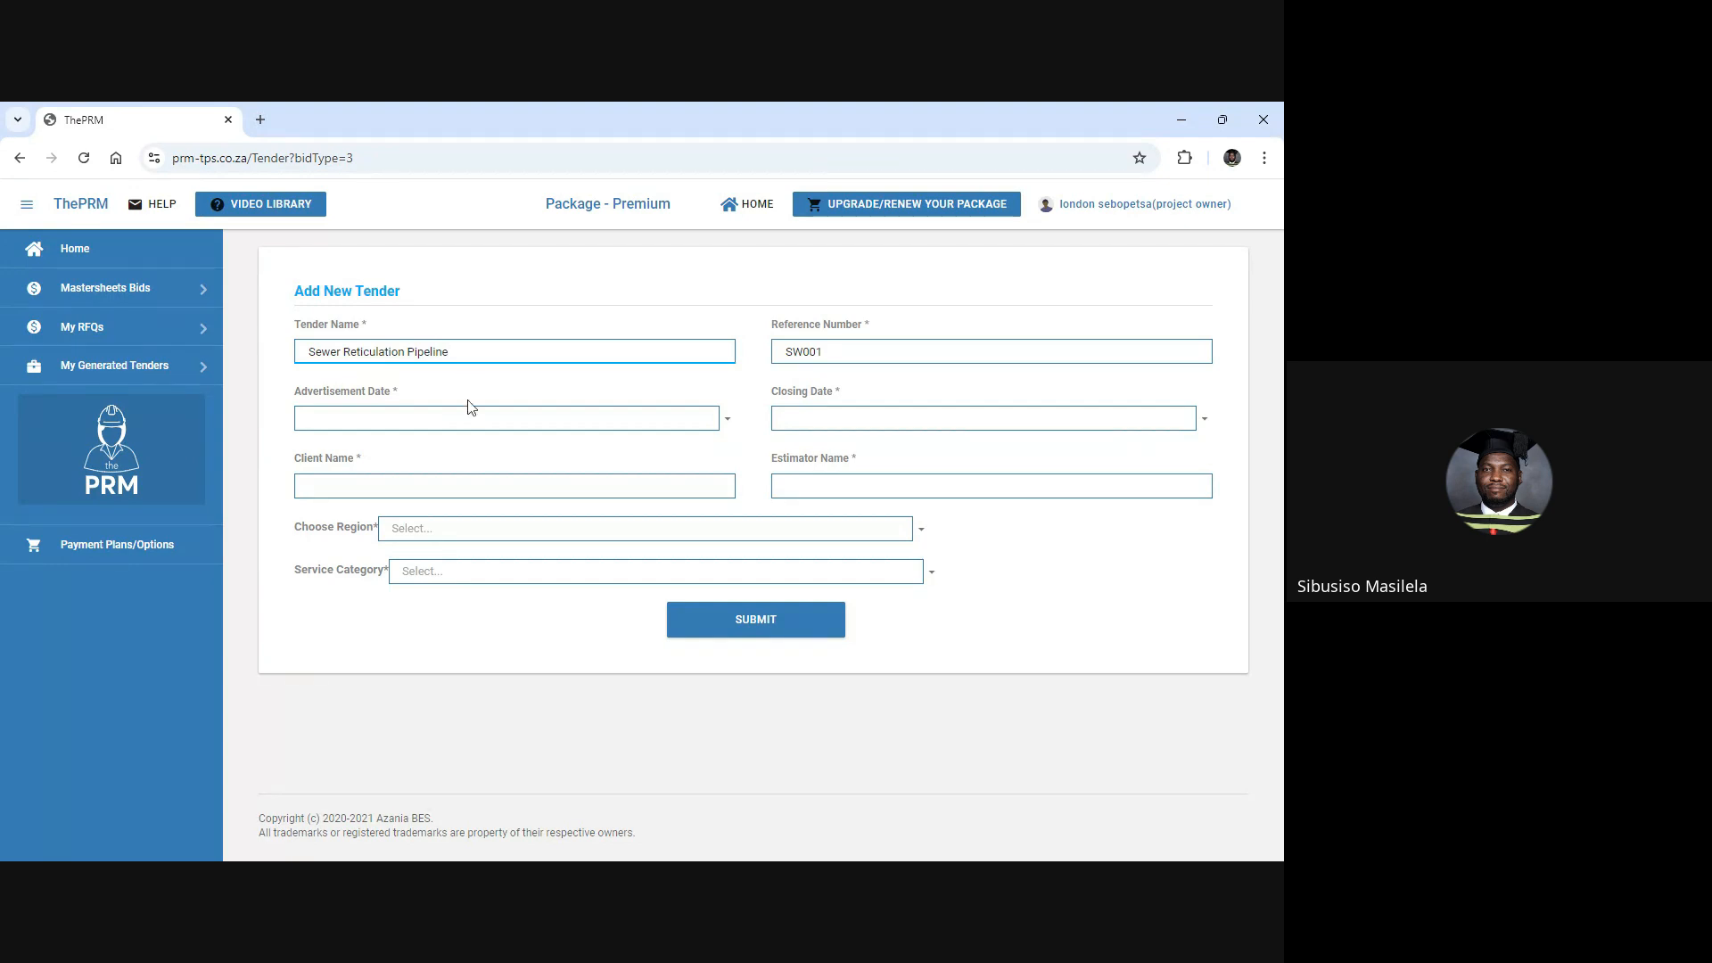
click(783, 358)
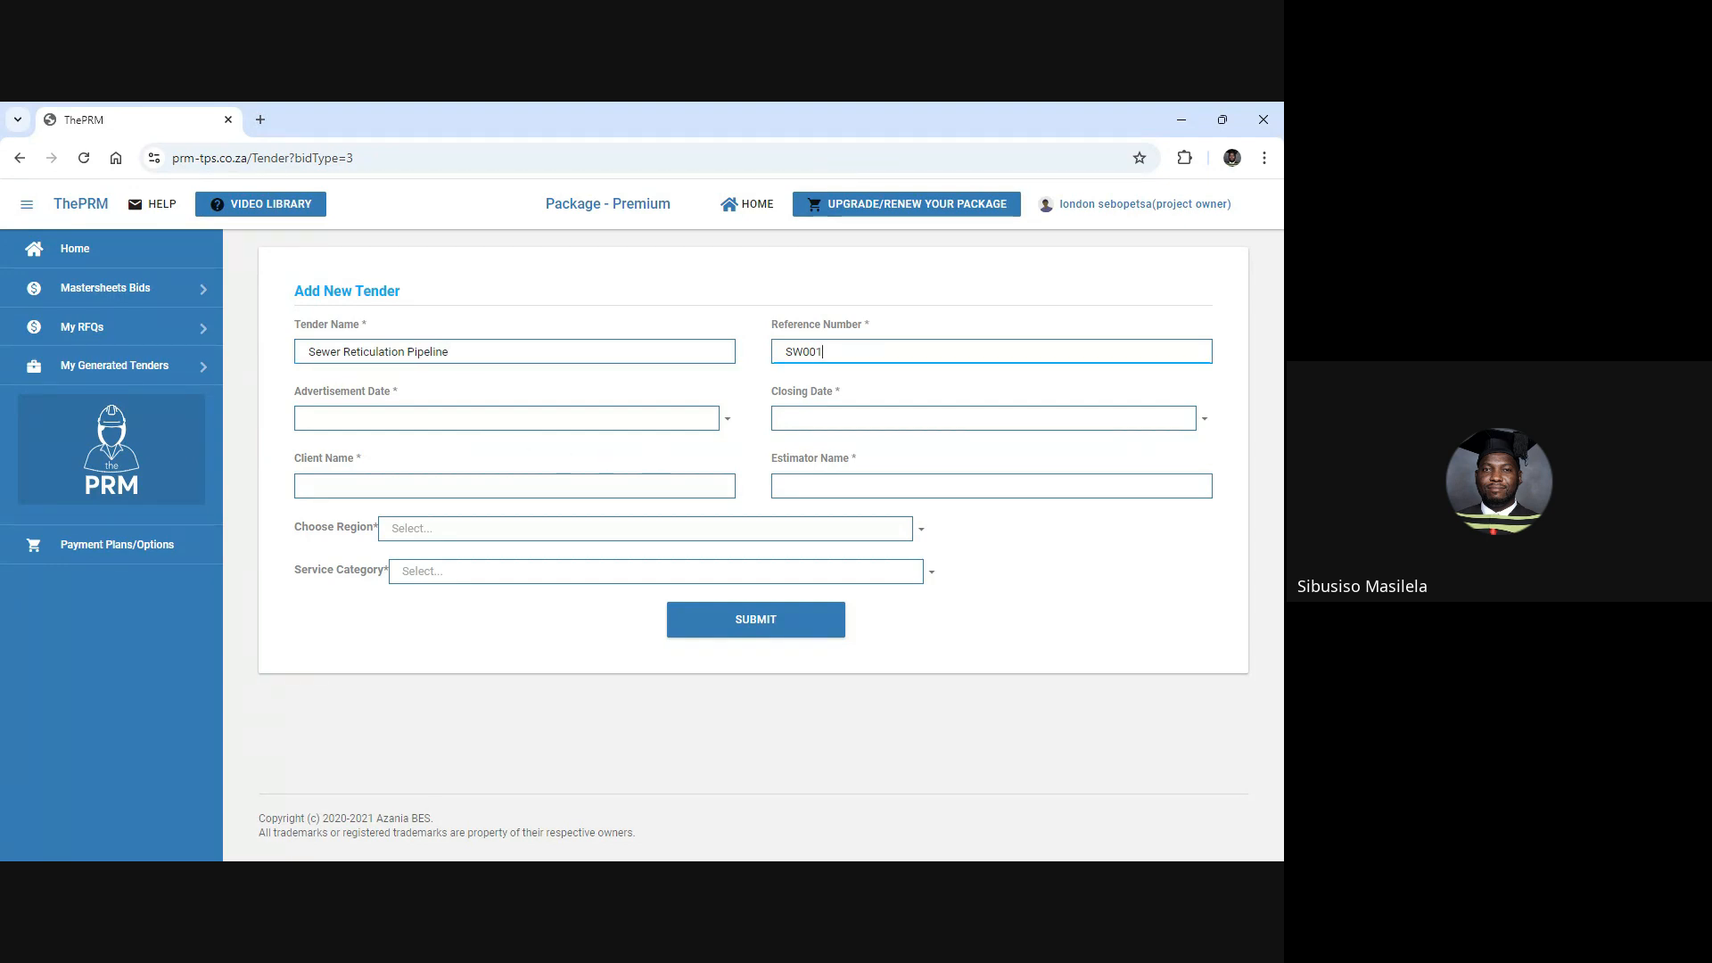
Set the tender's advertisement date to 9/25/2024 and change its reference number to SW0001.
click(726, 419)
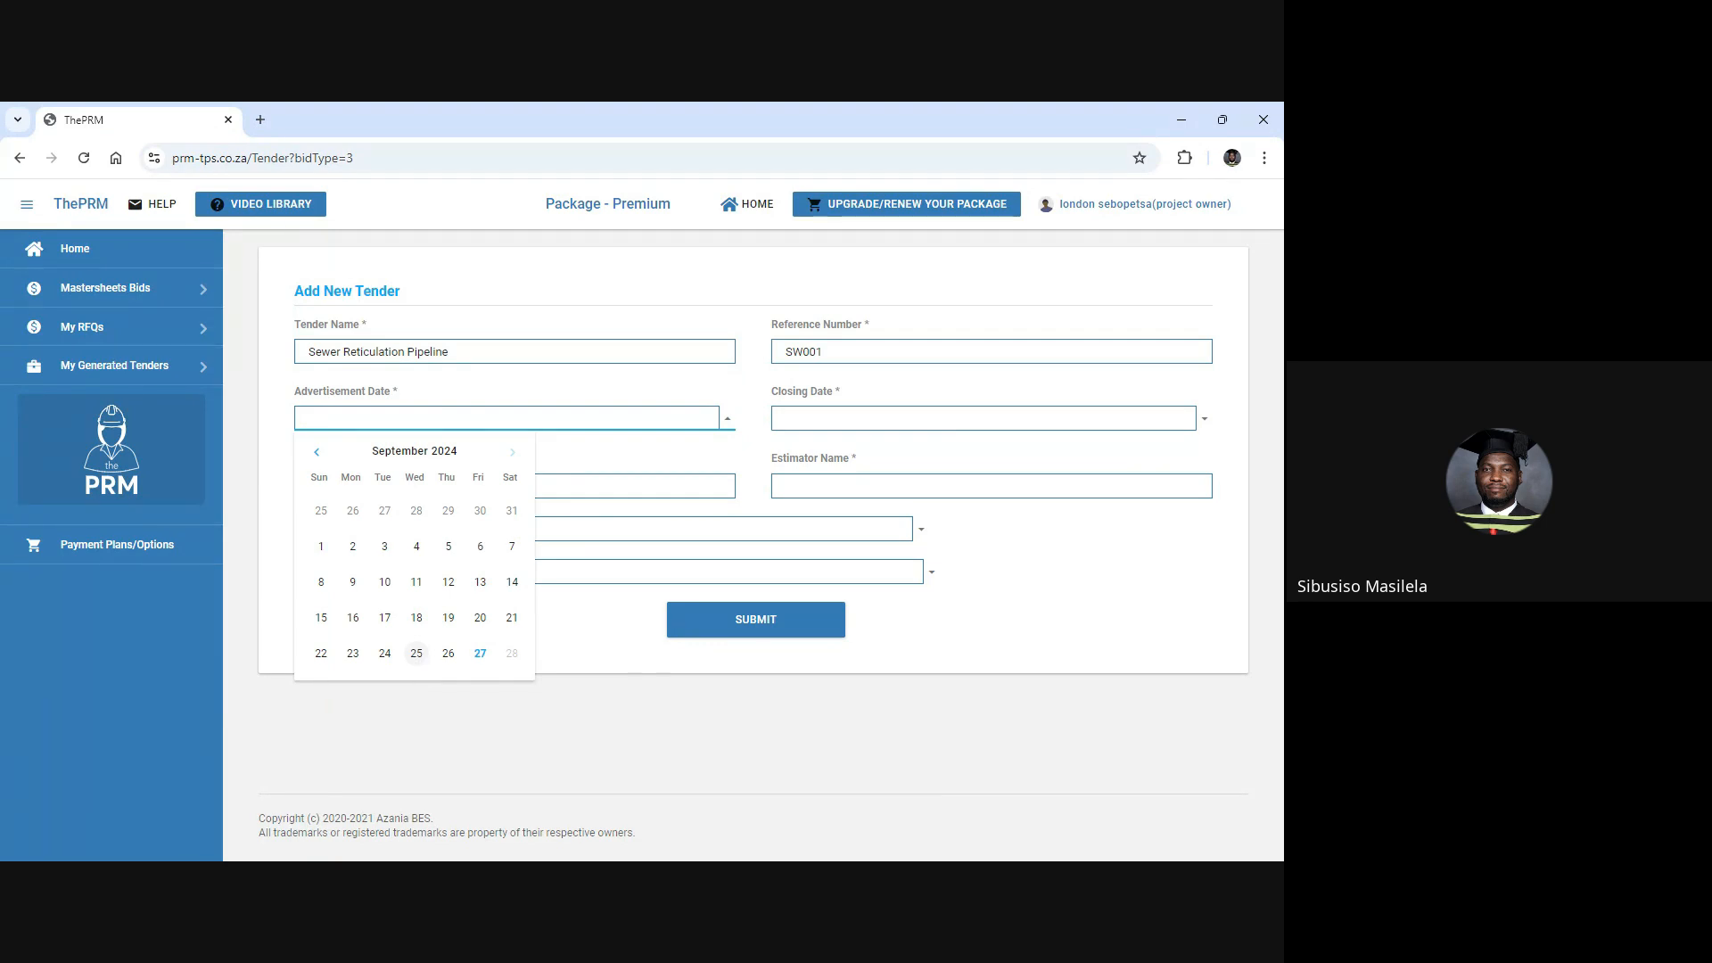
click(417, 652)
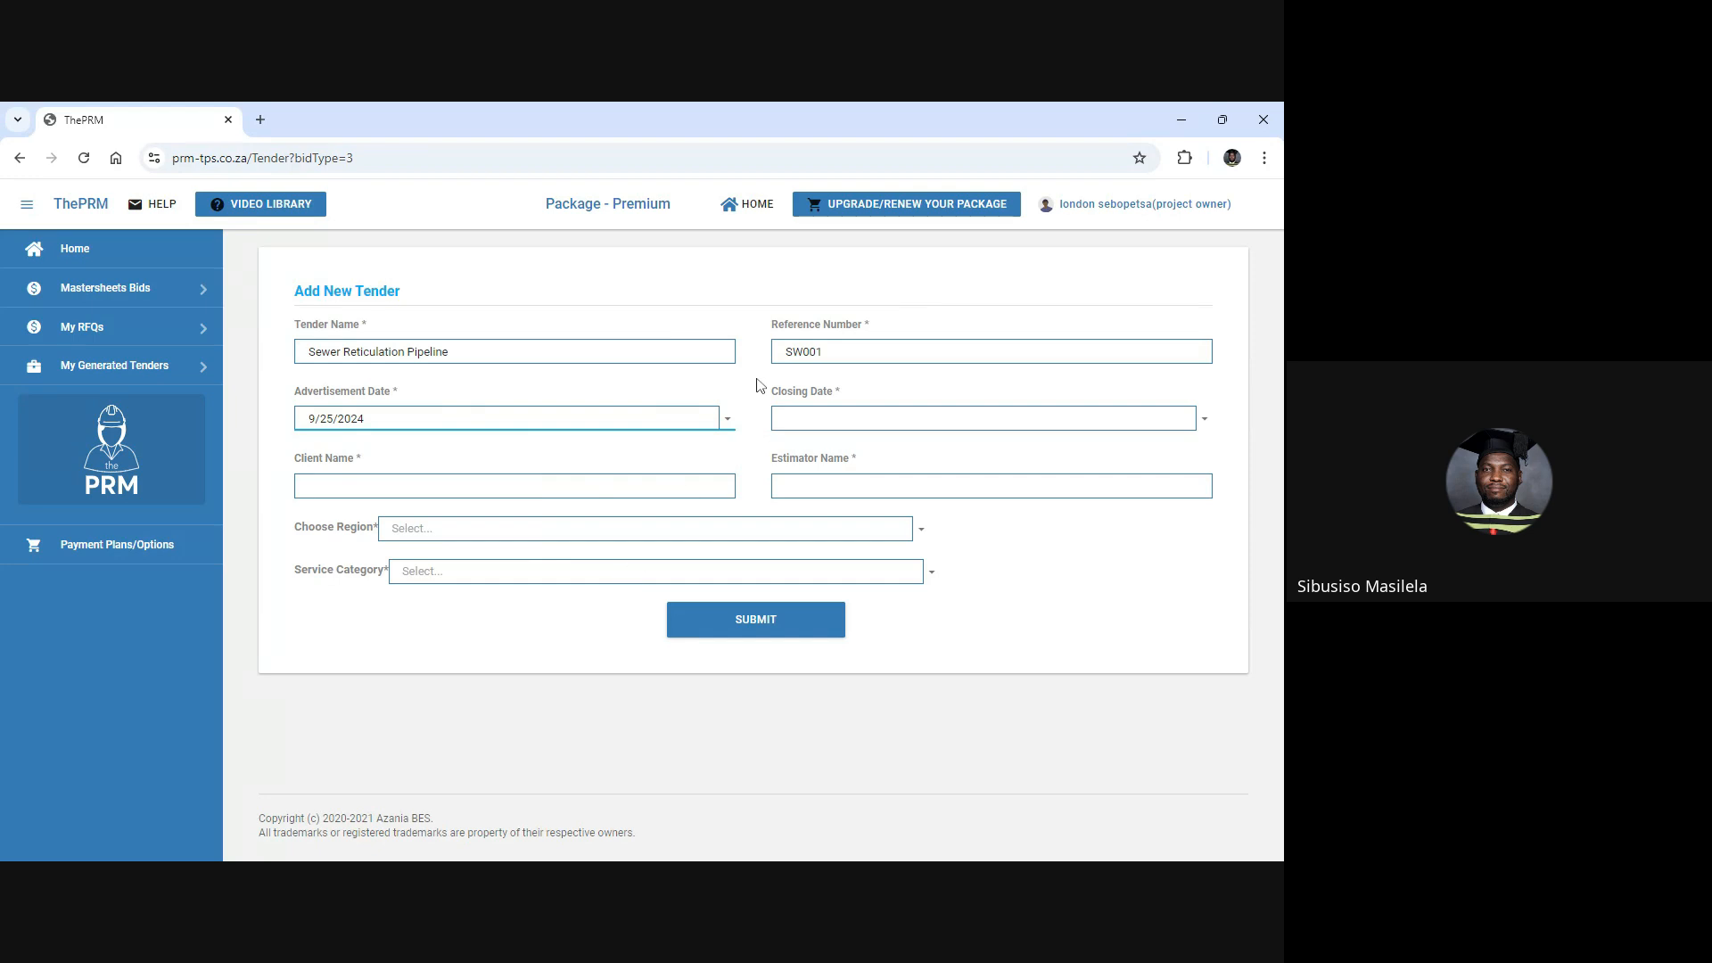
click(816, 351)
text(0)
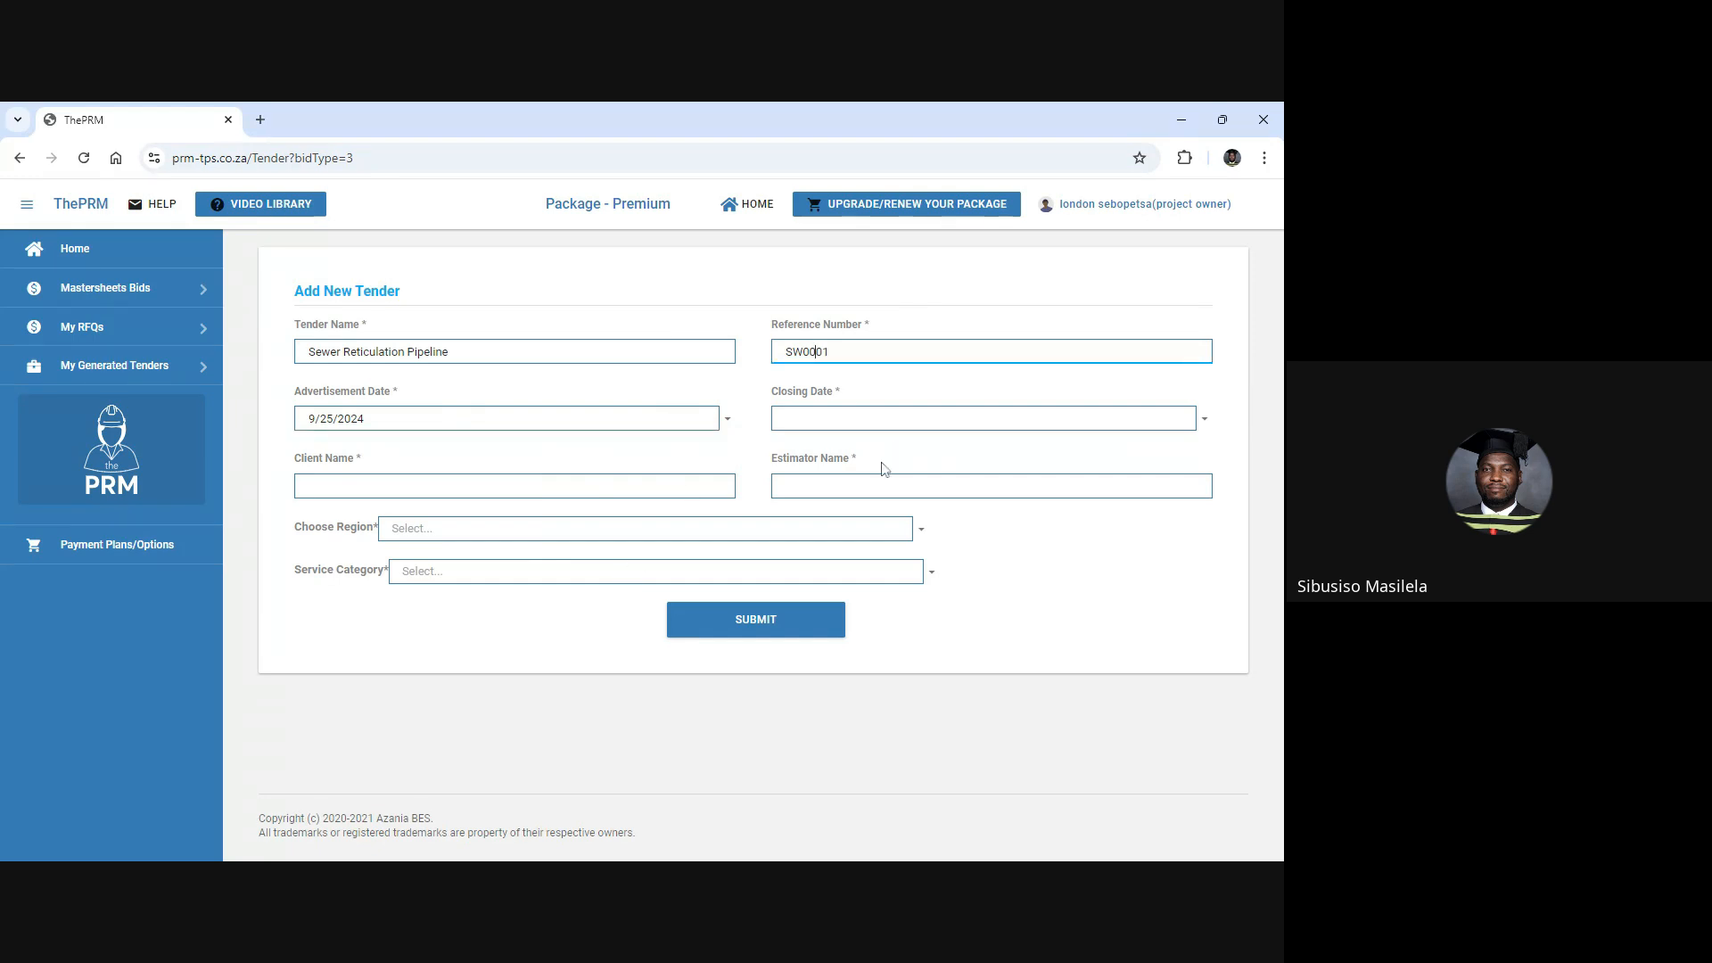
Set the tender's closing date to 10/4/2024.
click(892, 418)
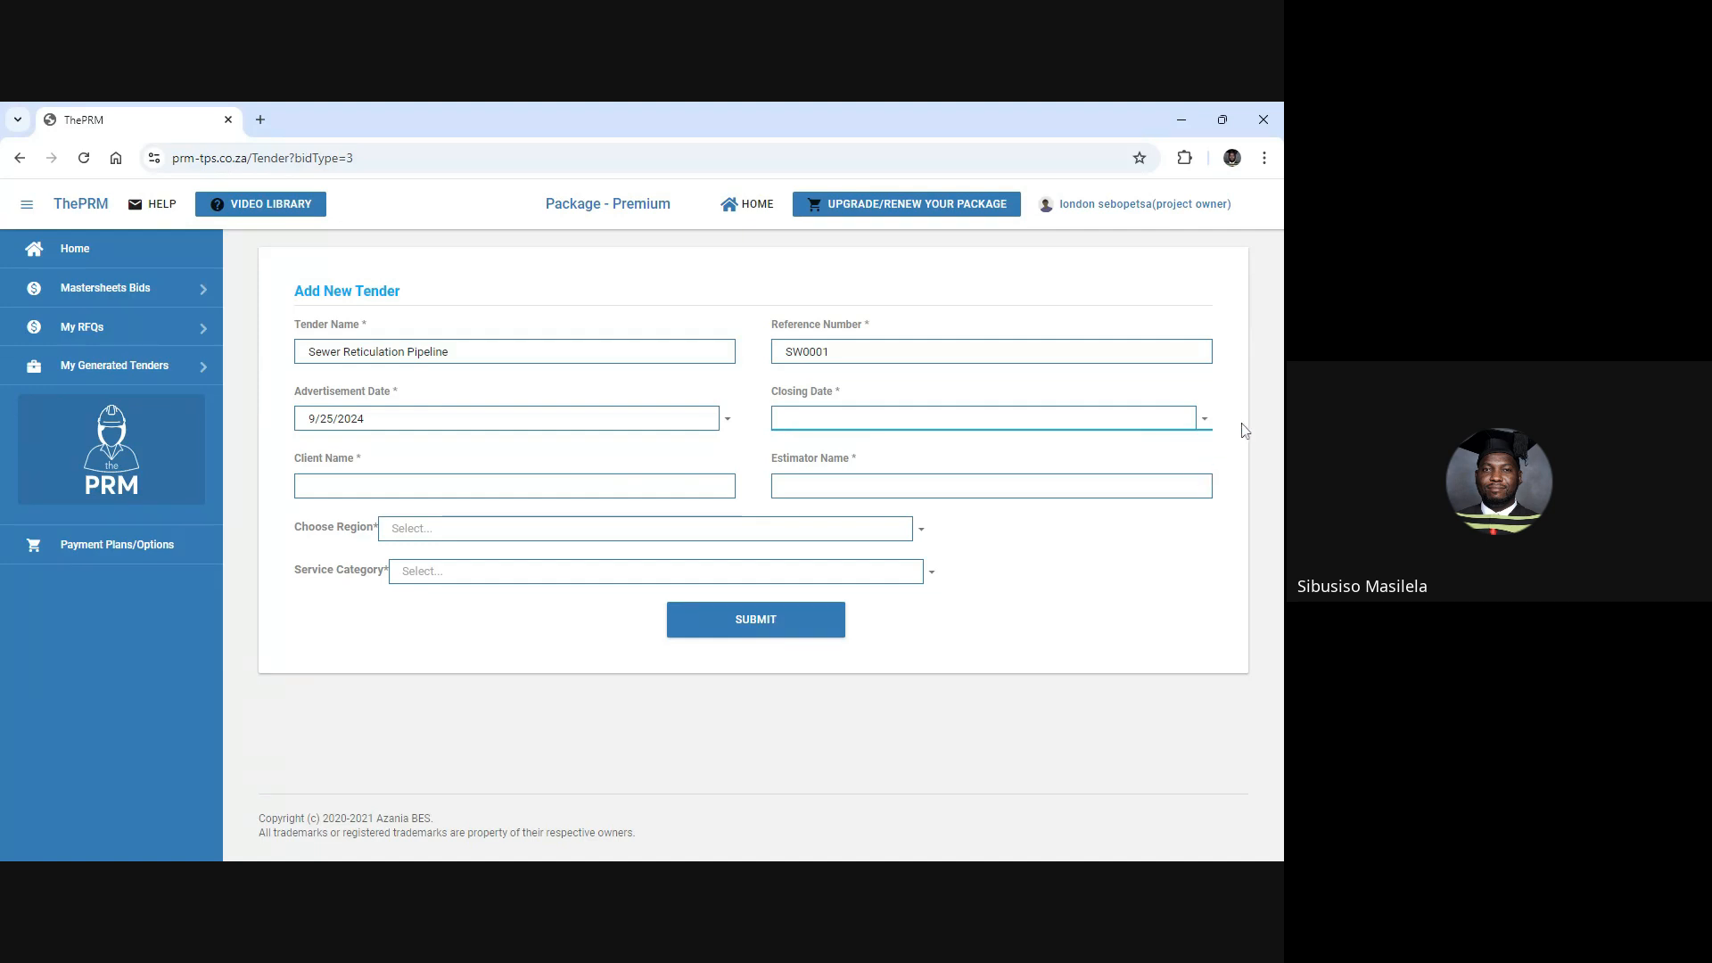
click(1205, 420)
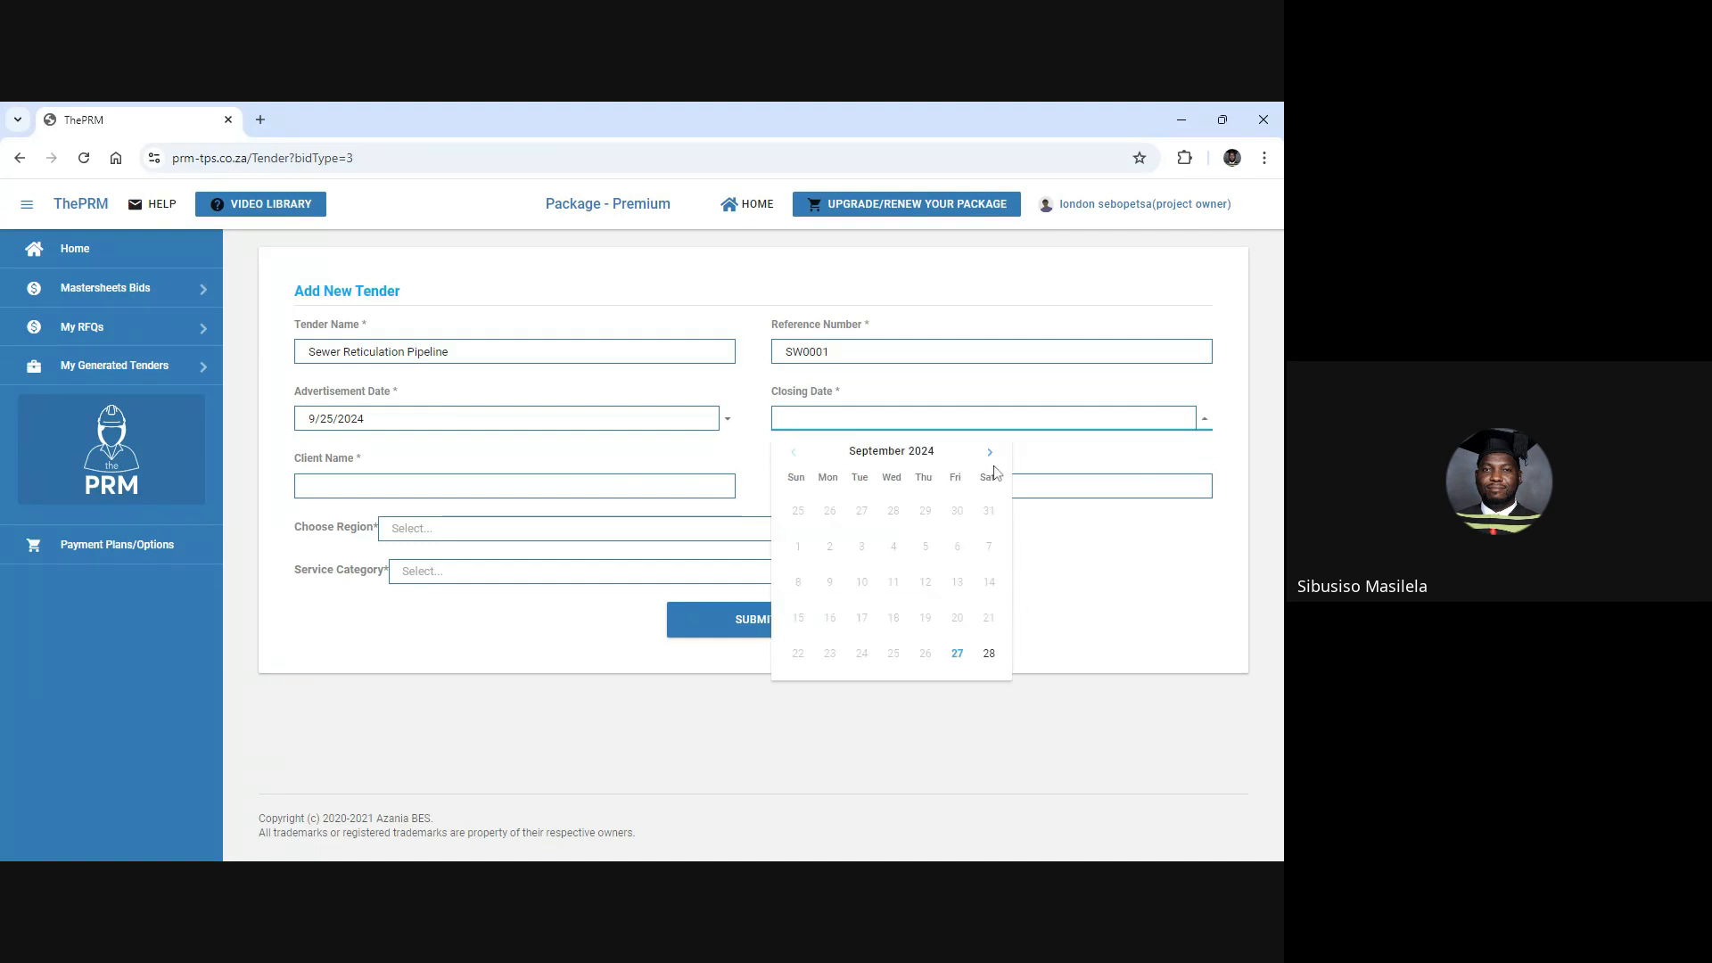
scroll(959, 606, down, 1)
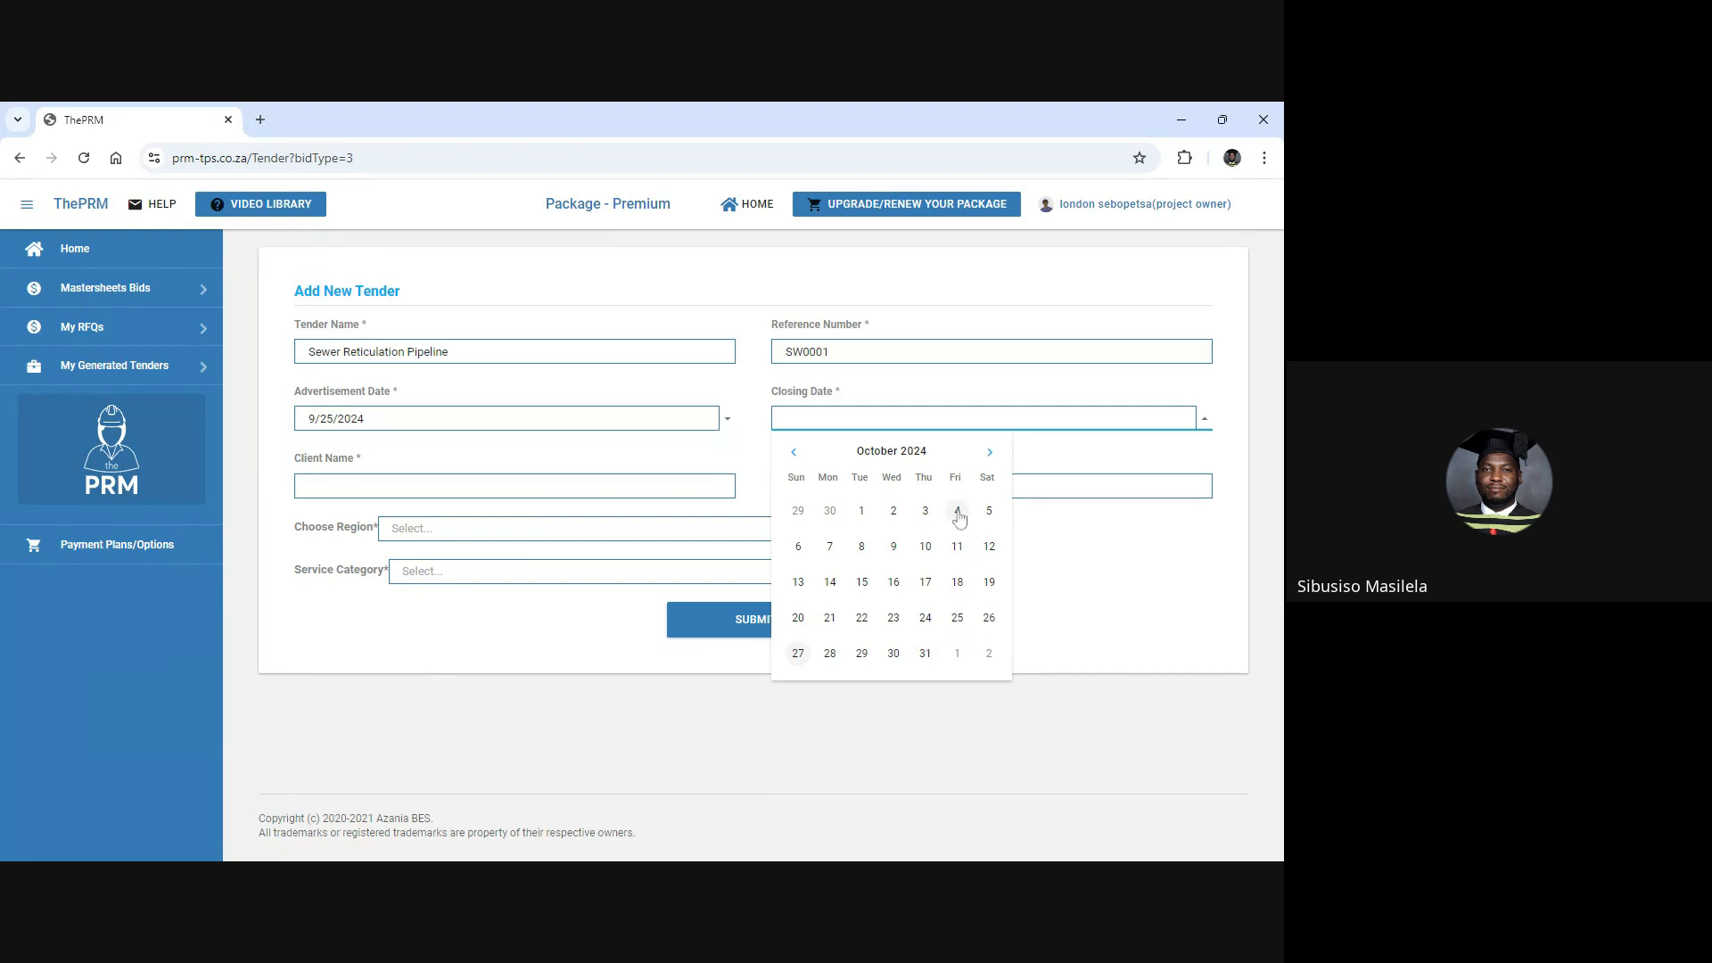
click(957, 511)
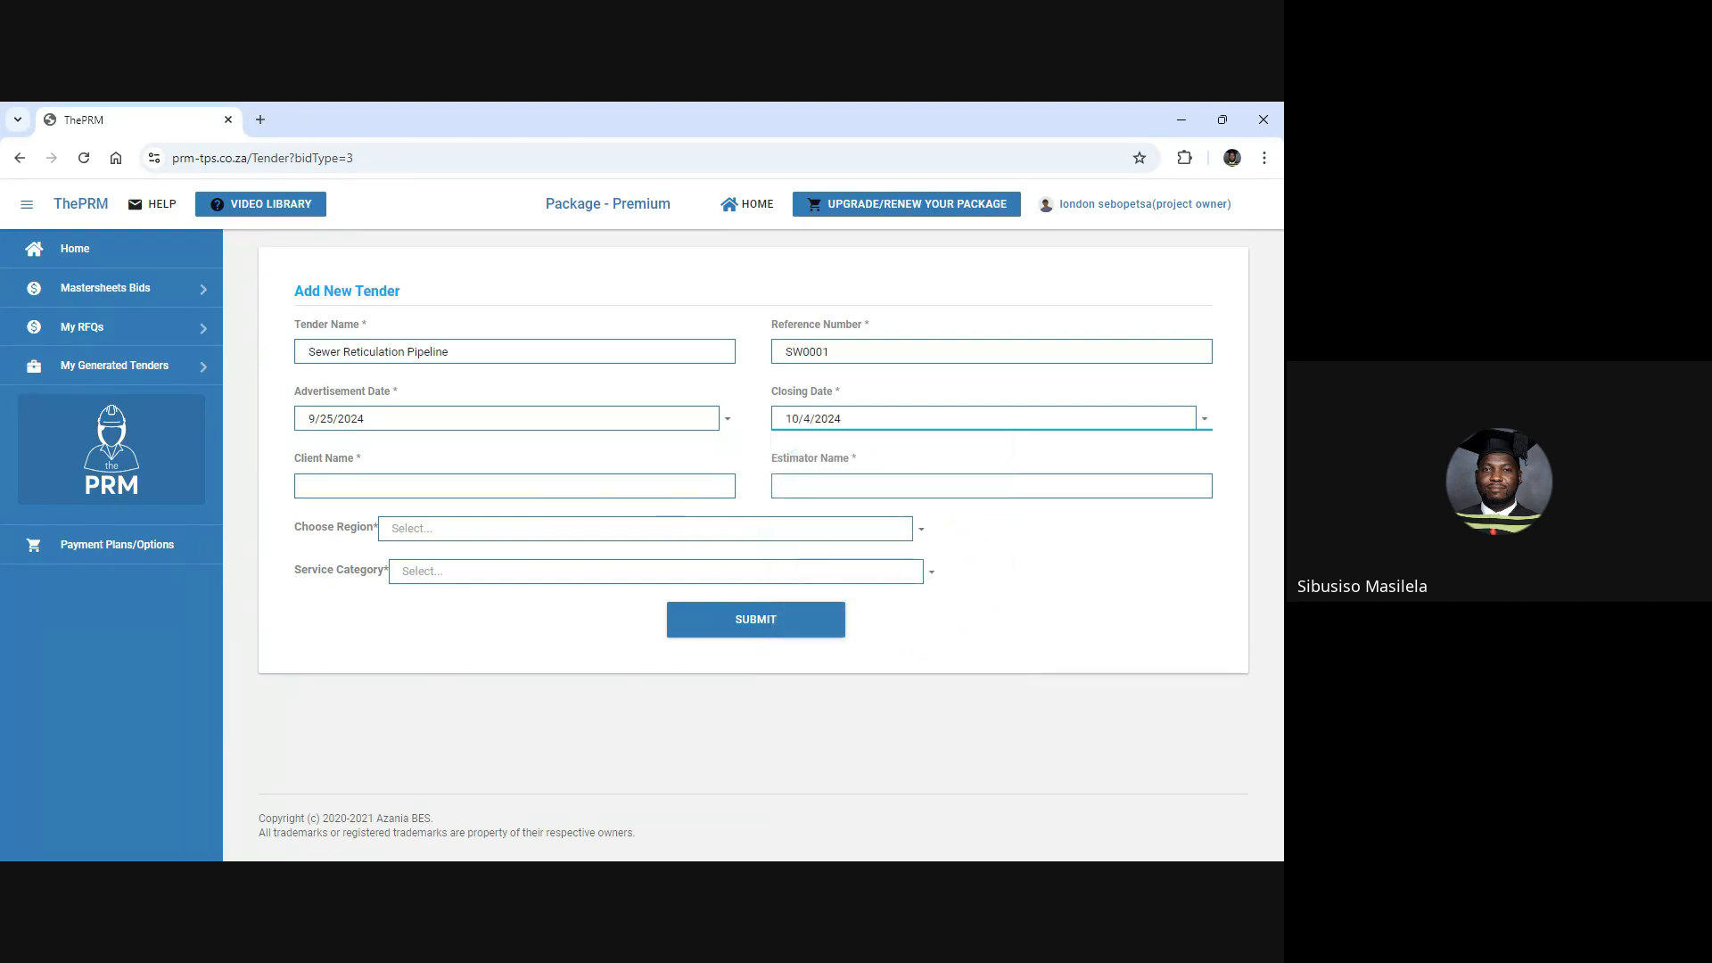
Enter "Customer" as the client name and fill in the estimator's name.
key(Tab)
text(Cu)
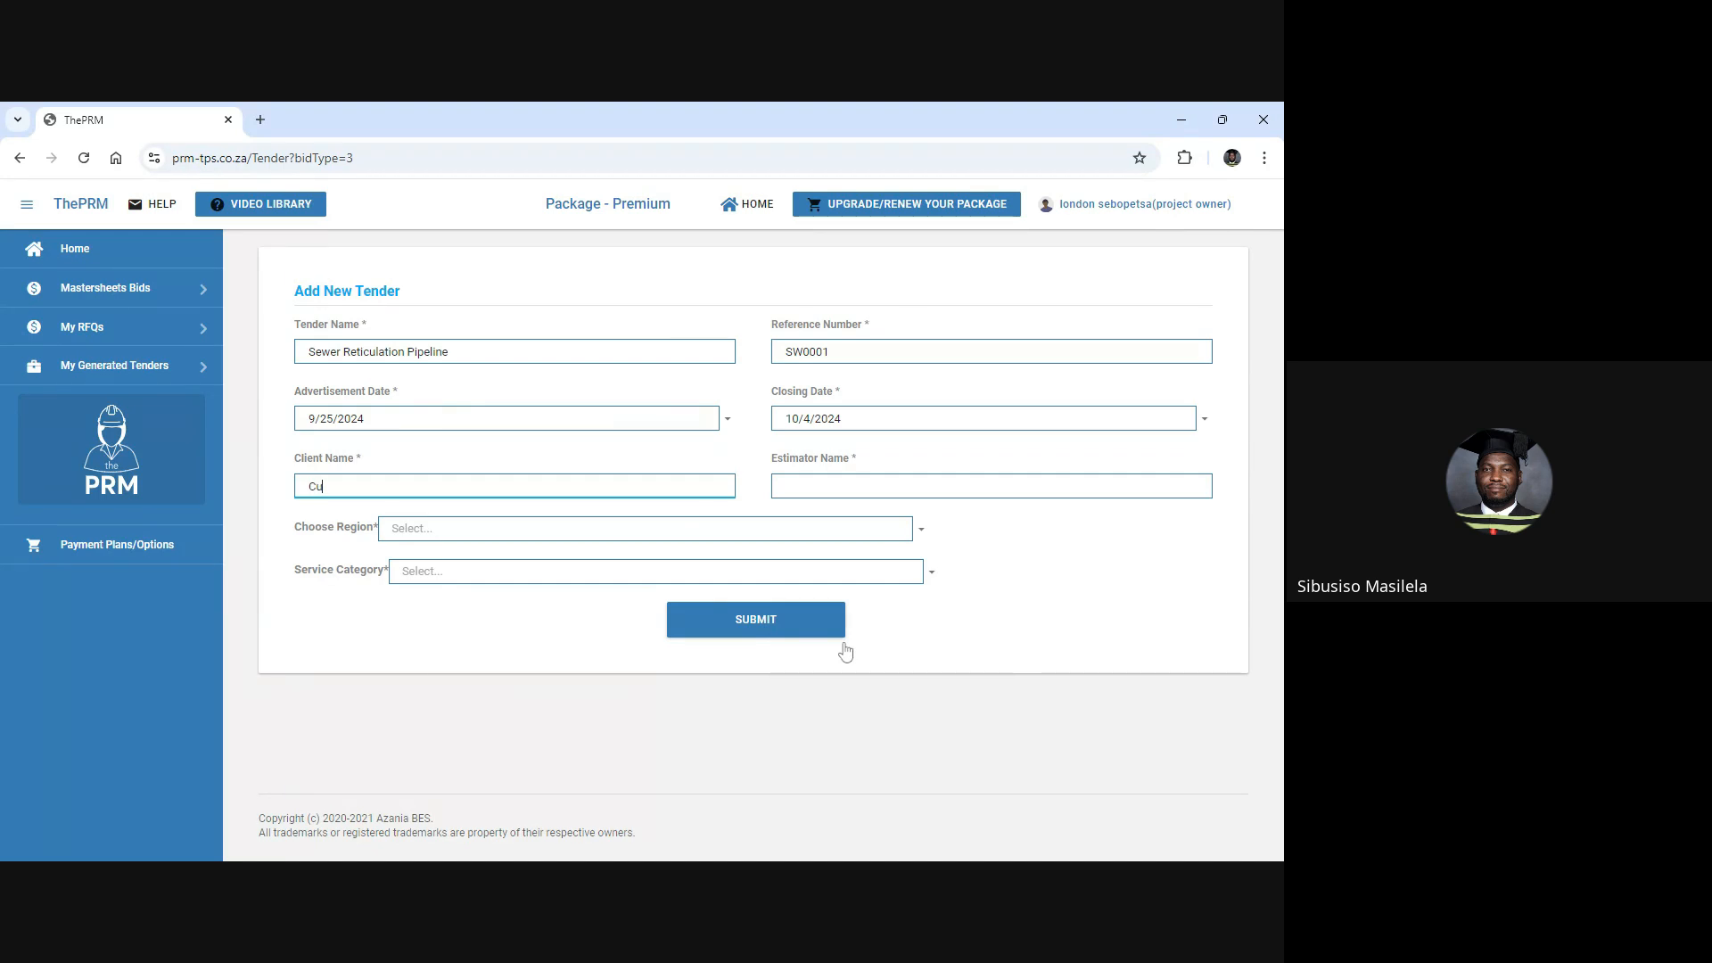
text(stomer)
click(931, 481)
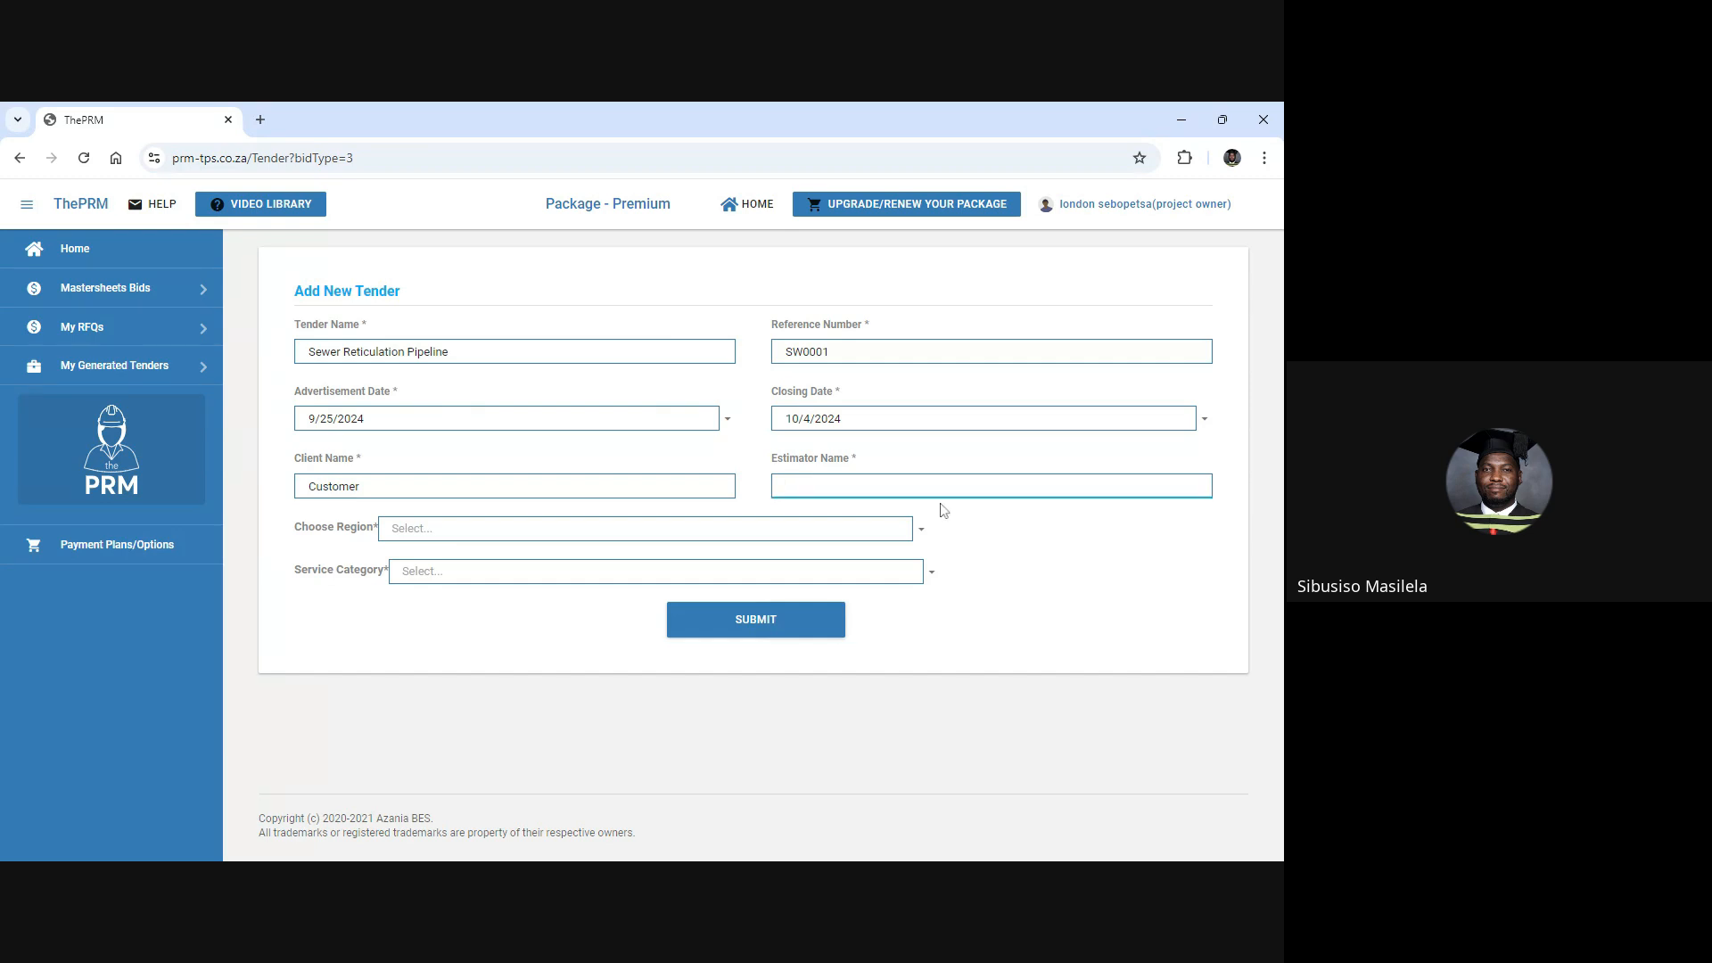
text(Sbu)
Set the tender's region to Gauteng and its service category to Sewer-Services, and submit the new tender.
click(802, 531)
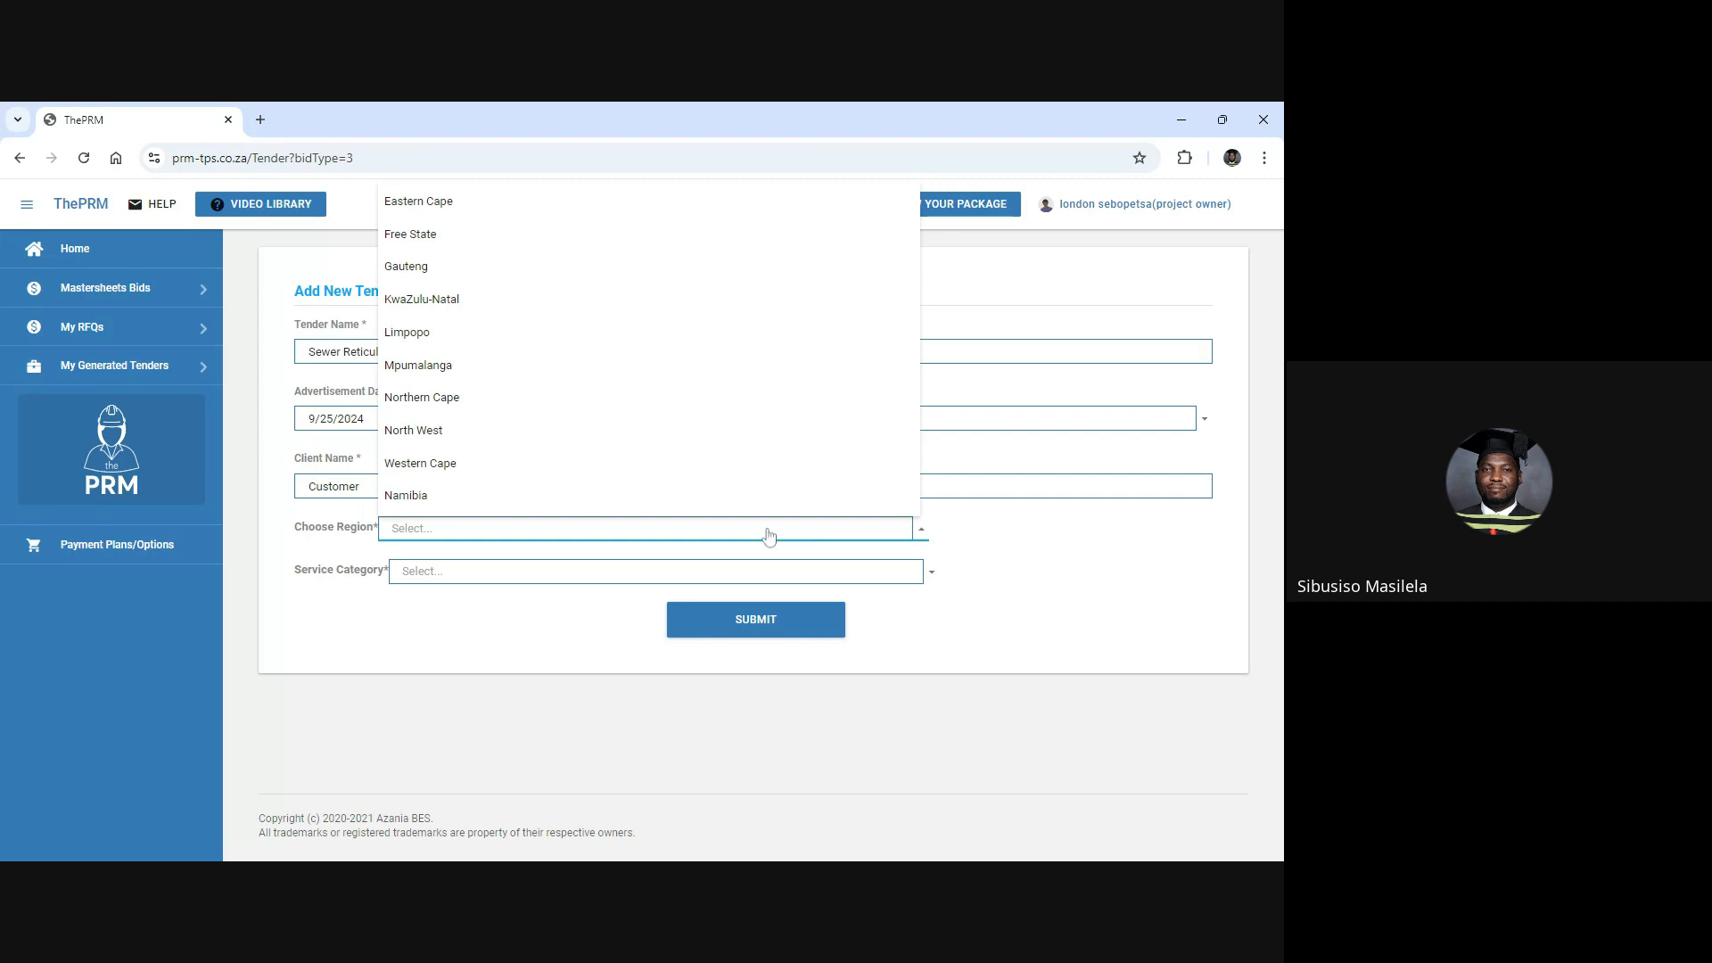
click(435, 278)
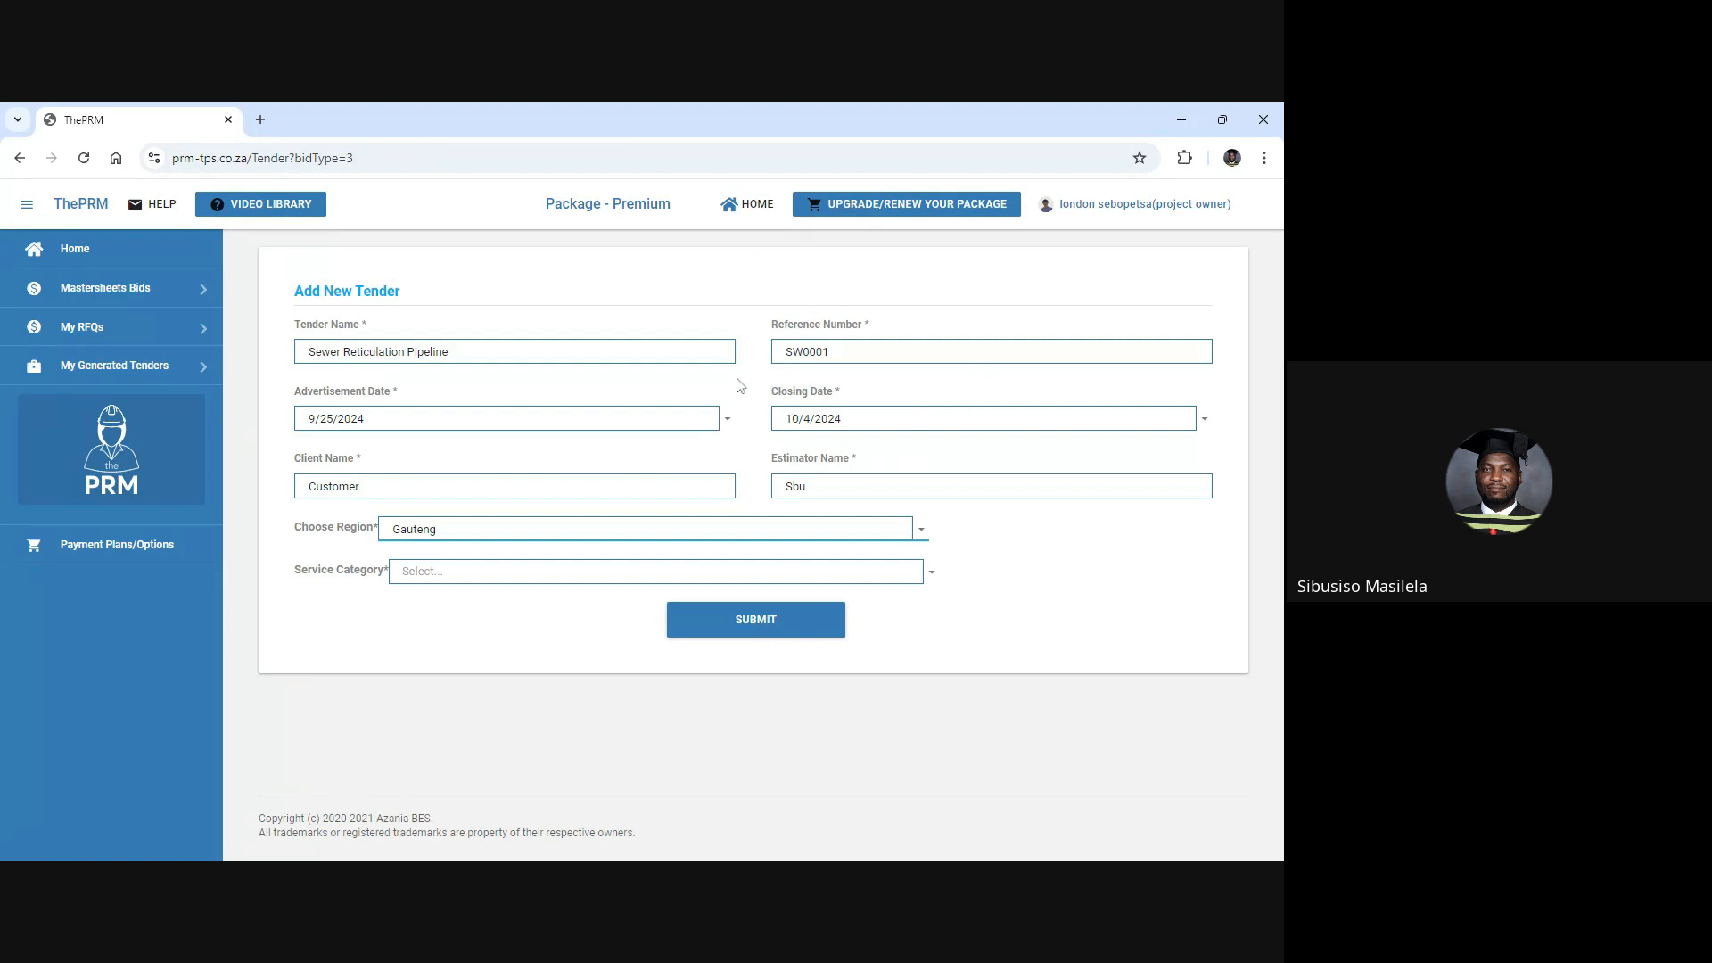
click(685, 529)
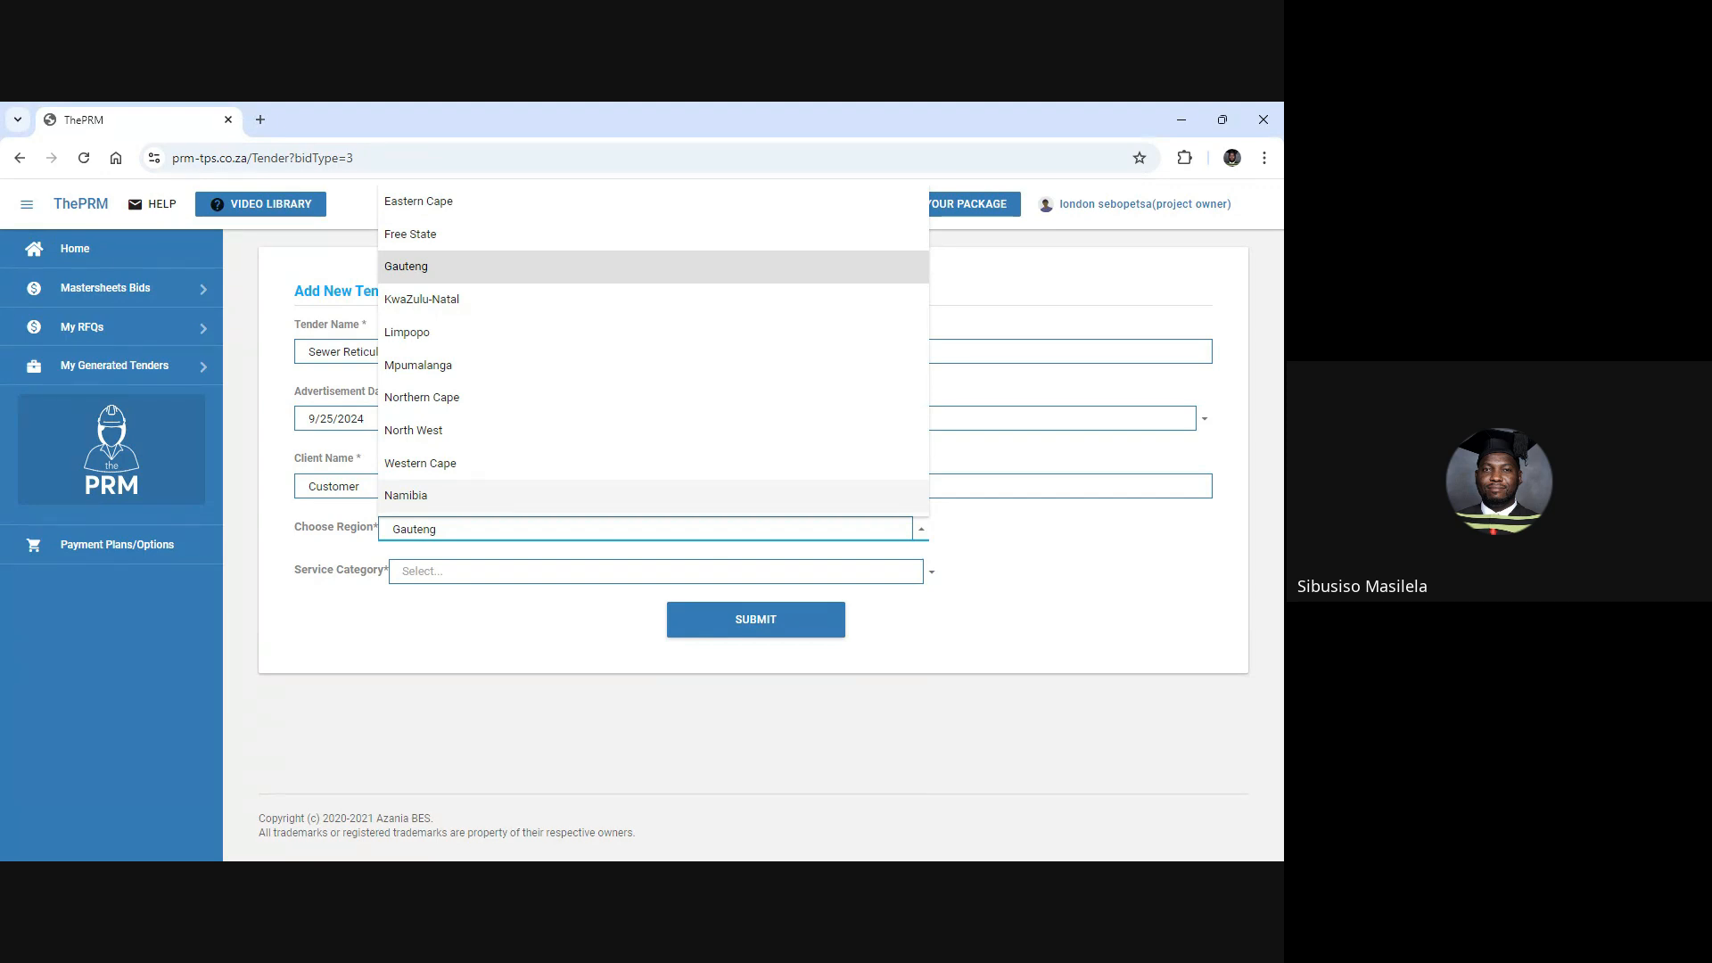
click(440, 275)
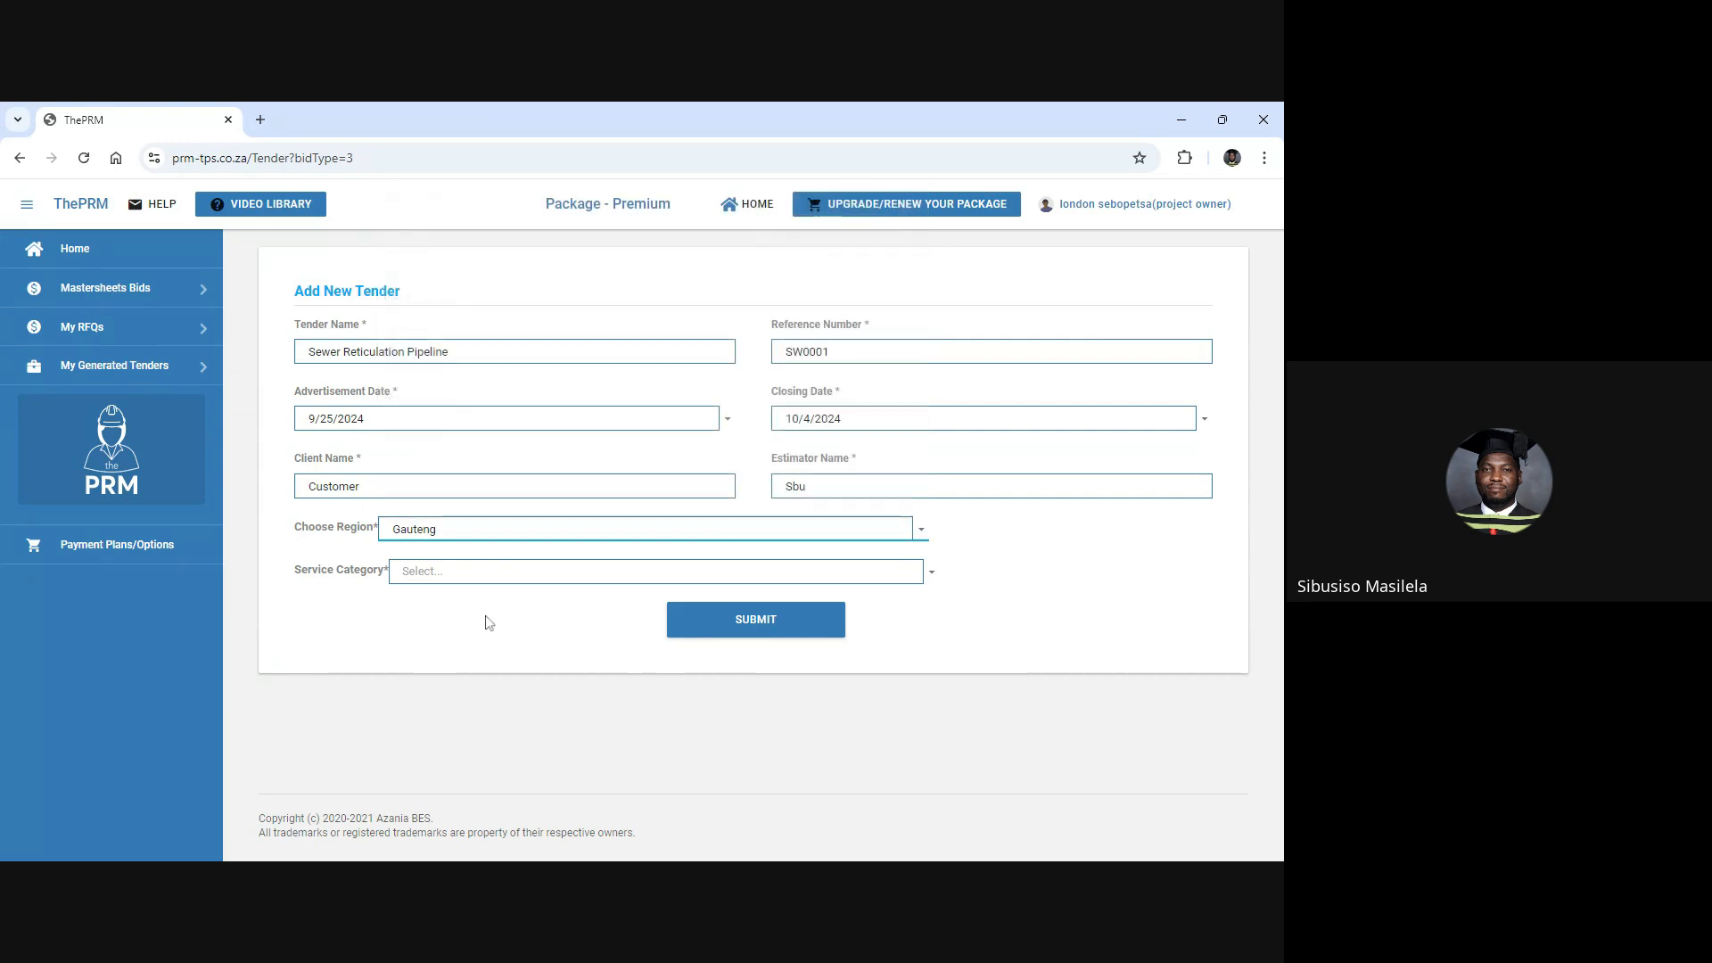
click(452, 583)
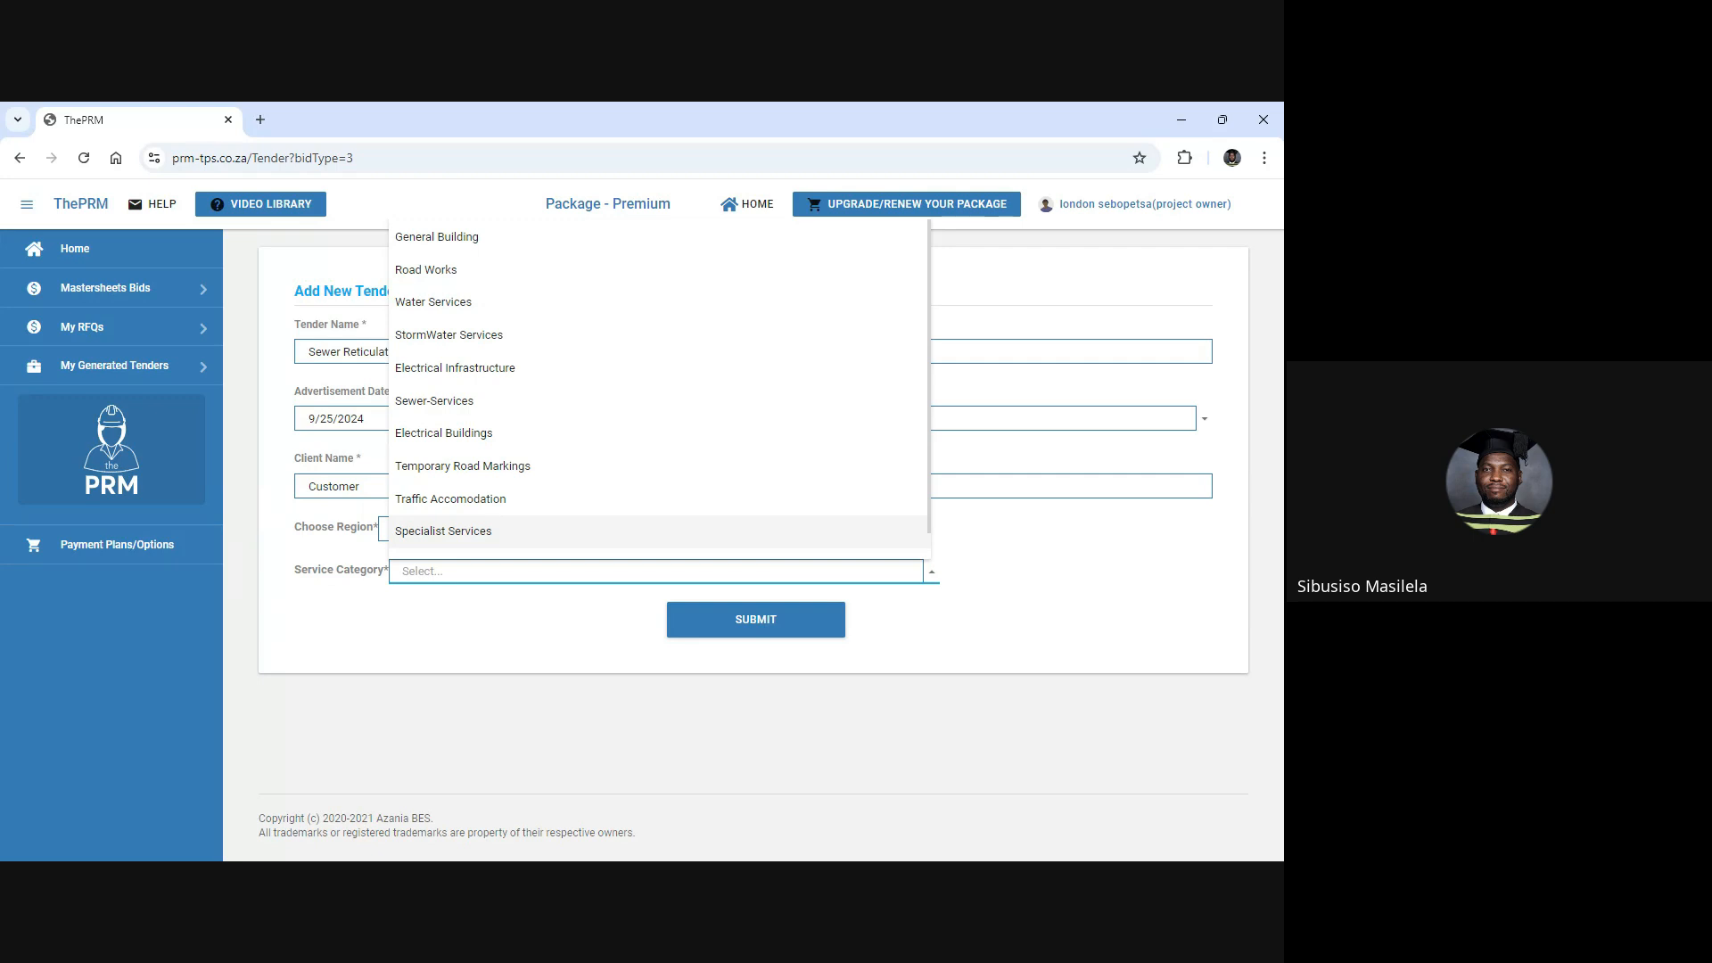
click(482, 401)
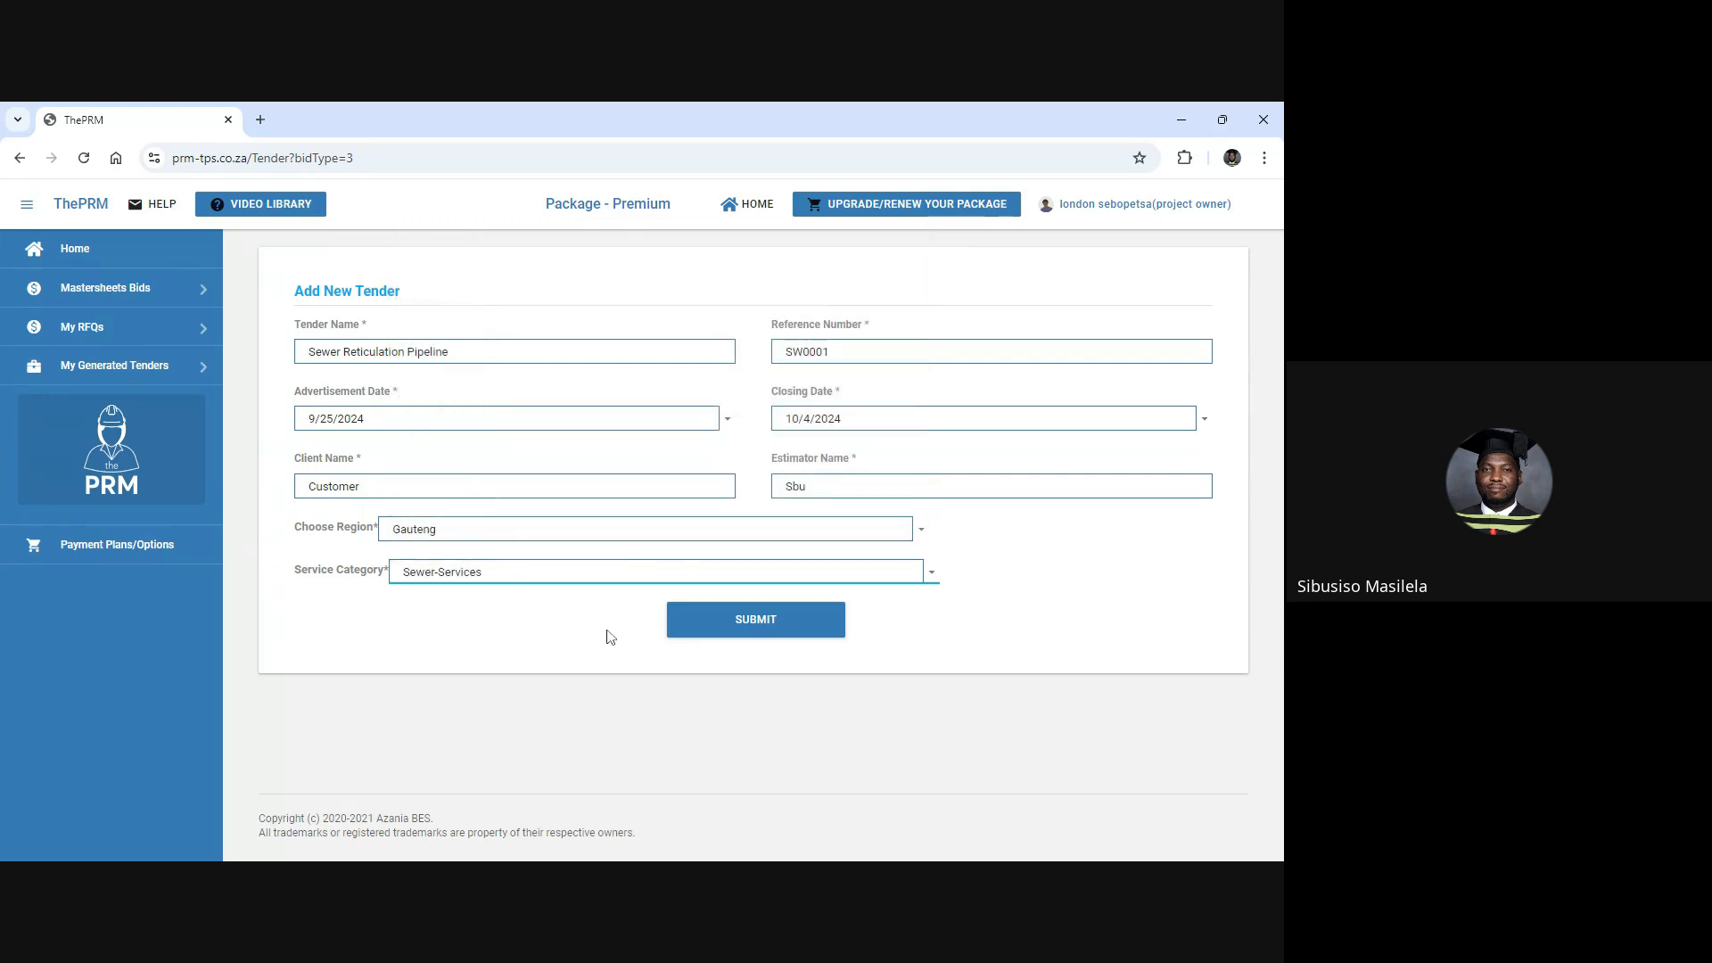
click(740, 637)
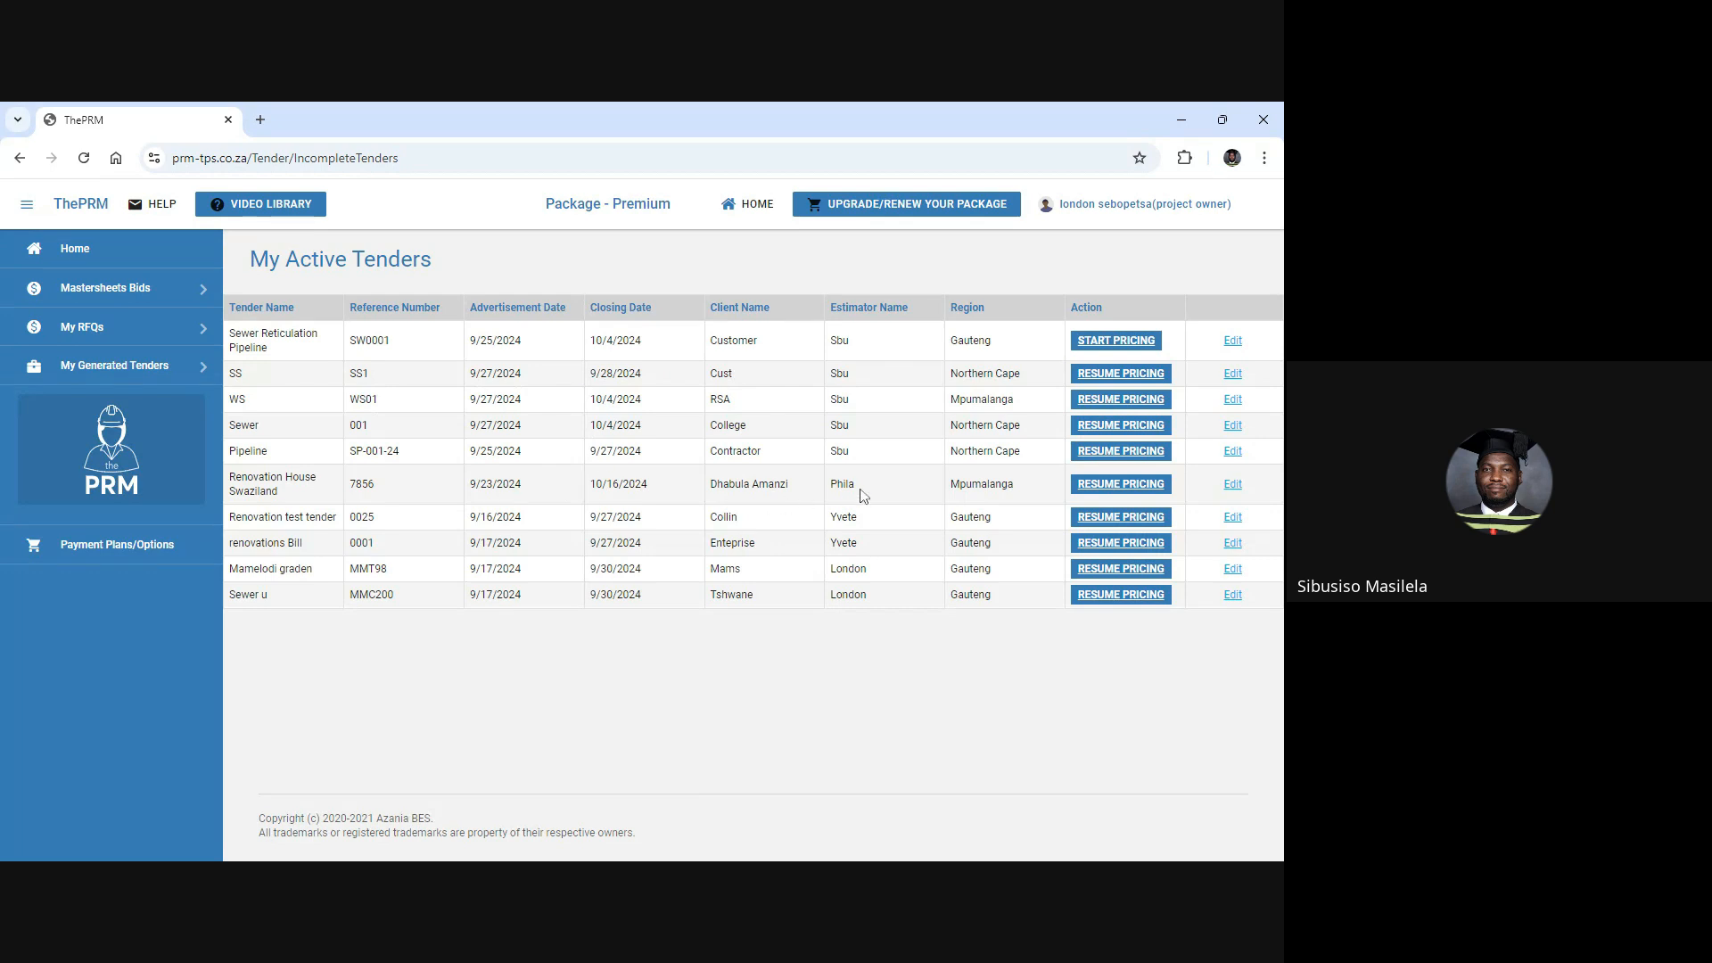
Start pricing the Sewer Reticulation Pipeline tender and choose "BOQ Sewer Upgrades rev3.xls" as the BOQ file to import.
click(1117, 342)
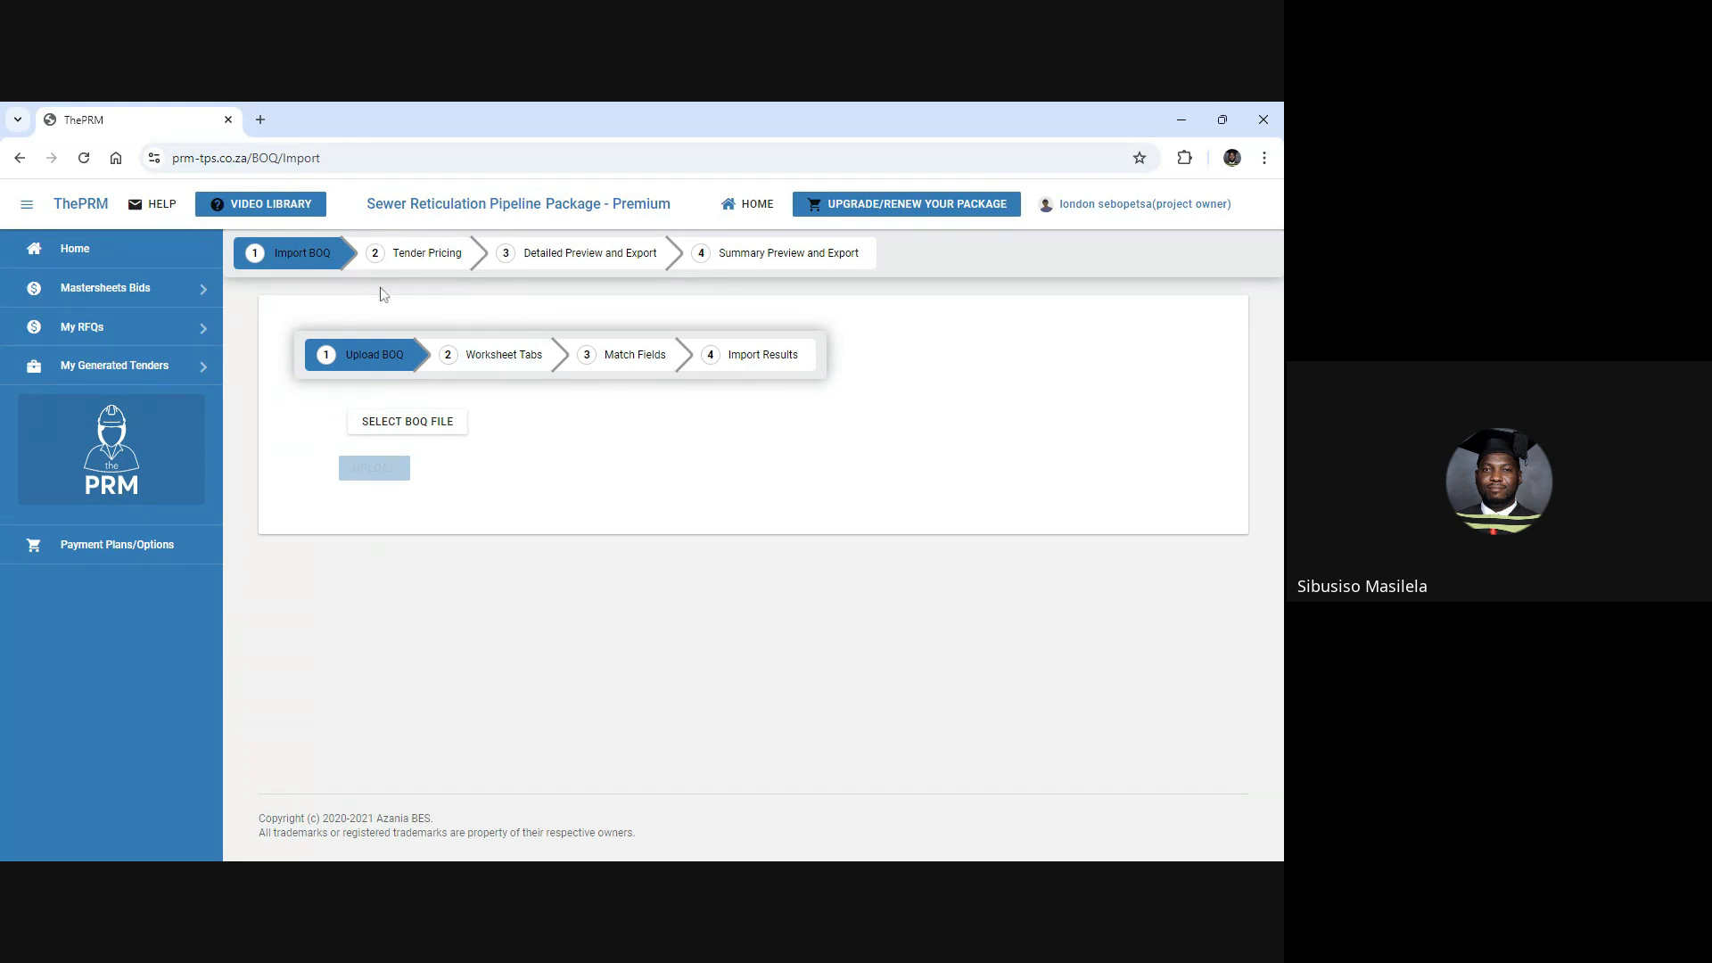
click(431, 428)
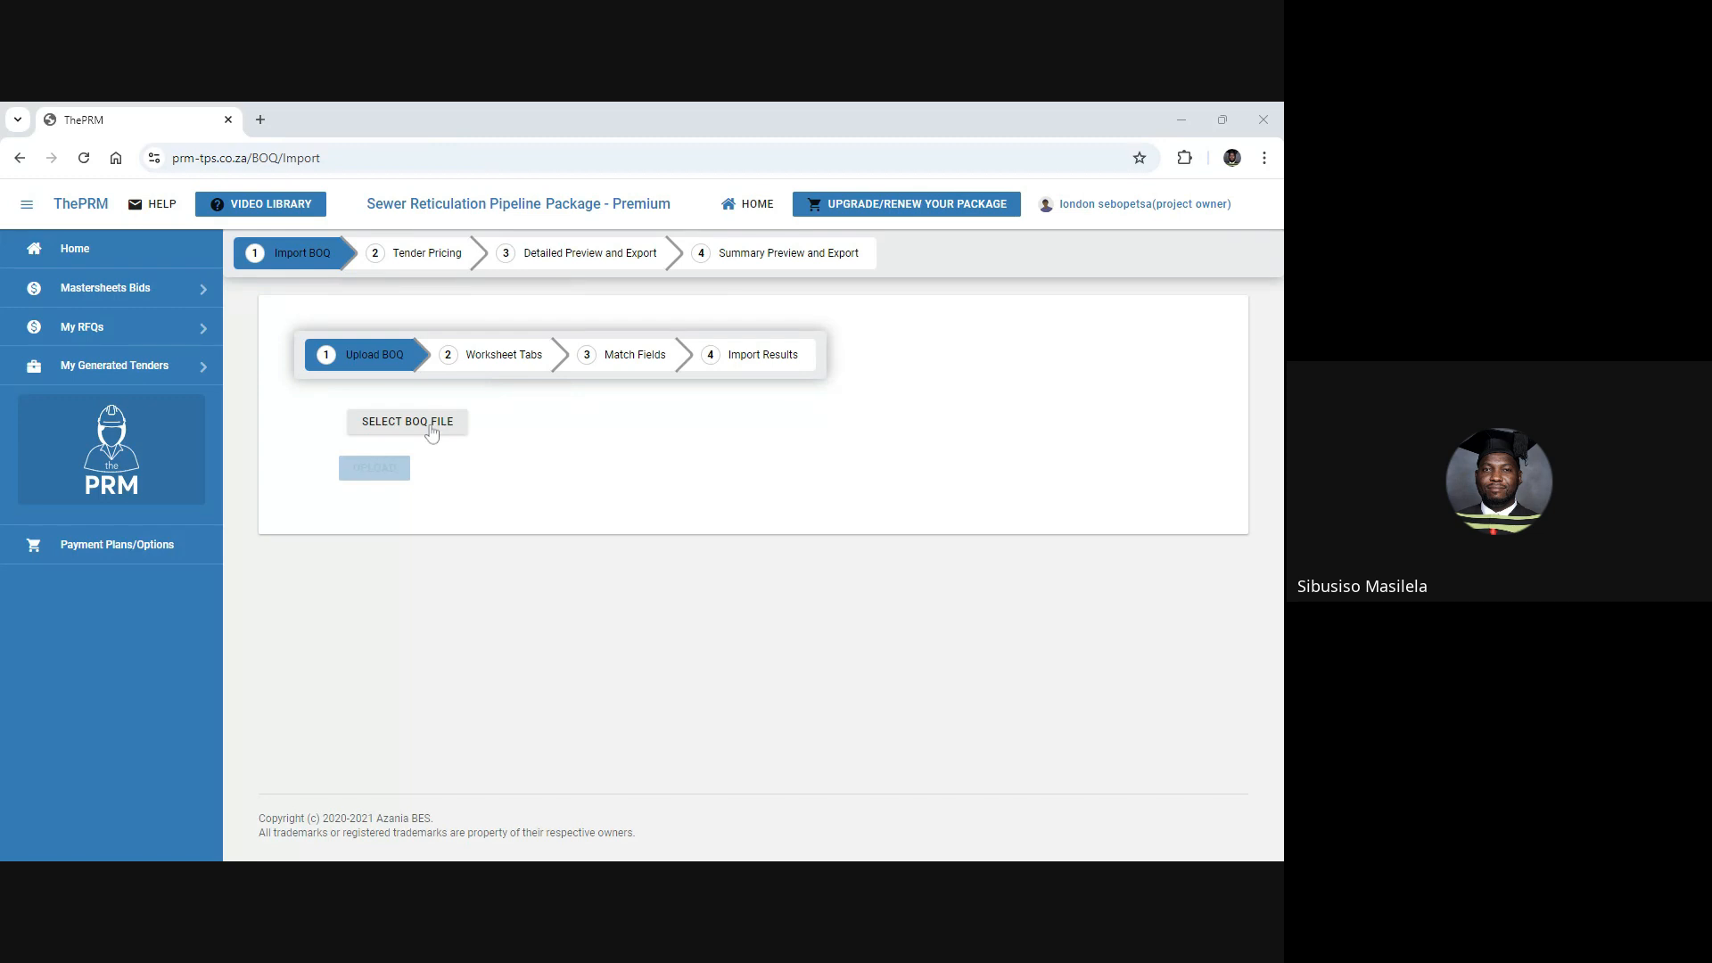
key(Return)
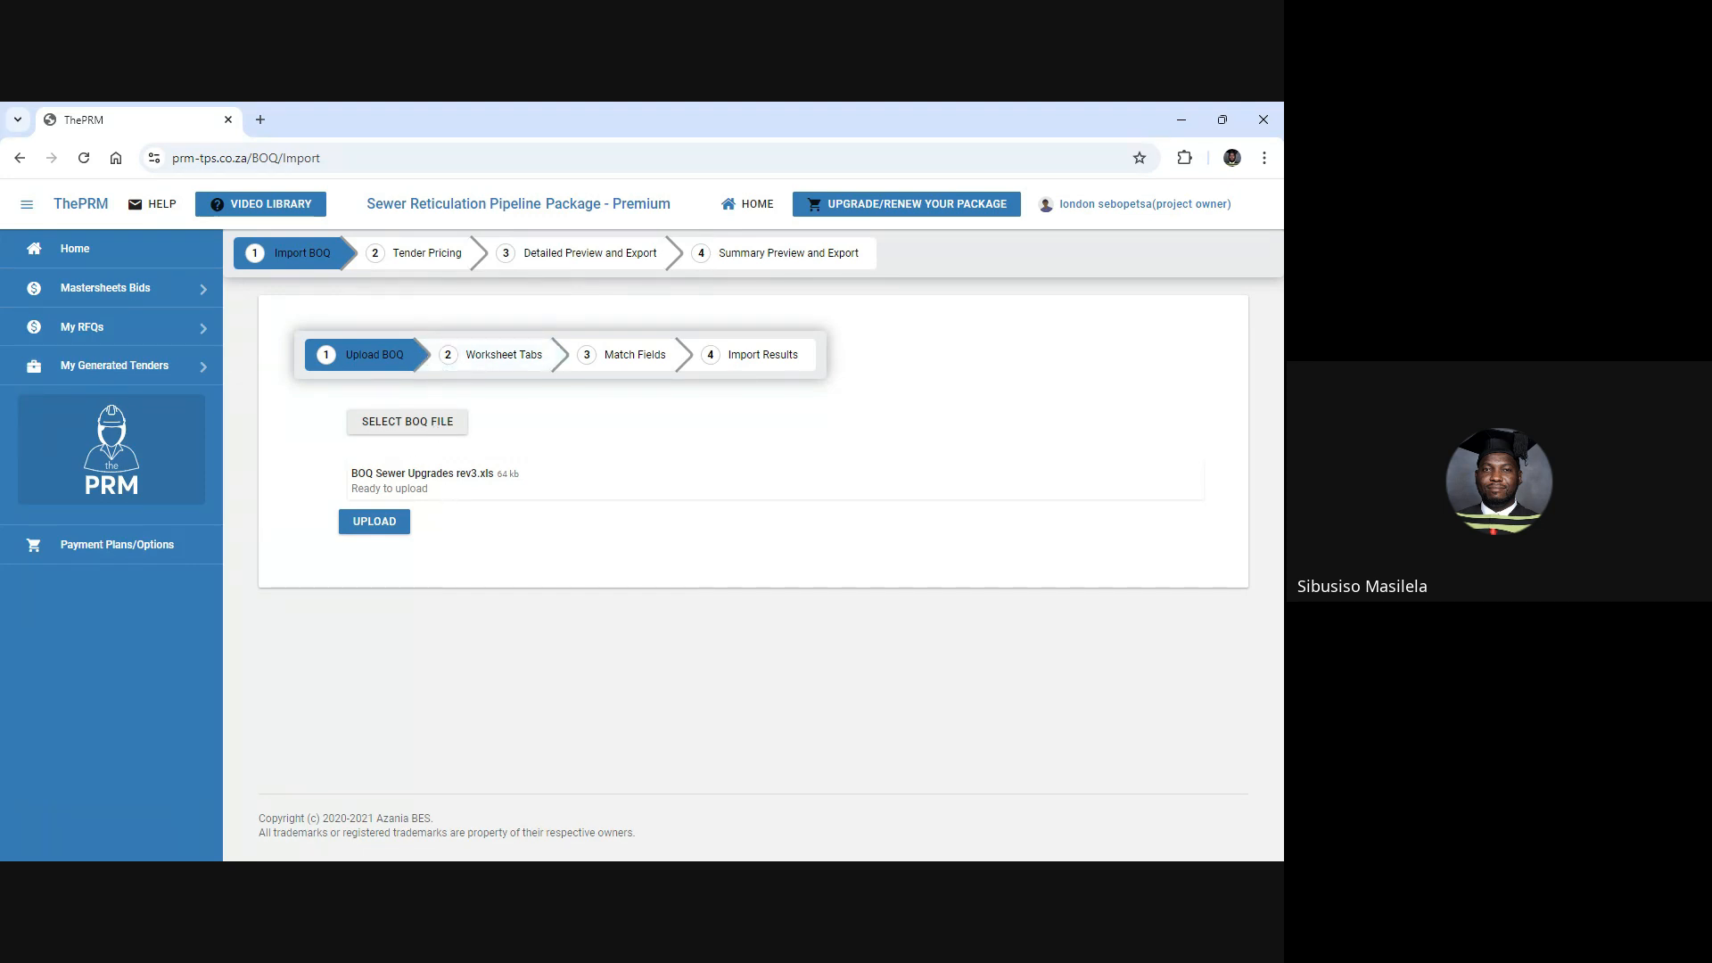
Upload the selected BOQ file and preview its earthworks, sewer pipes and manhole/chamber worksheets.
click(381, 524)
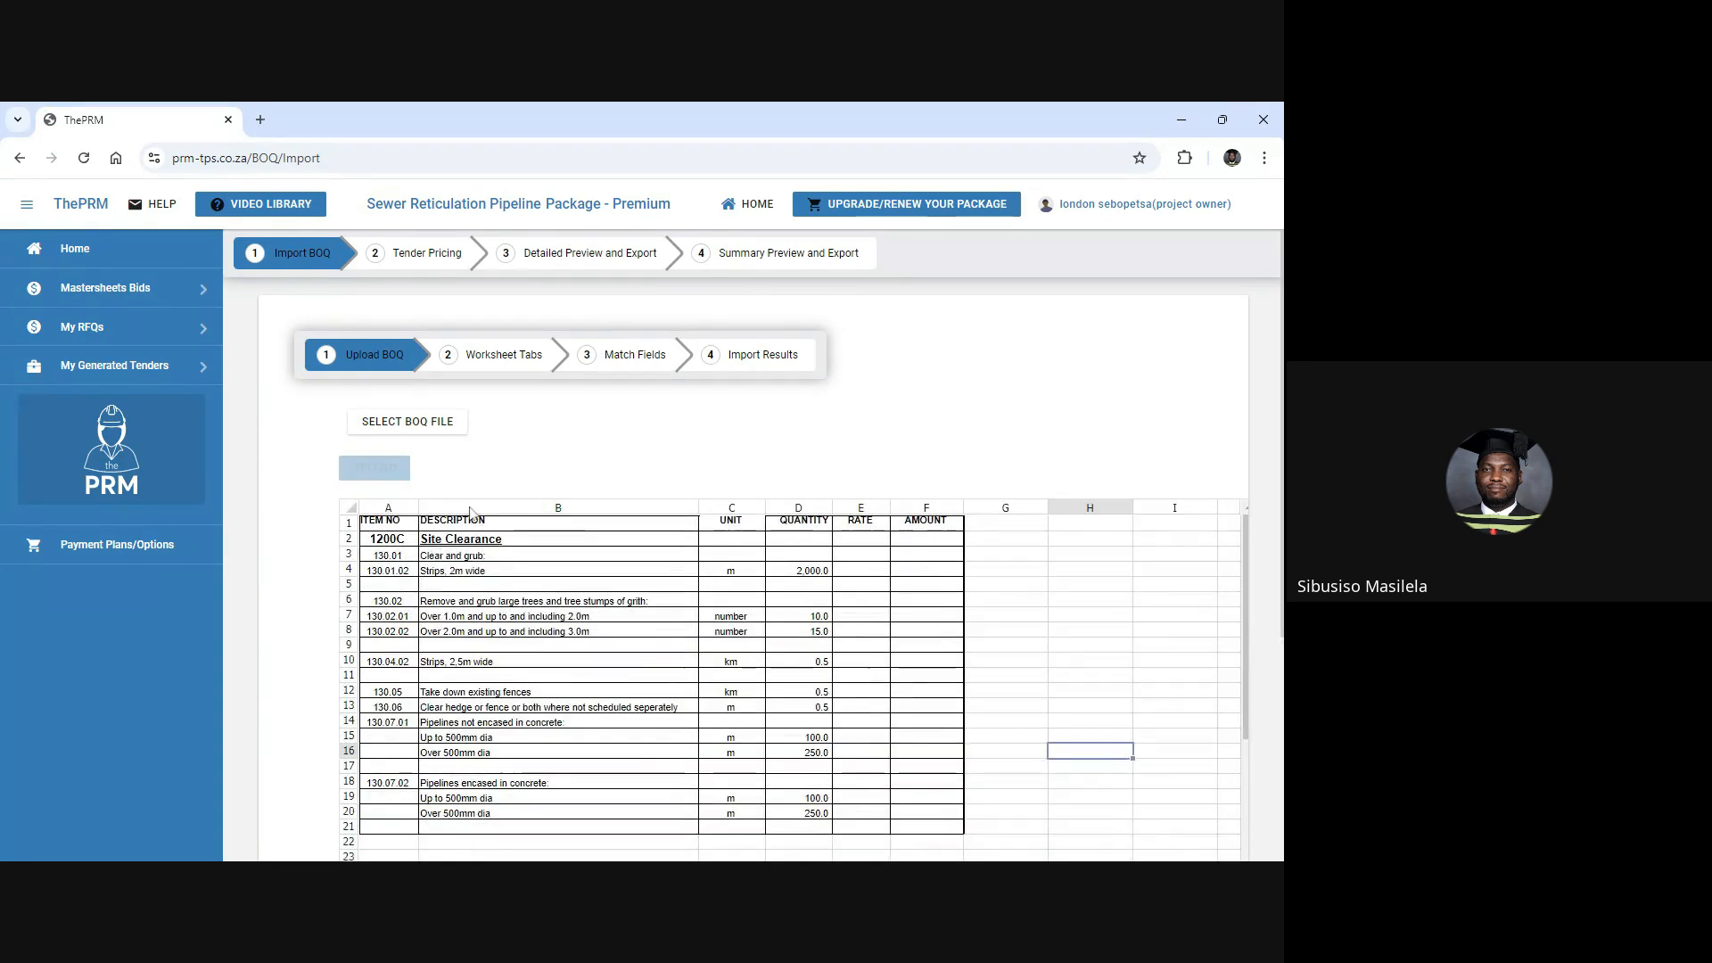
scroll(588, 512, down, 1)
scroll(588, 513, down, 5)
scroll(593, 535, up, 6)
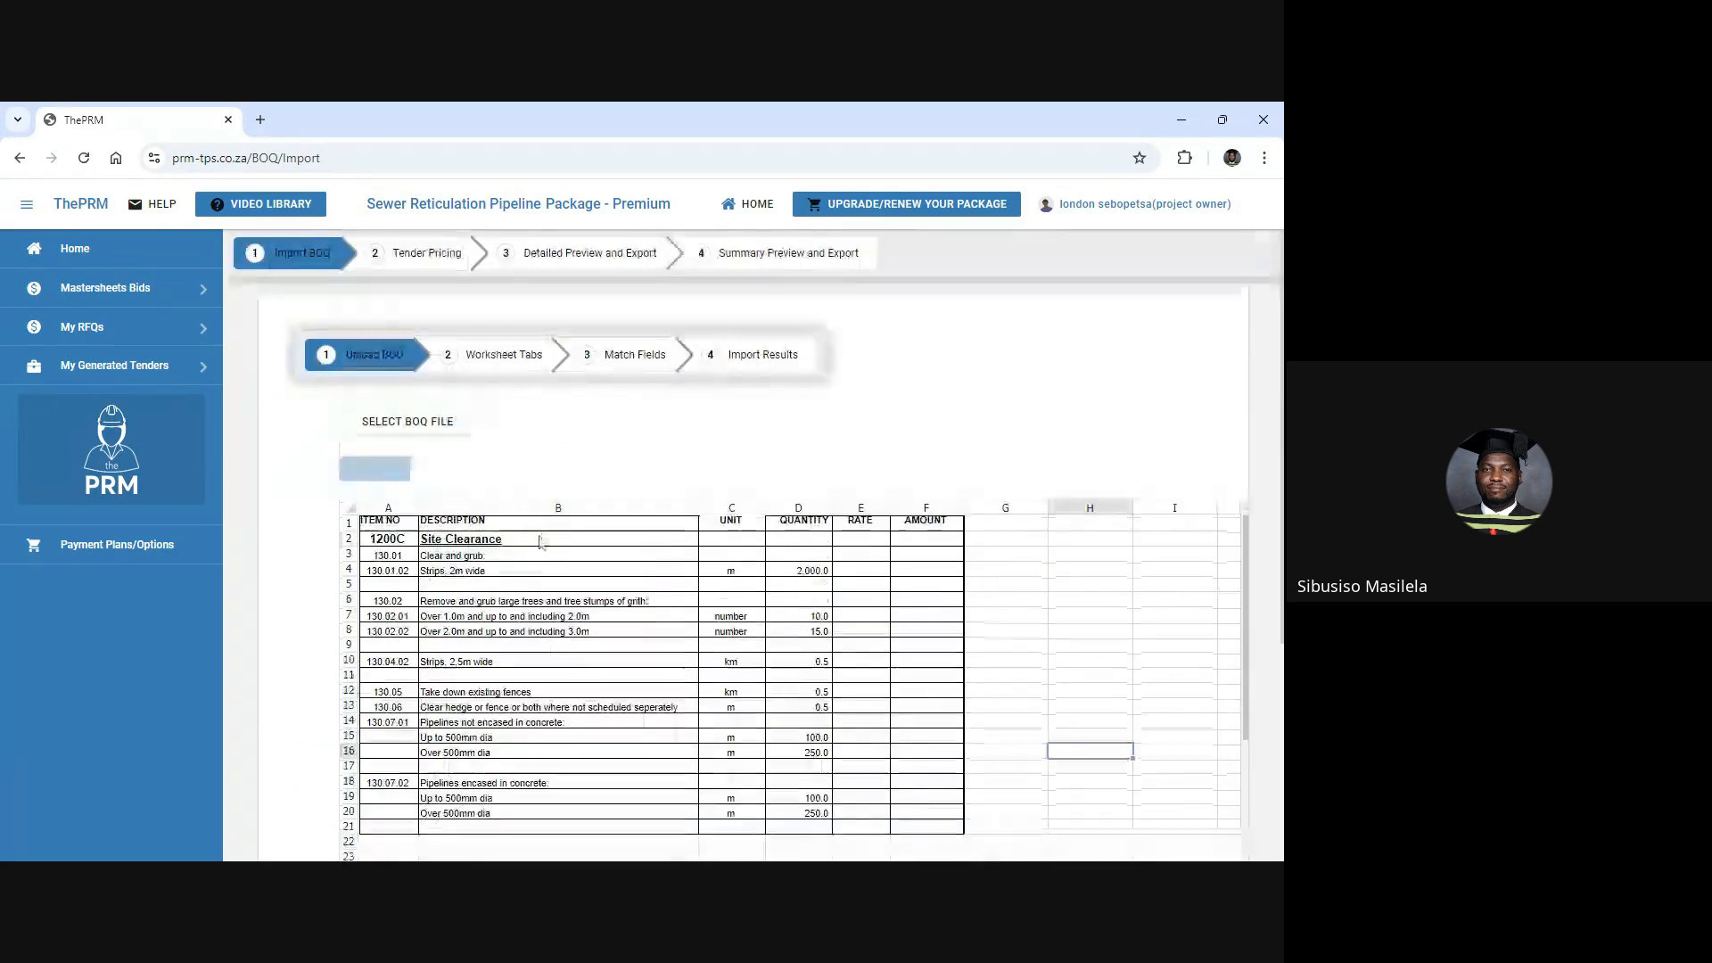
scroll(571, 571, down, 5)
click(571, 758)
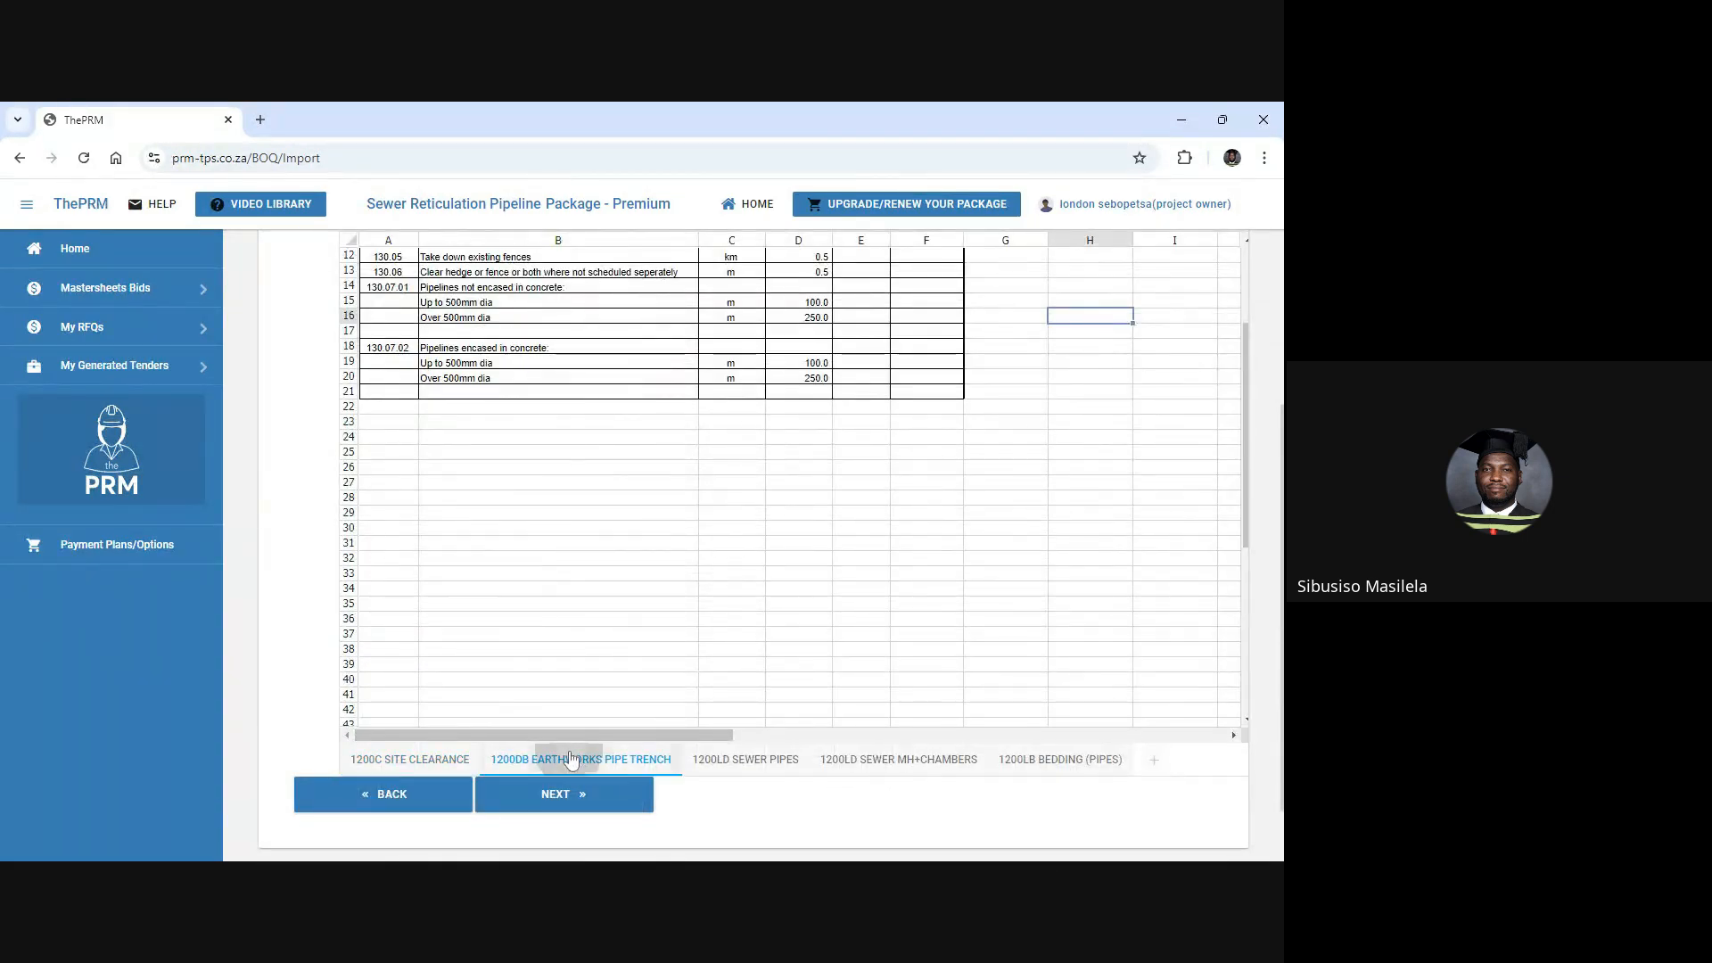
click(740, 761)
click(898, 759)
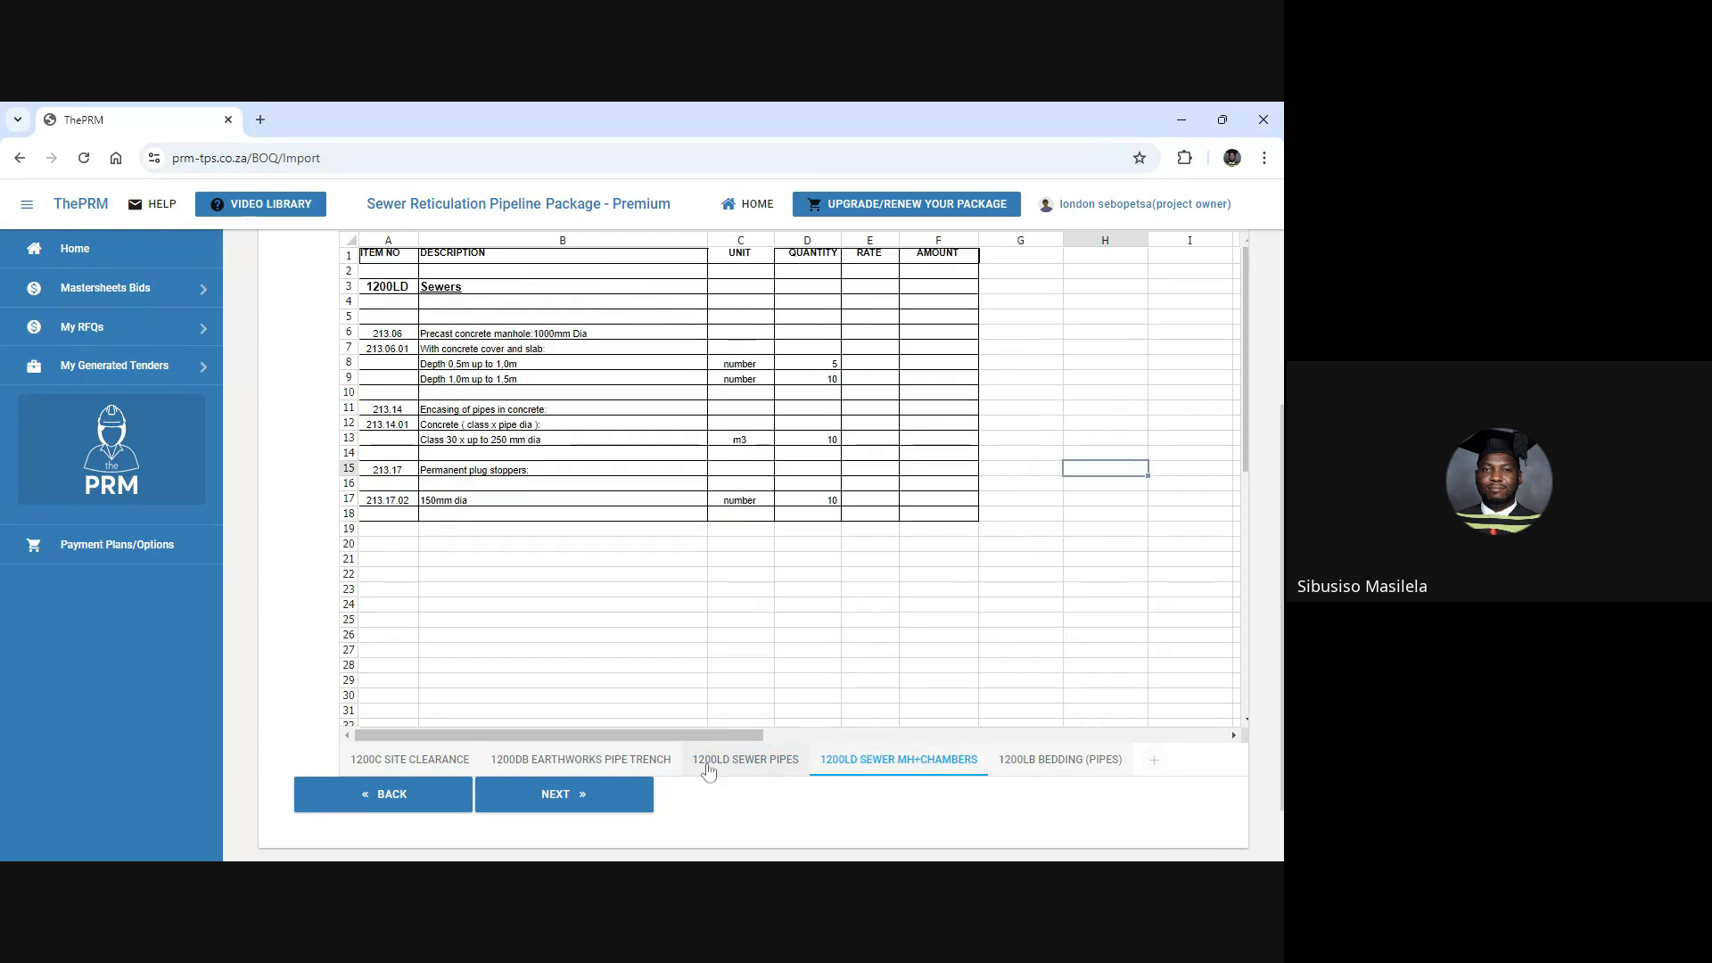
scroll(630, 663, up, 3)
scroll(642, 669, down, 5)
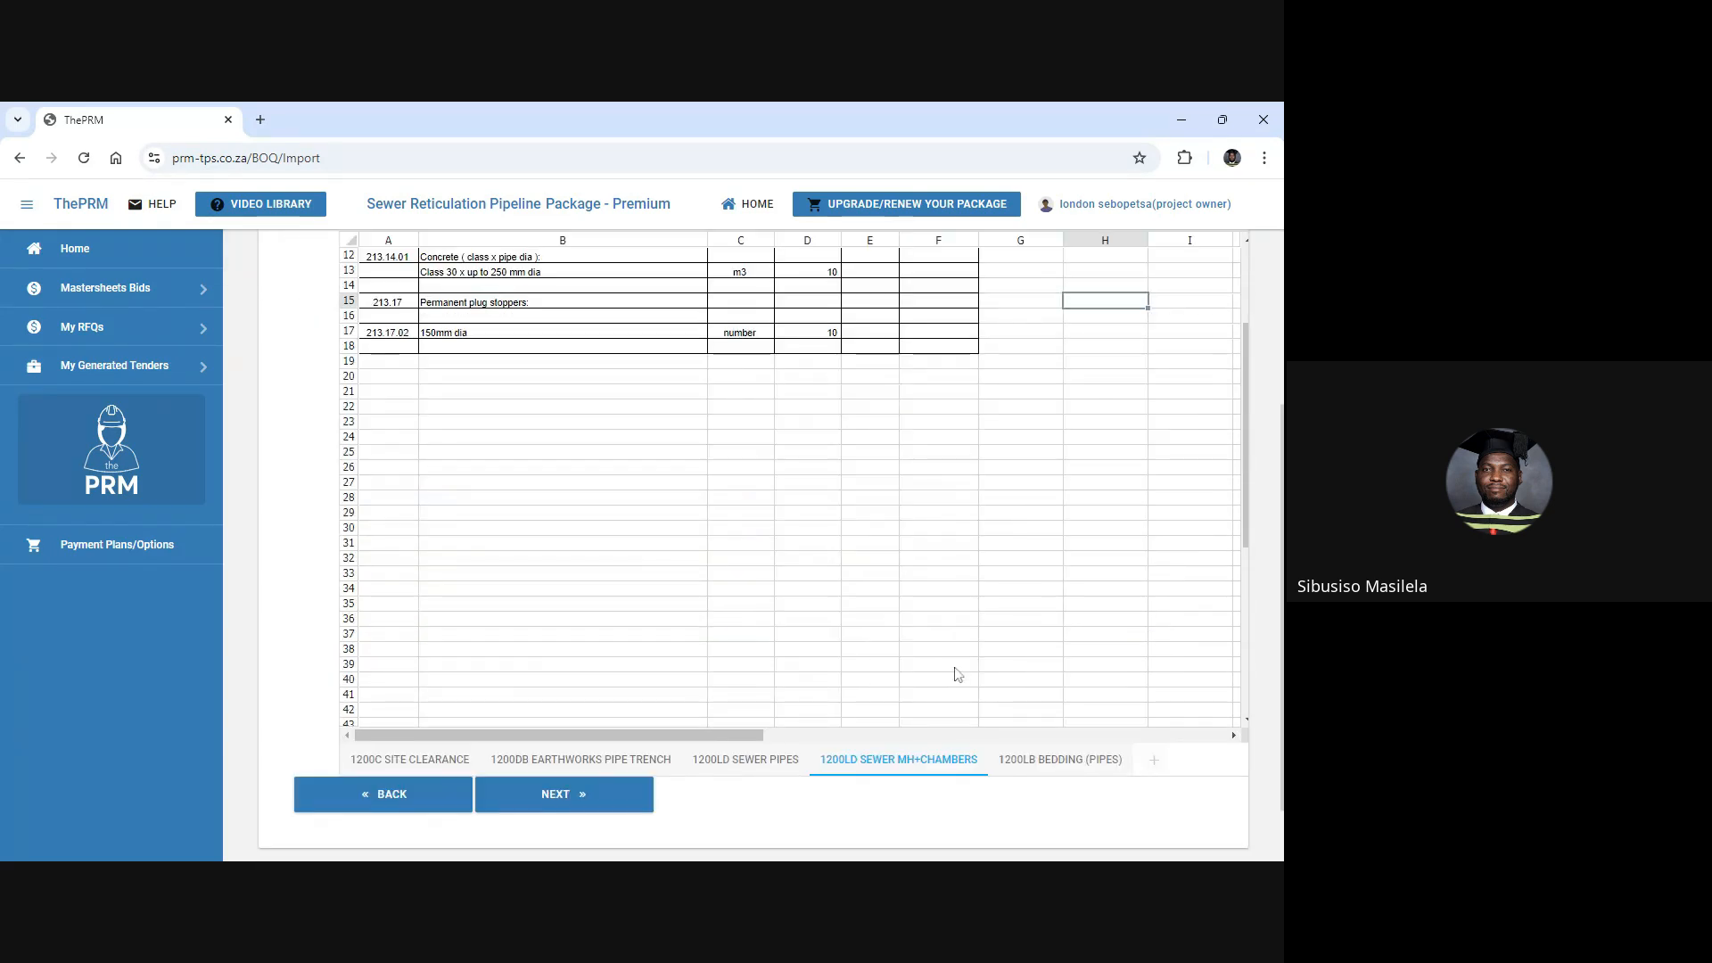
Accept the uploaded BOQ and its worksheet list without preferred descriptions or P&G tabs, proceeding to field matching.
click(595, 794)
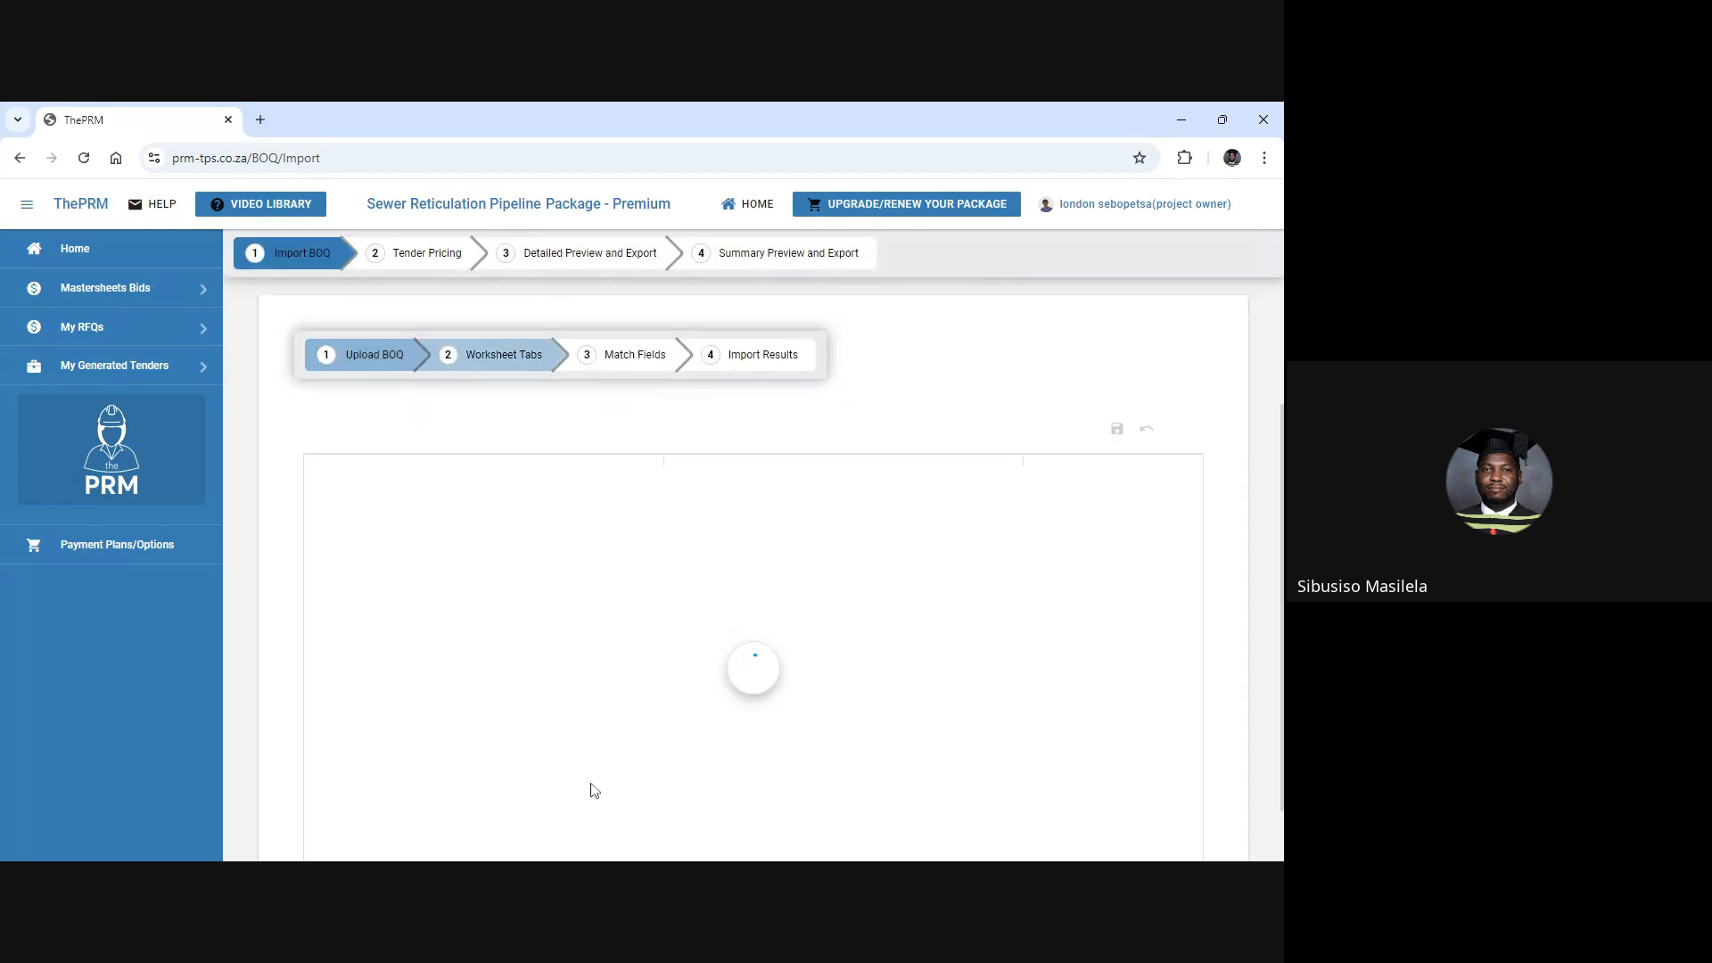
scroll(627, 531, down, 1)
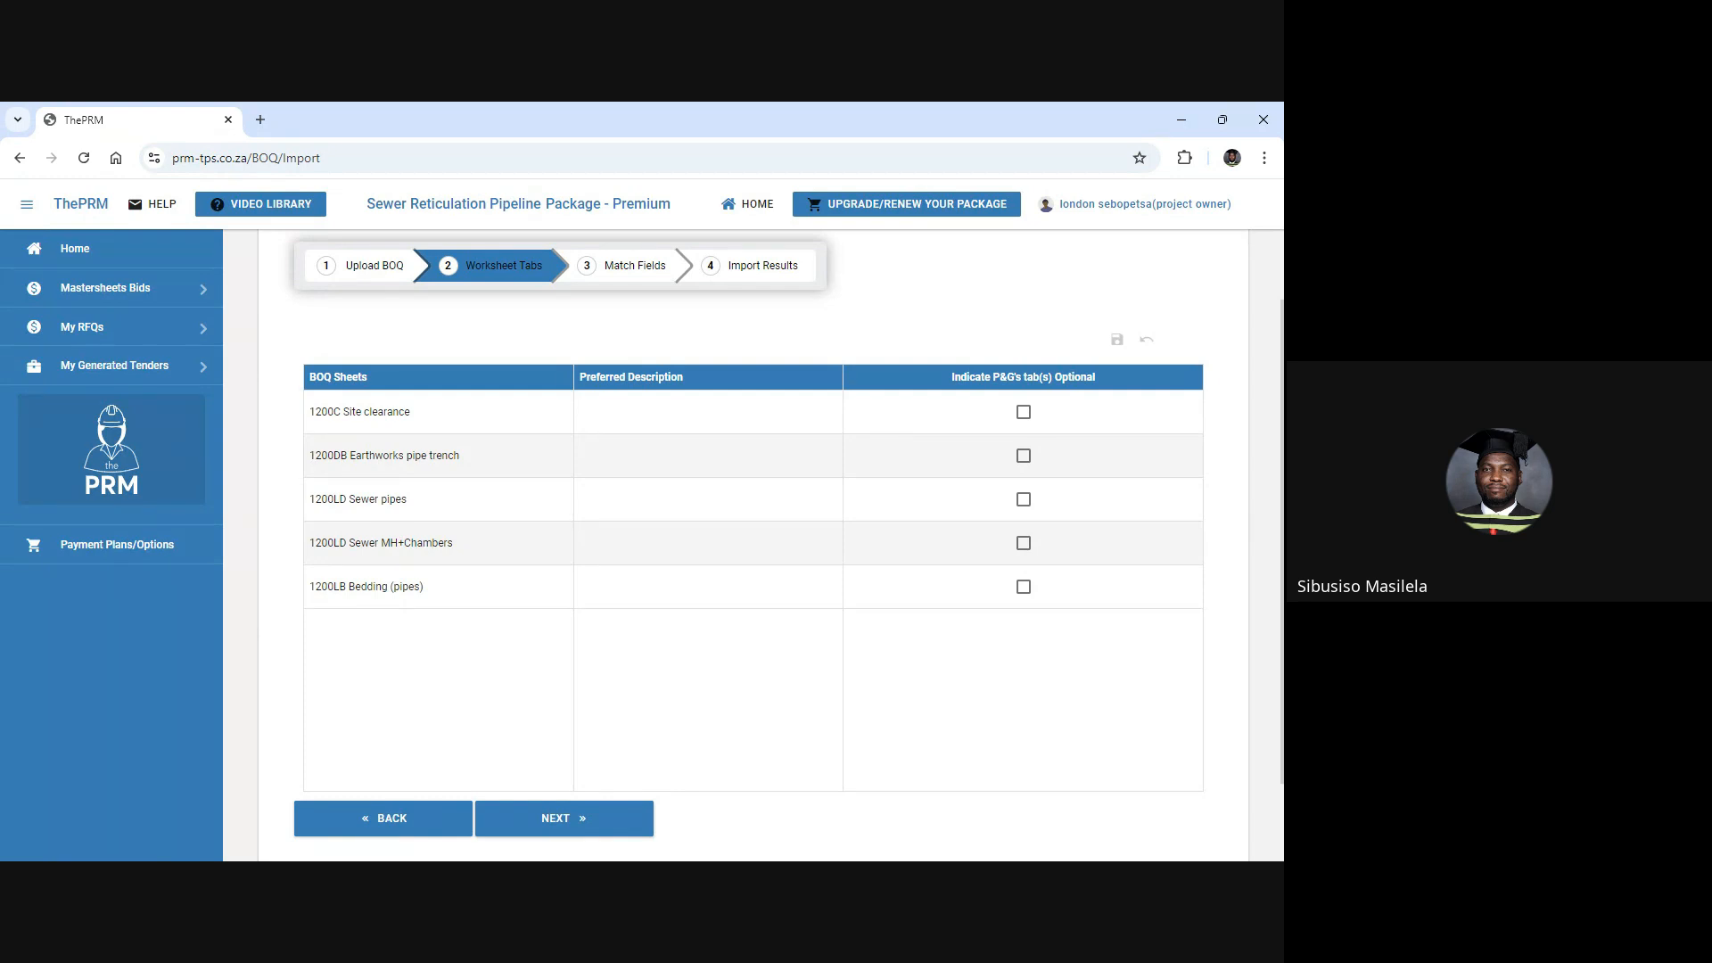
click(563, 818)
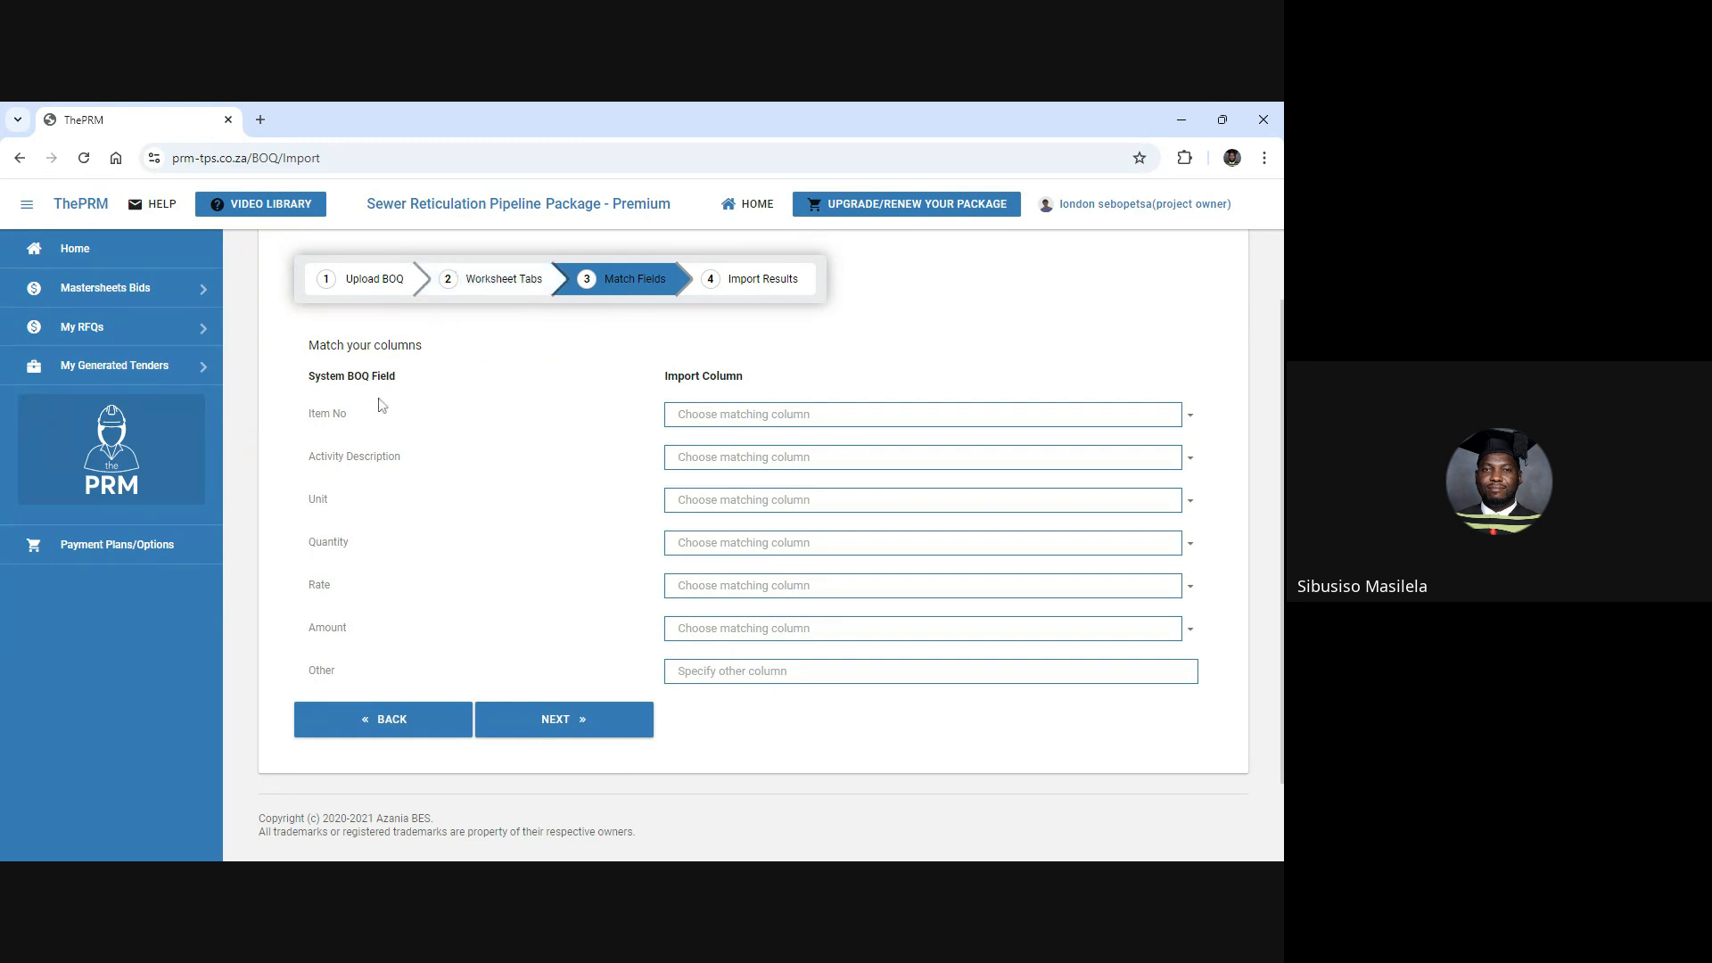
Match the system fields Item No, Activity Description and Unit to the import columns ITEM NO, DESCRIPTION and UNIT.
click(711, 414)
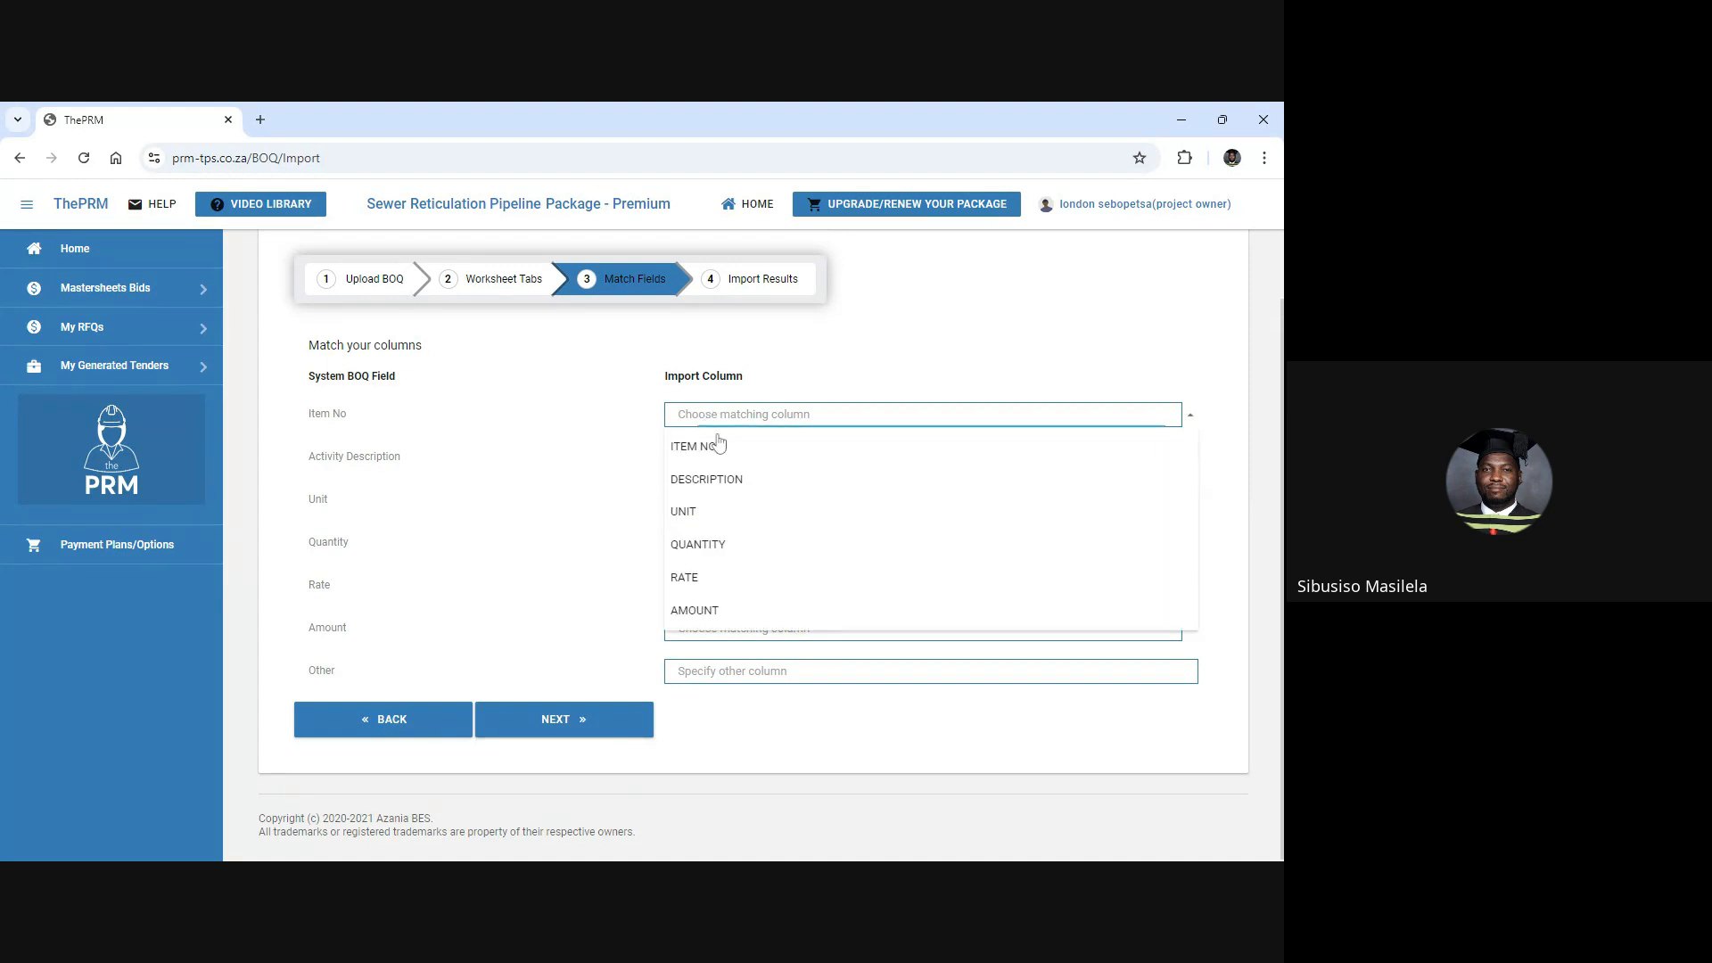
click(713, 443)
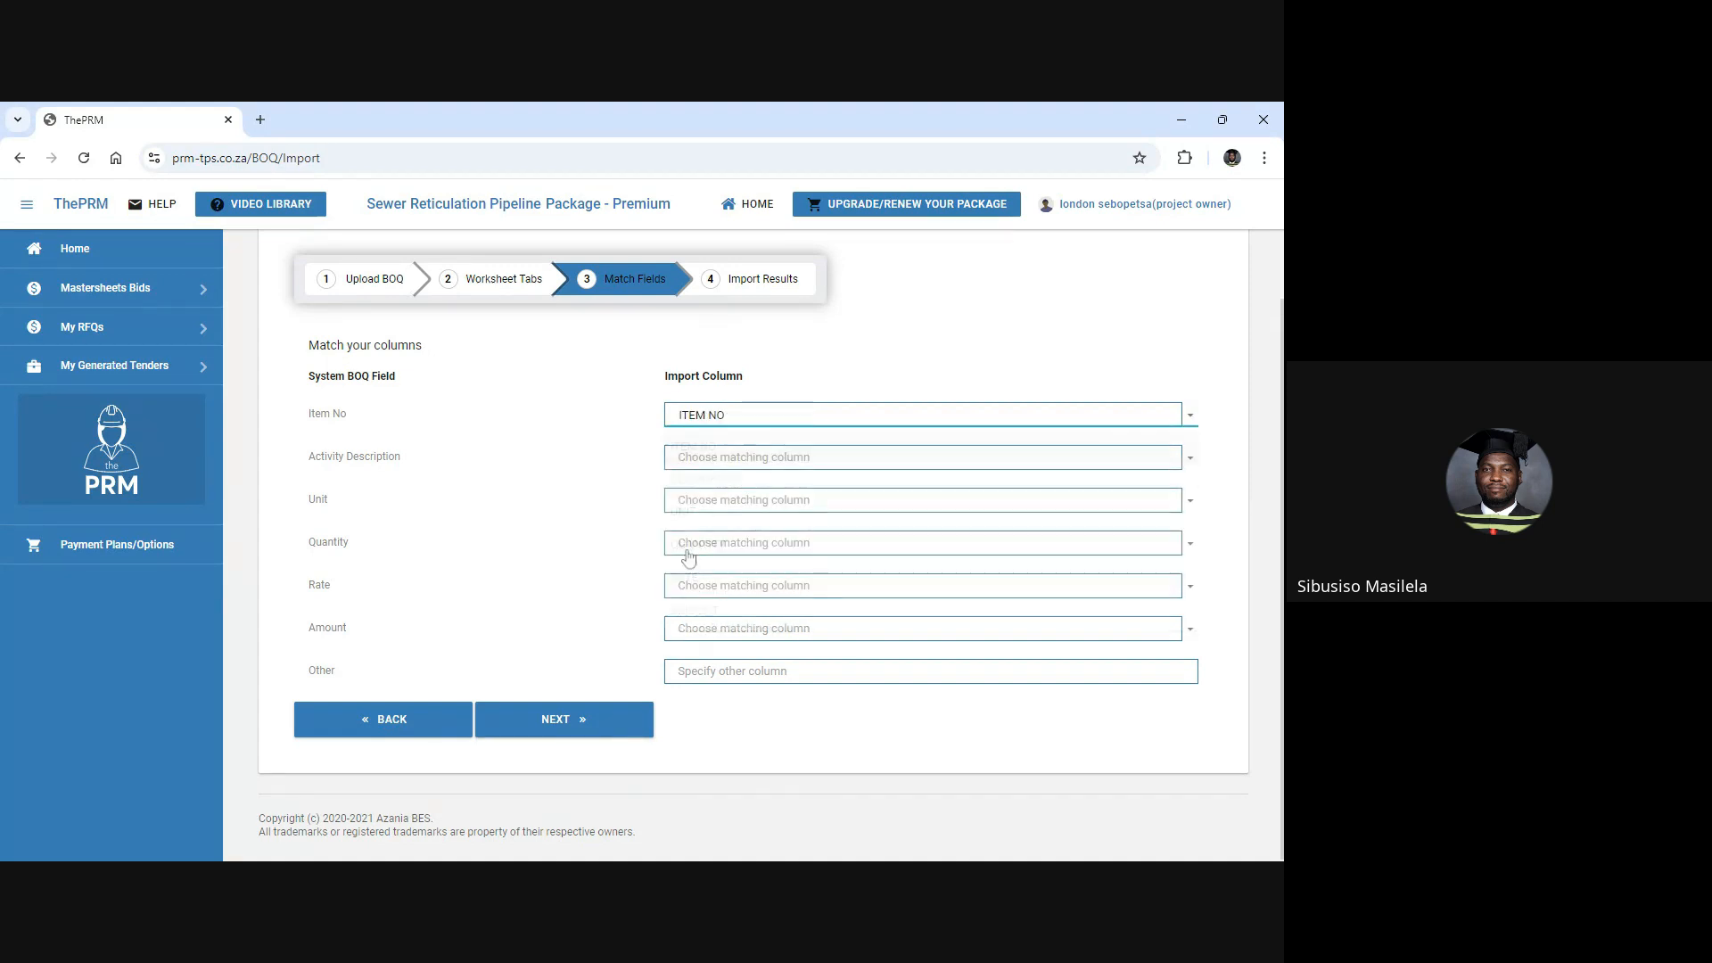
click(736, 456)
click(707, 525)
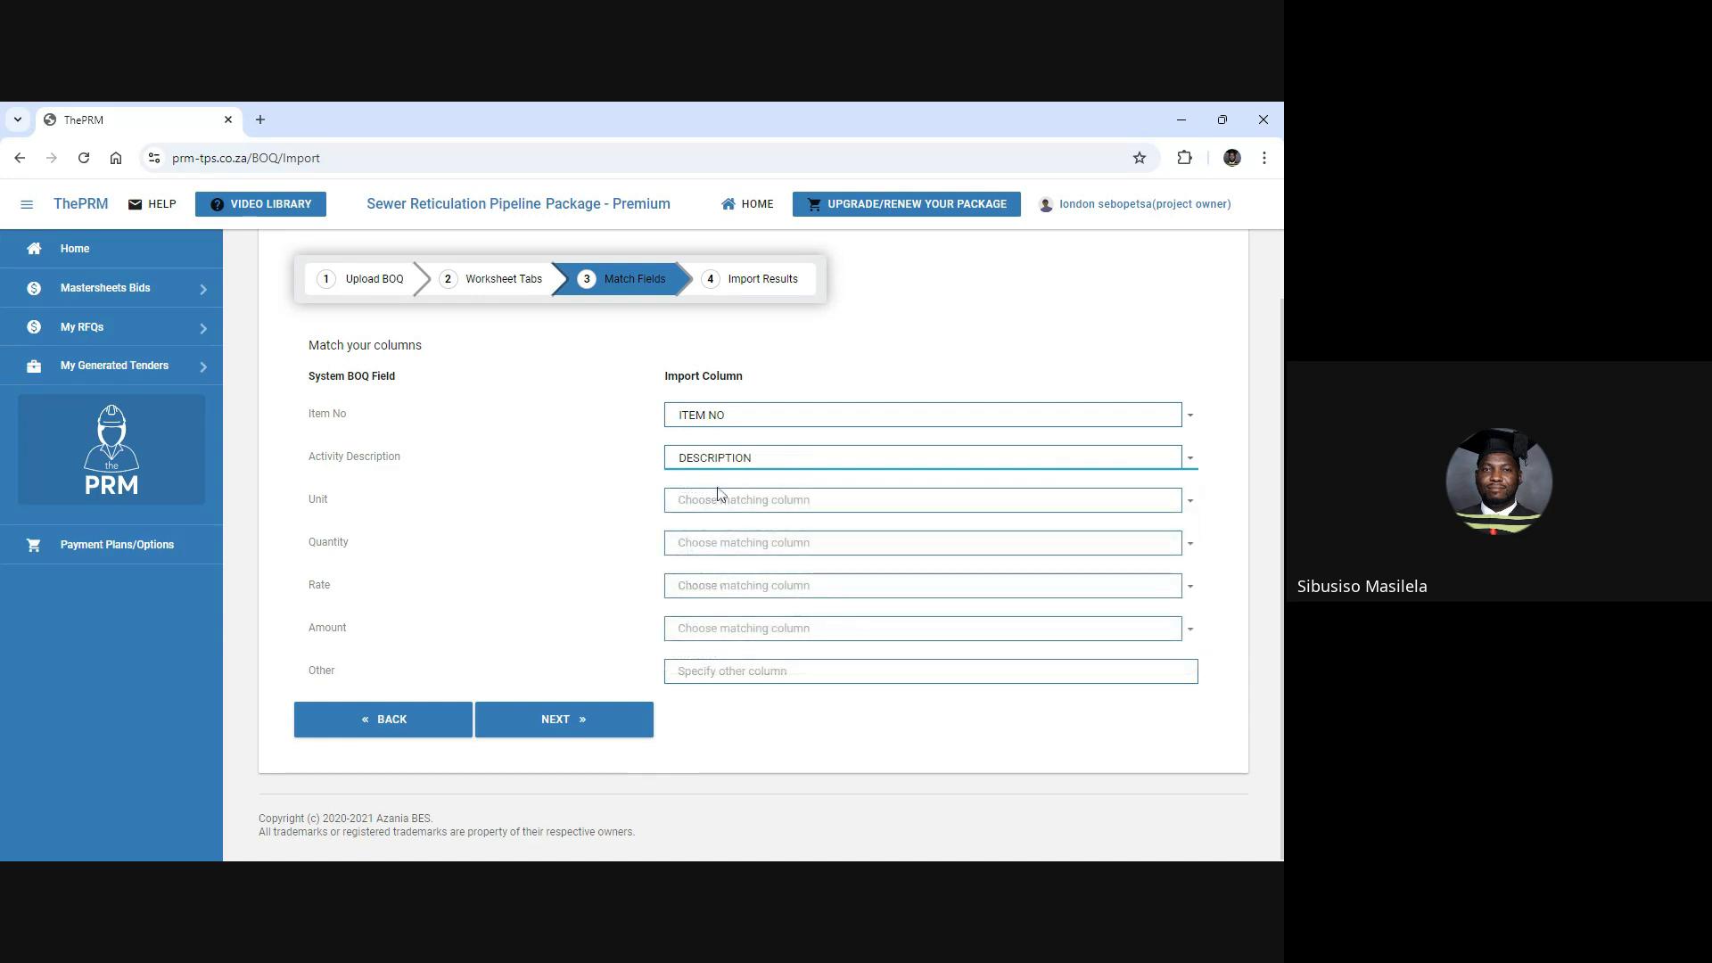
click(715, 501)
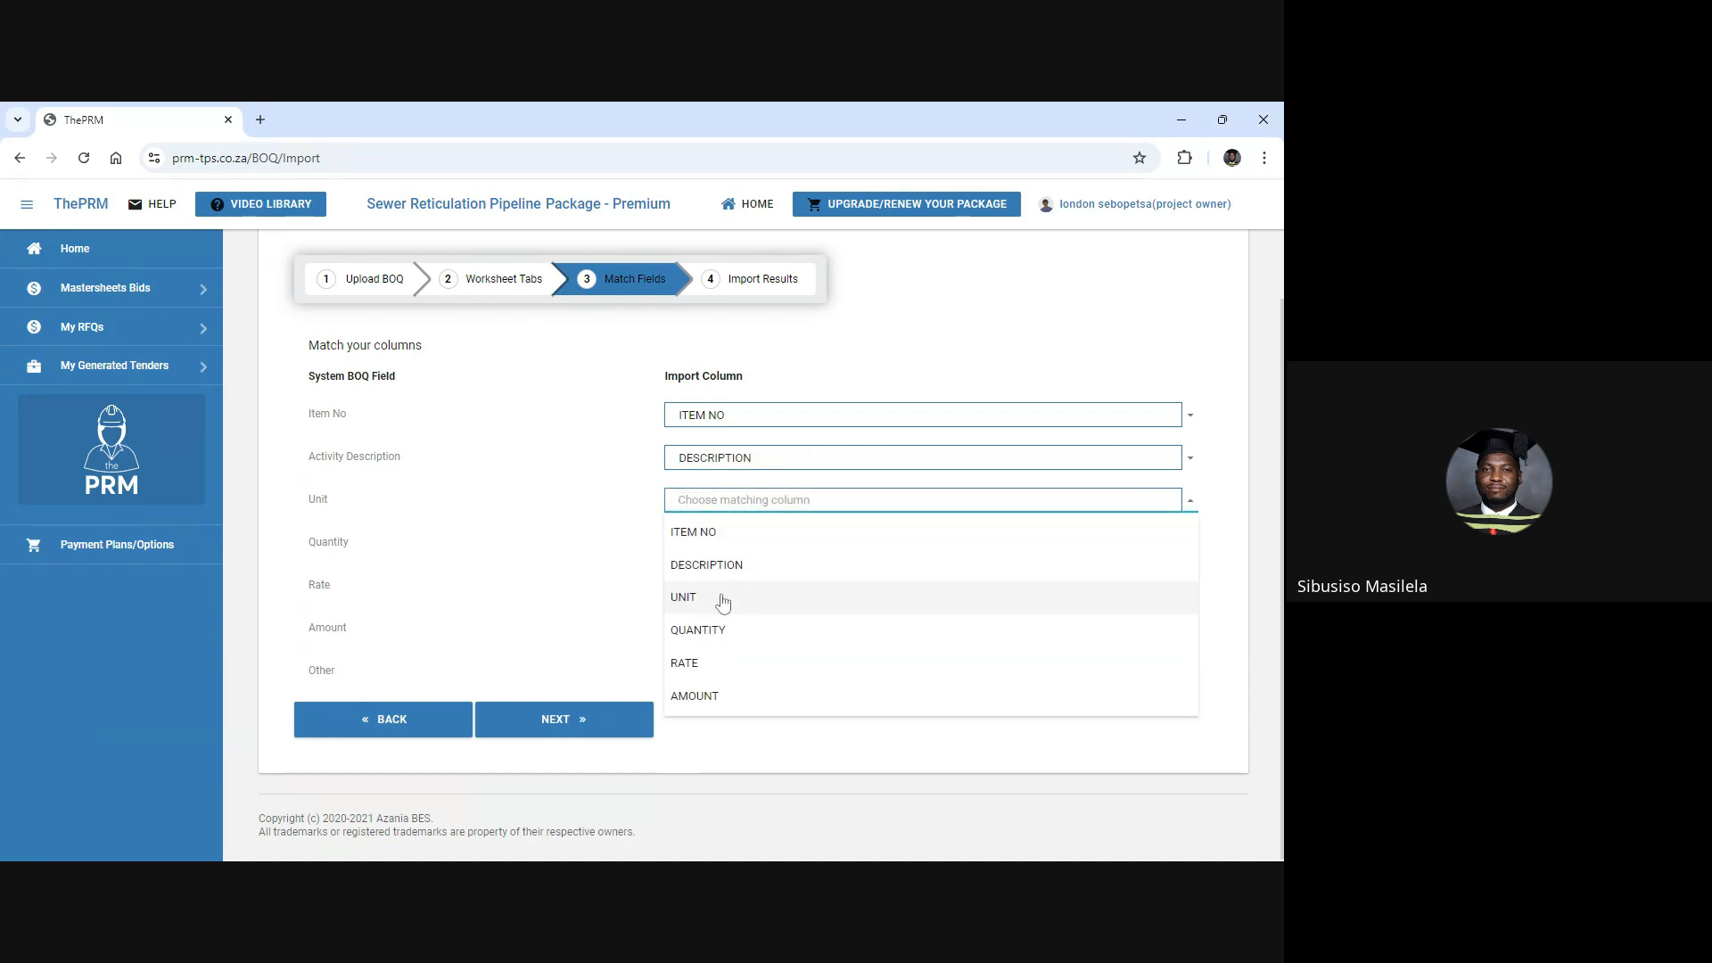
click(722, 600)
Match Quantity, Rate and Amount to the QUANTITY, RATE and AMOUNT columns and confirm processing of the BOQ.
click(726, 544)
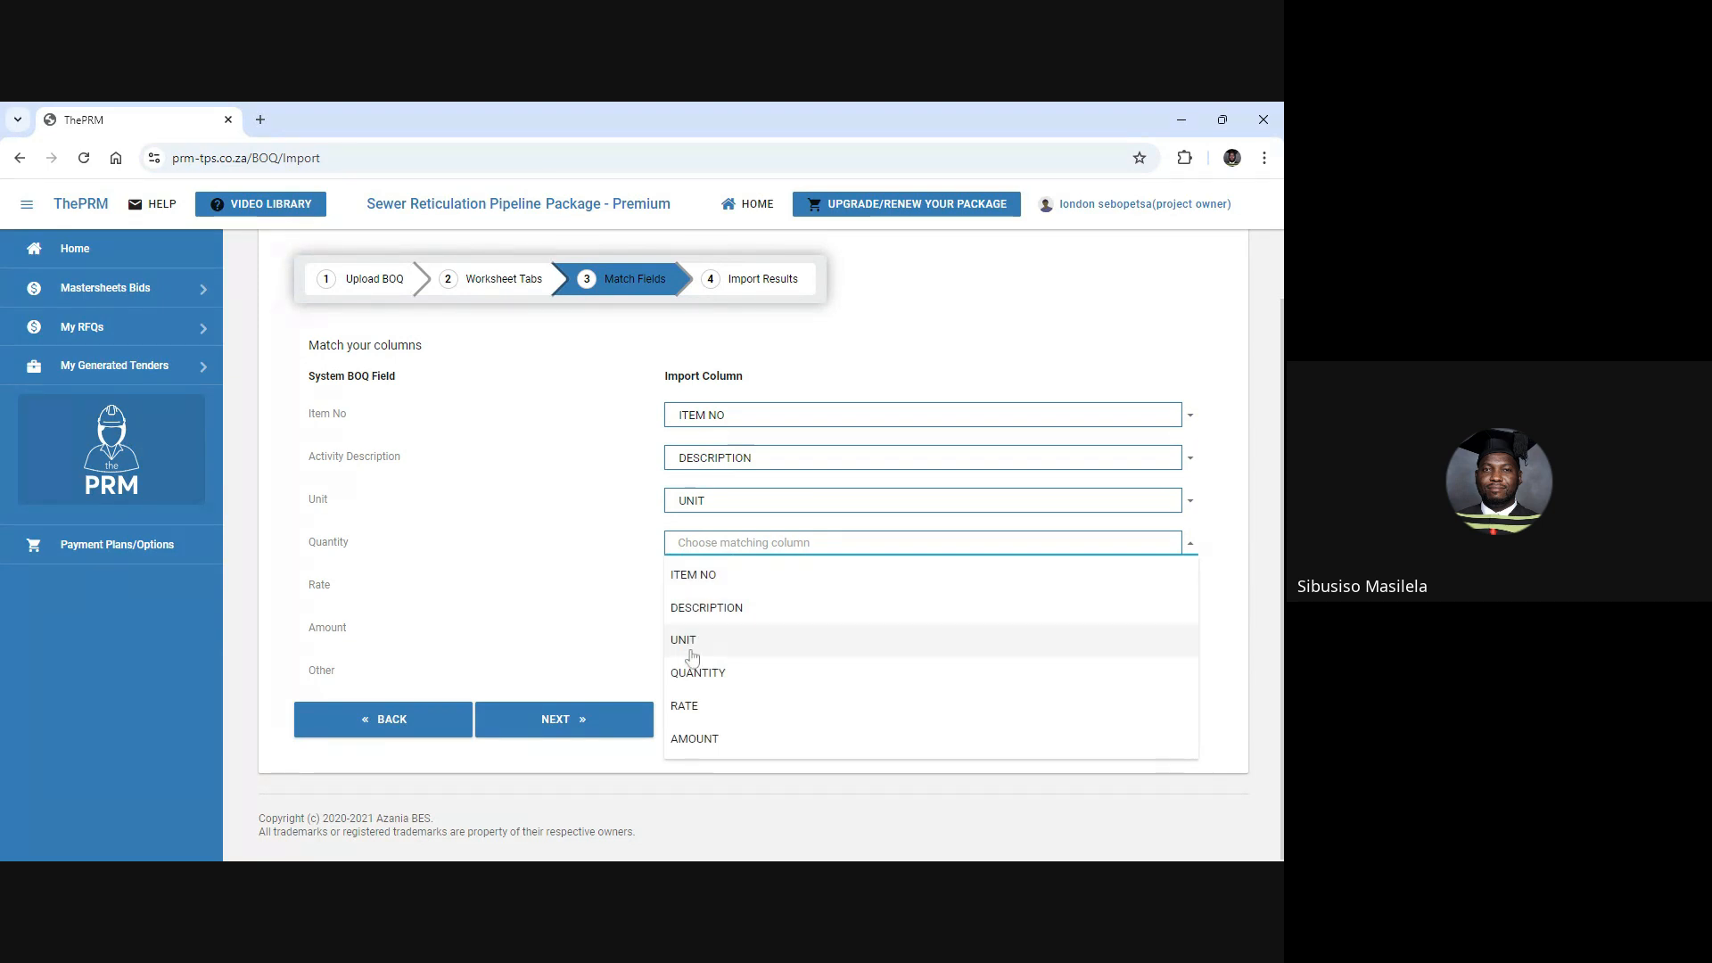
click(695, 672)
click(700, 587)
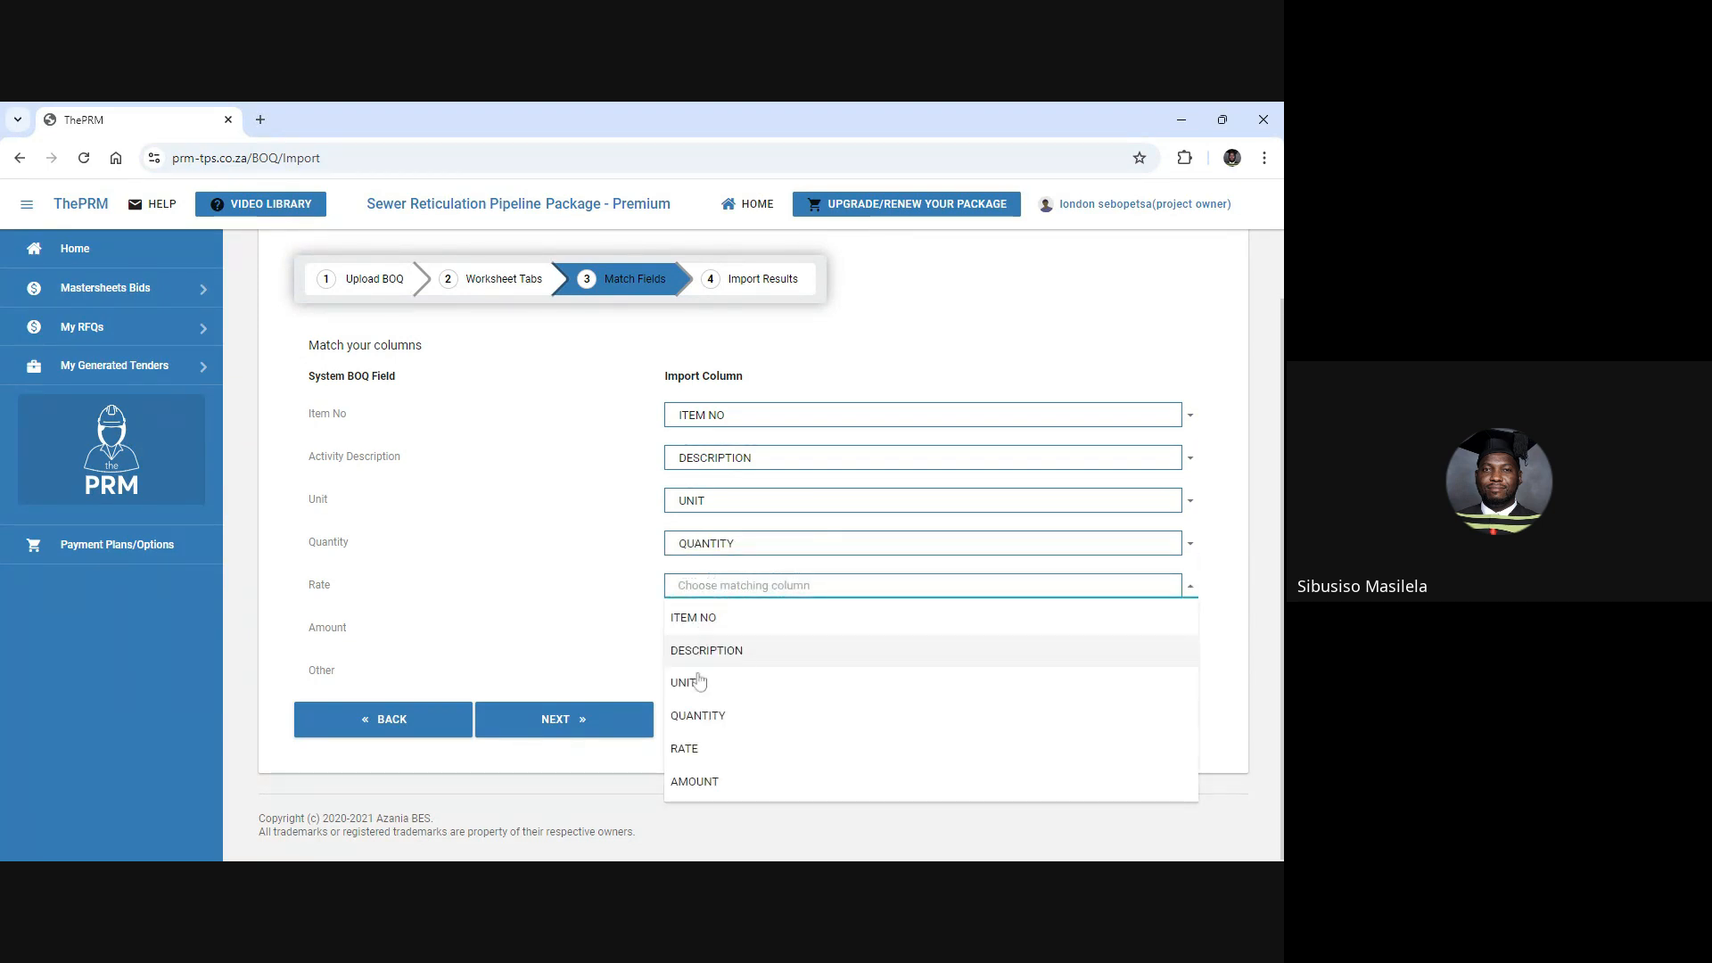
click(688, 750)
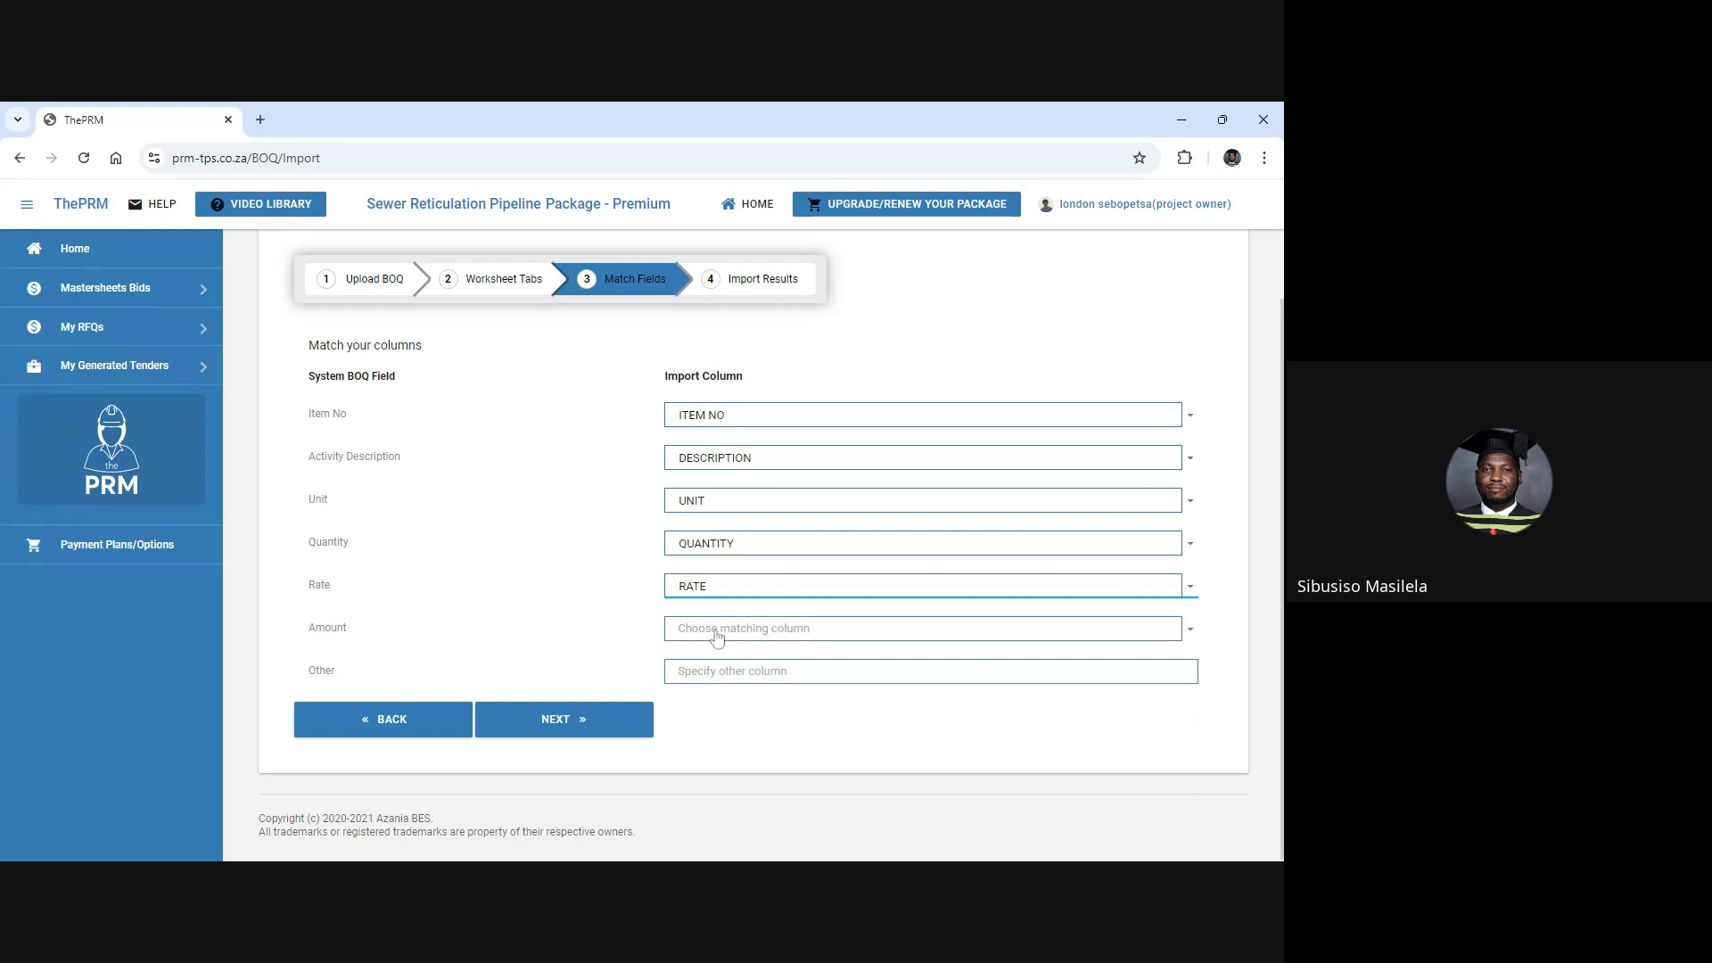
click(718, 636)
click(709, 820)
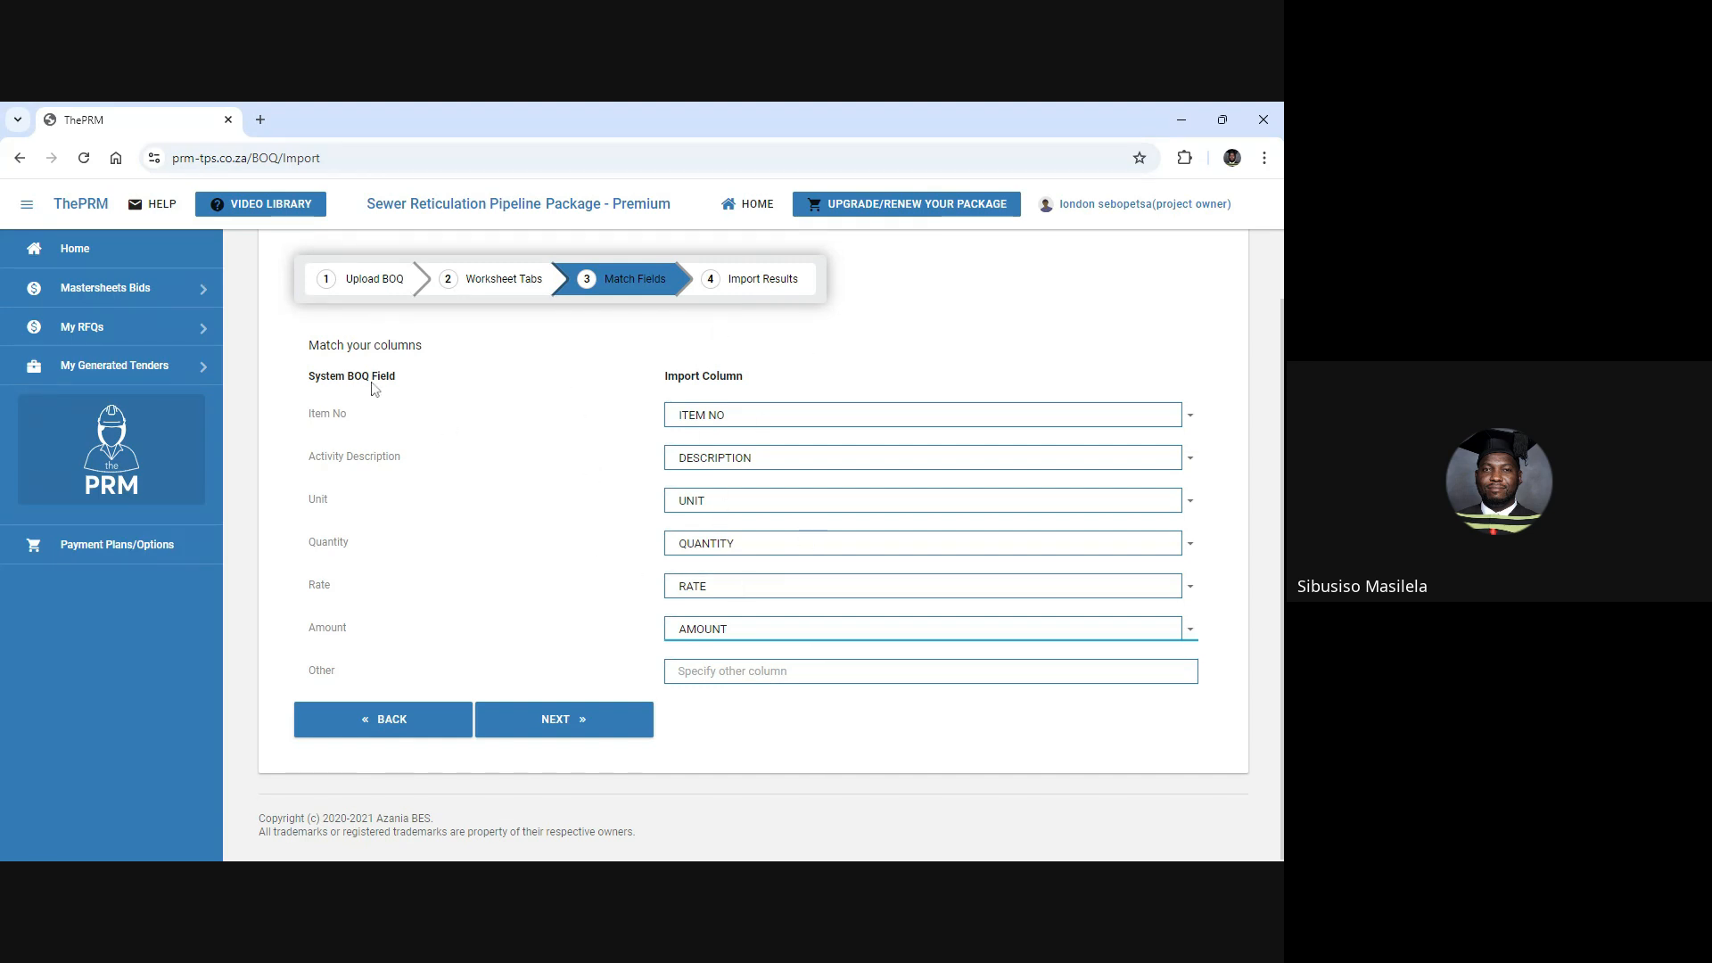
click(589, 737)
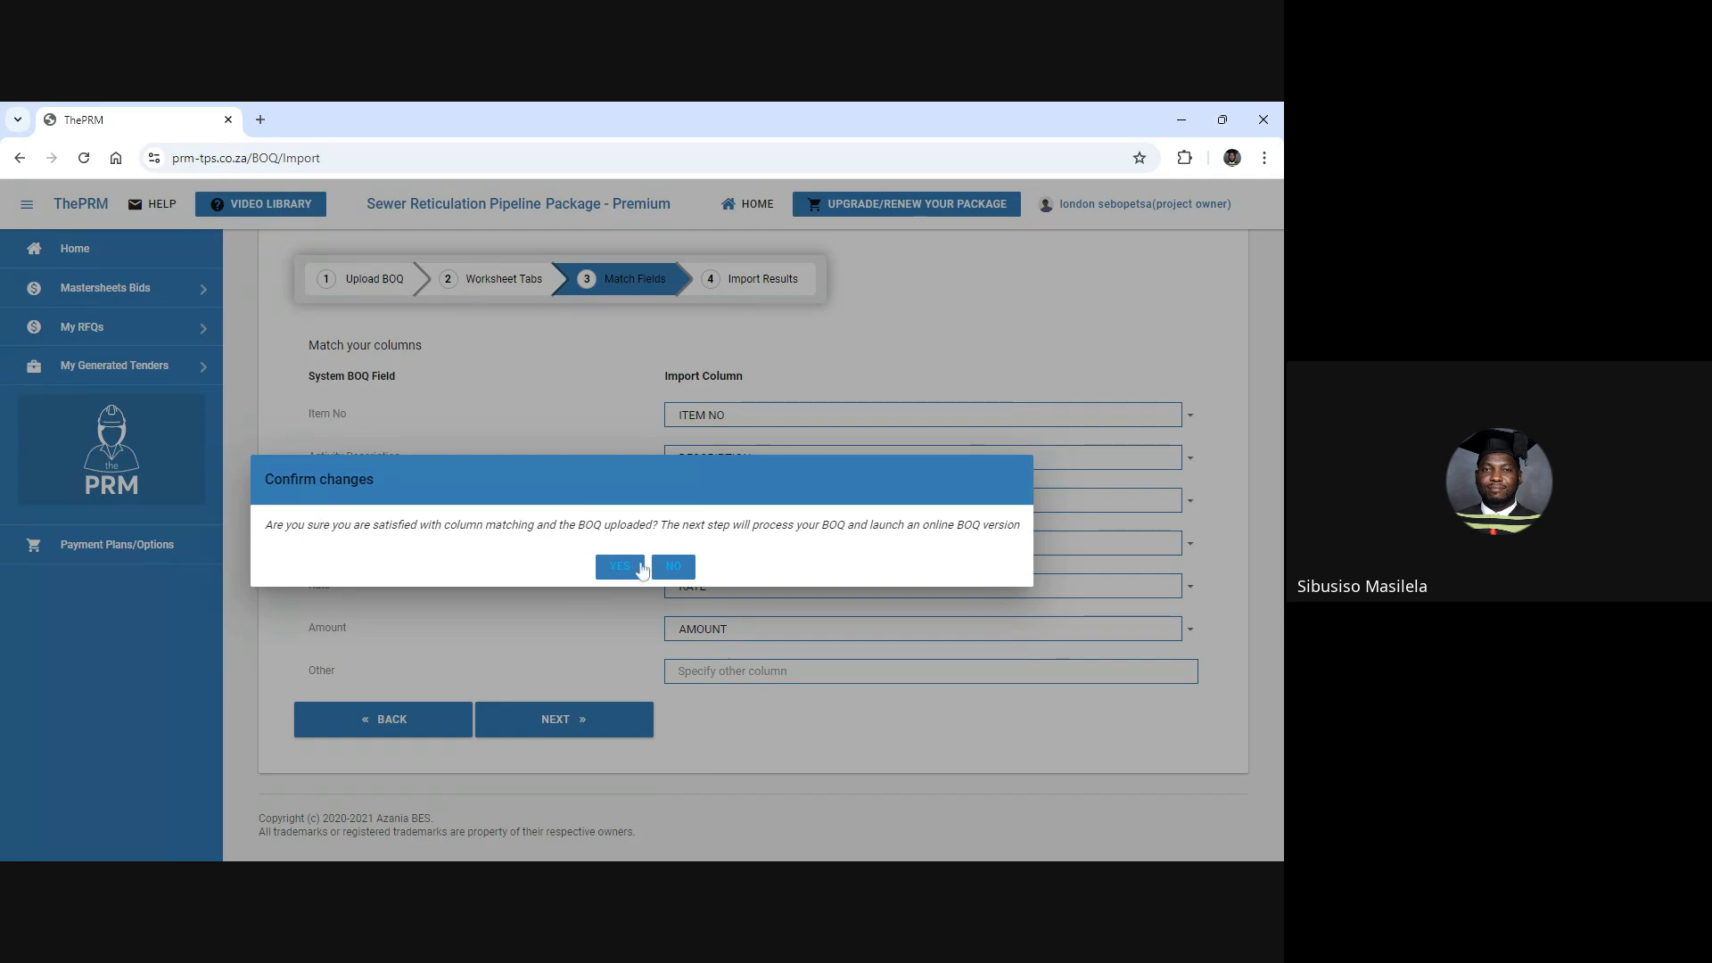
click(602, 565)
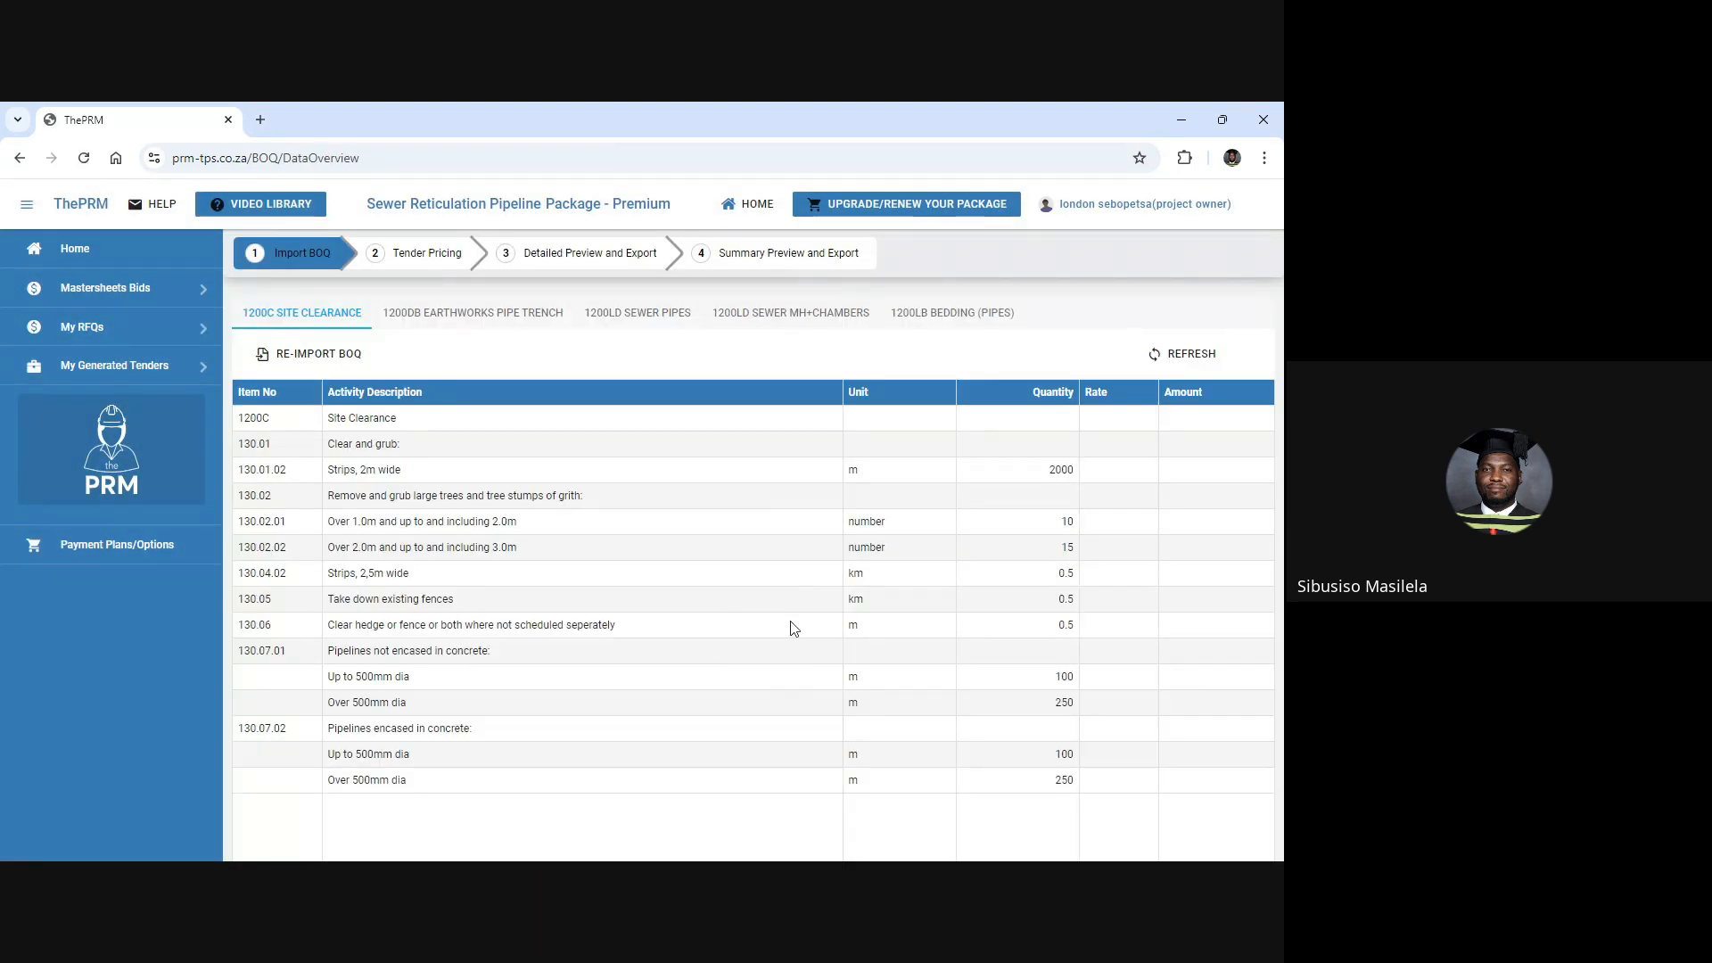
Review the items and quantities on each imported BOQ sheet, from Site Clearance to Bedding (Pipes).
scroll(754, 489, down, 2)
scroll(776, 531, up, 2)
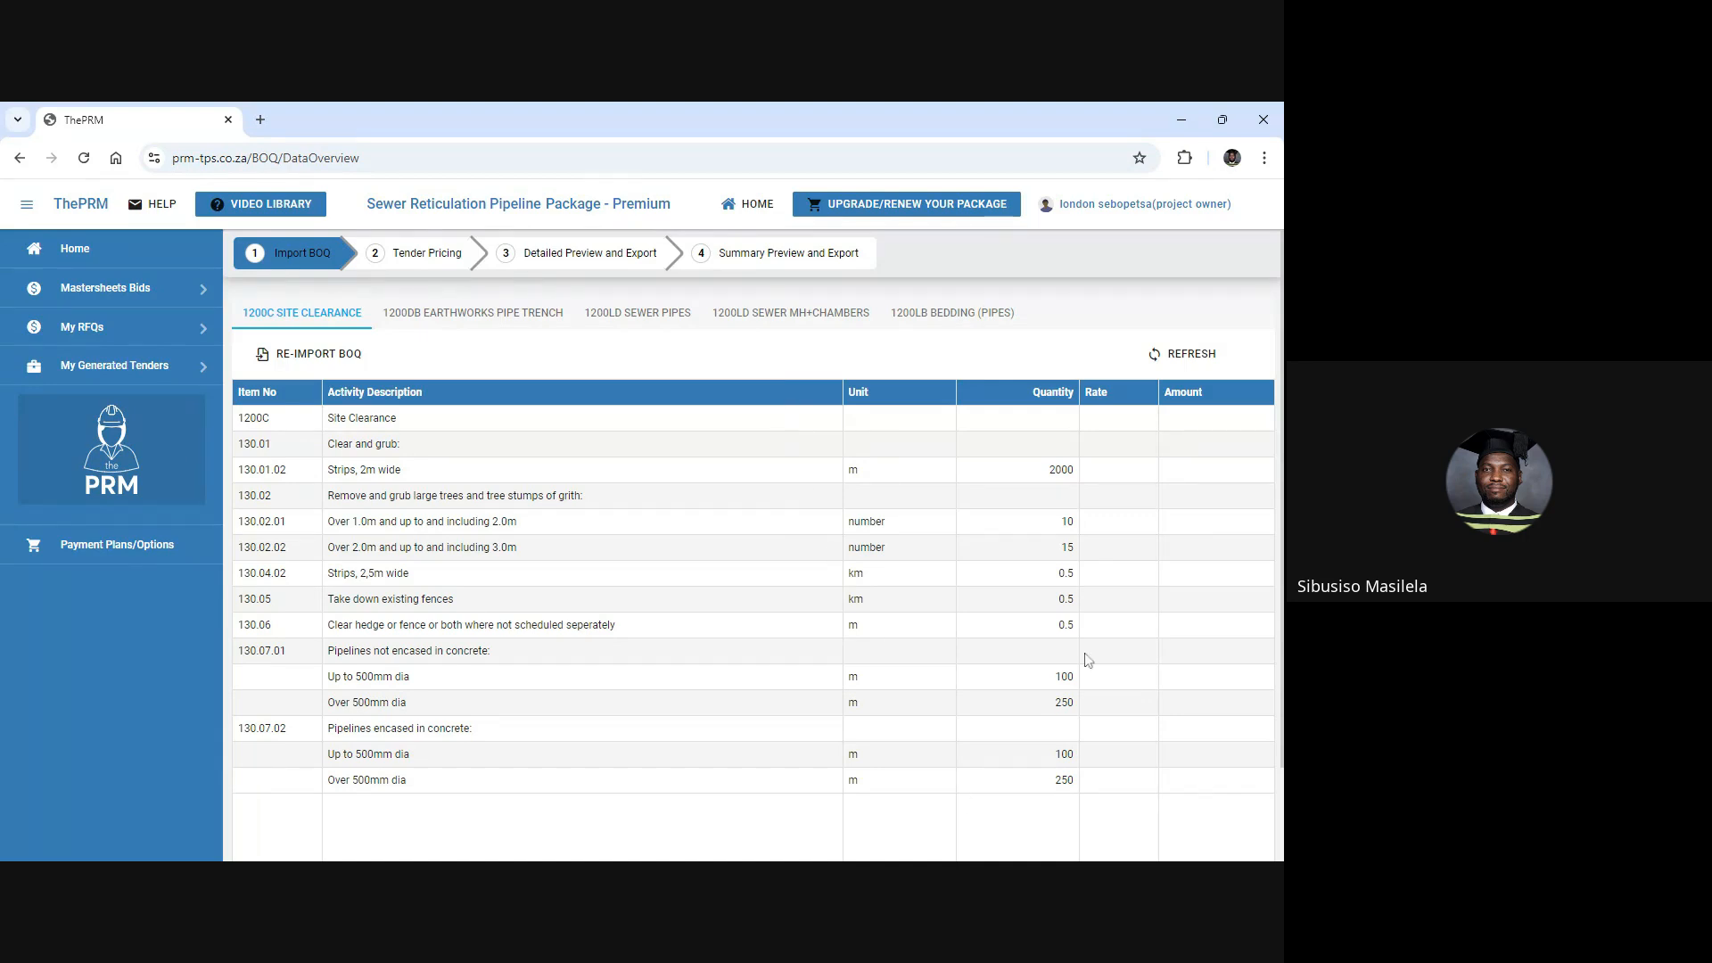
scroll(1141, 646, down, 2)
scroll(1026, 589, up, 2)
click(531, 321)
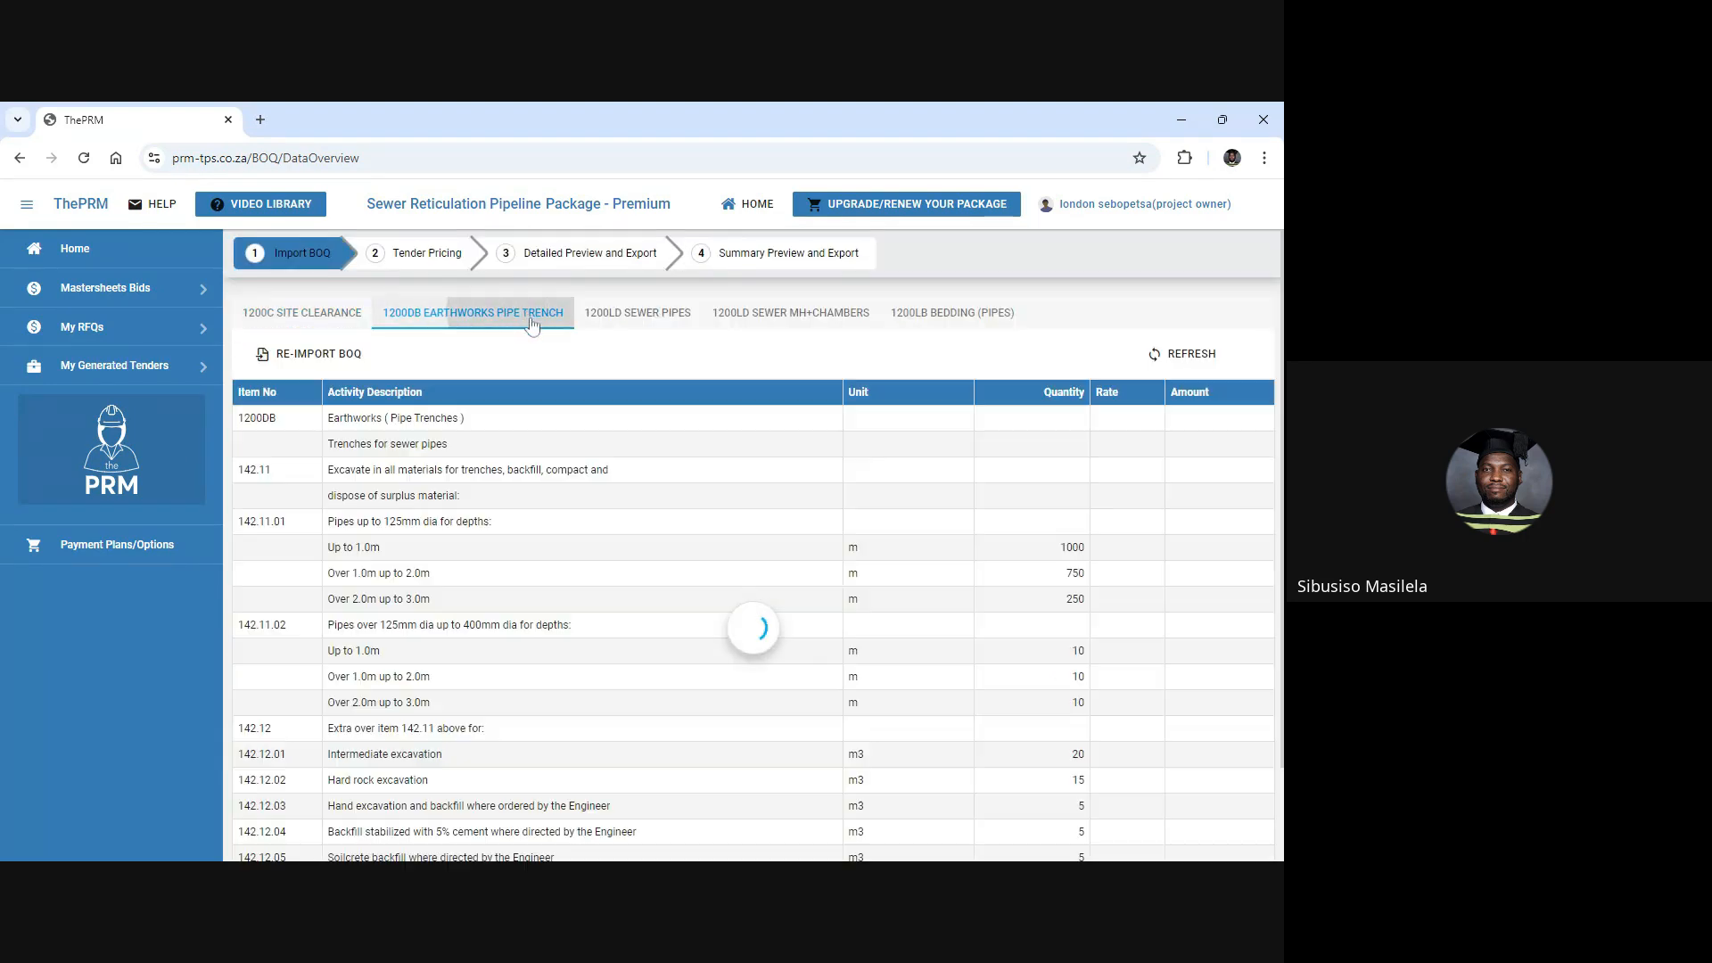
click(635, 316)
click(788, 316)
click(950, 315)
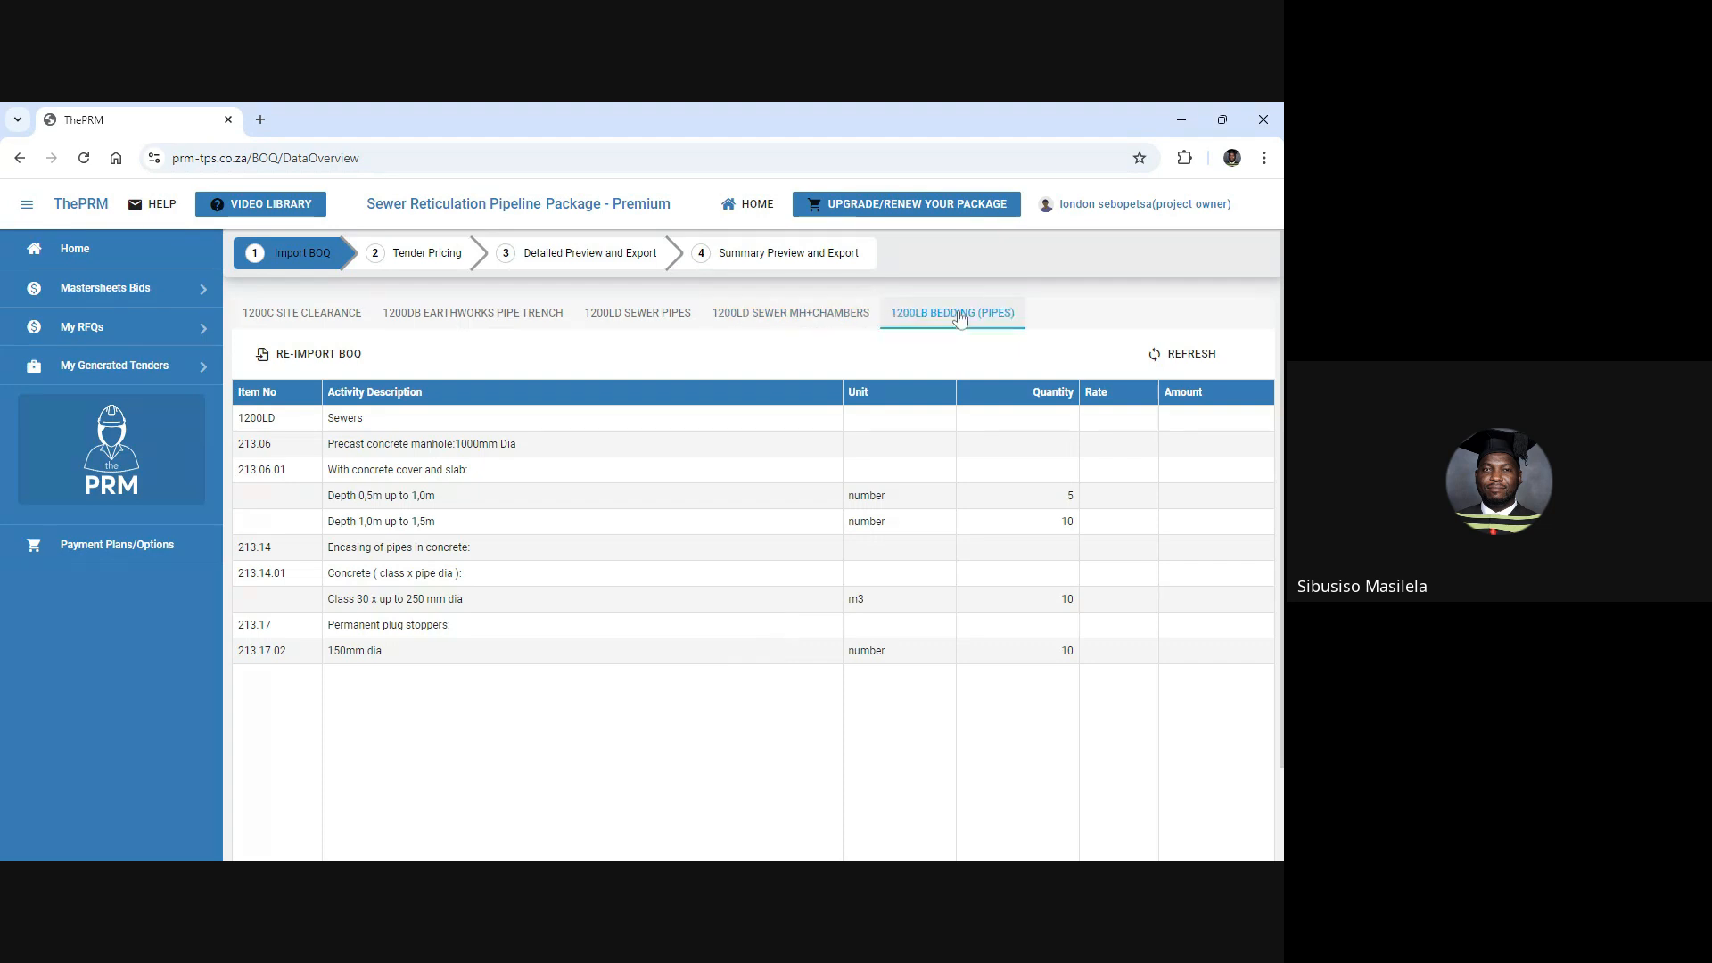
click(362, 317)
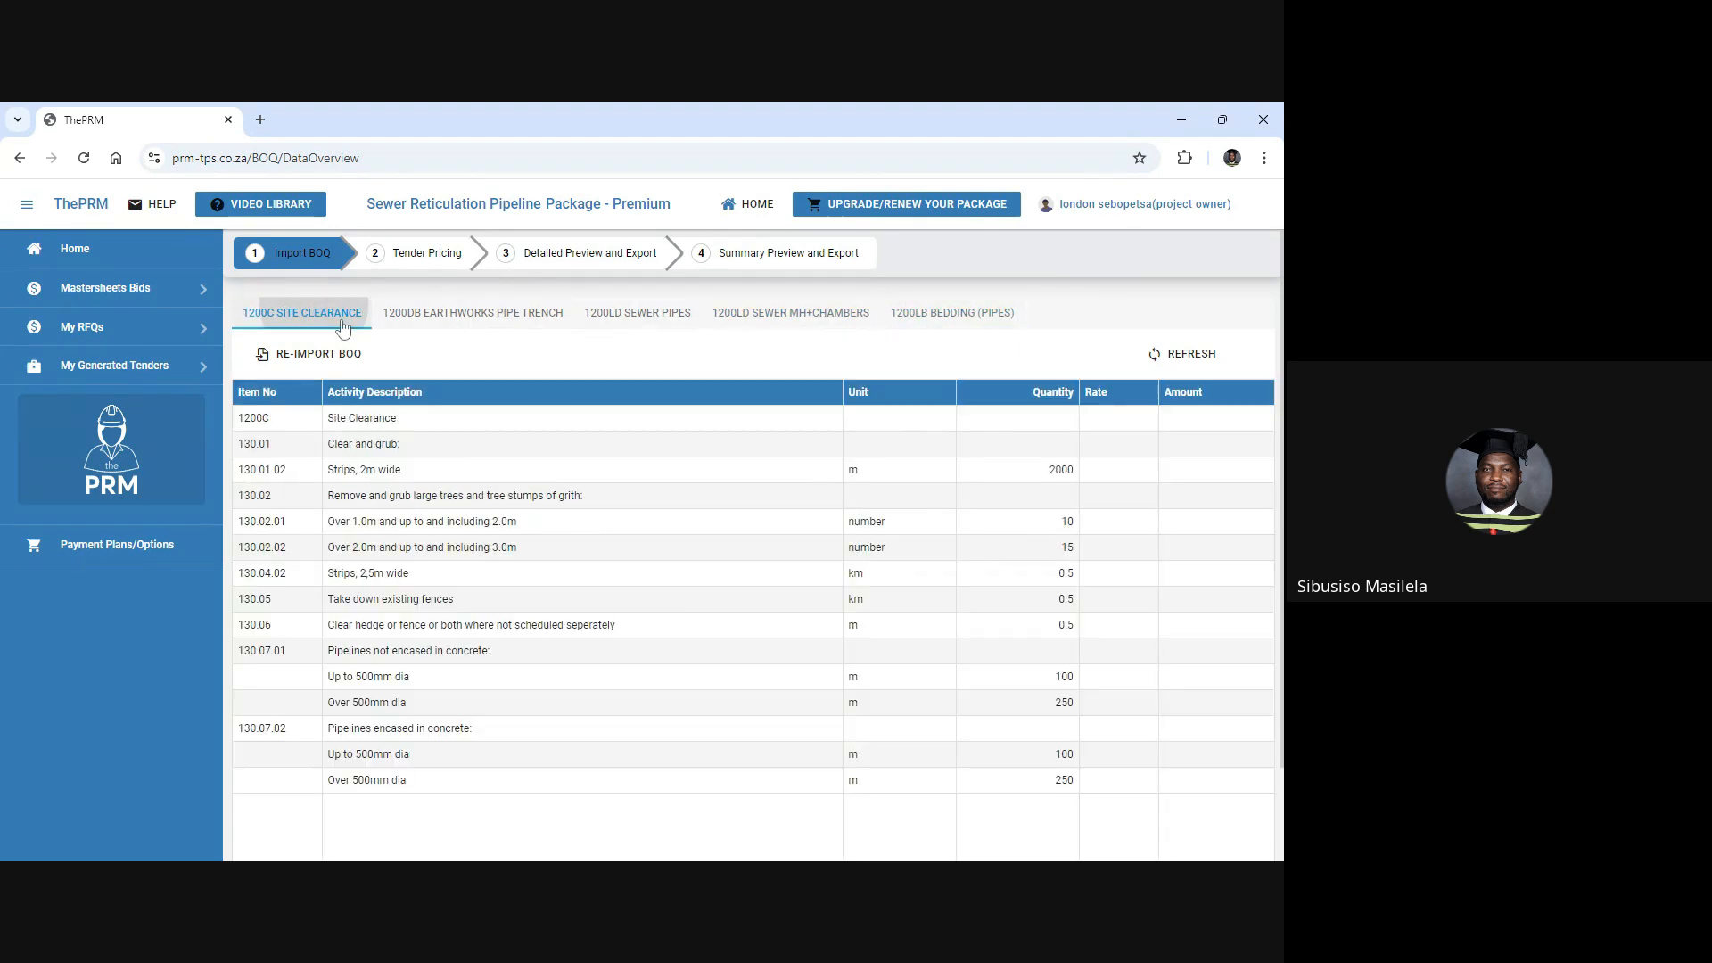
click(919, 324)
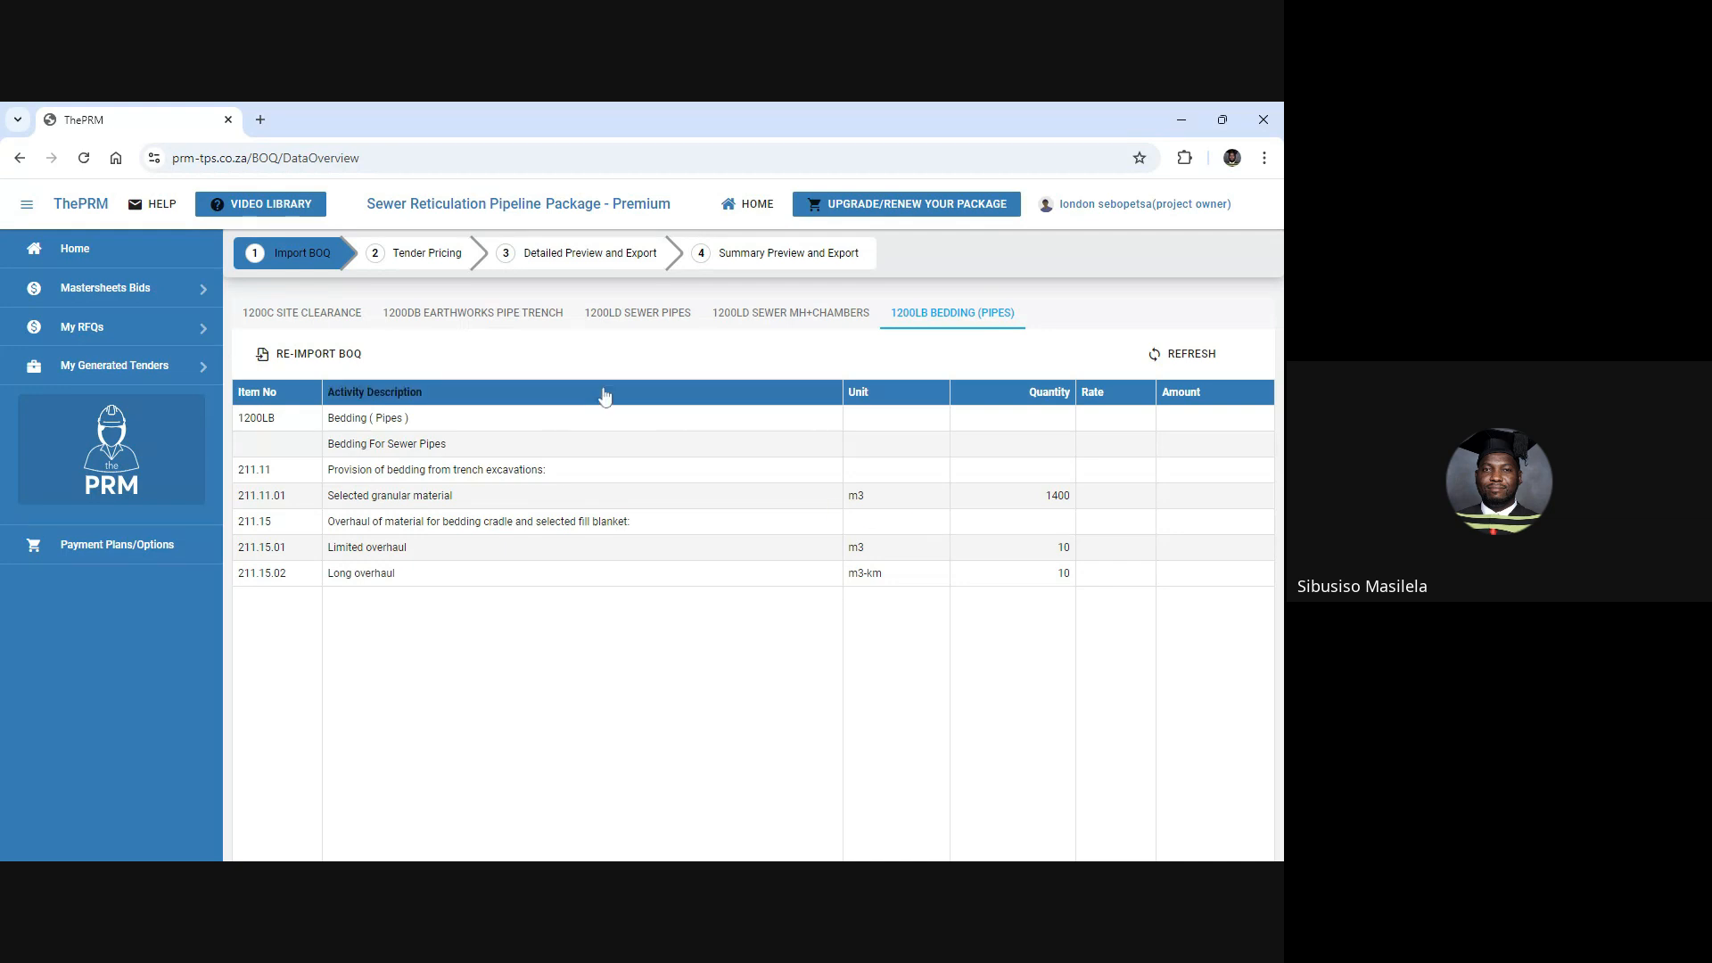
In tender pricing, auto-match the Site Clearance rates at 50% accuracy, deselect item 1200C and accept the remaining matches.
click(410, 253)
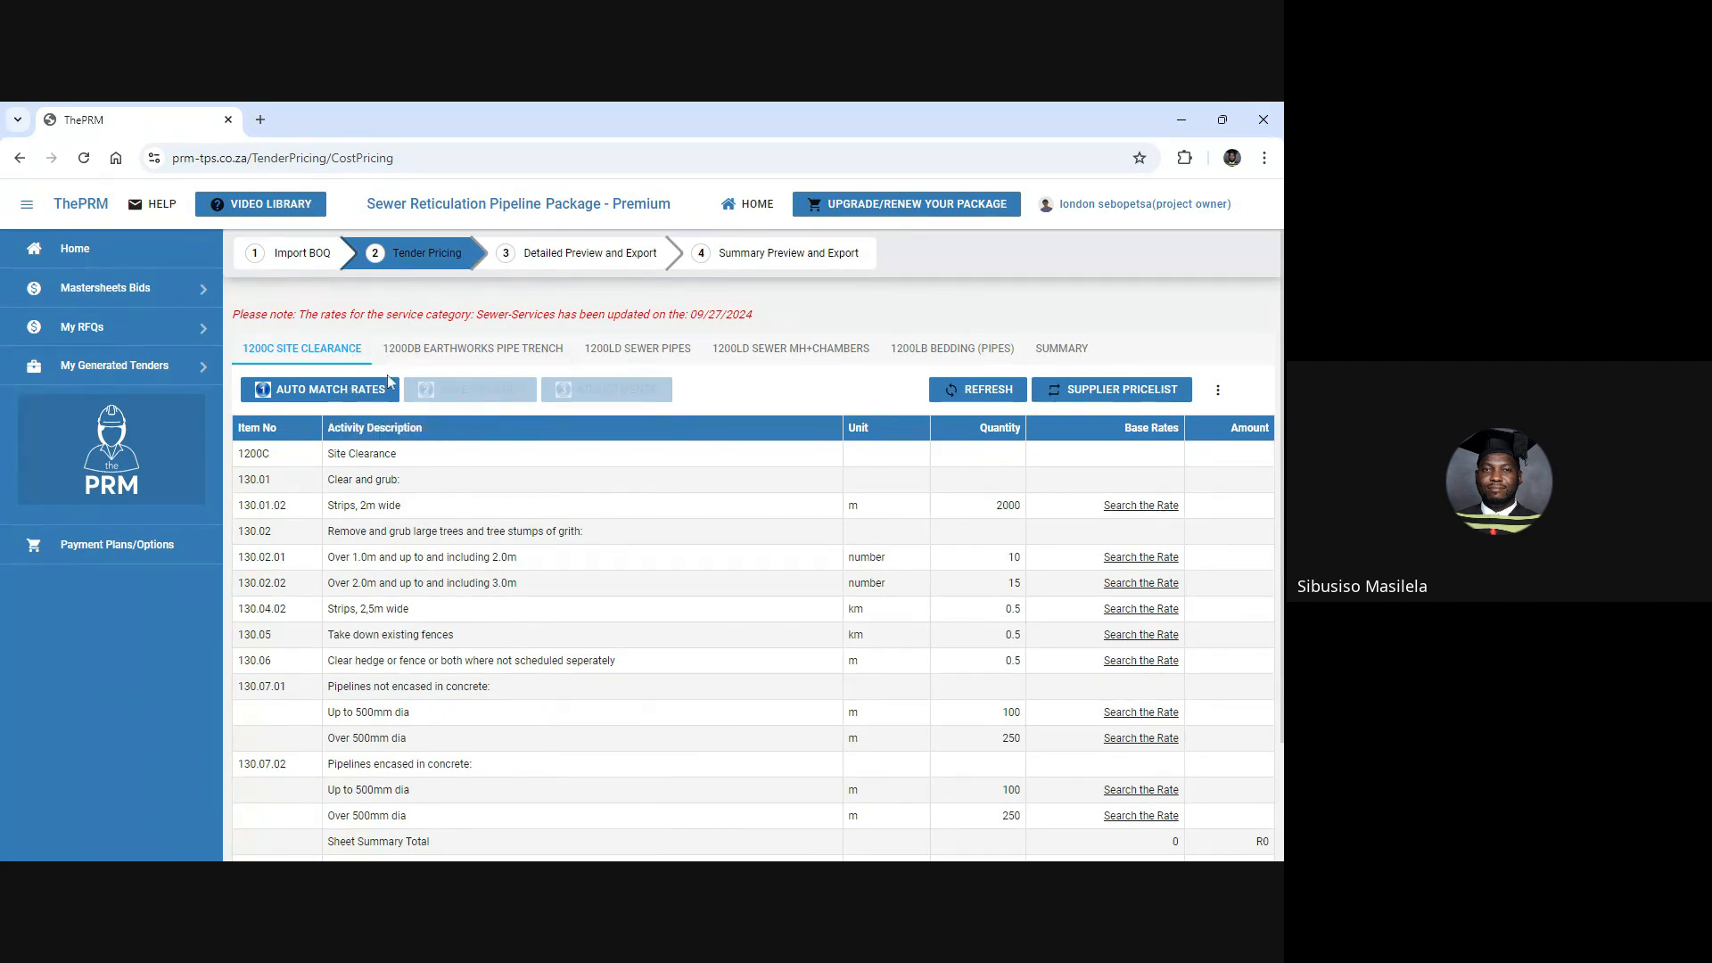
click(304, 392)
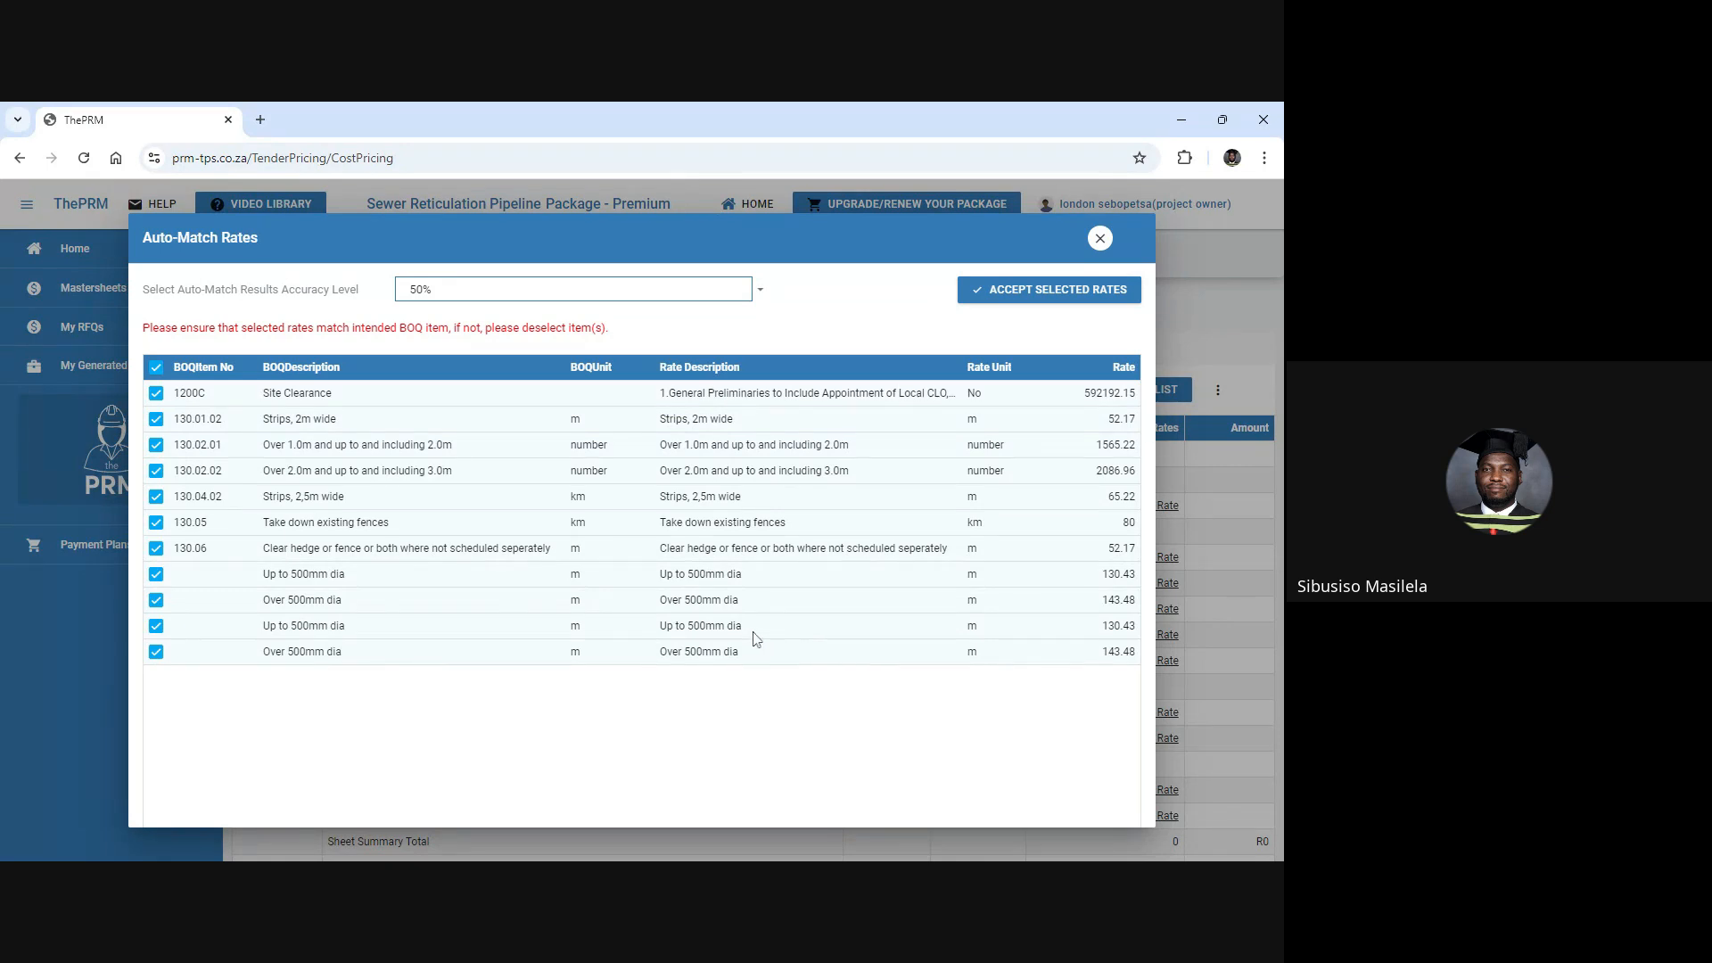
click(157, 394)
click(474, 306)
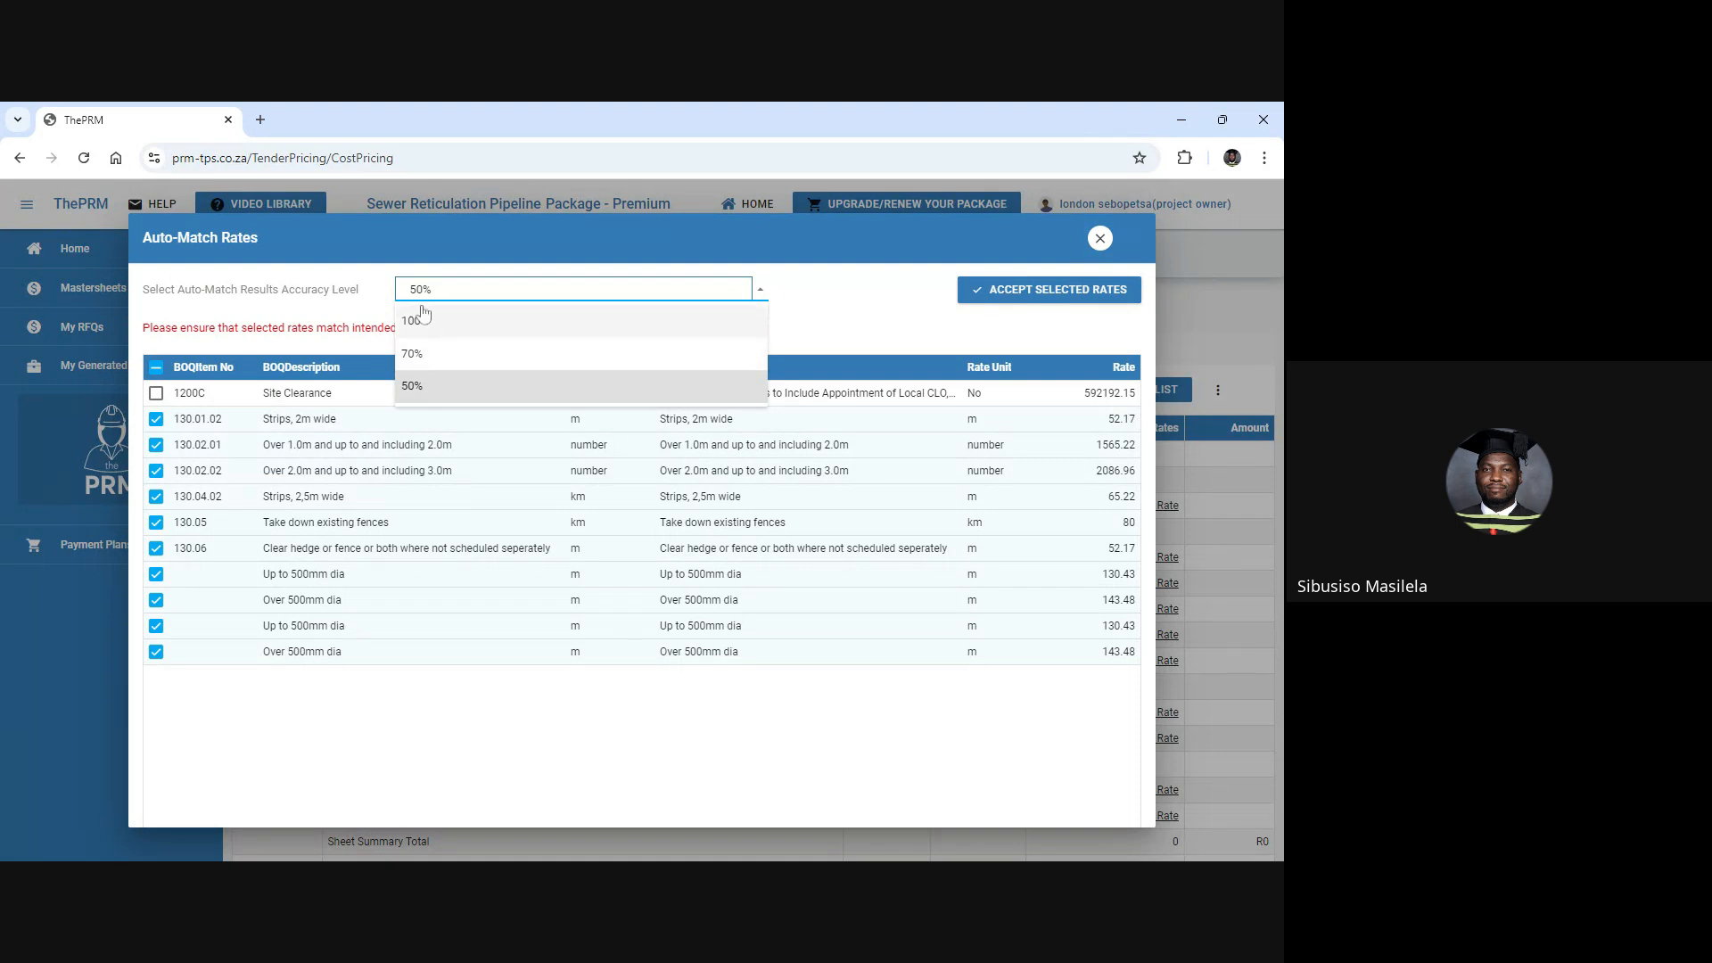
click(348, 299)
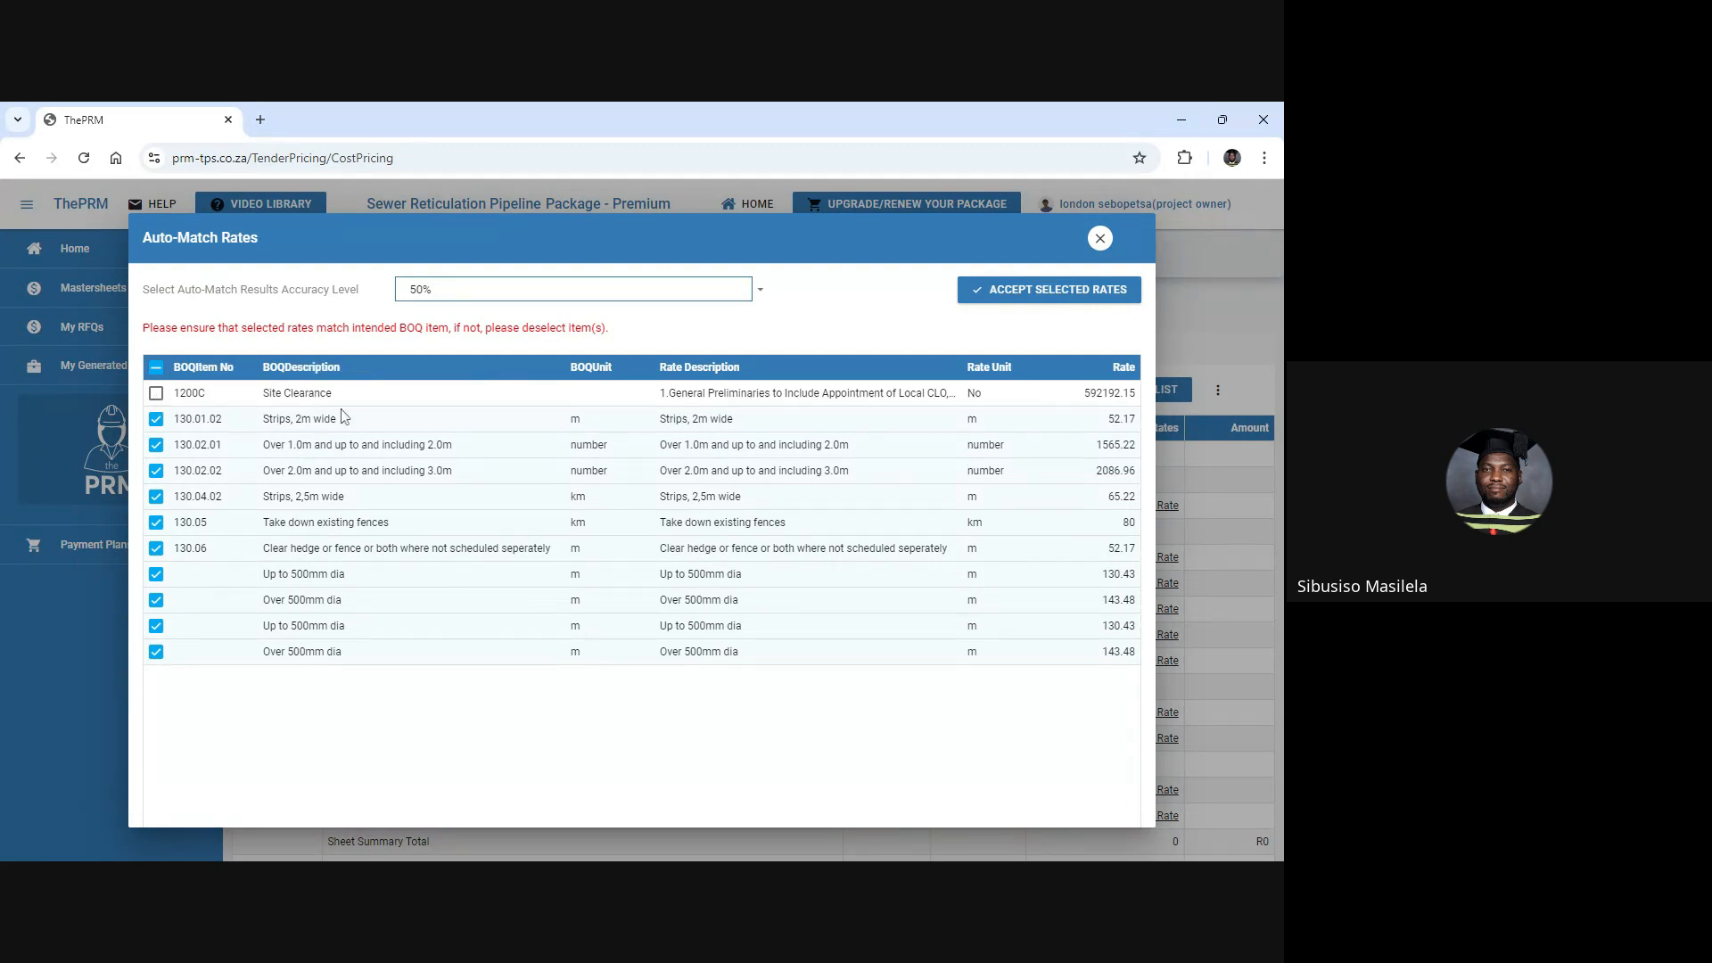
click(1032, 295)
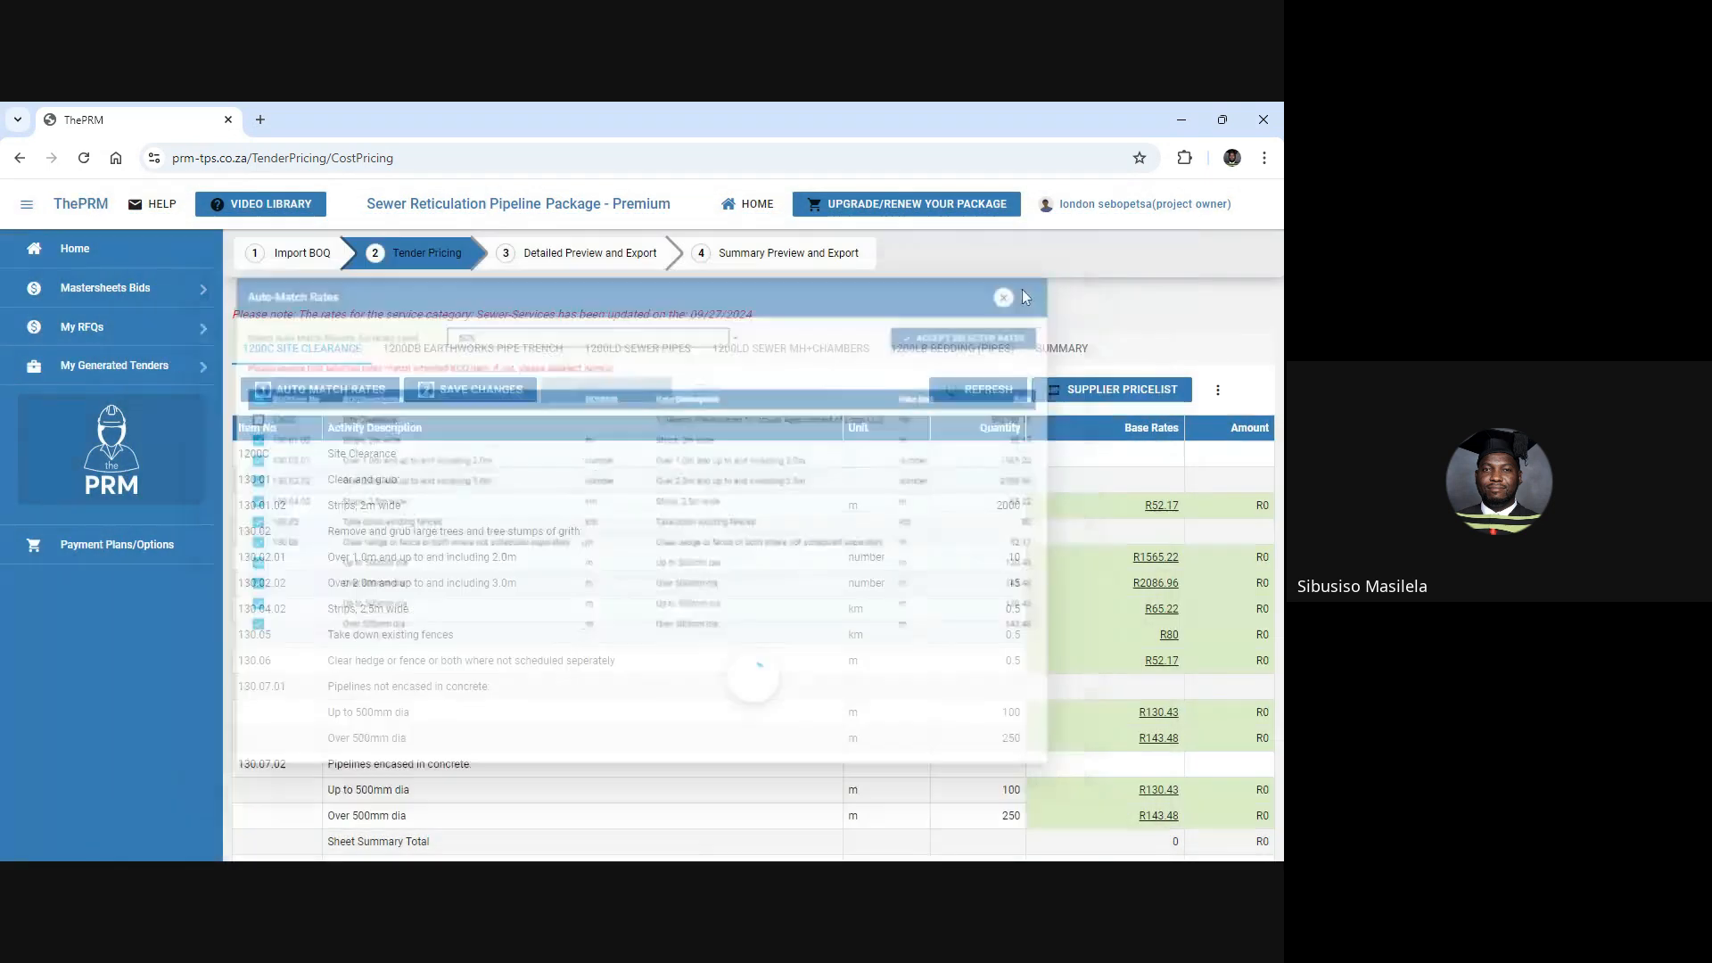
Open the cost adjustments for the Site Clearance sheet and set Material Discount and Plant Ownership to 0%.
scroll(1089, 563, down, 1)
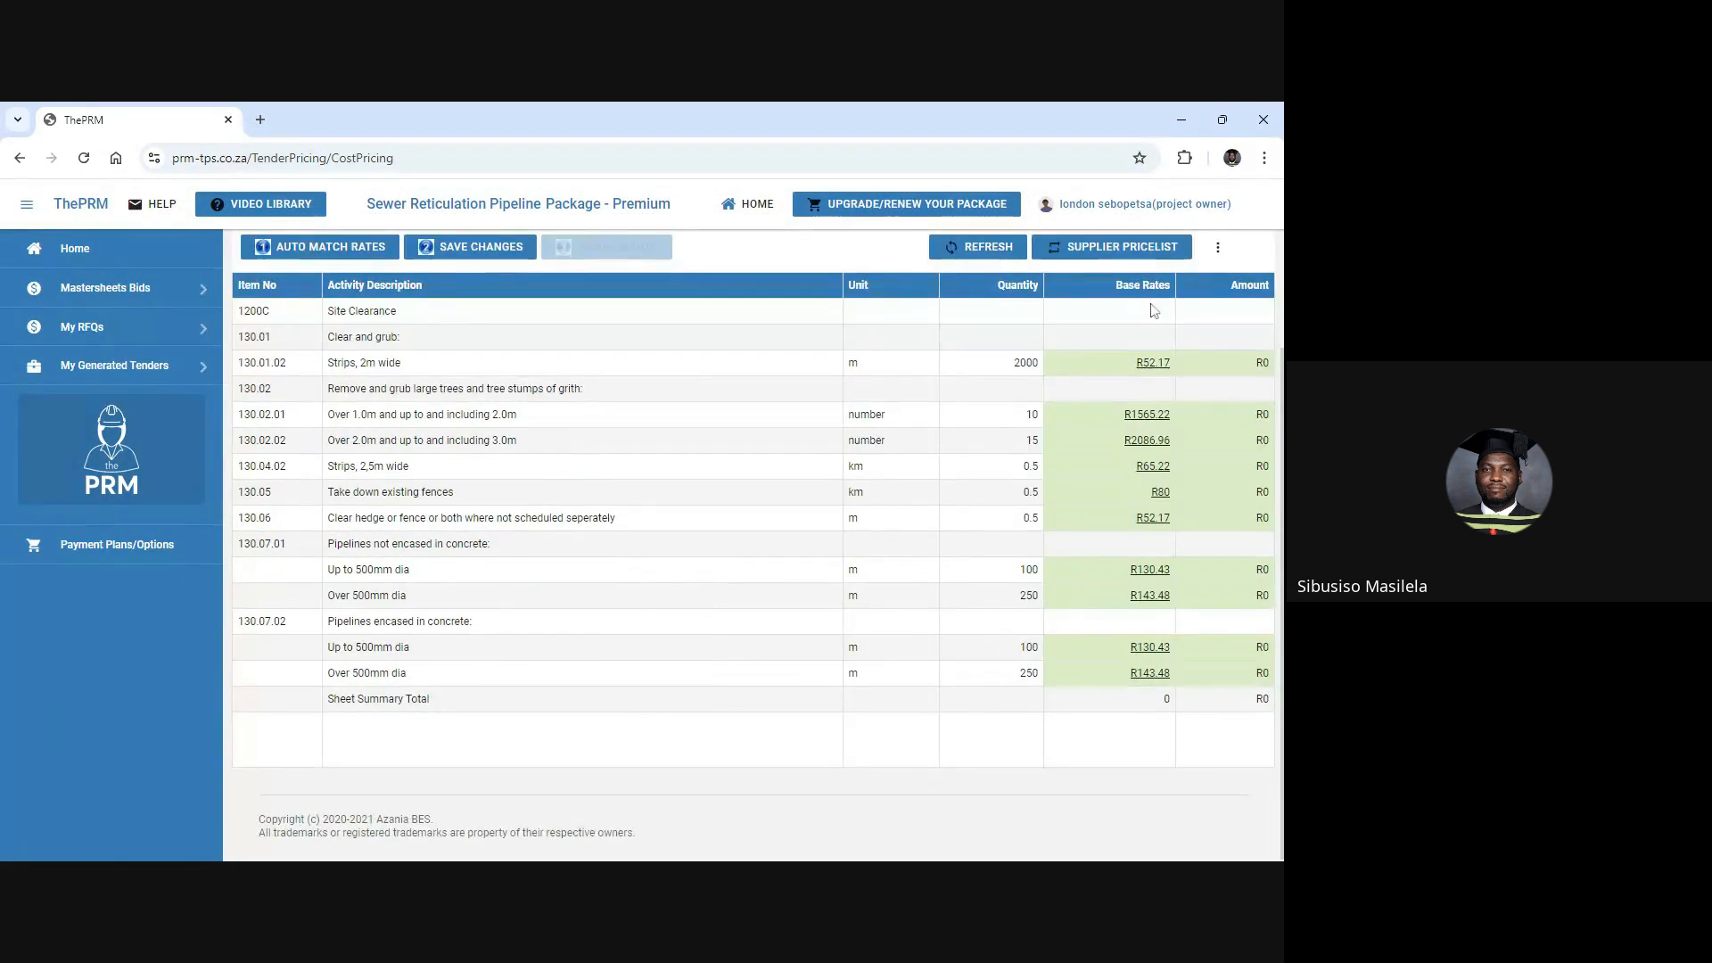
scroll(1106, 710, up, 2)
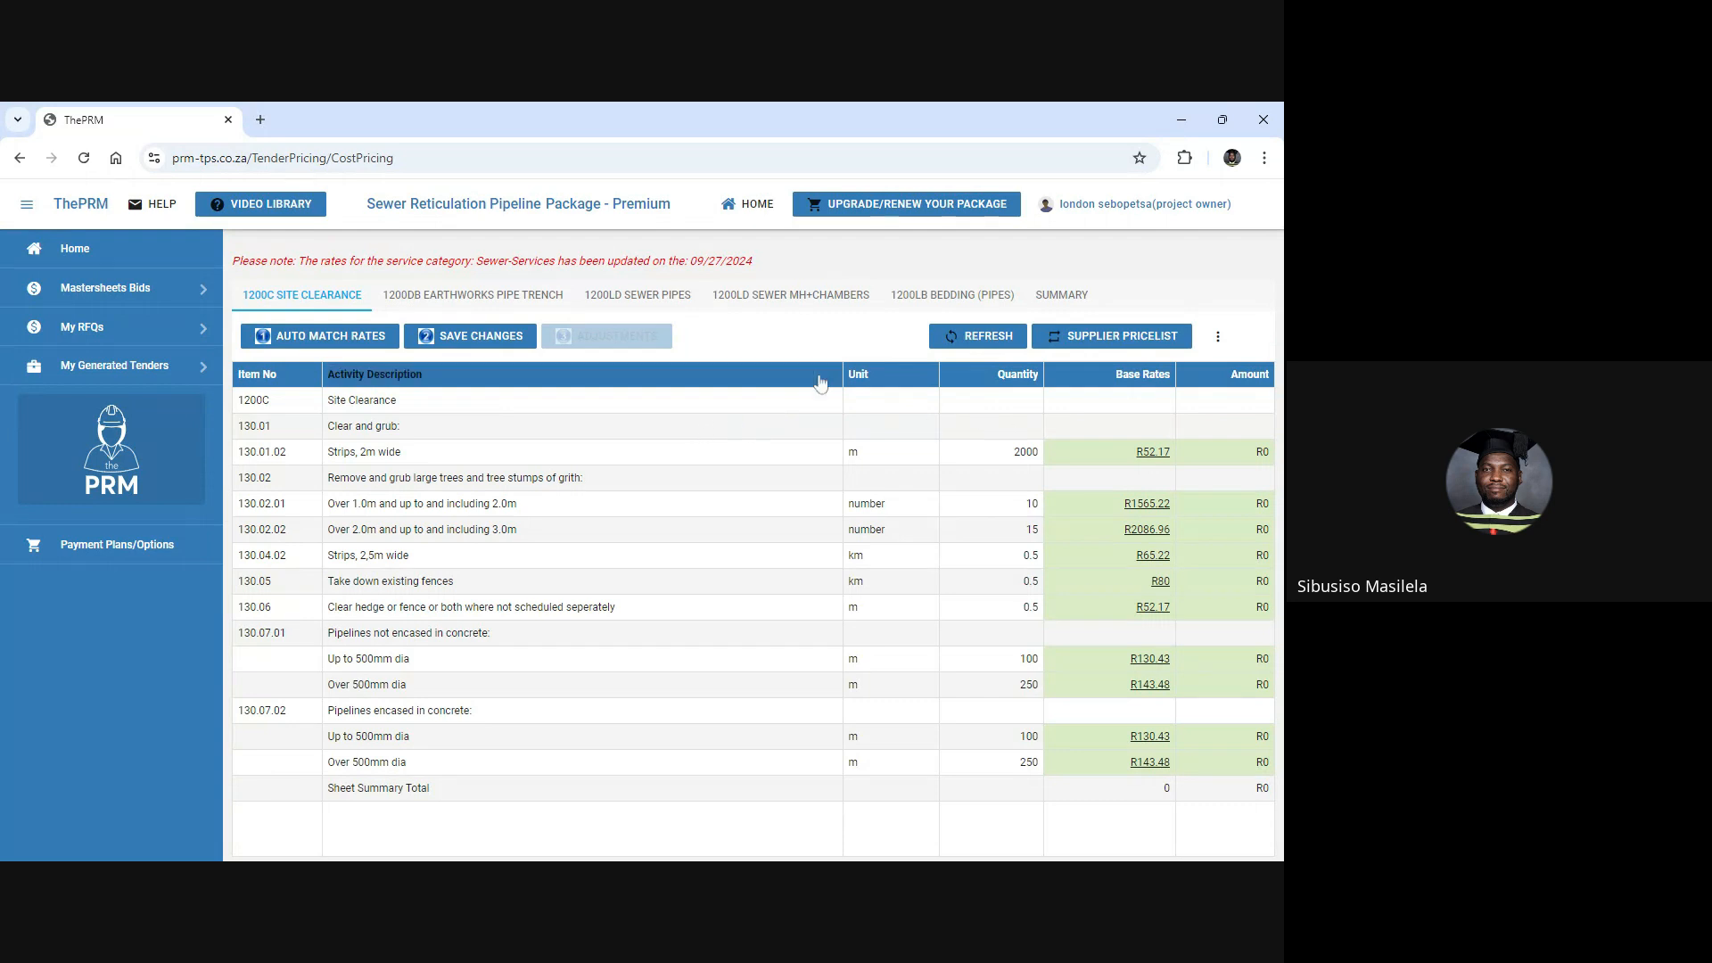
scroll(1102, 524, up, 1)
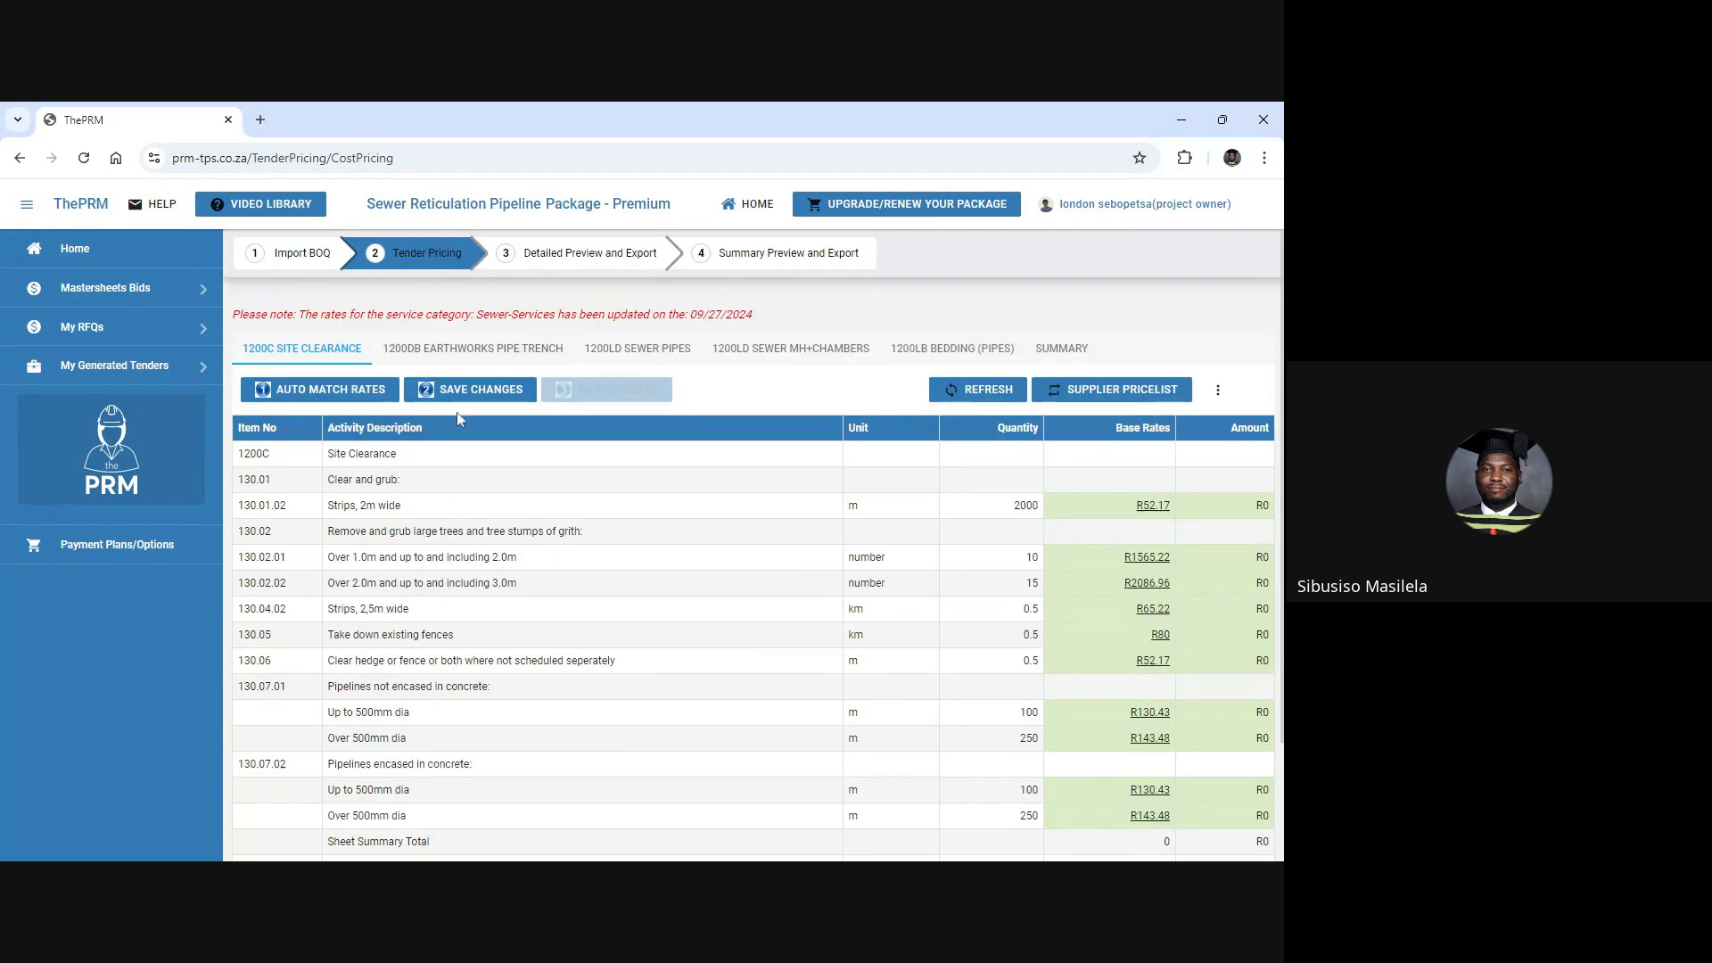
click(610, 389)
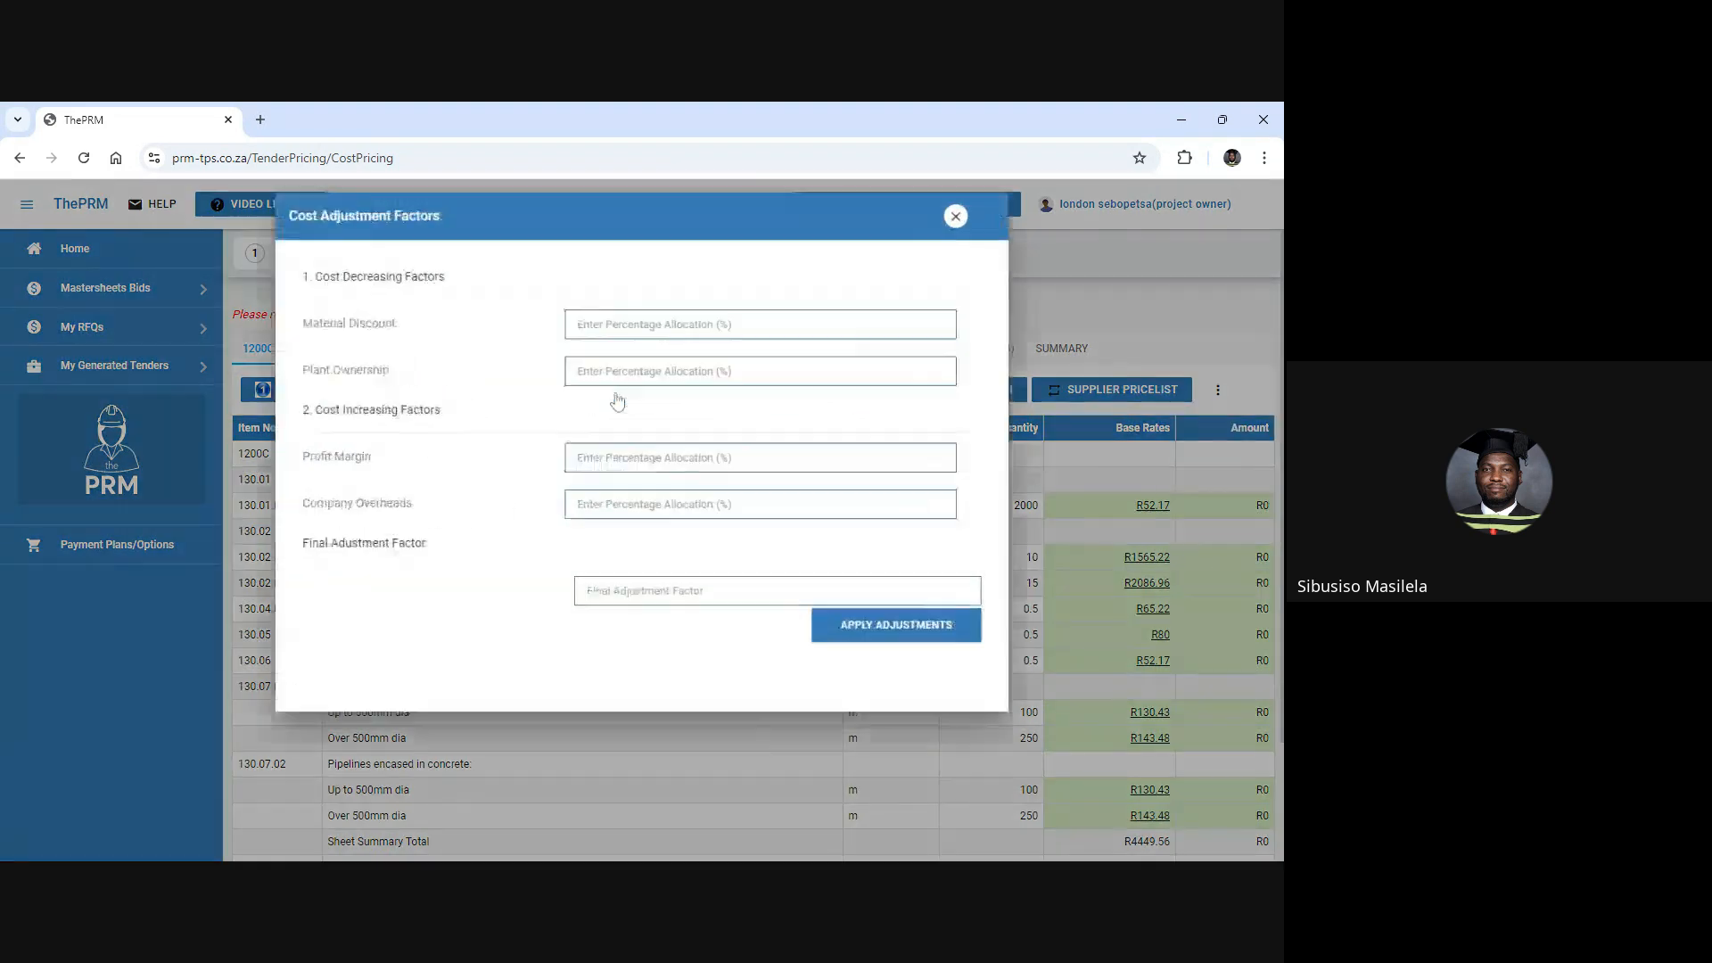
click(821, 323)
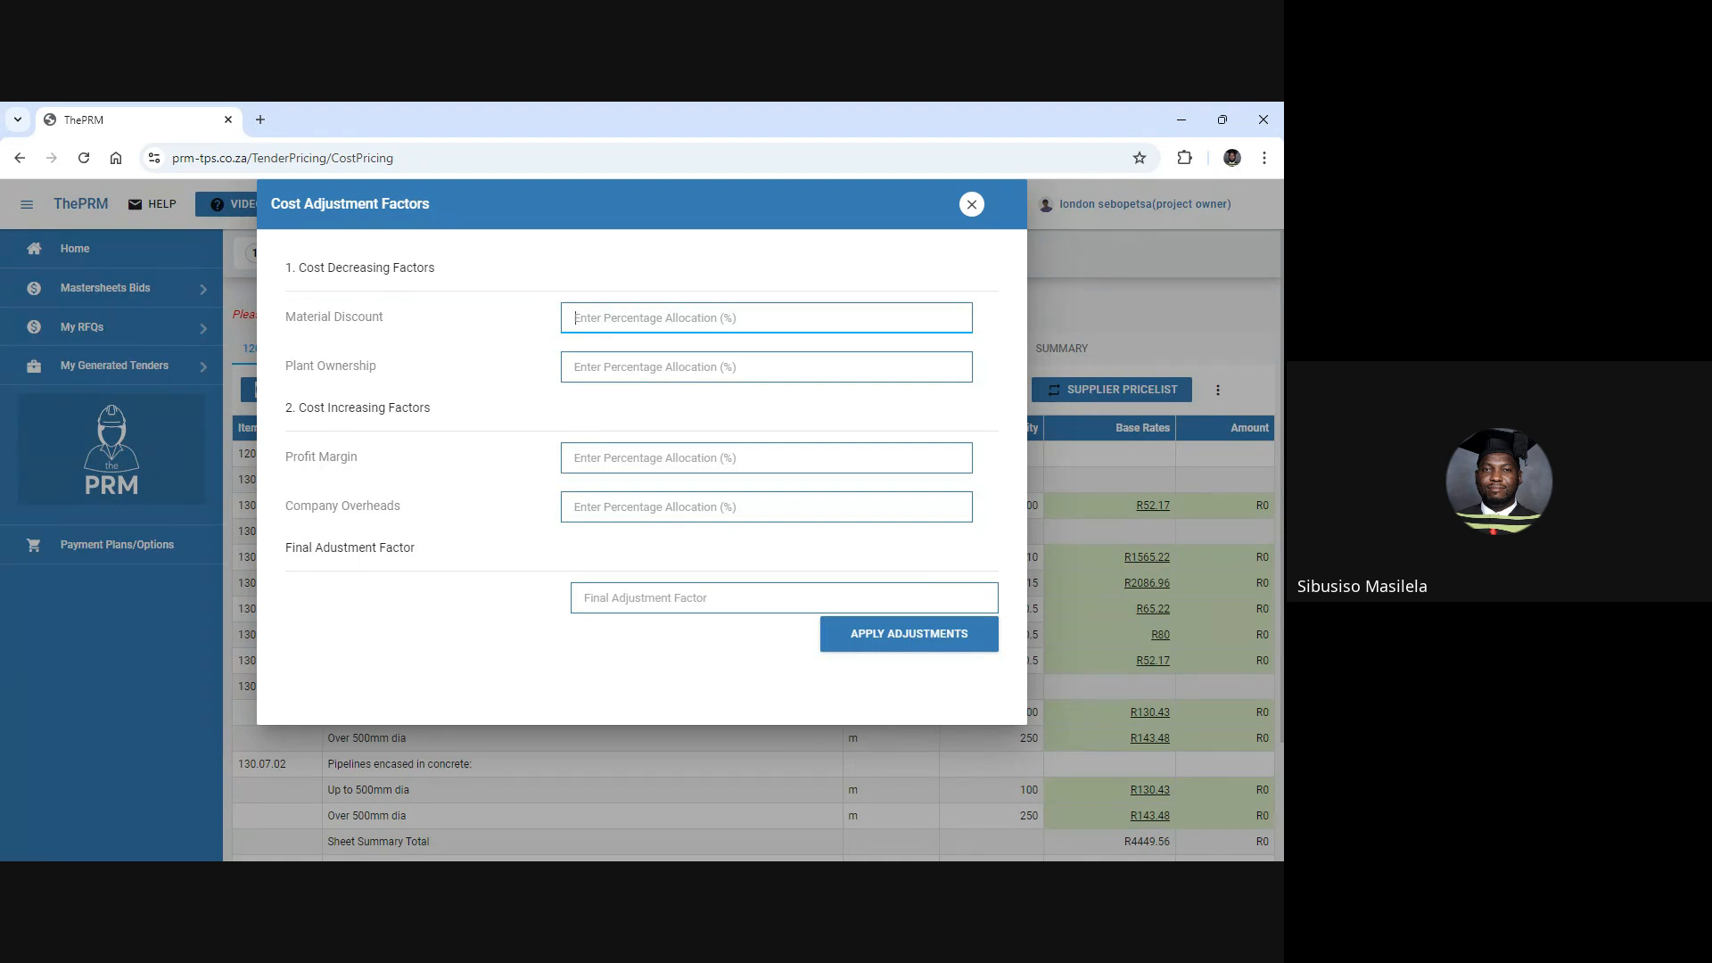
text(0)
click(760, 359)
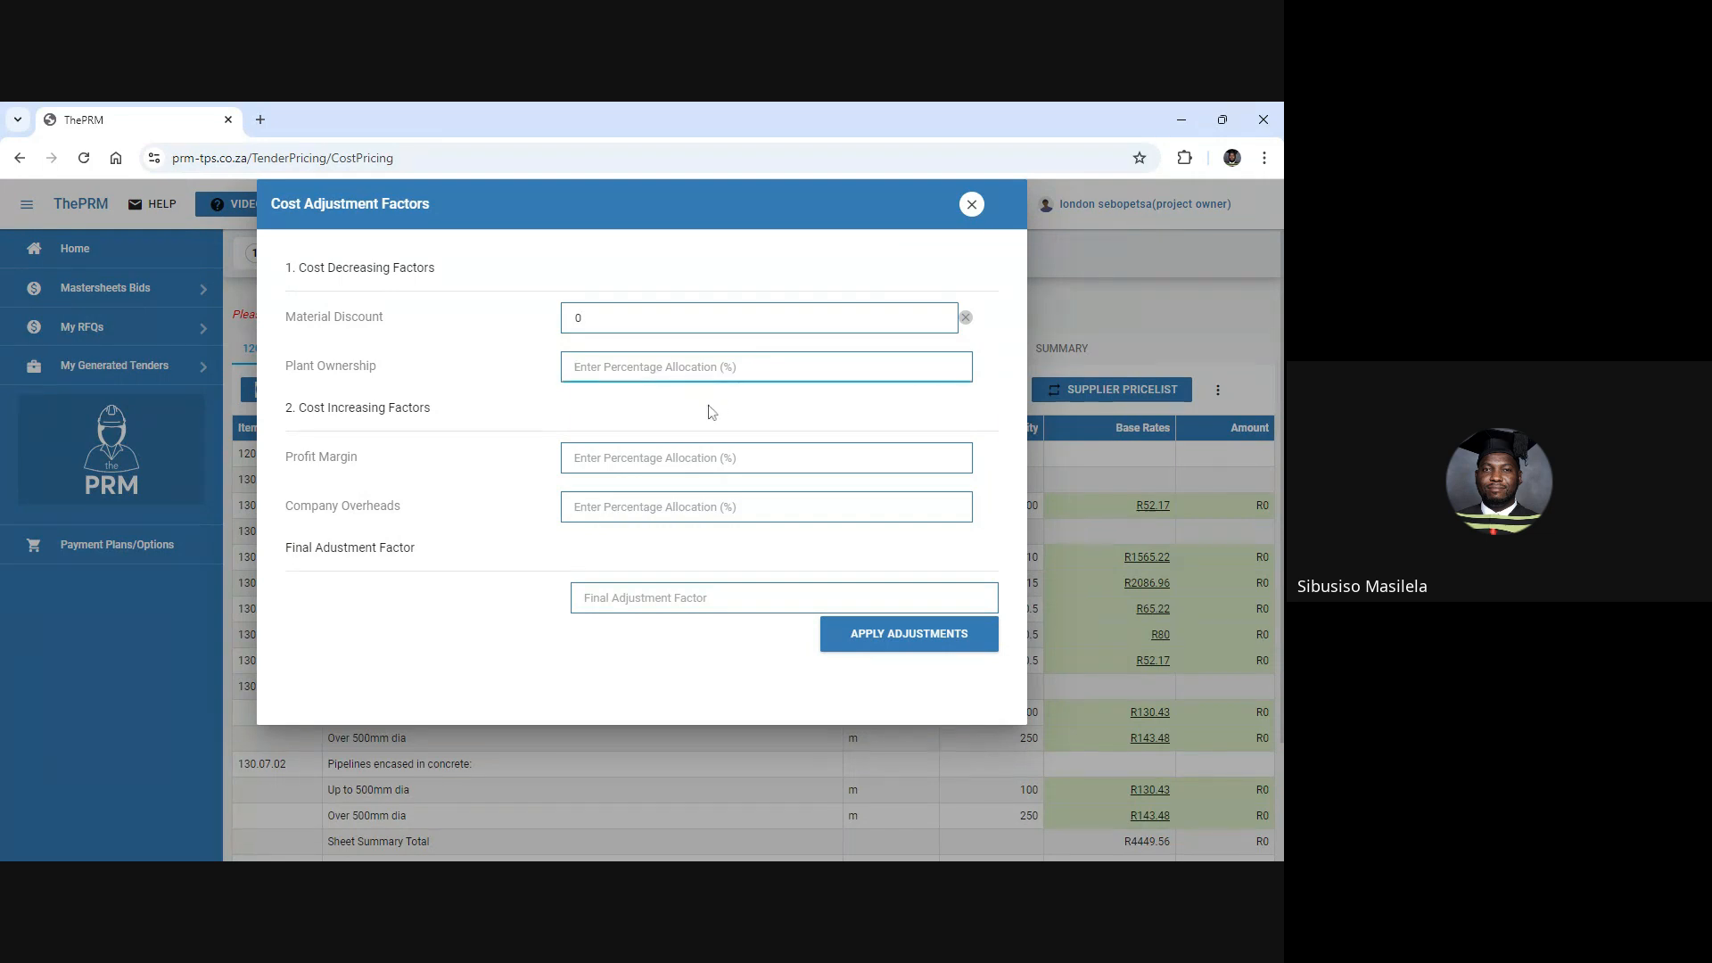
text(0)
Set the Profit Margin to 18% and Company Overheads to 7%, apply the adjustments to Site Clearance and review the final rates.
click(767, 457)
text(18)
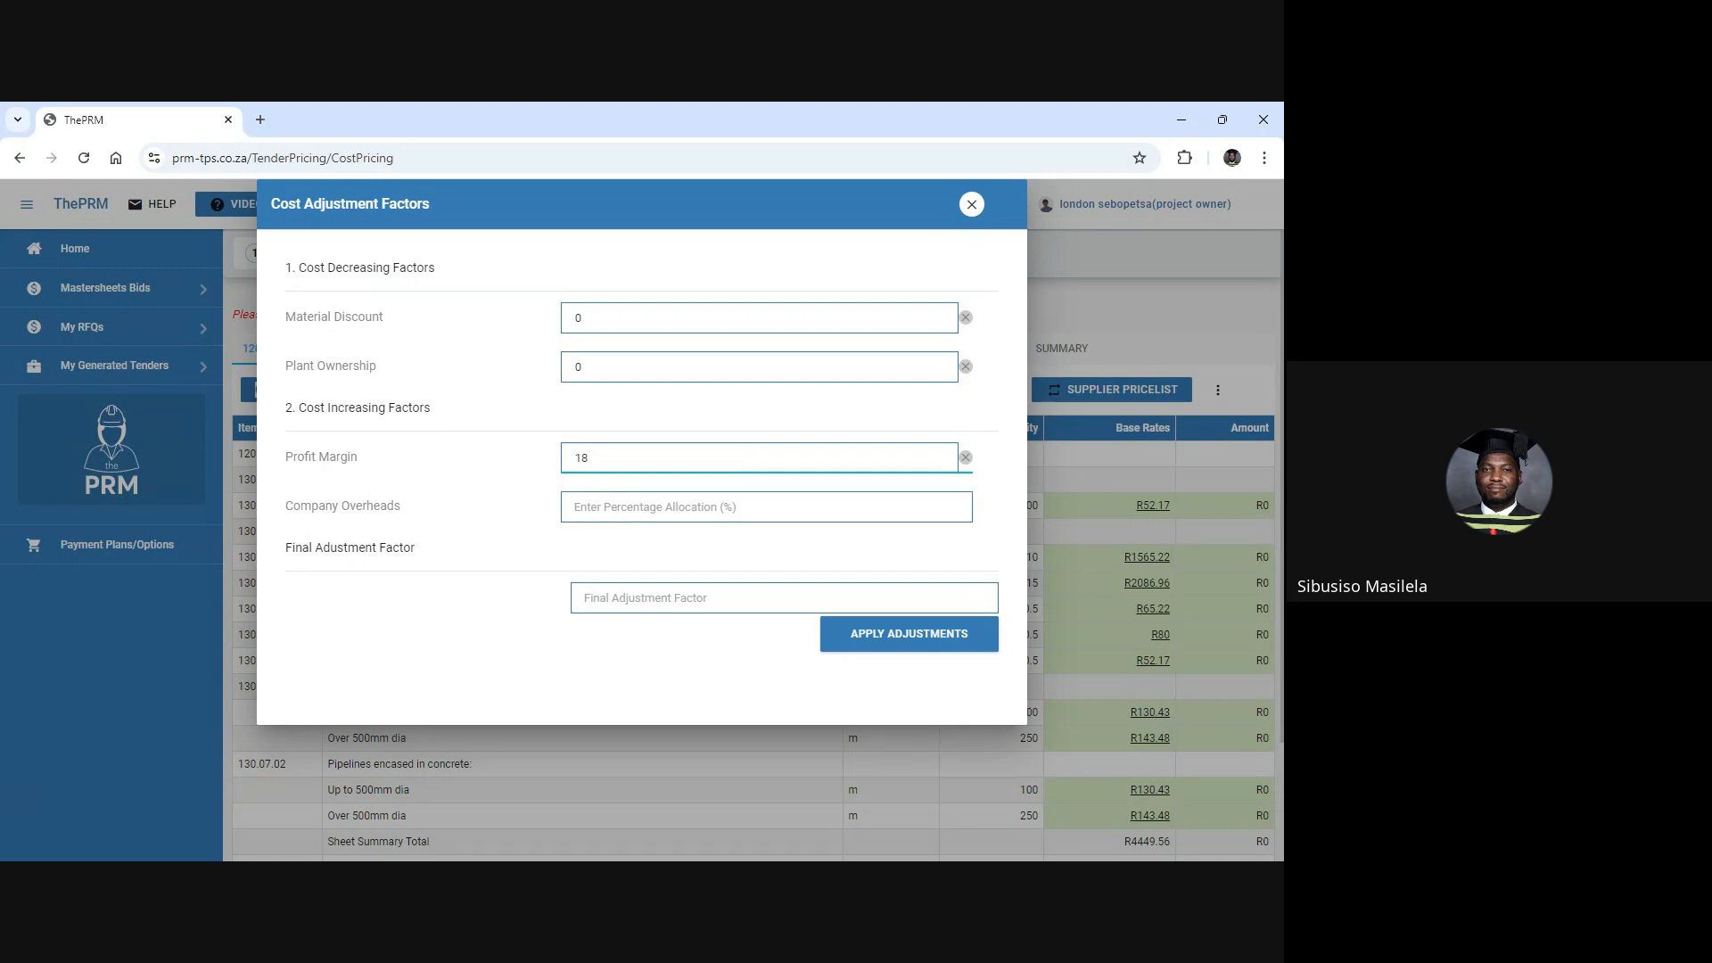
key(Tab)
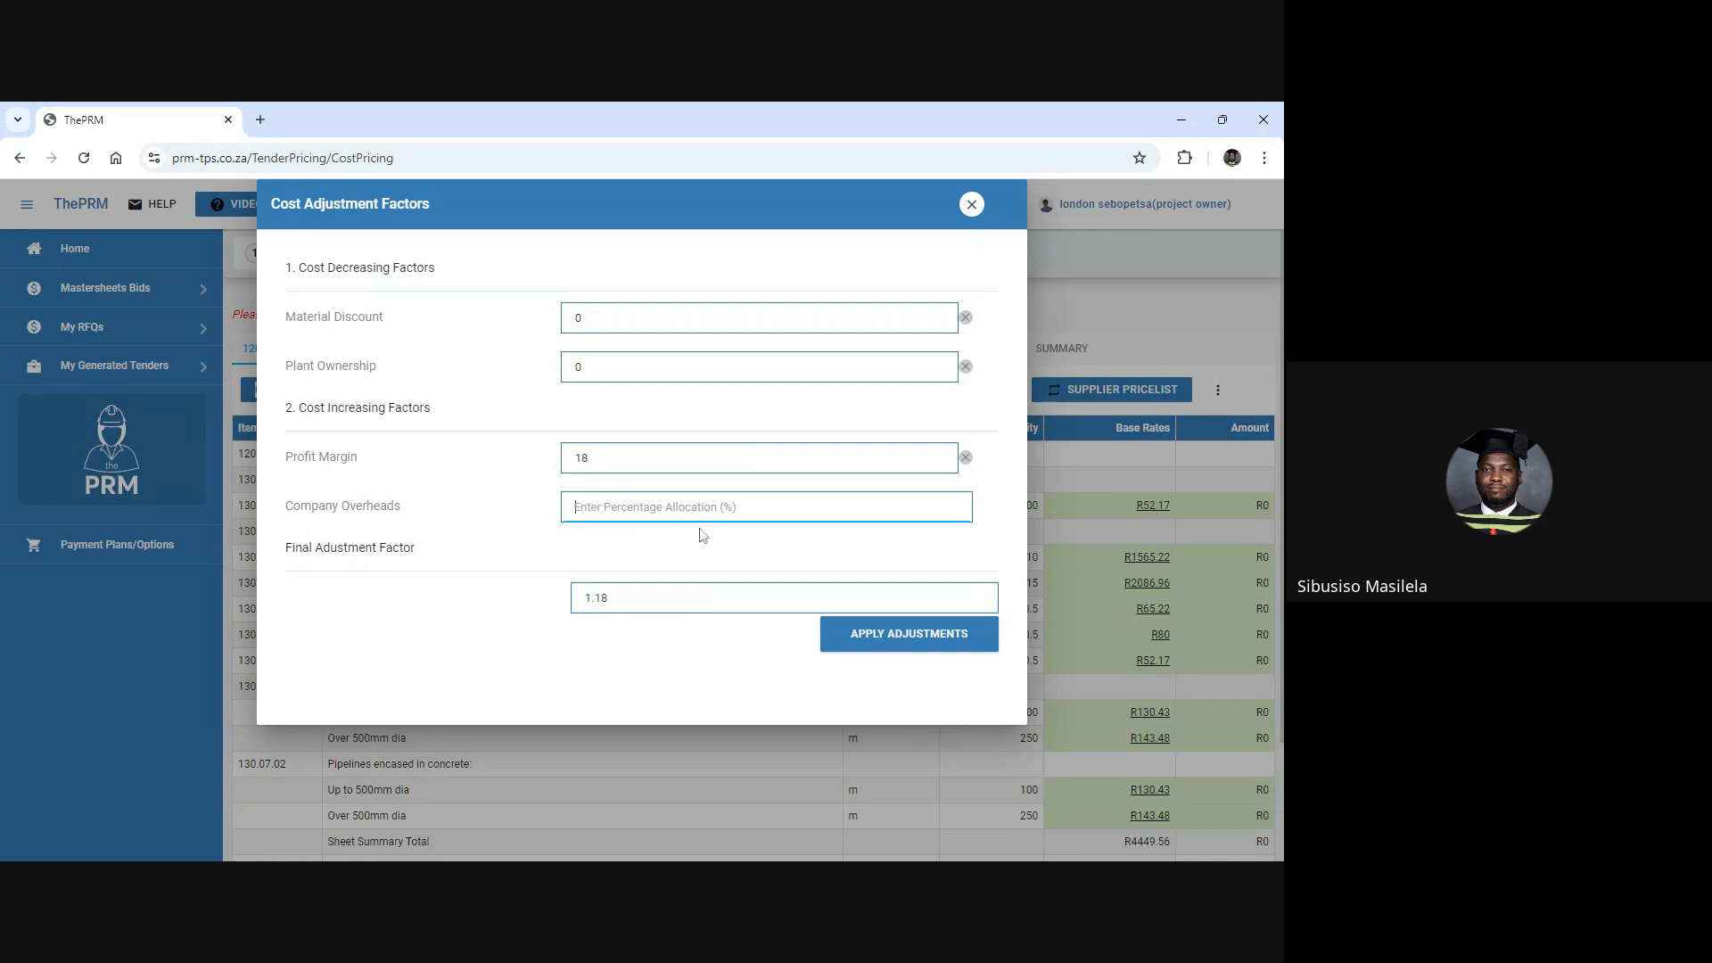
text(7)
key(shift+Tab)
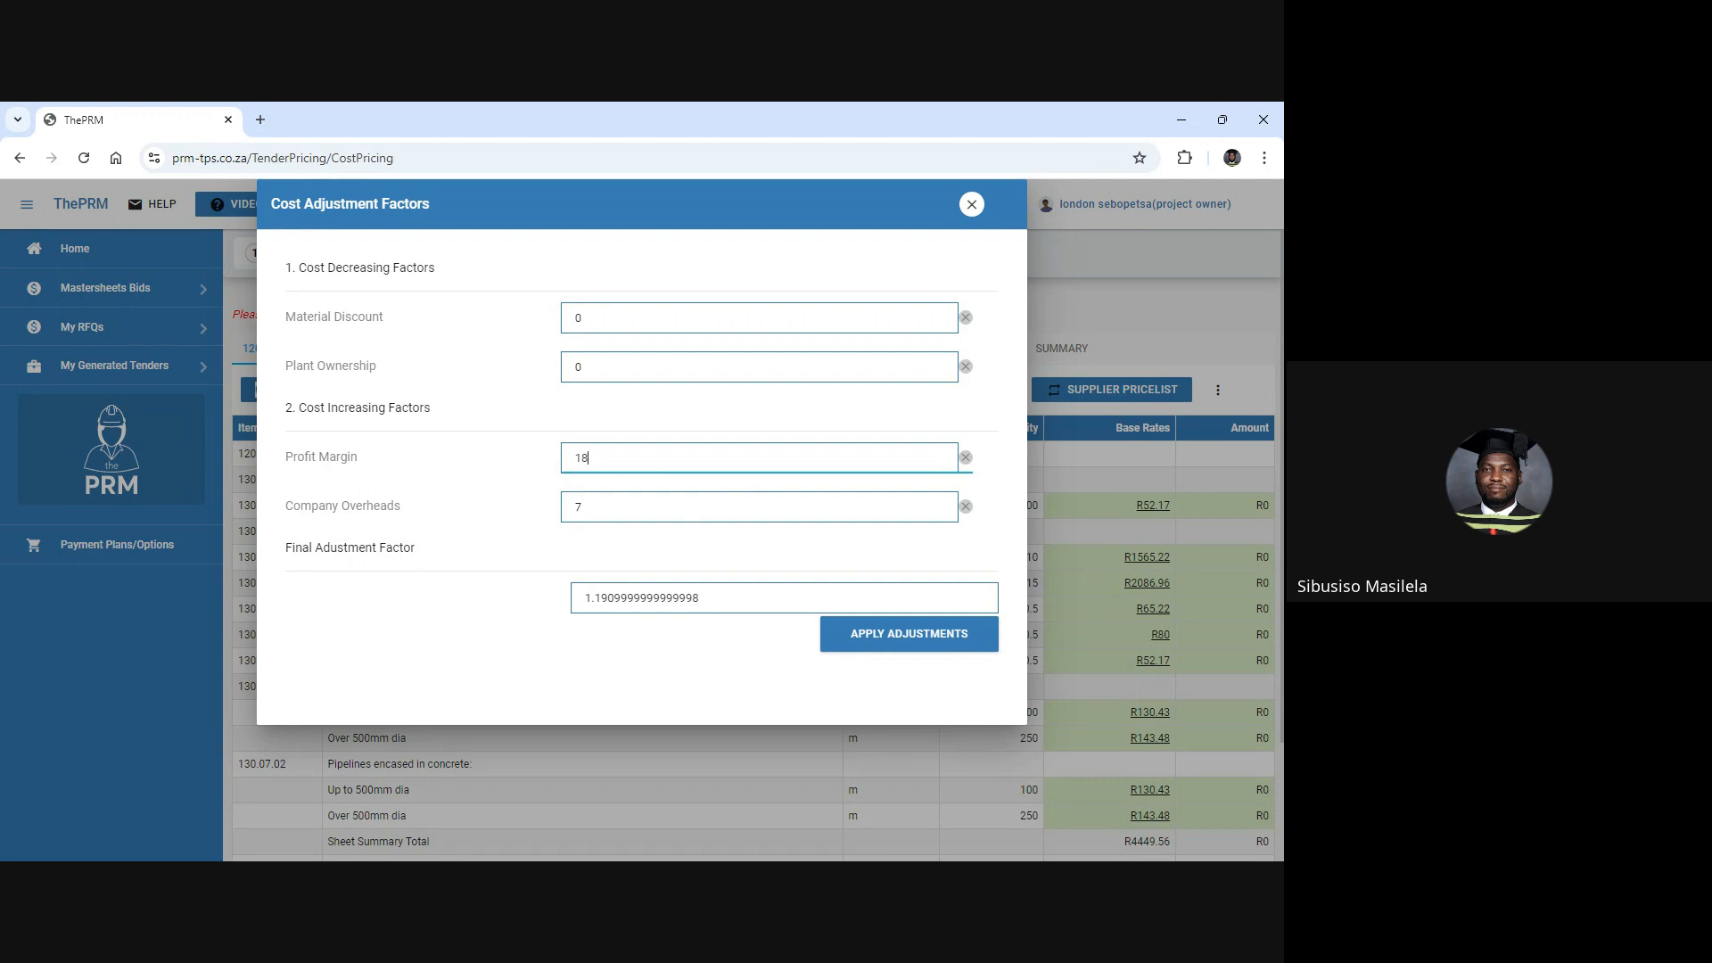
click(908, 636)
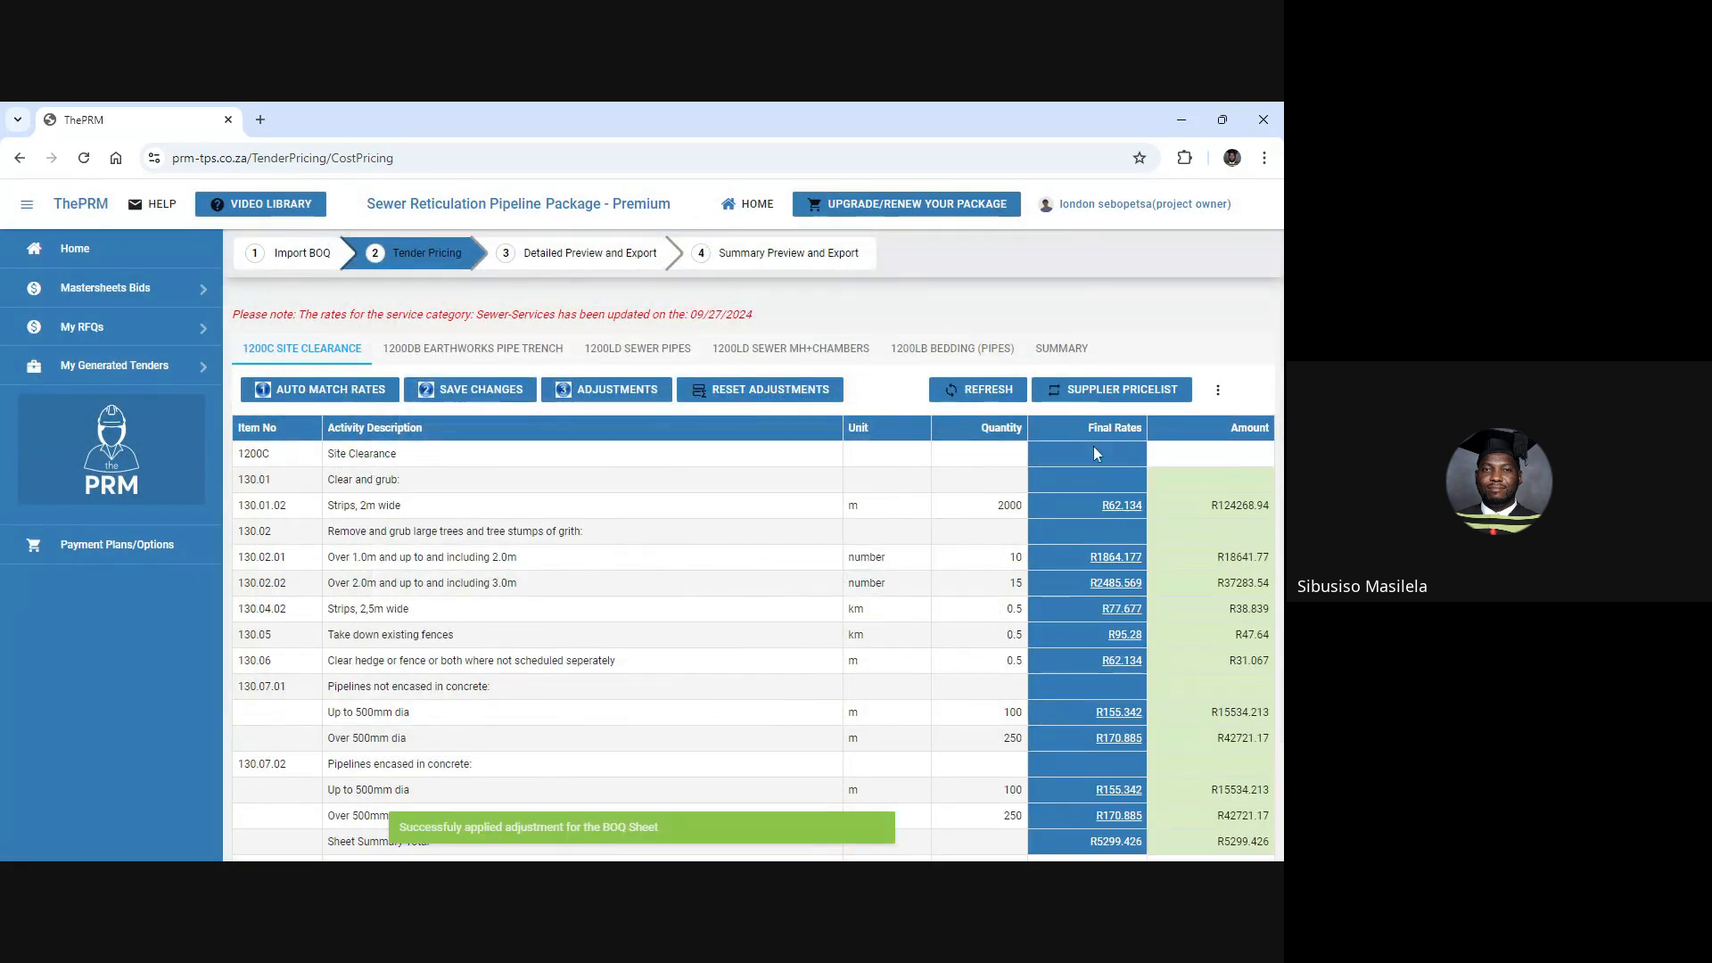
scroll(1115, 803, down, 2)
scroll(1109, 726, up, 2)
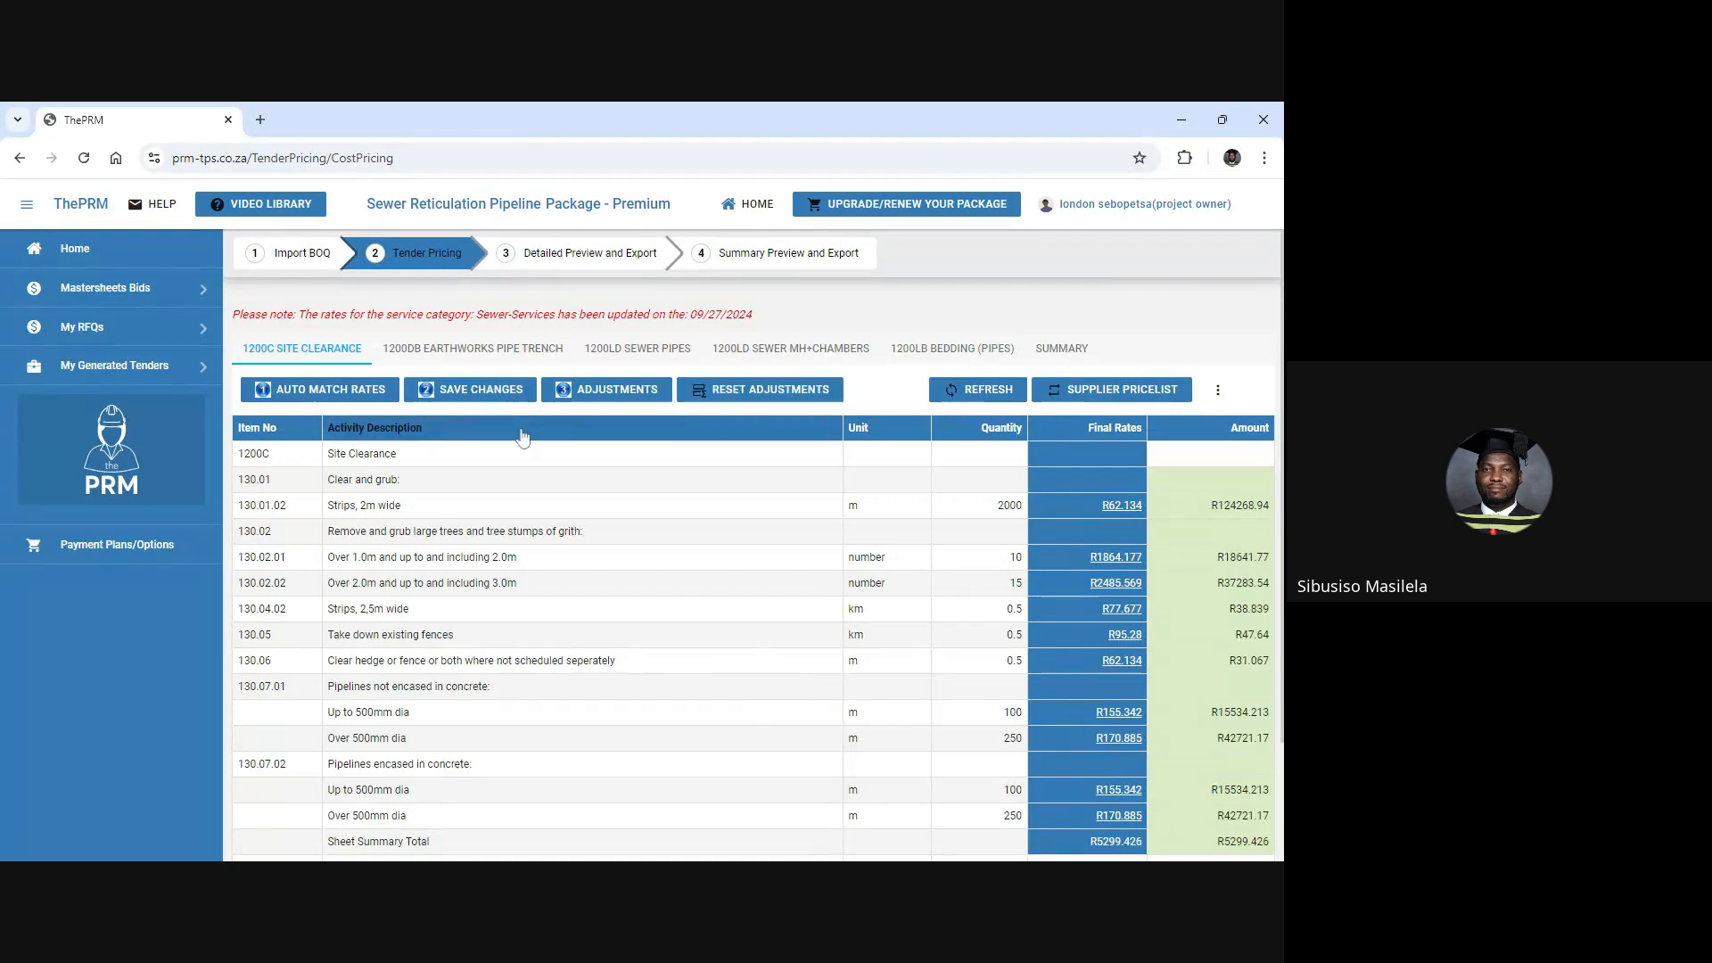
scroll(698, 562, down, 2)
scroll(698, 561, up, 2)
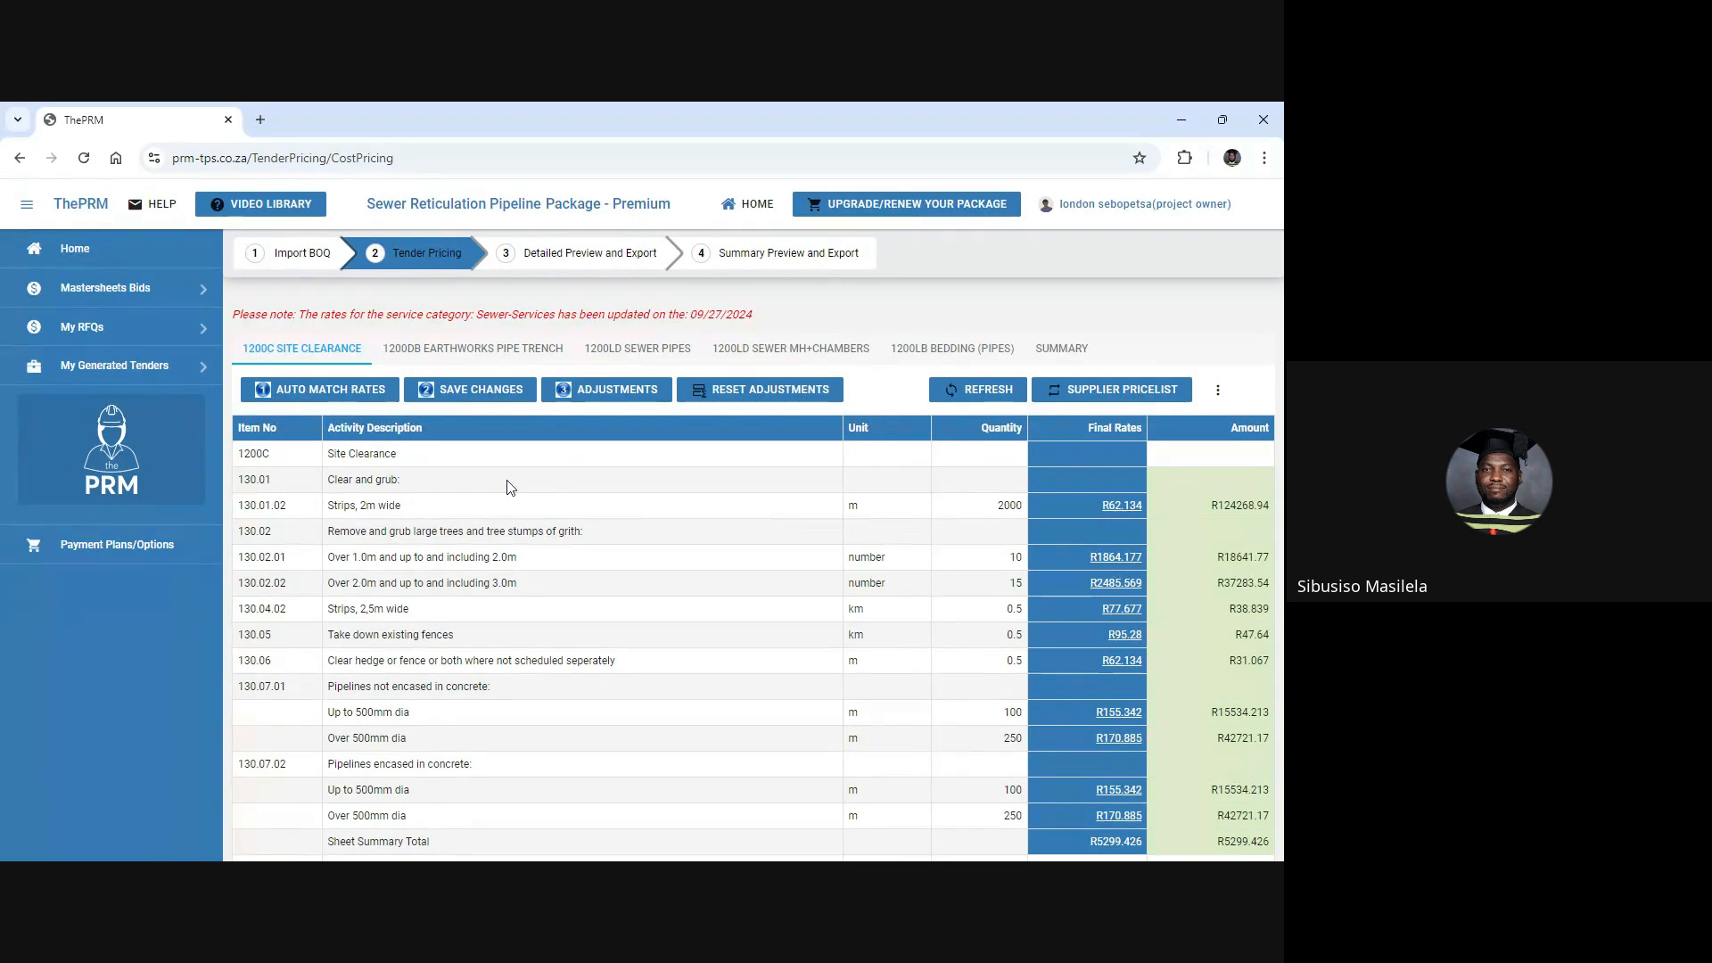
Auto-match the Earthworks Pipe Trench rates at 50% accuracy, deselect item 142.16 Finishing and accept the remaining matches across both result pages.
click(451, 355)
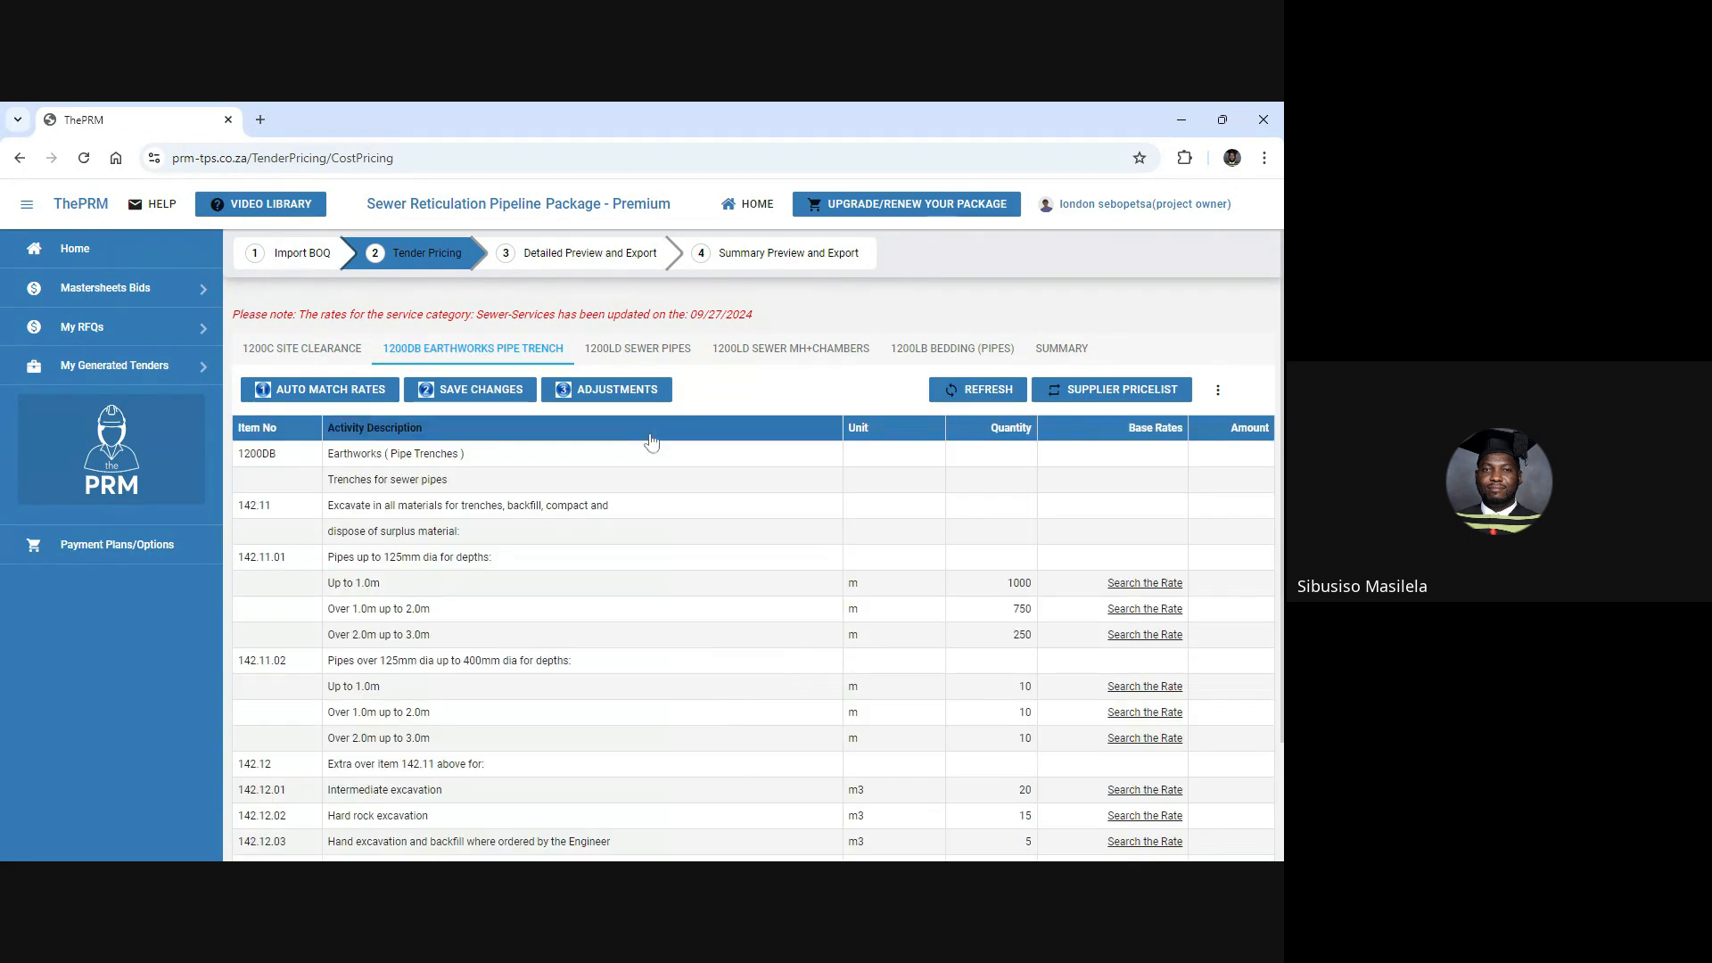
click(337, 392)
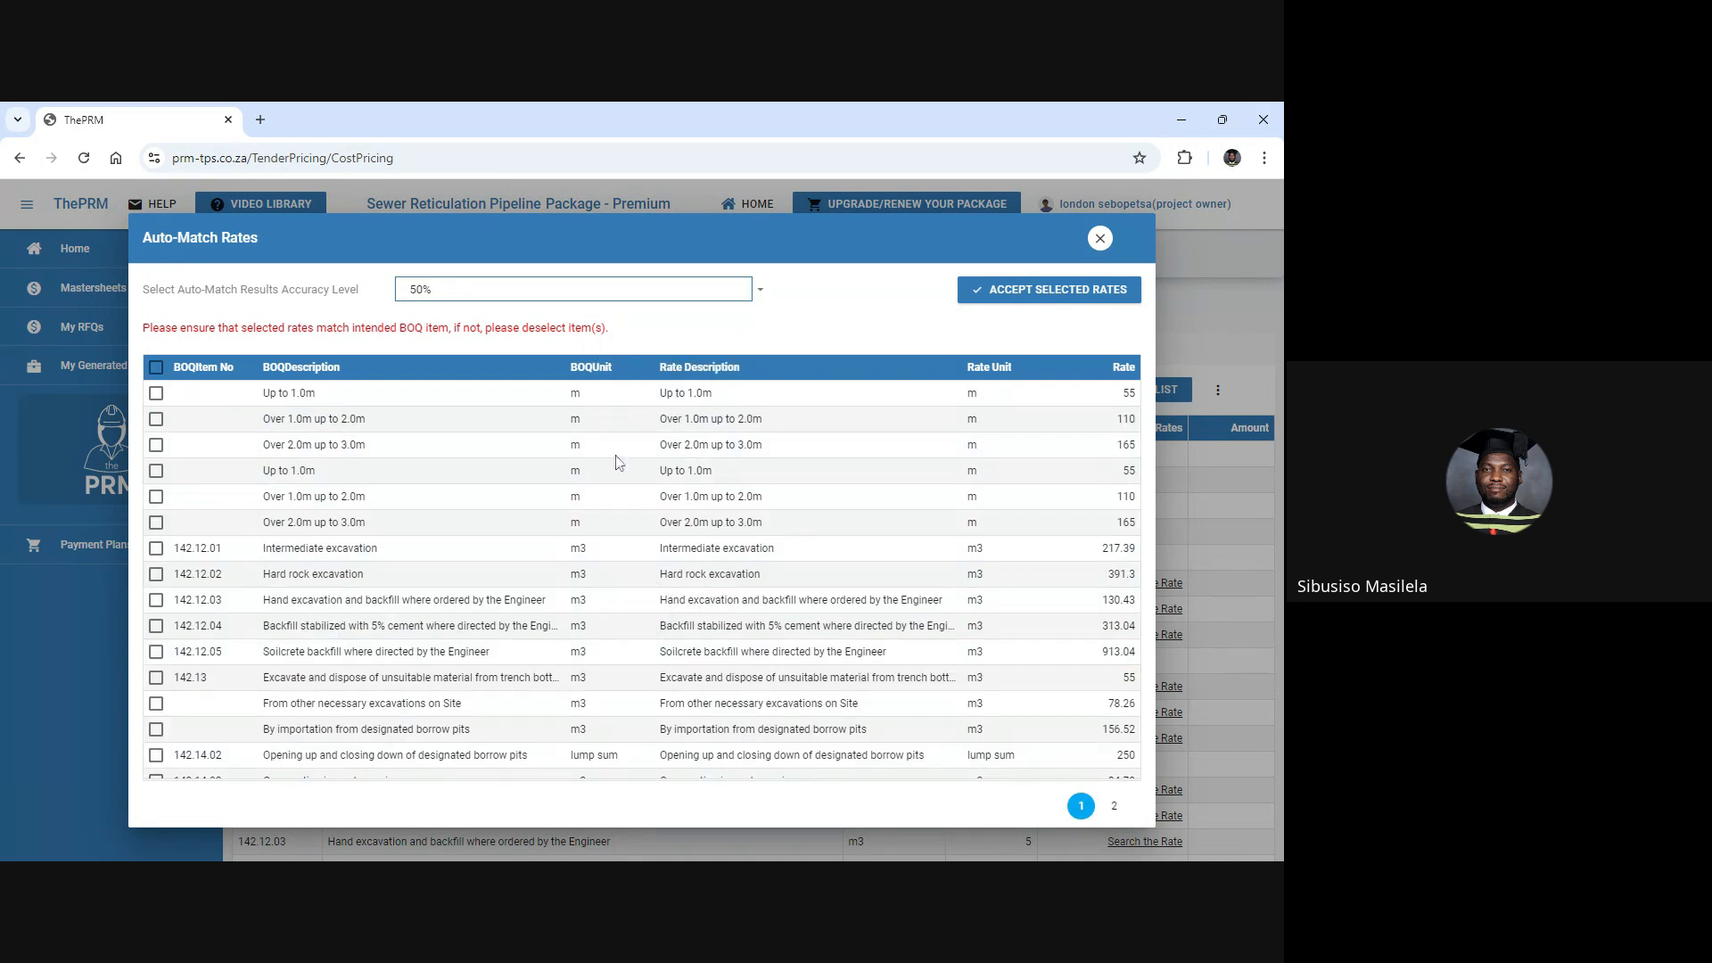
scroll(727, 539, down, 2)
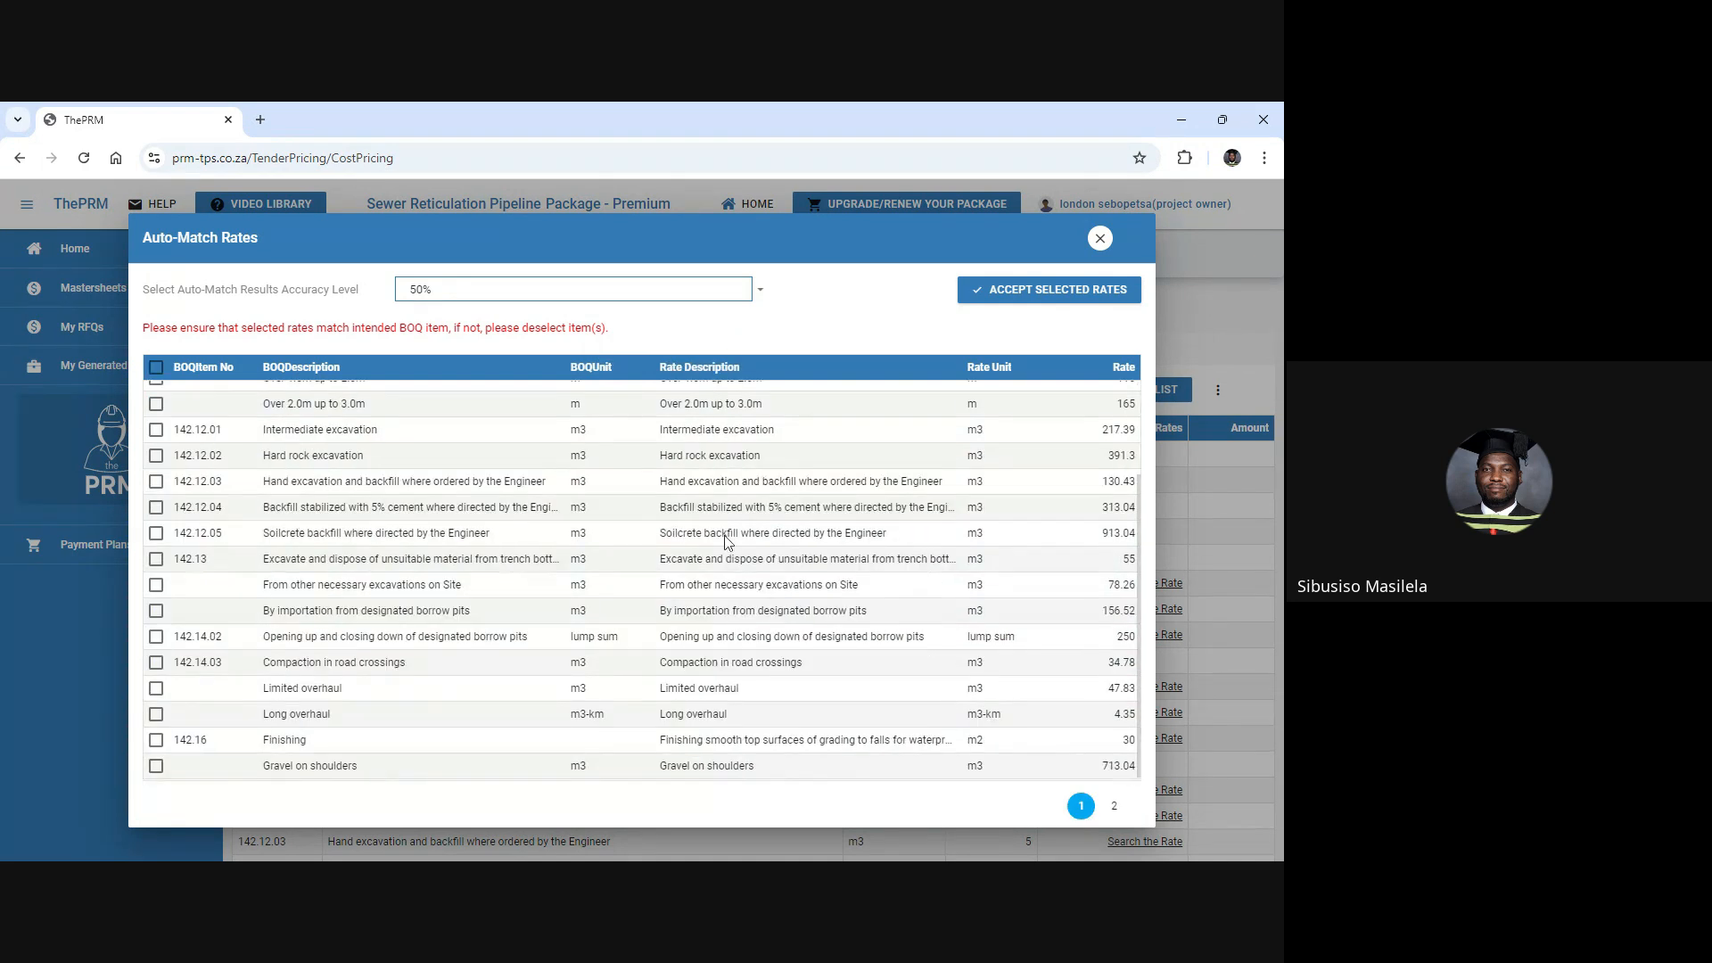
click(1114, 806)
click(1080, 806)
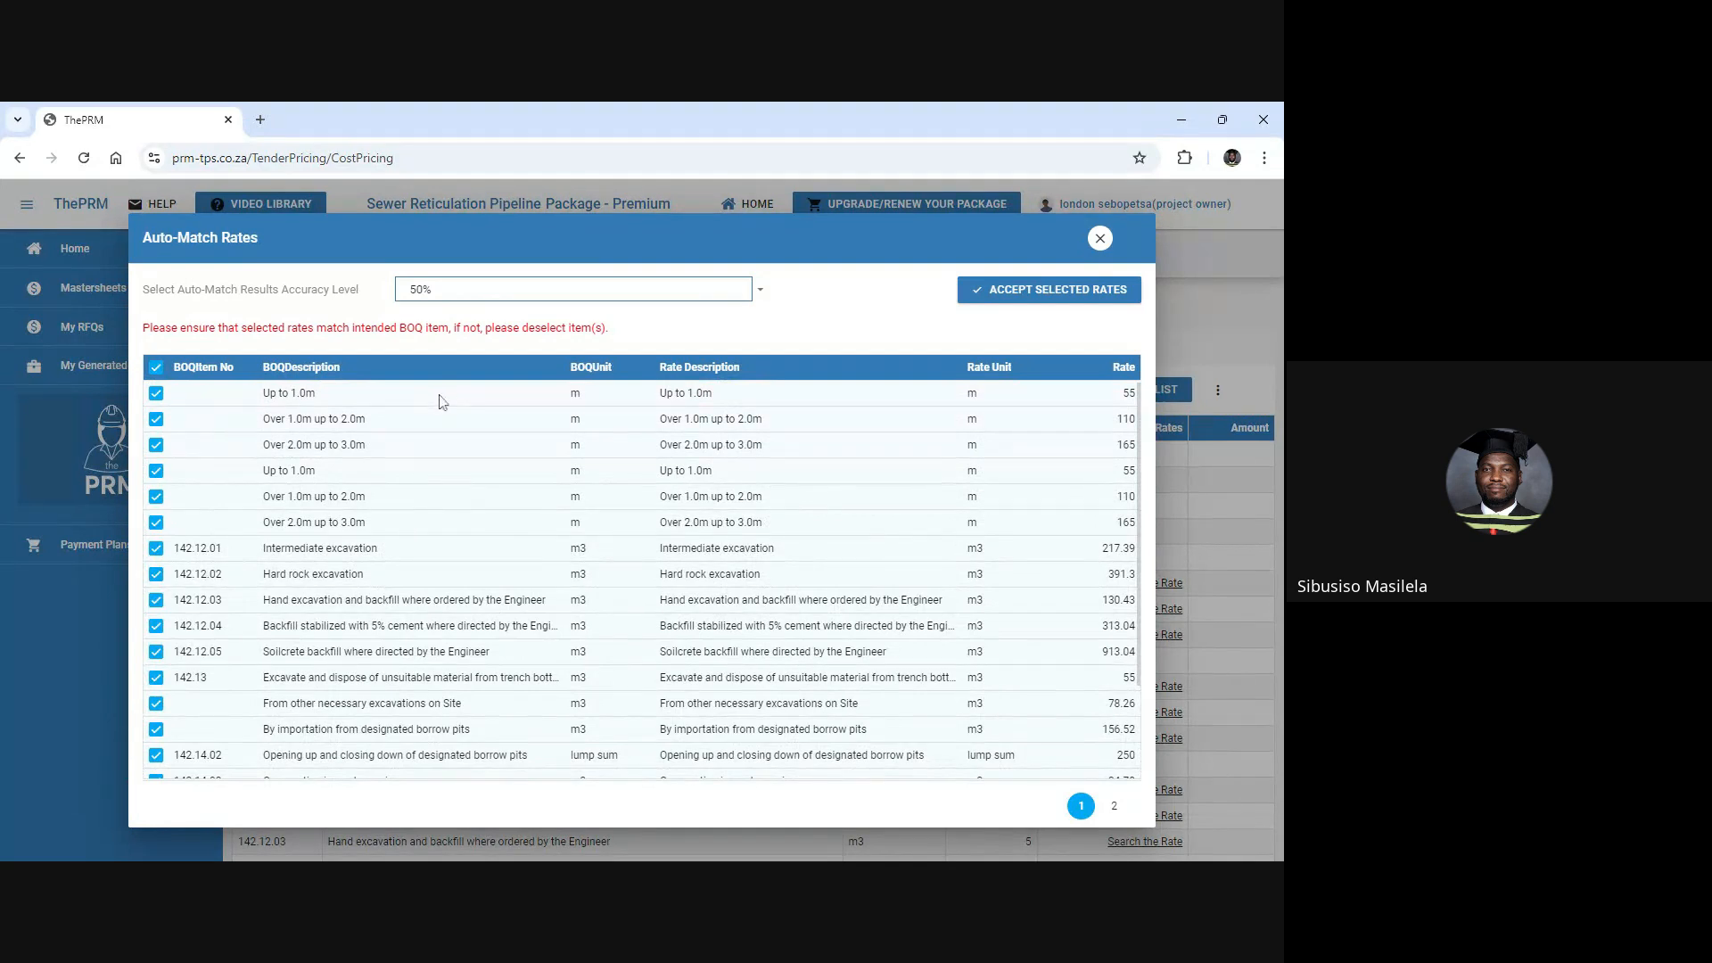
scroll(223, 423, down, 3)
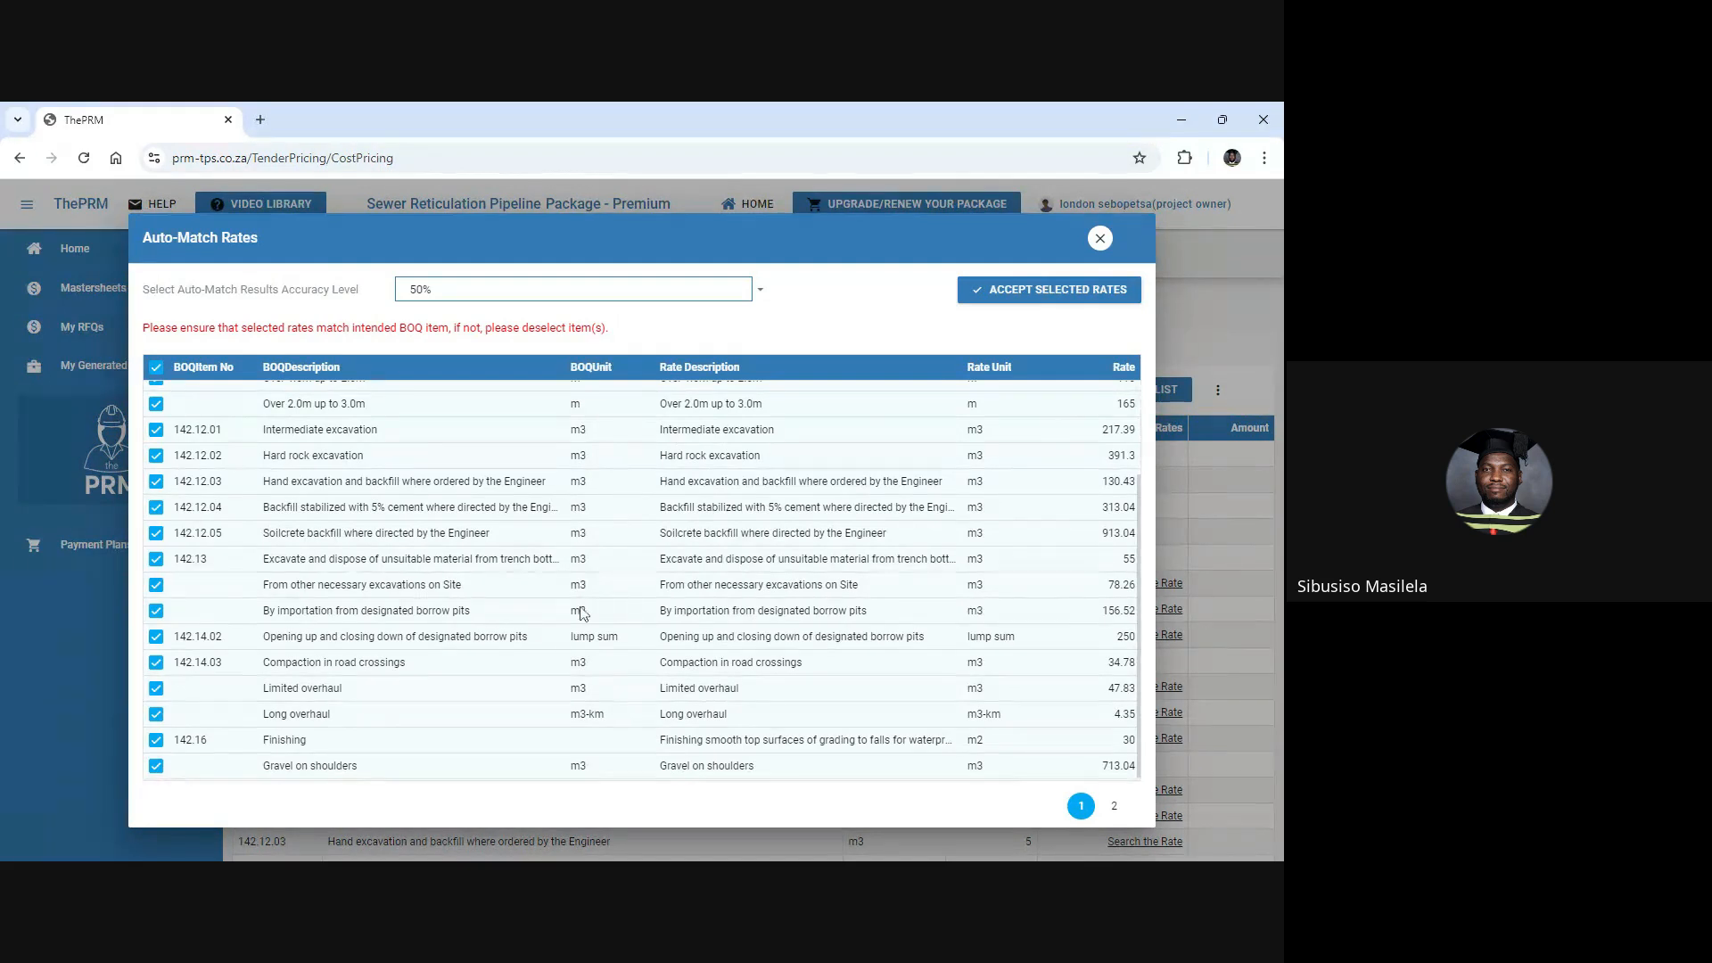
scroll(575, 544, up, 3)
scroll(565, 470, down, 3)
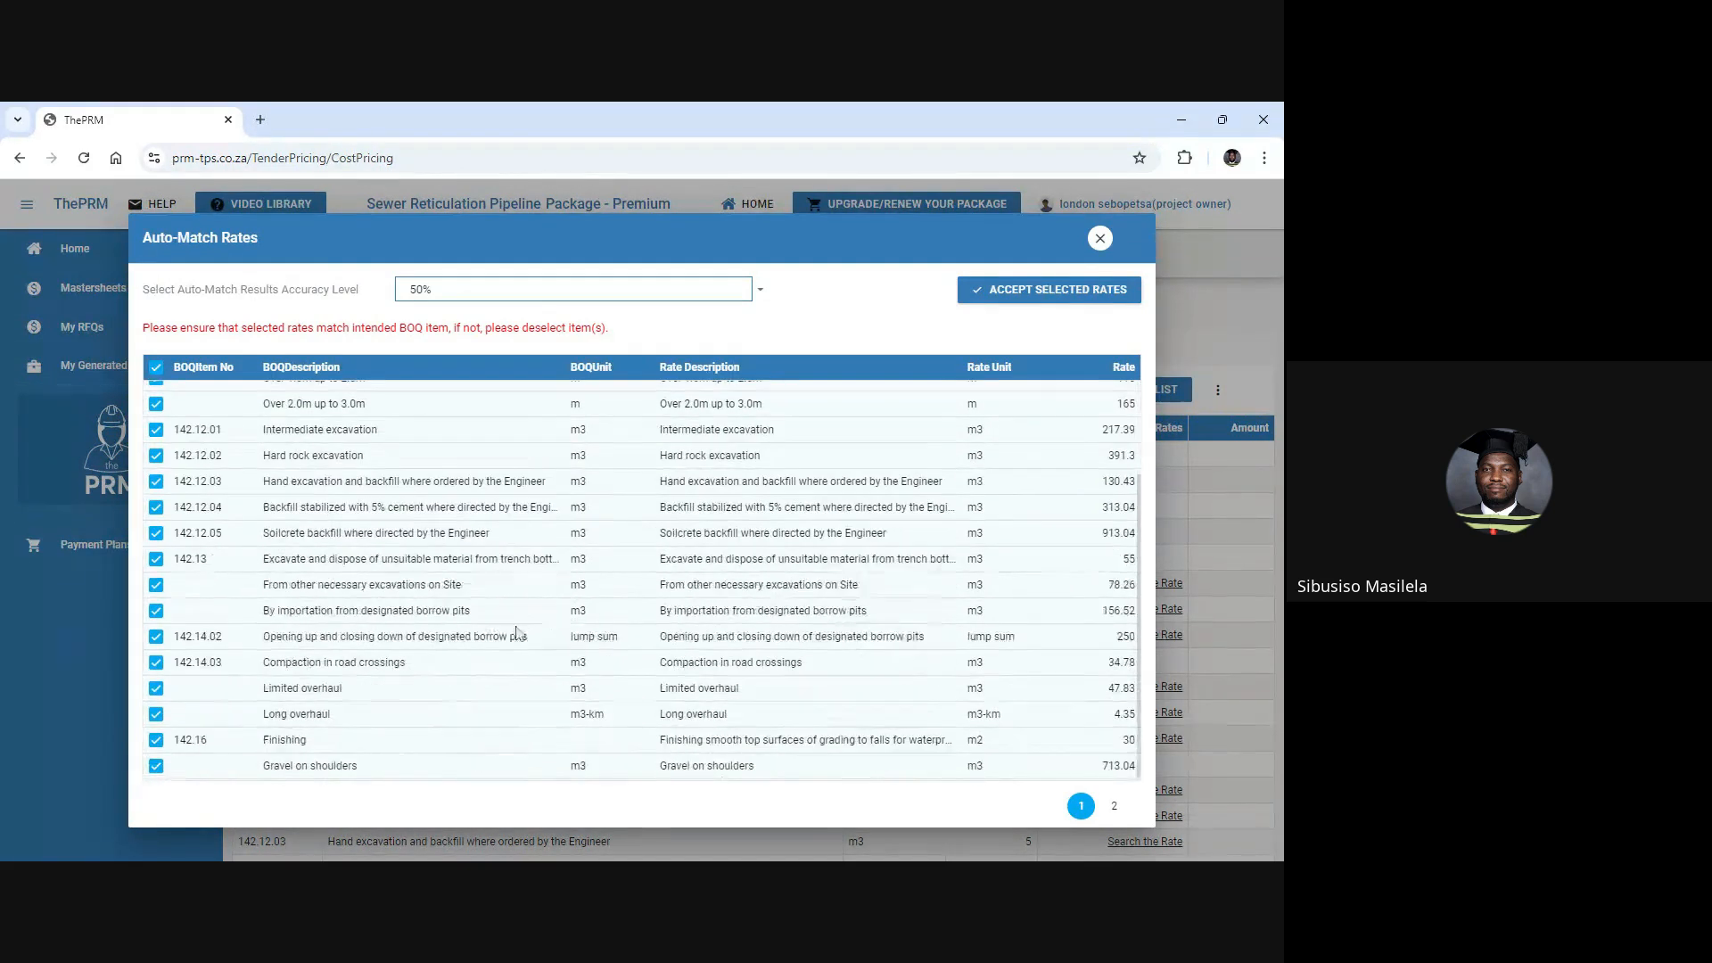
click(155, 742)
click(1113, 806)
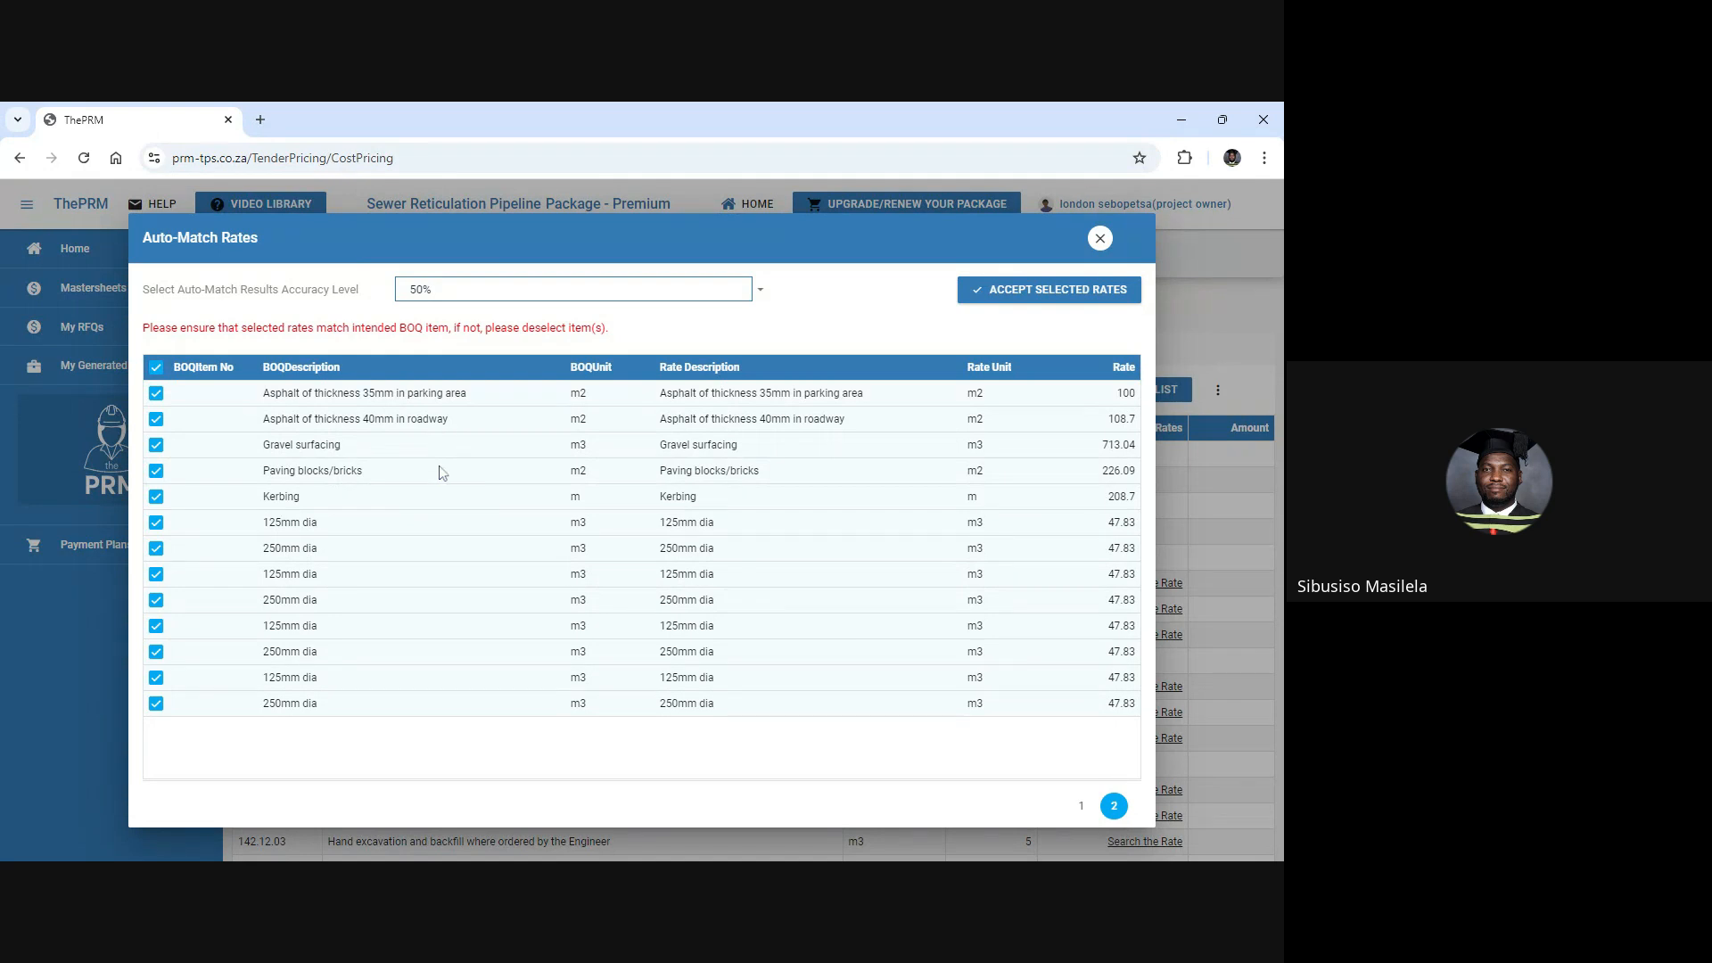
click(1037, 291)
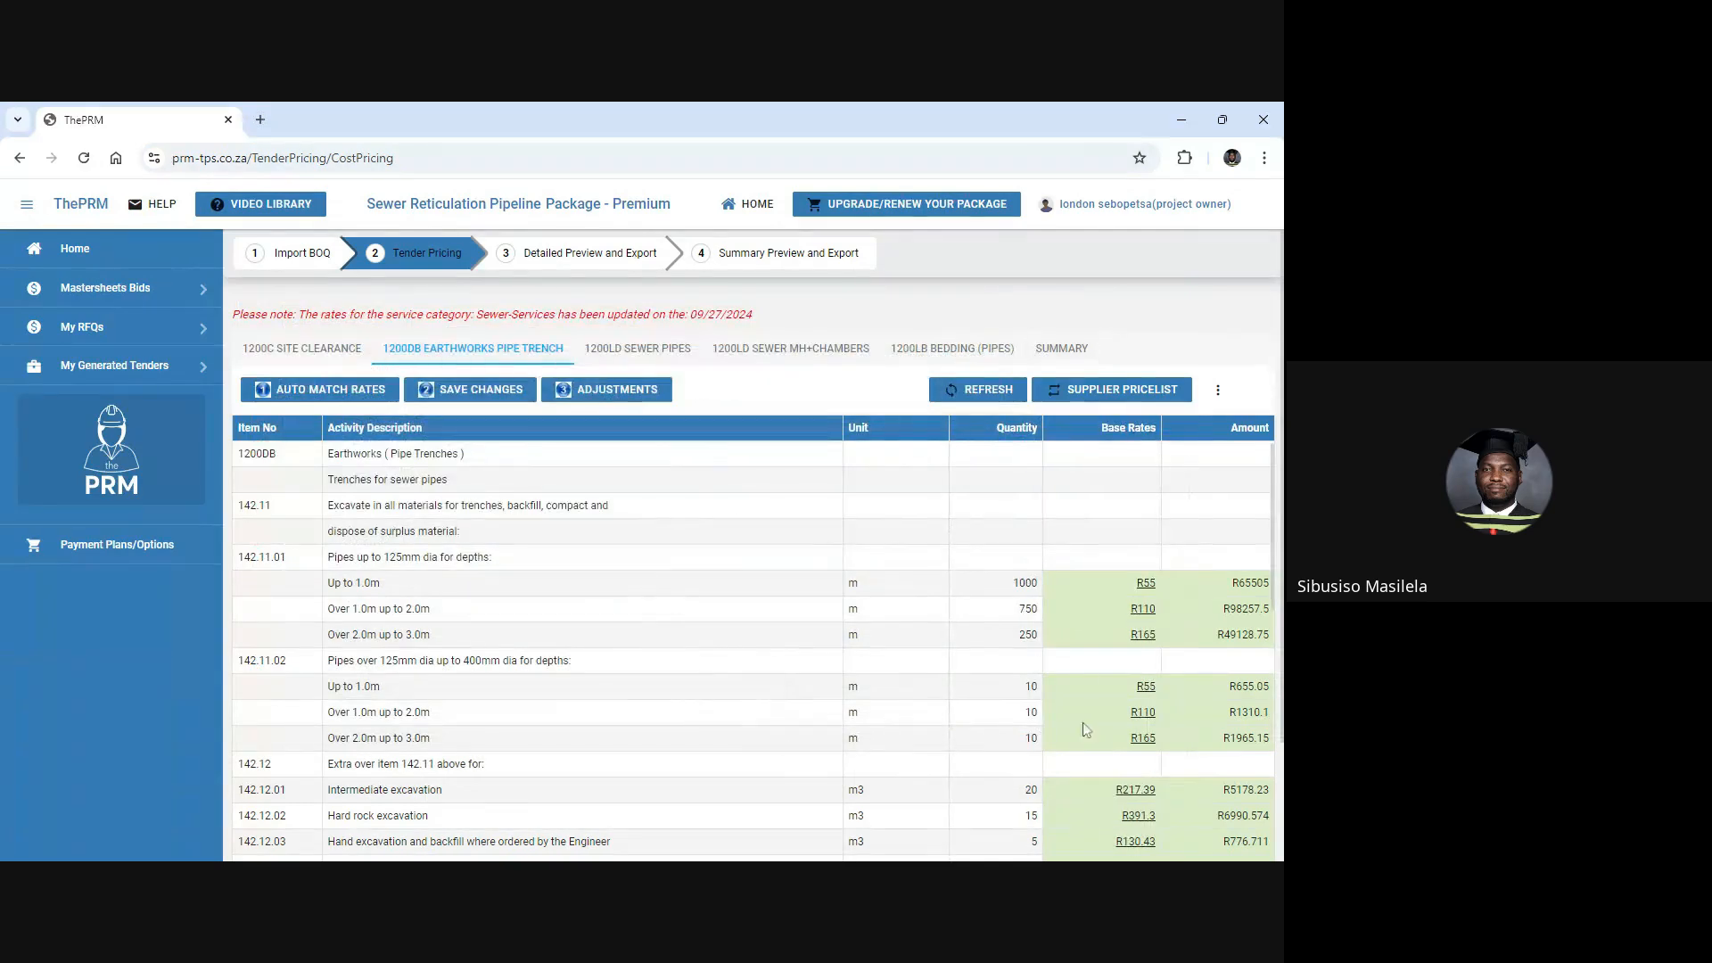
Review the Earthworks Pipe Trench base rates and set that sheet's Material Discount and Plant Ownership adjustments to 0%.
scroll(1083, 722, down, 3)
scroll(1075, 624, up, 2)
scroll(1075, 624, up, 2)
click(595, 403)
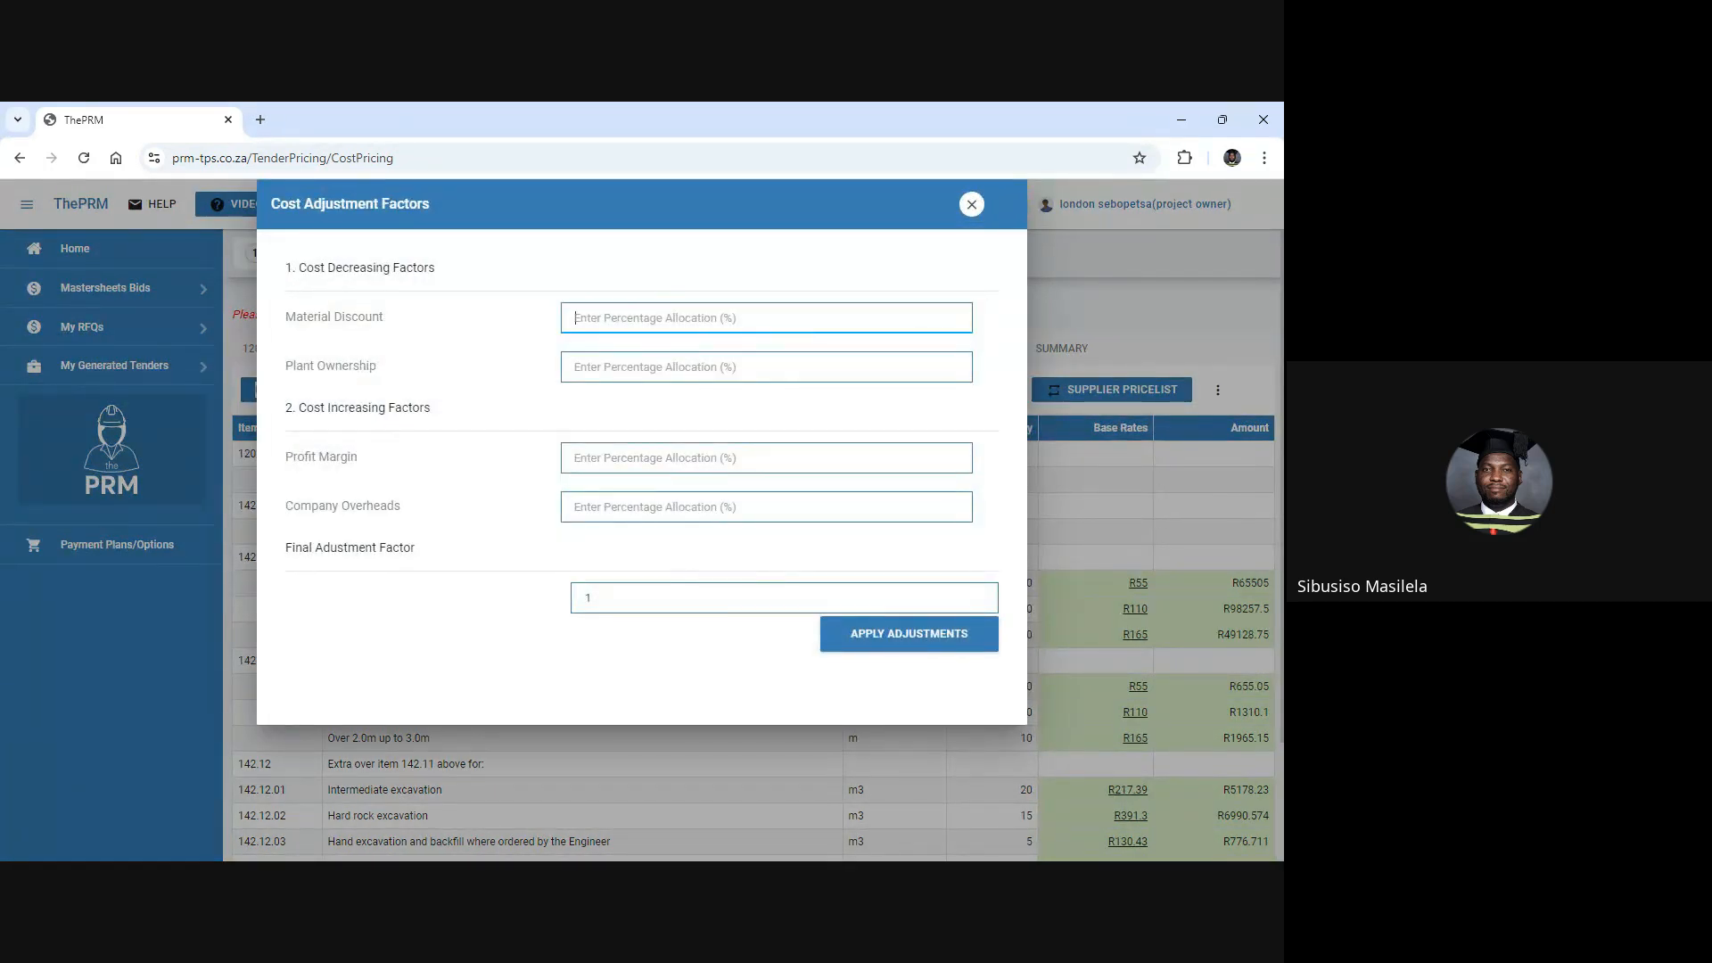
text(0)
key(Tab)
text(0)
Set the Earthworks Pipe Trench Profit Margin to 18% and Company Overheads to 7%, and apply the adjustments.
click(576, 458)
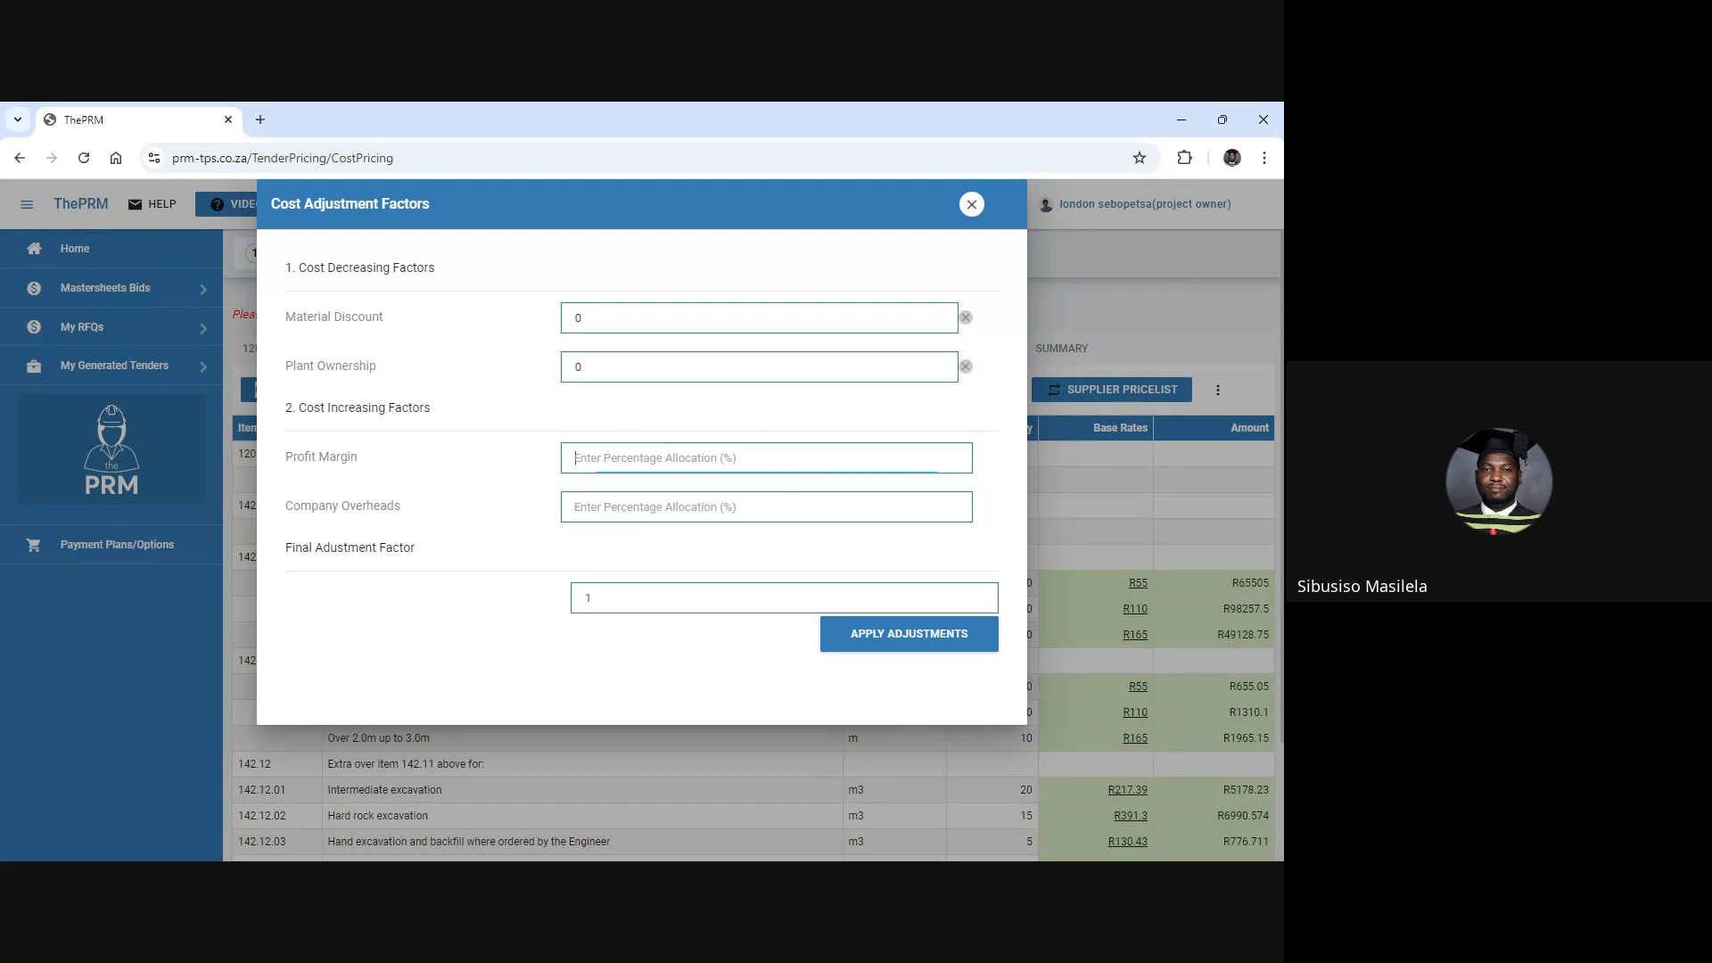
text(18)
key(Tab)
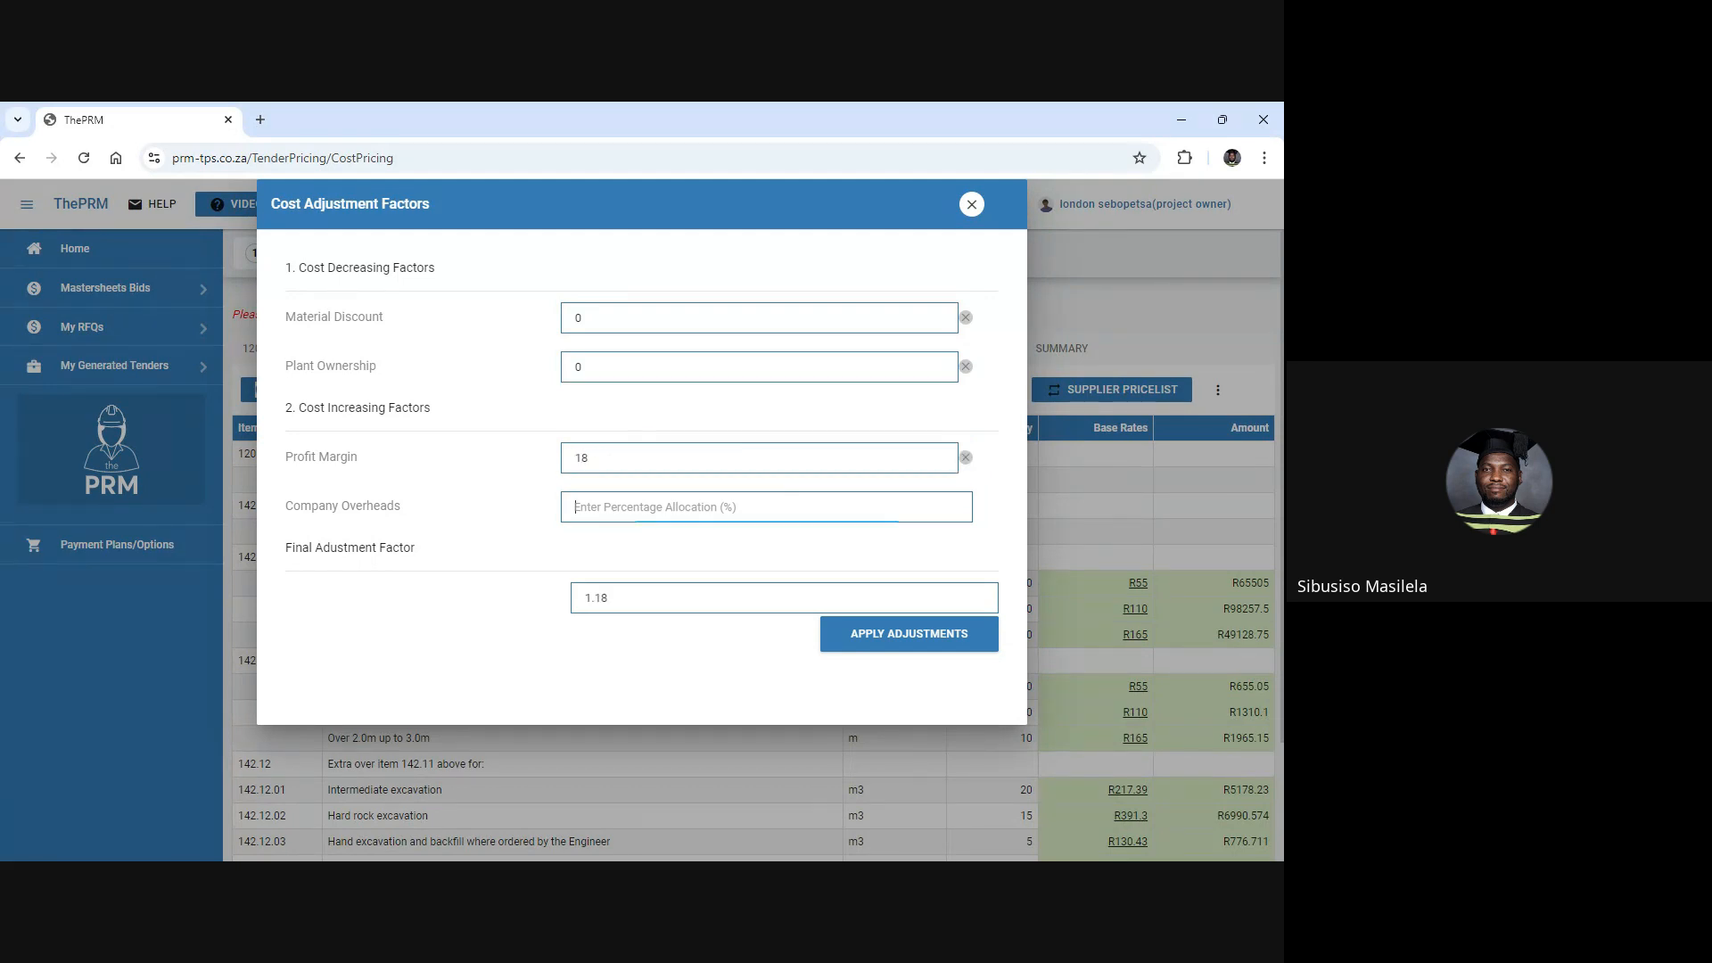
text(7)
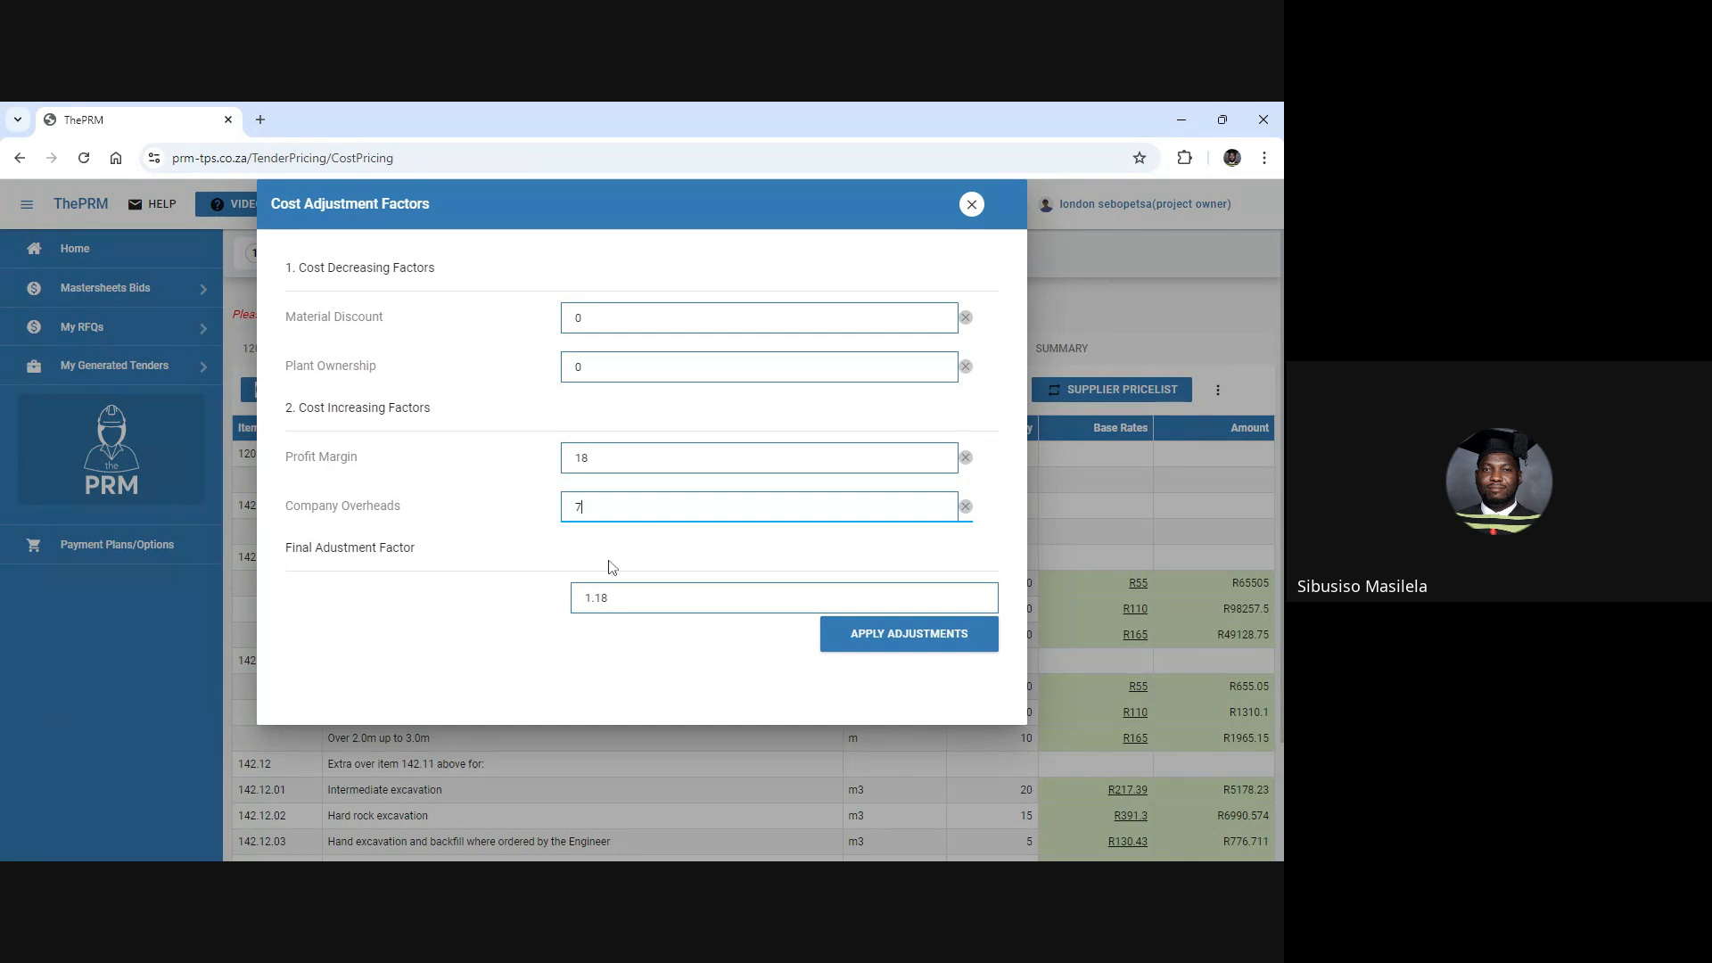
click(655, 542)
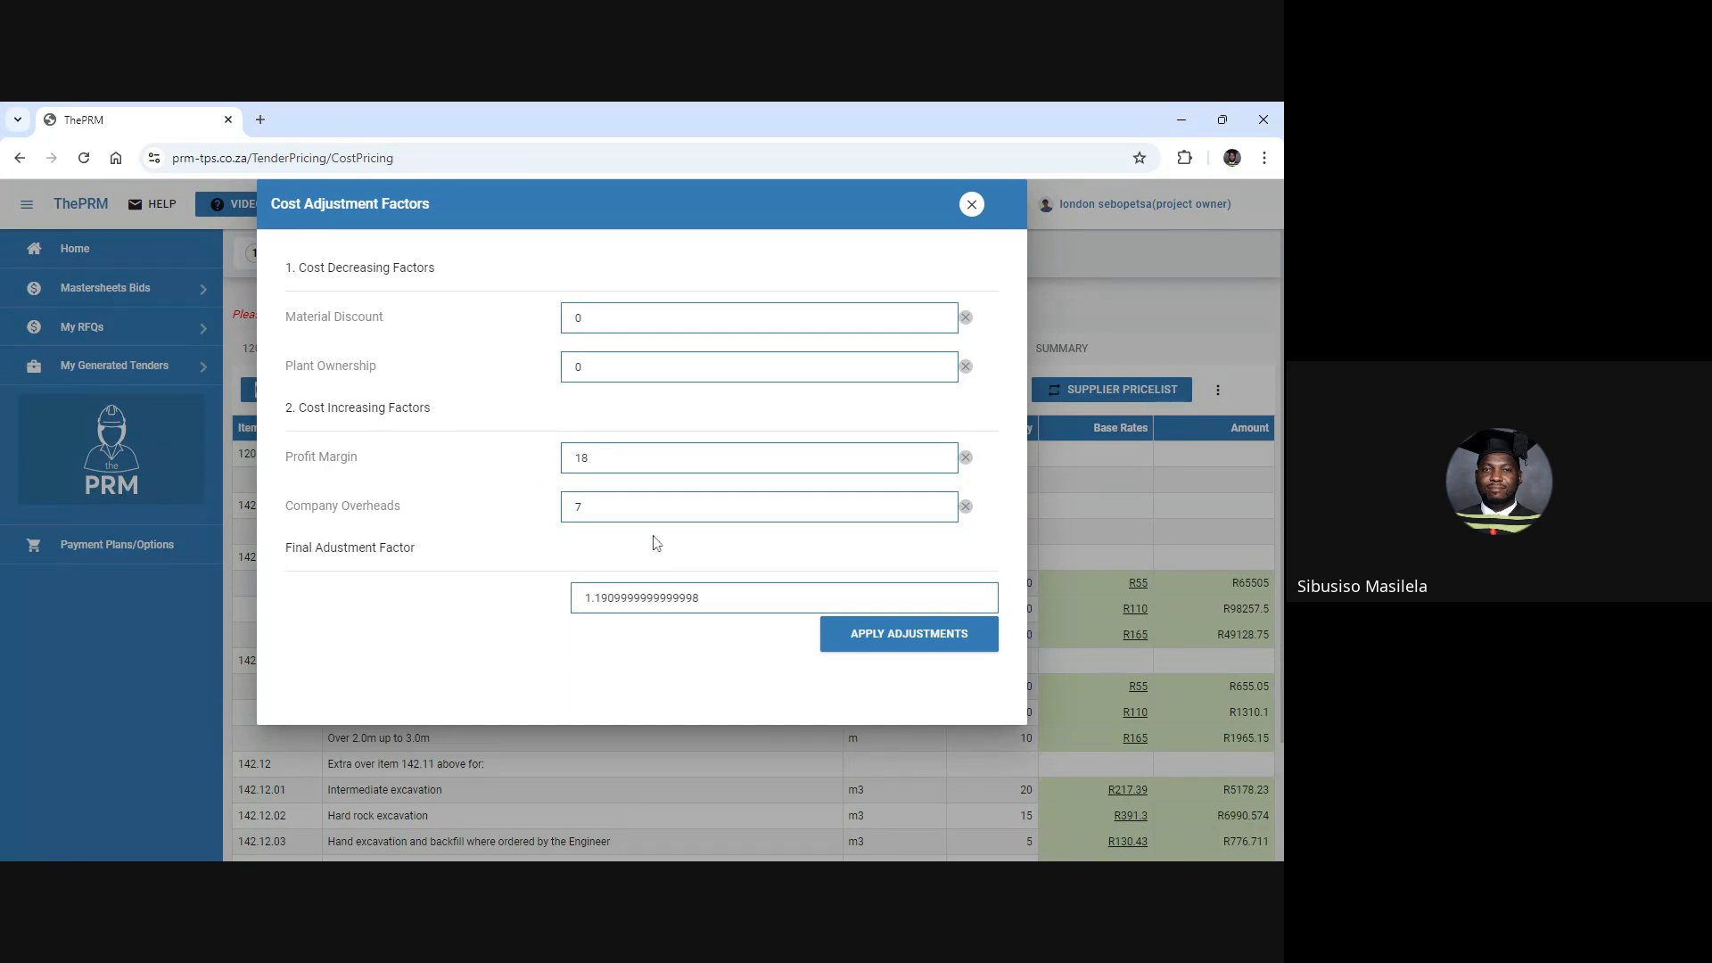
click(906, 642)
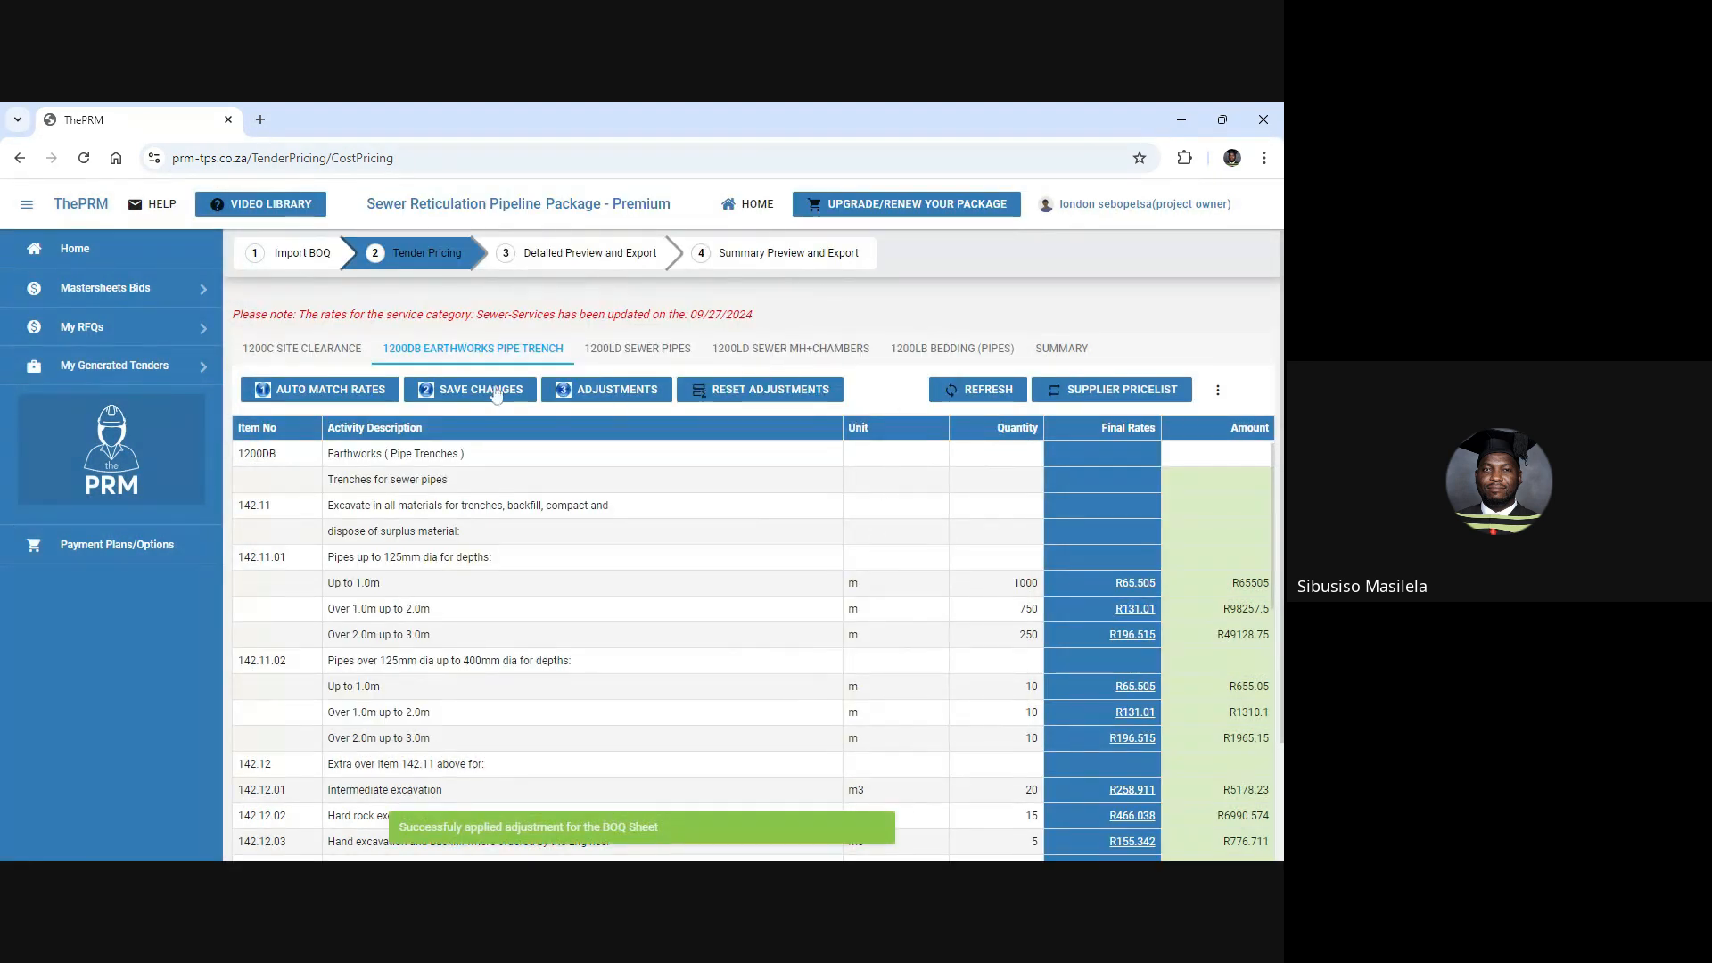
Auto-match the rates on the Sewer Pipes sheet at 50% accuracy and accept all the matches.
click(596, 356)
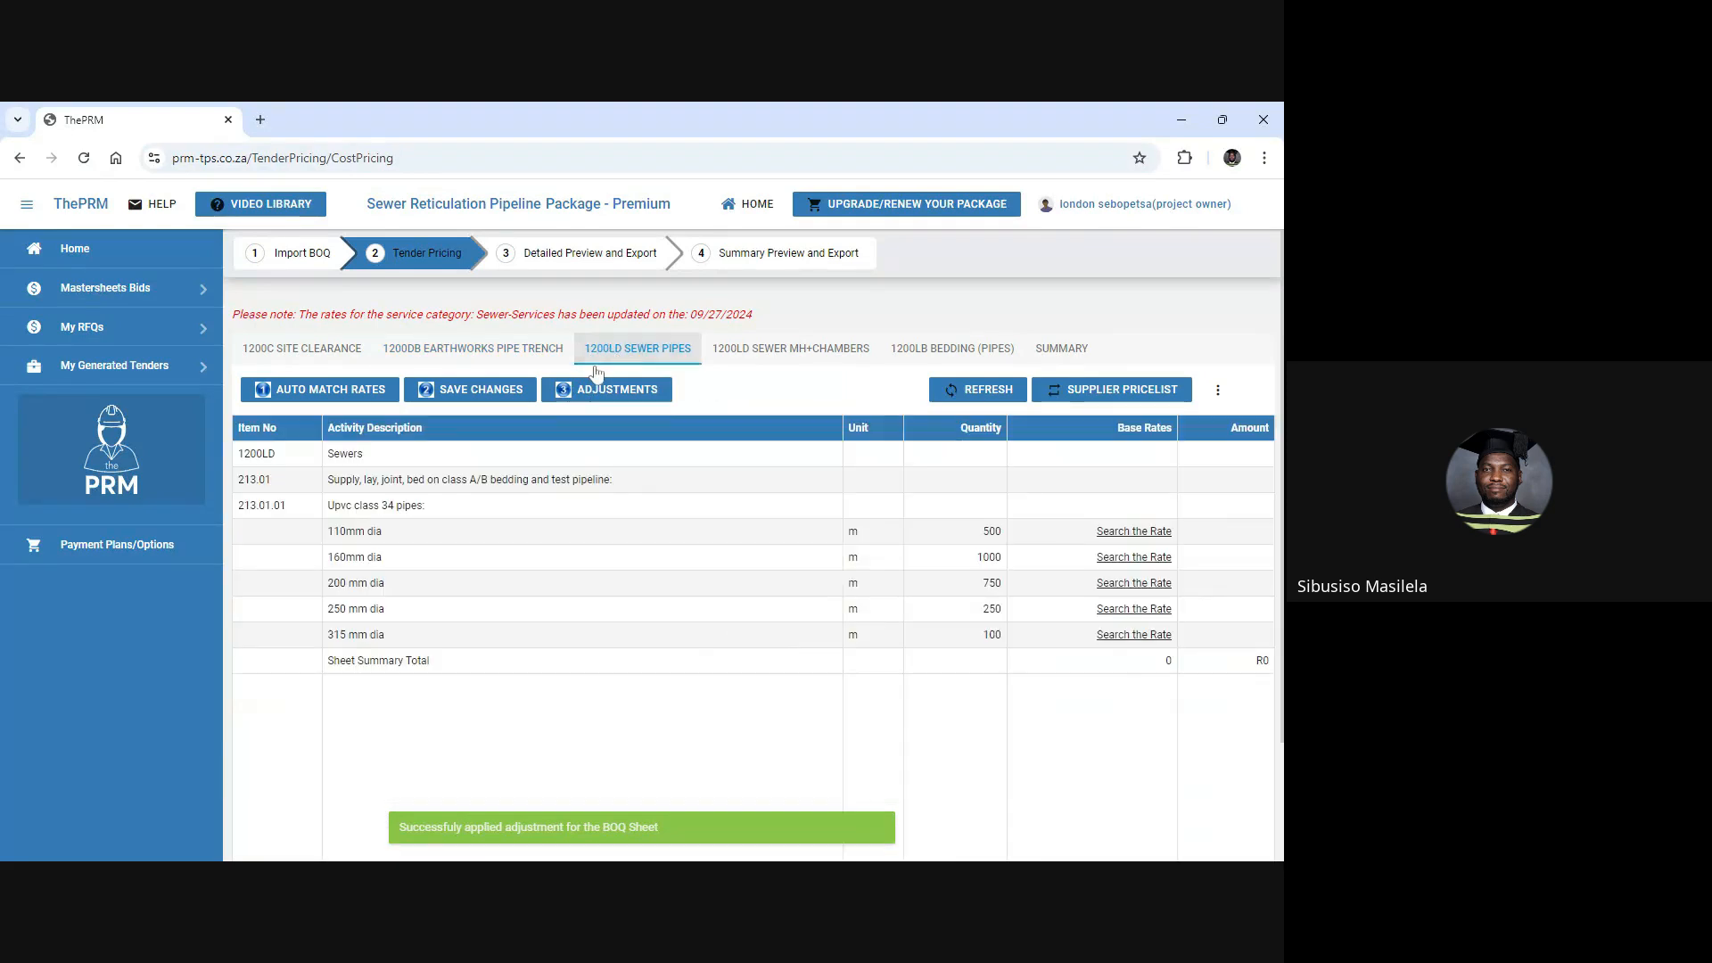
click(344, 393)
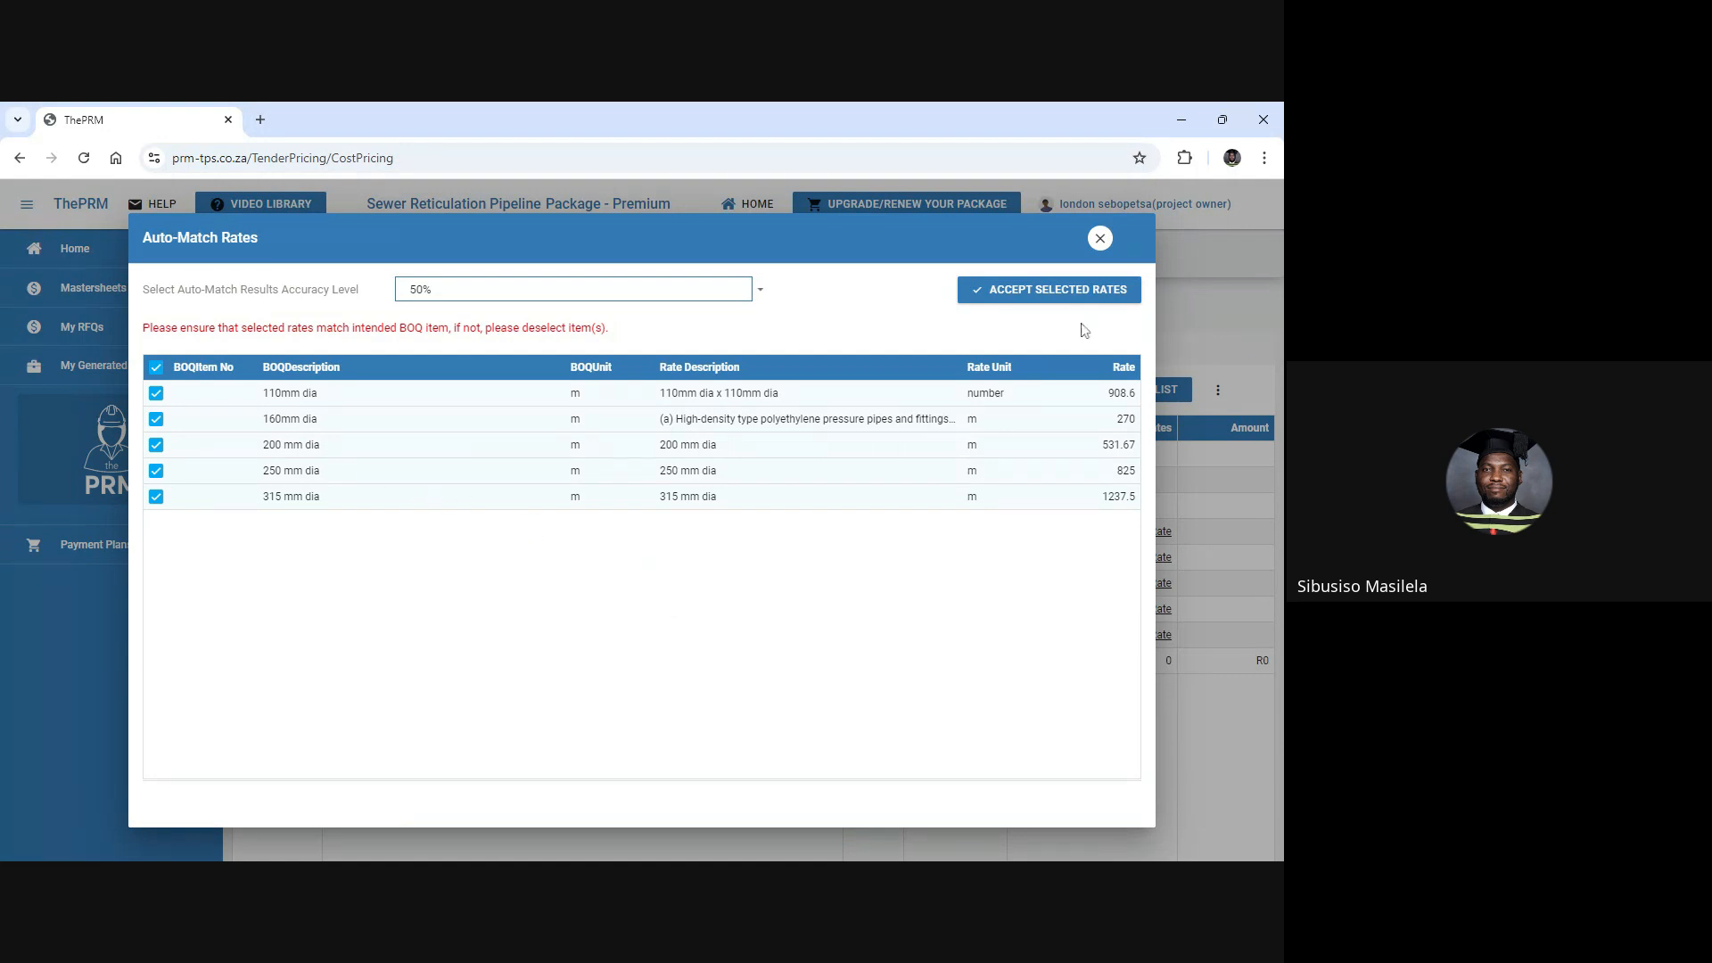
click(1010, 303)
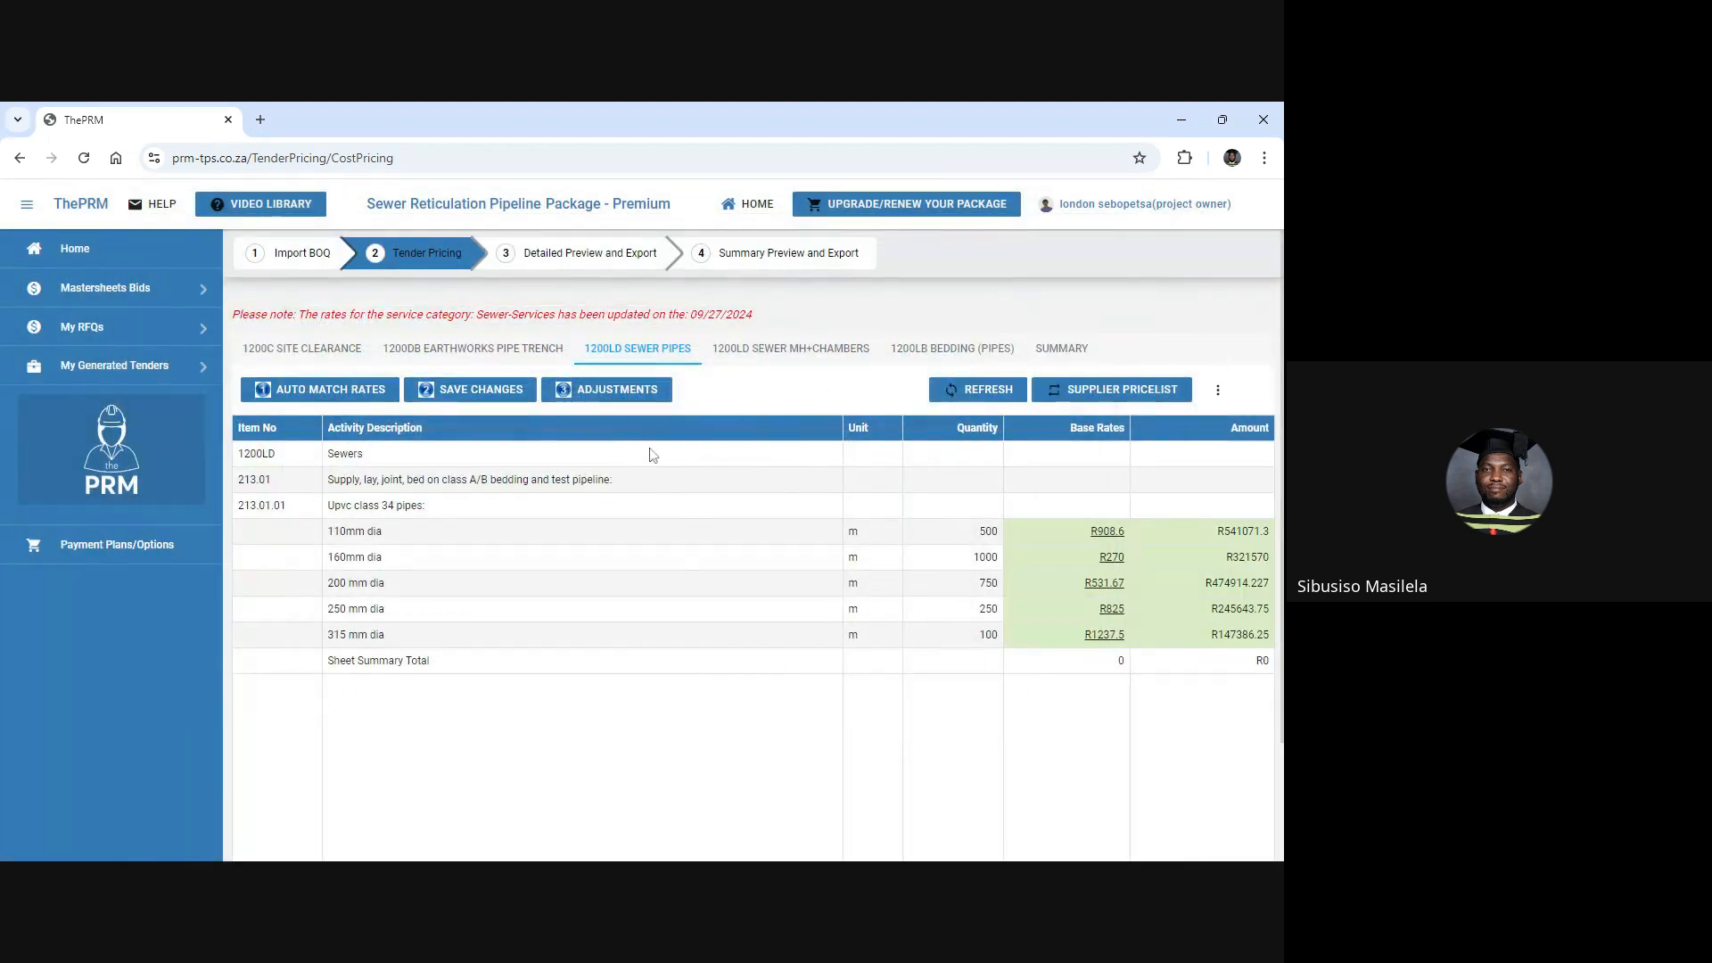
Set the Sewer Pipes sheet's Material Discount to 2% and Plant Ownership to 0% in the cost adjustment factors.
click(621, 392)
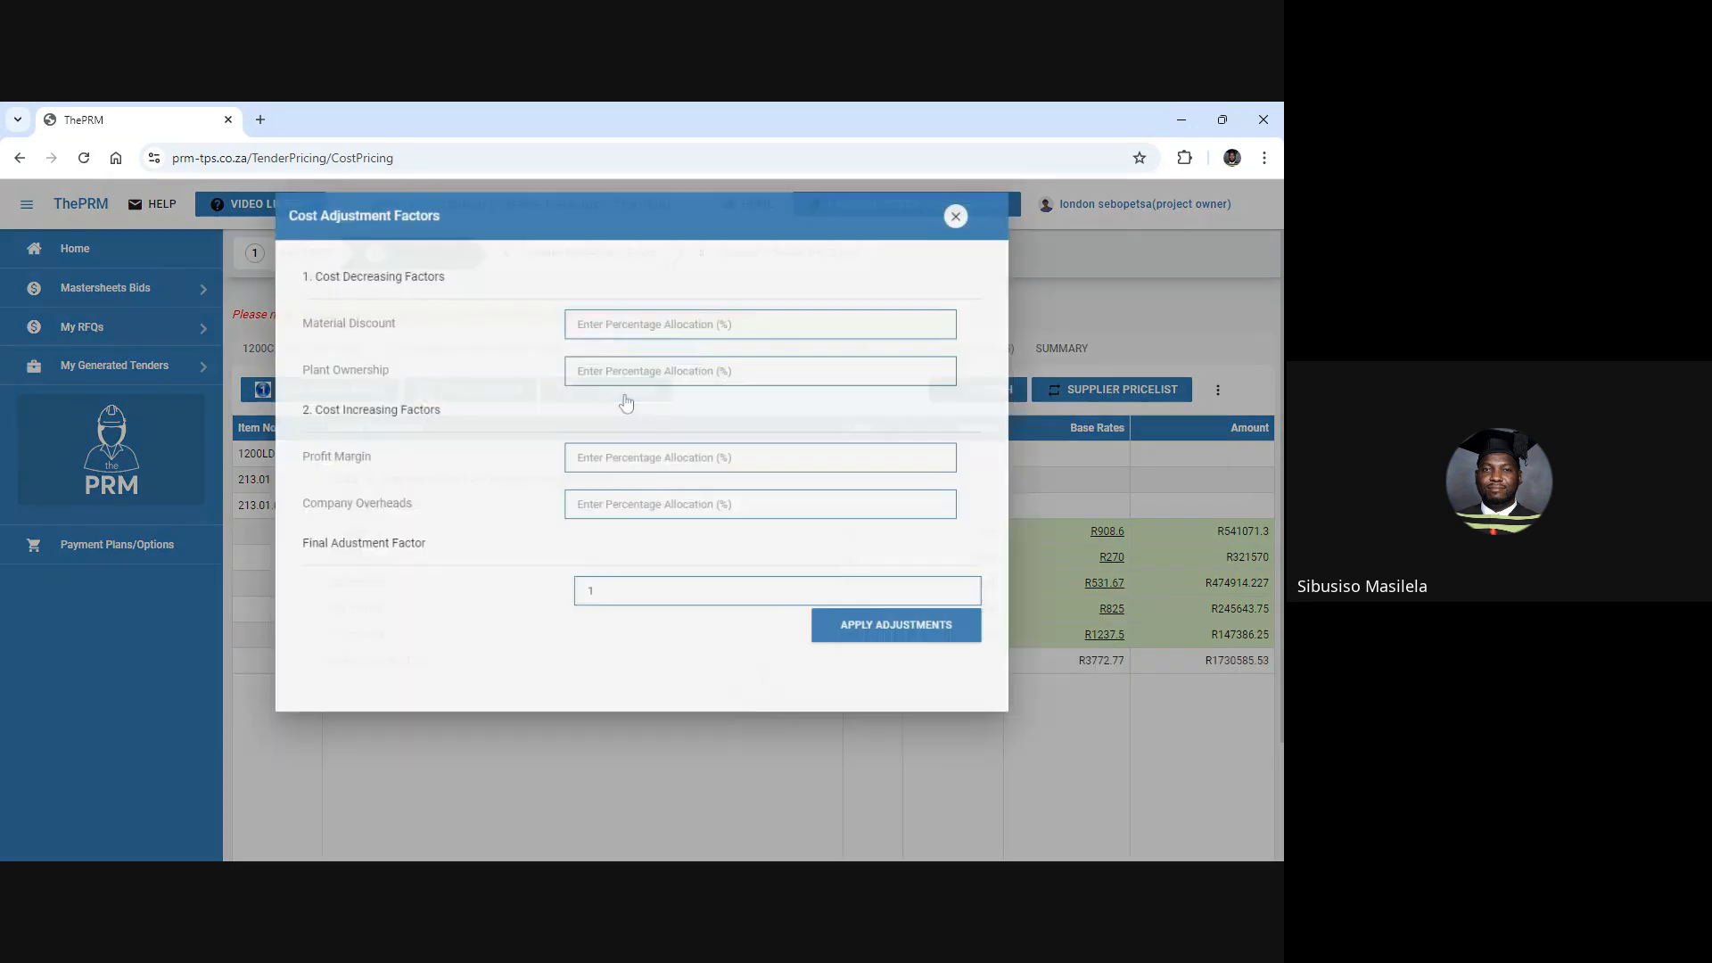
click(694, 319)
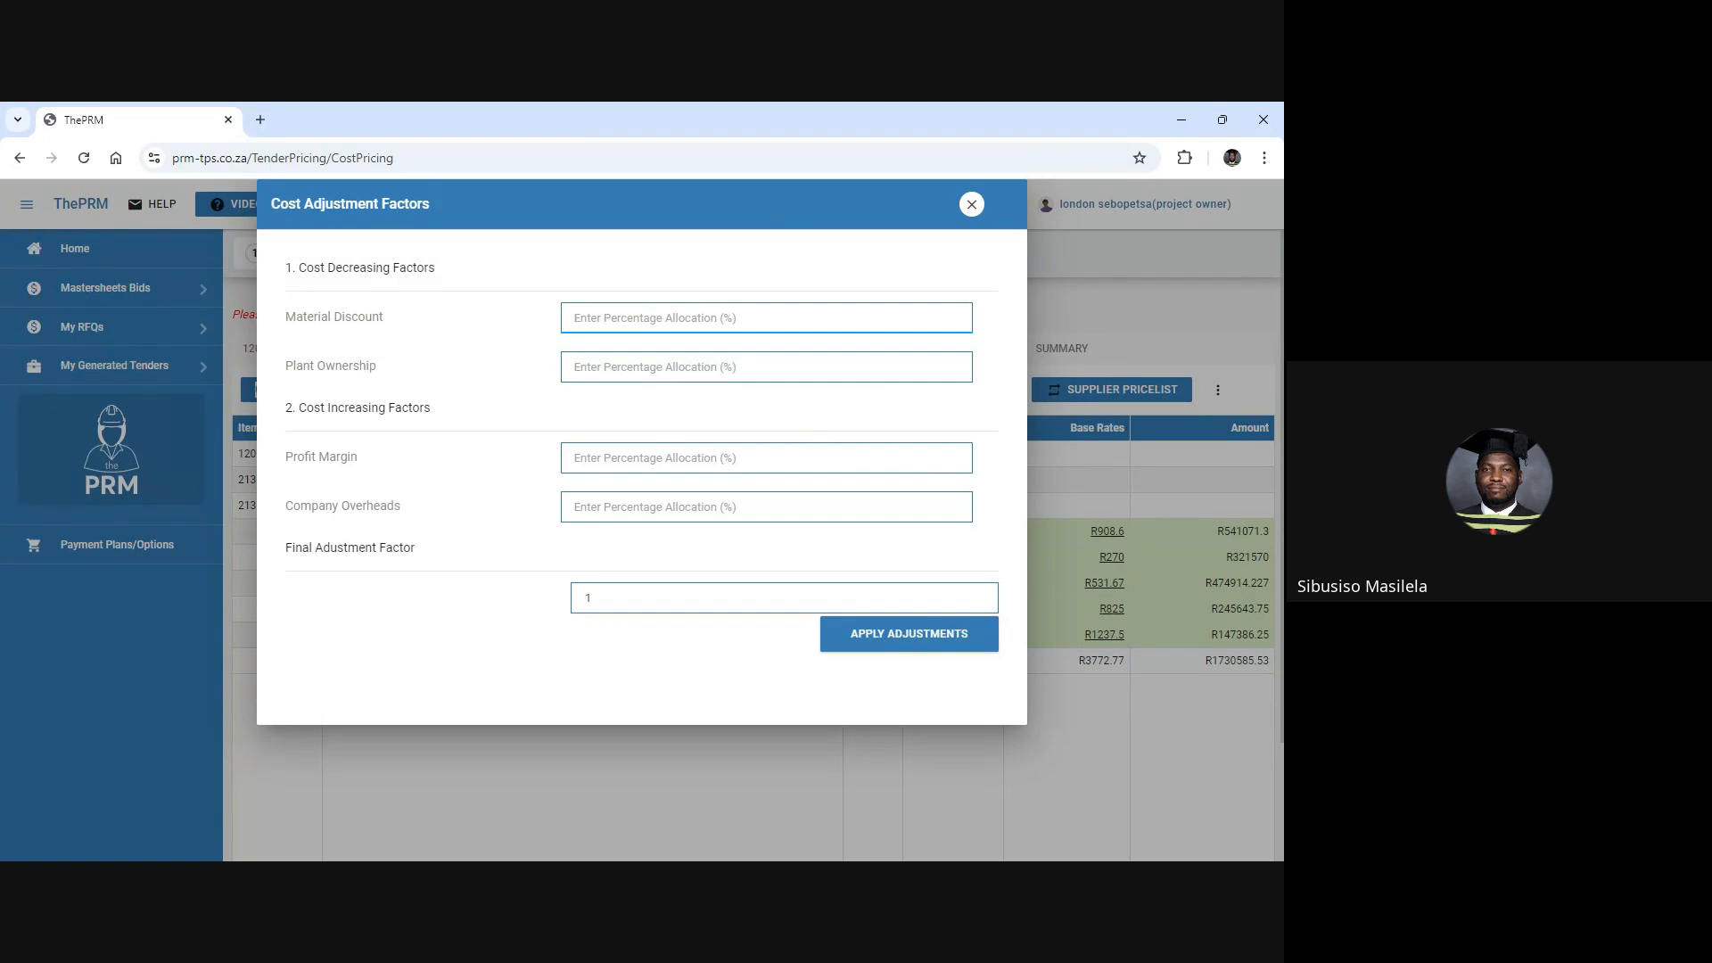
text(2)
key(Tab)
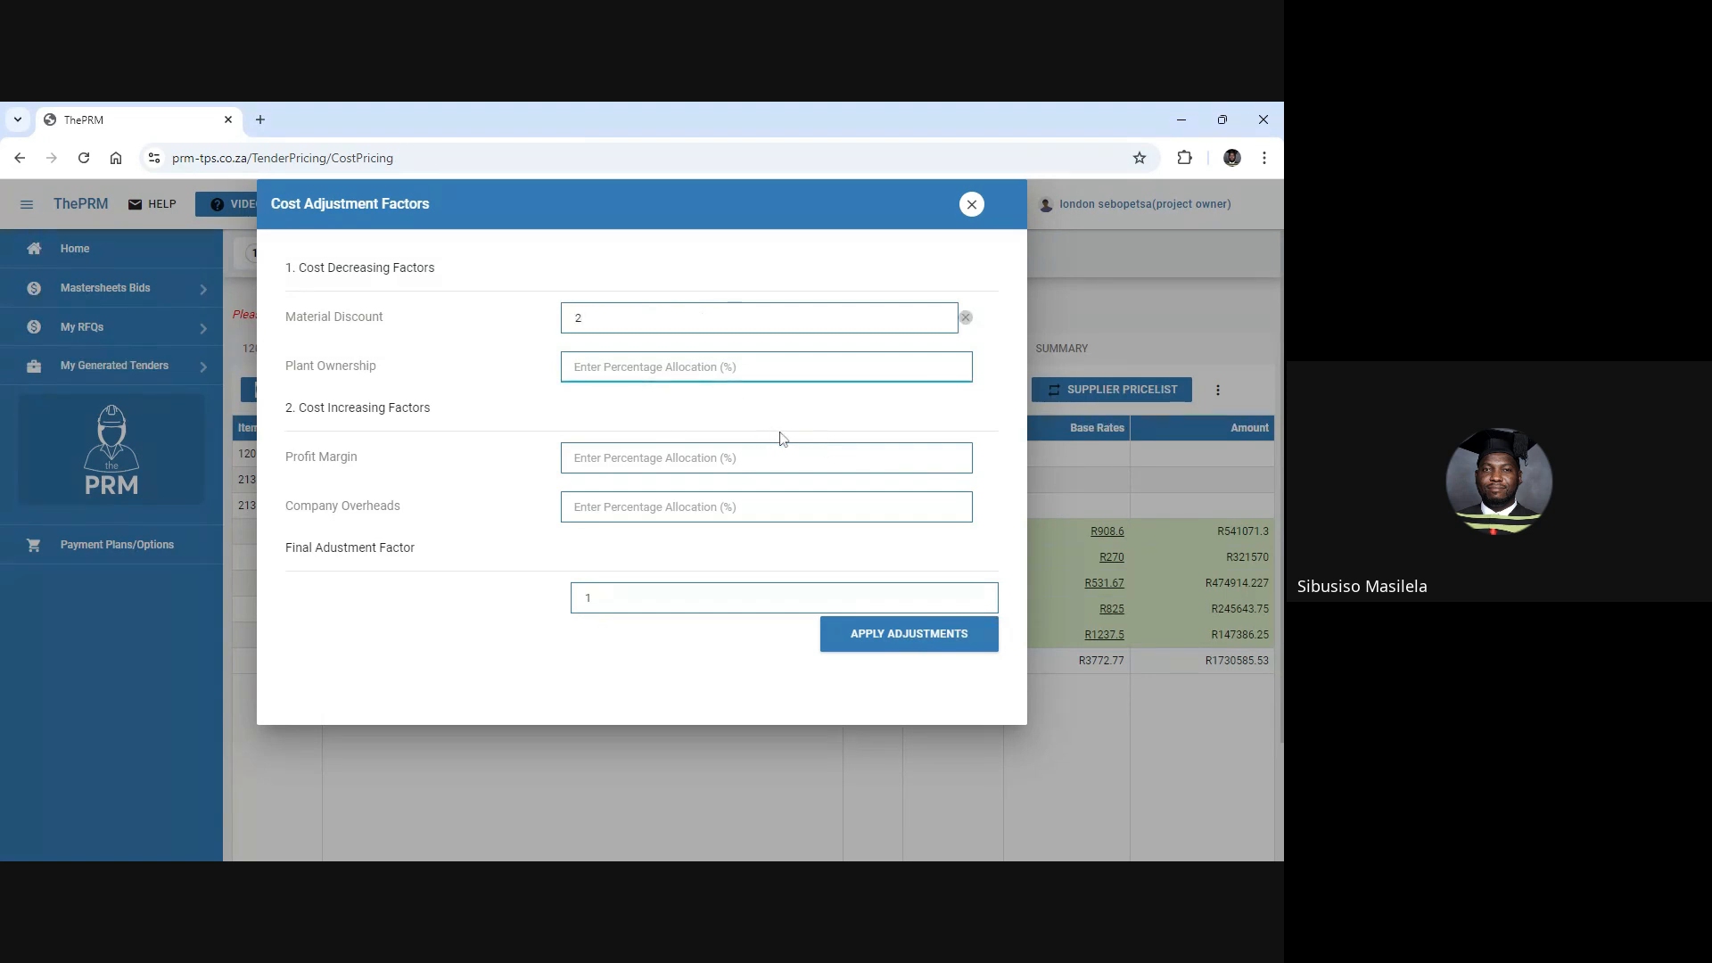
text(0)
key(Tab)
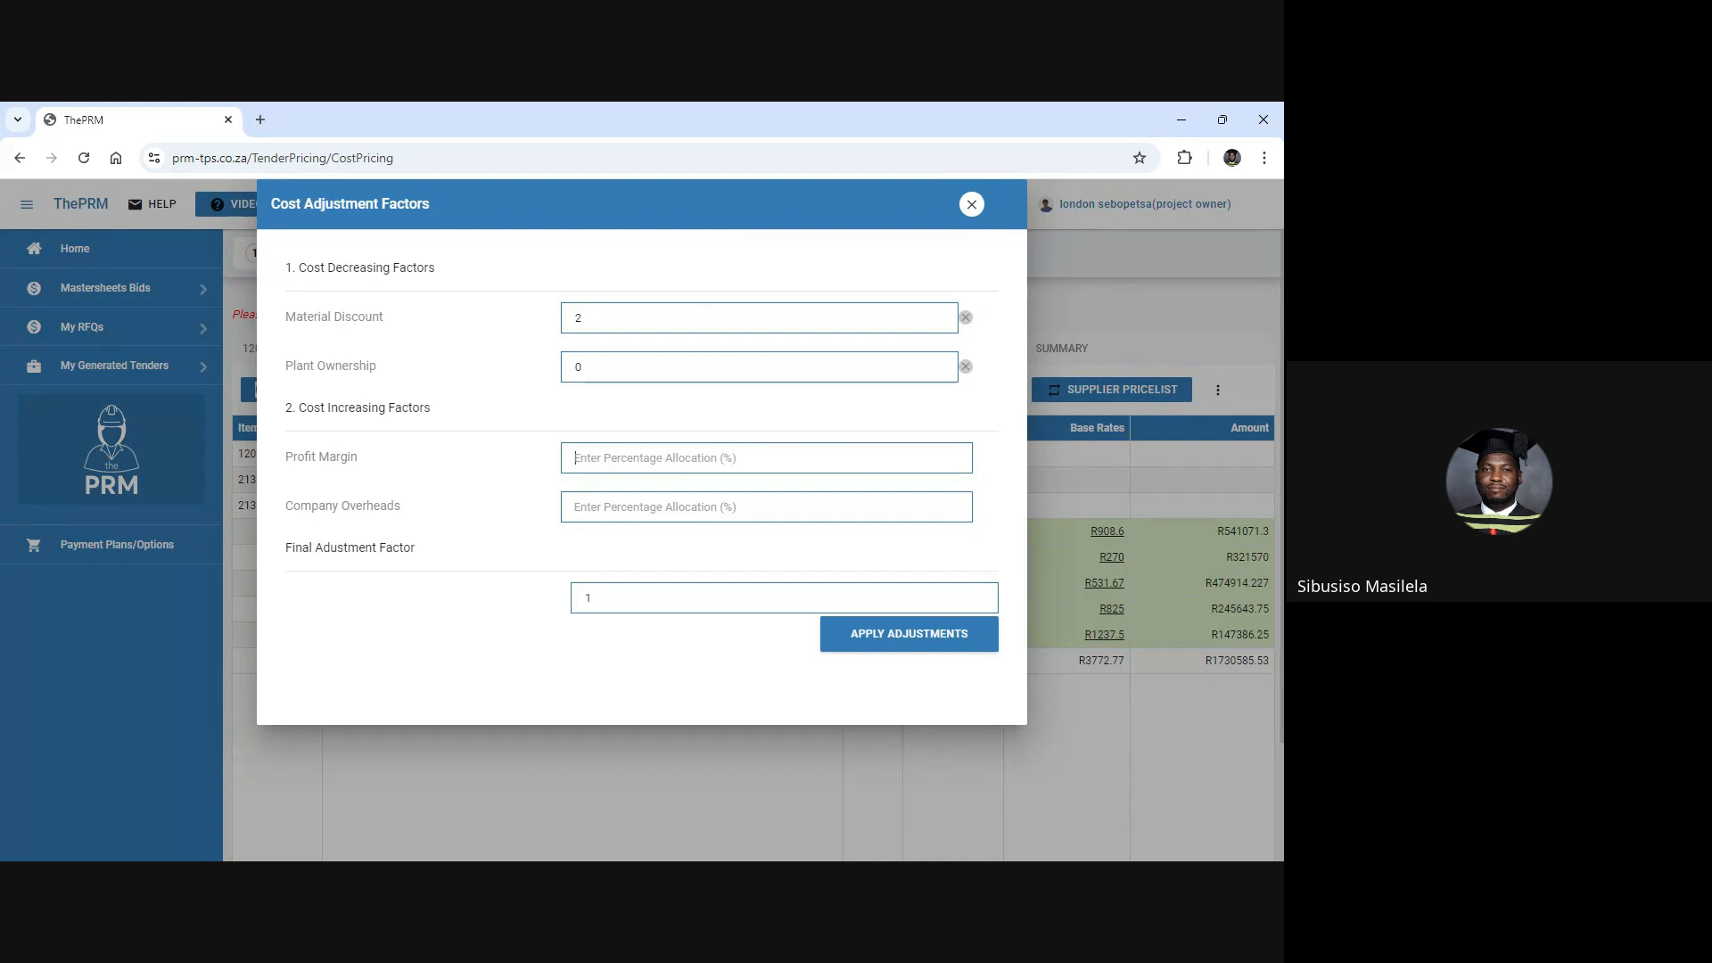
Set the Sewer Pipes Profit Margin to 15% and Company Overheads to 5%, apply the adjustments and save the sheet.
text(15)
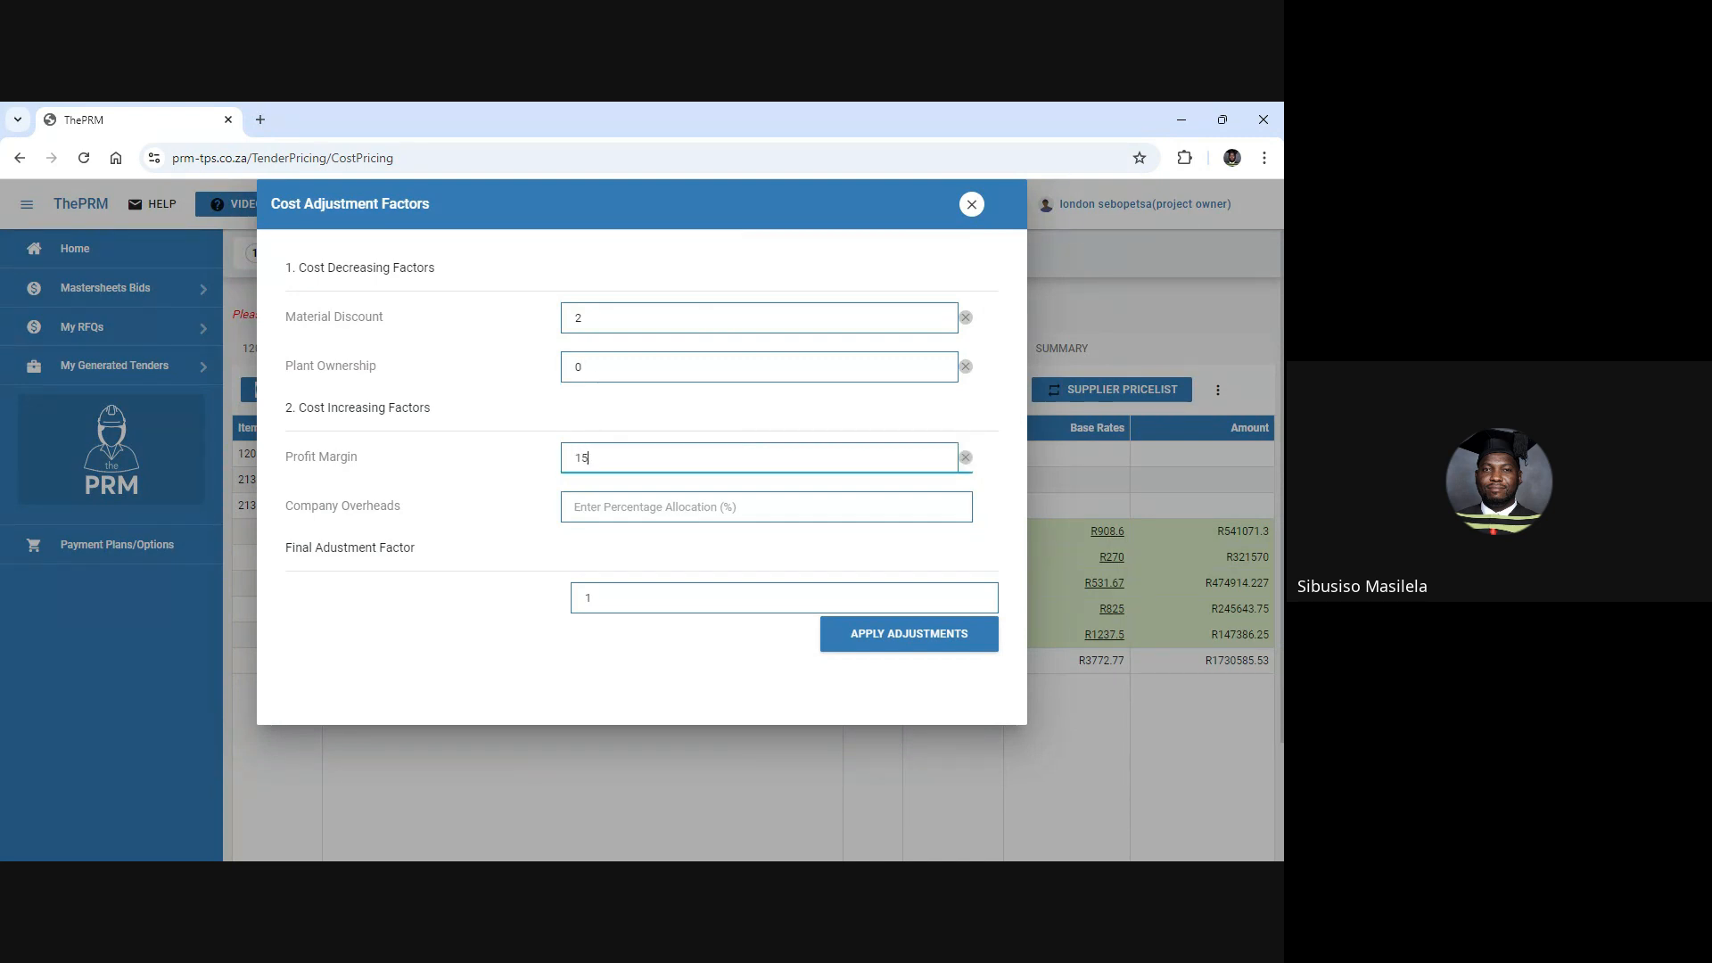
key(Tab)
text(7)
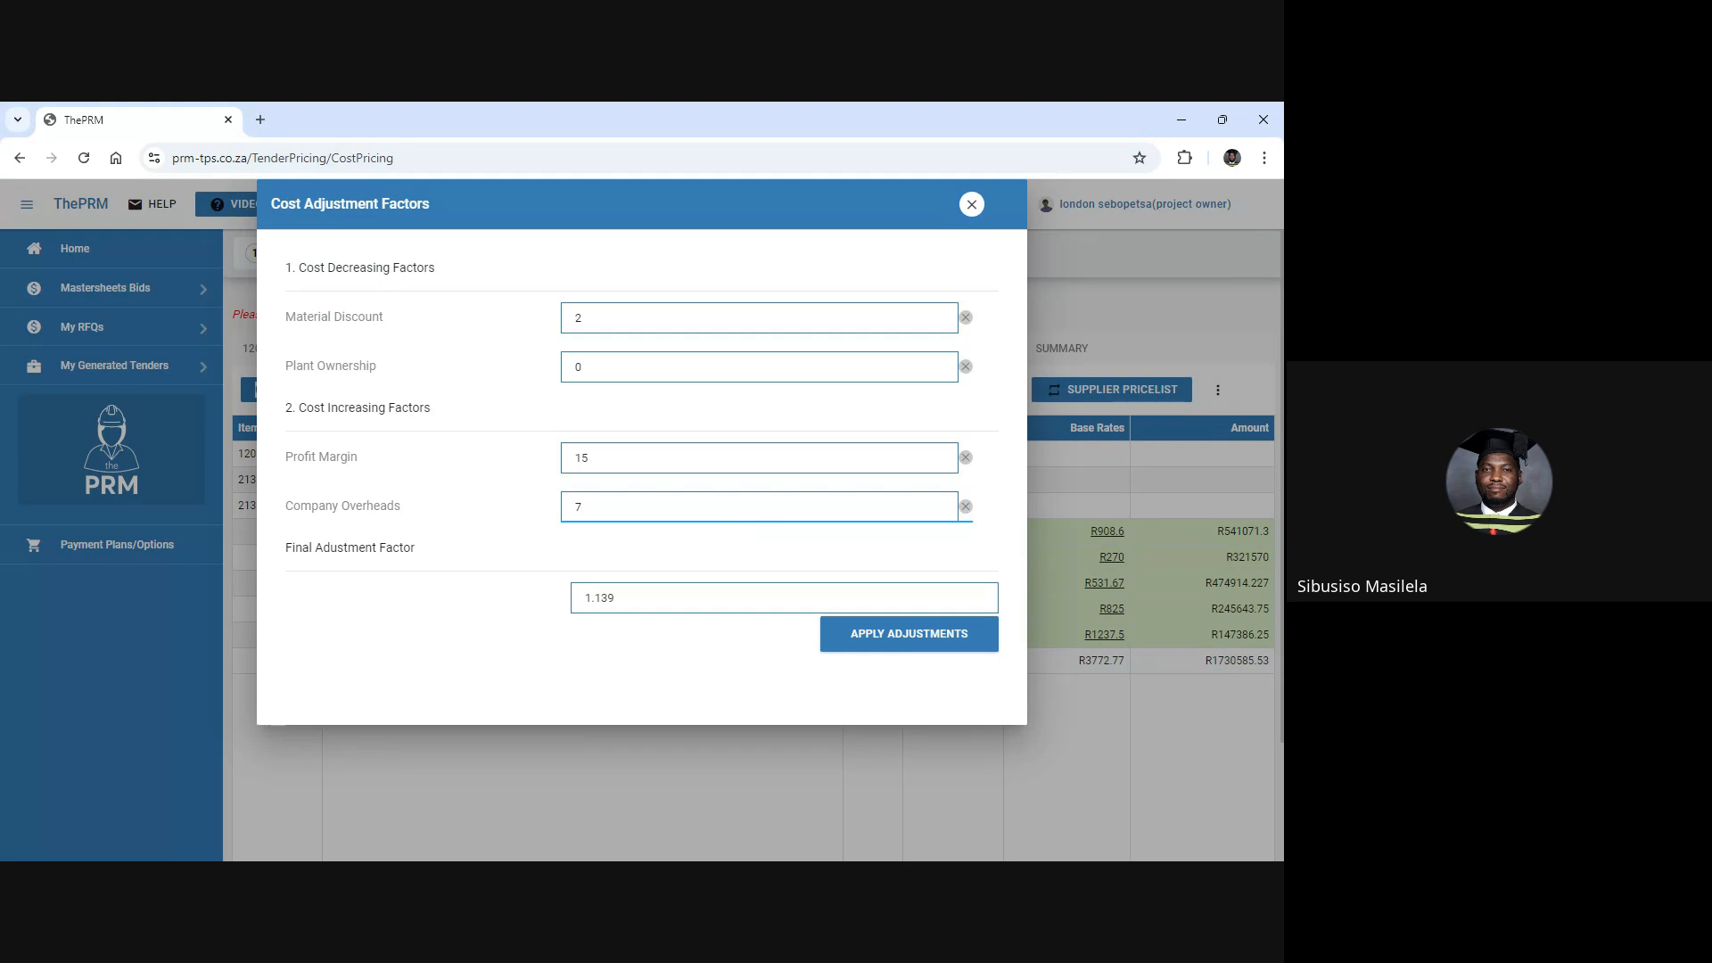
key(BackSpace)
text(5)
click(848, 642)
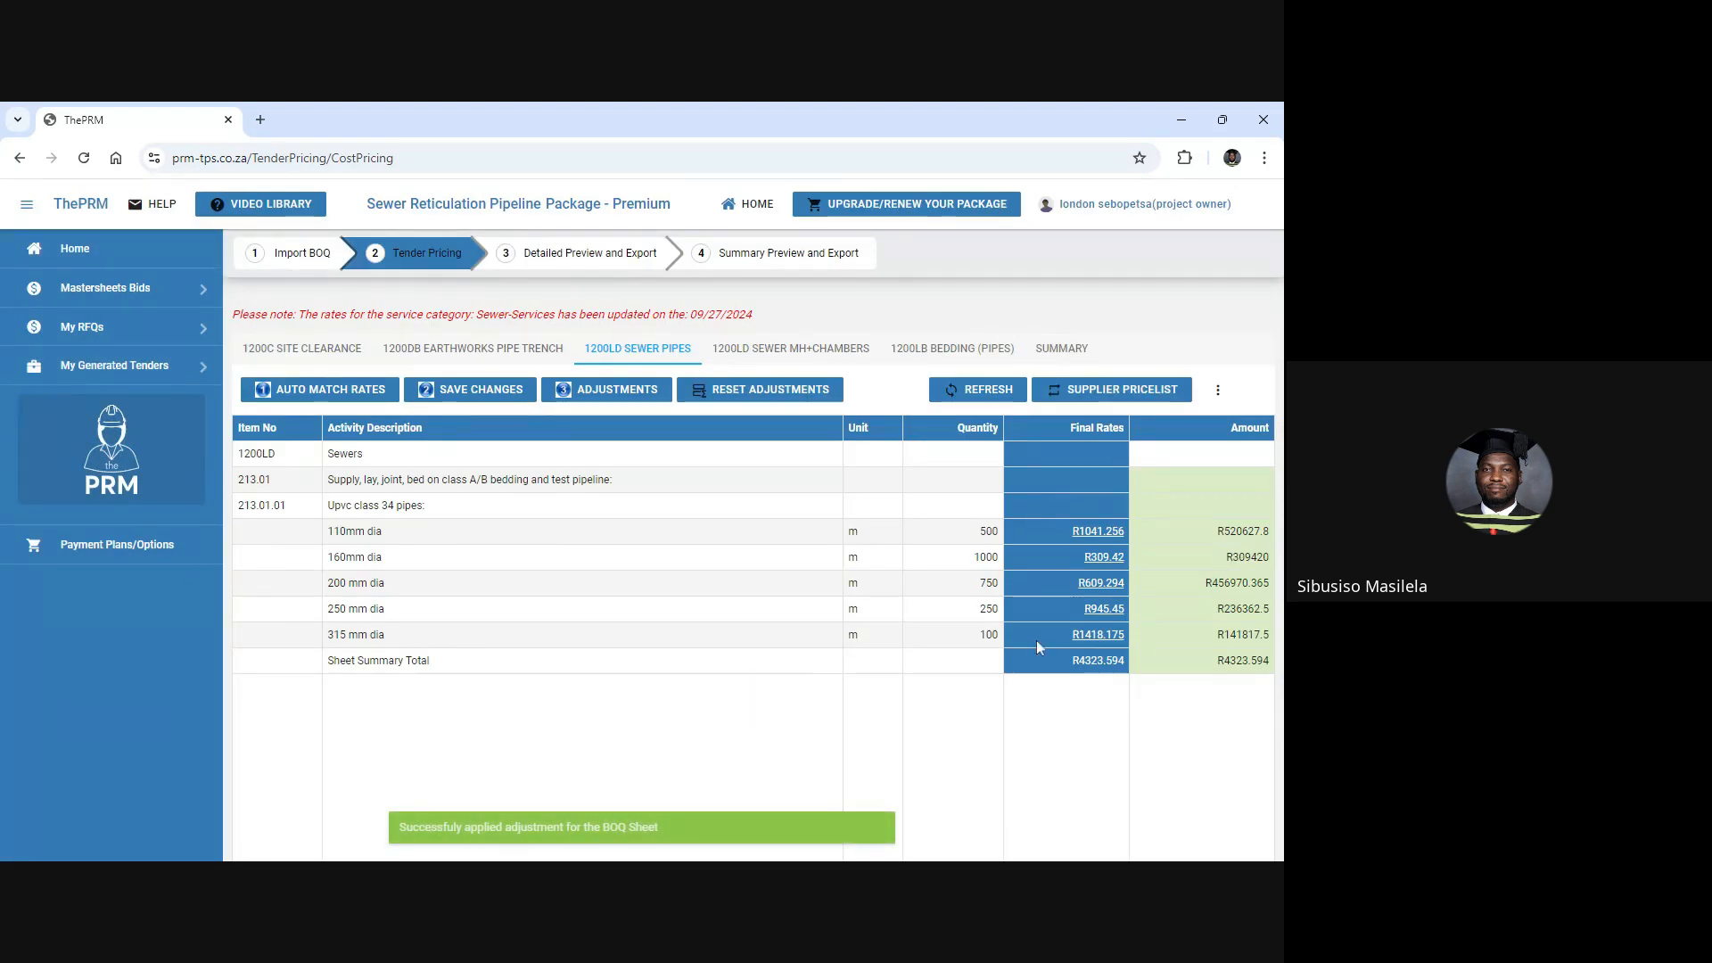
click(510, 395)
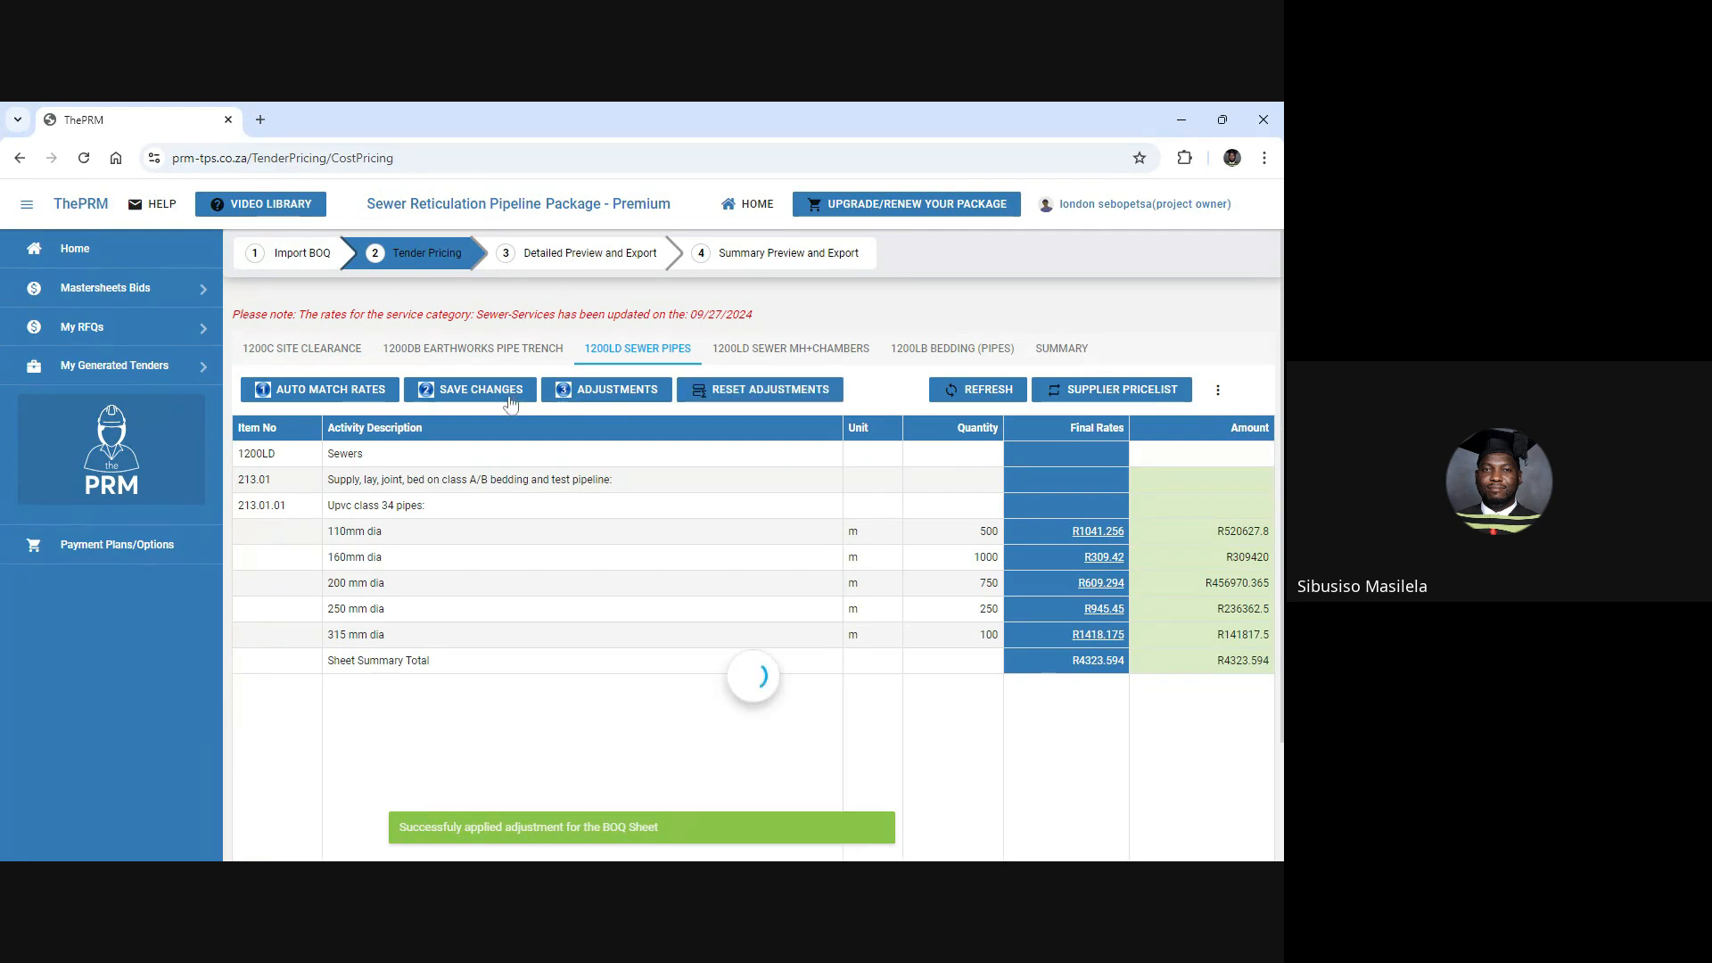
Auto-match the rates on the Sewer MH+Chambers sheet at 50% accuracy, accept all the matches and save the changes.
click(843, 346)
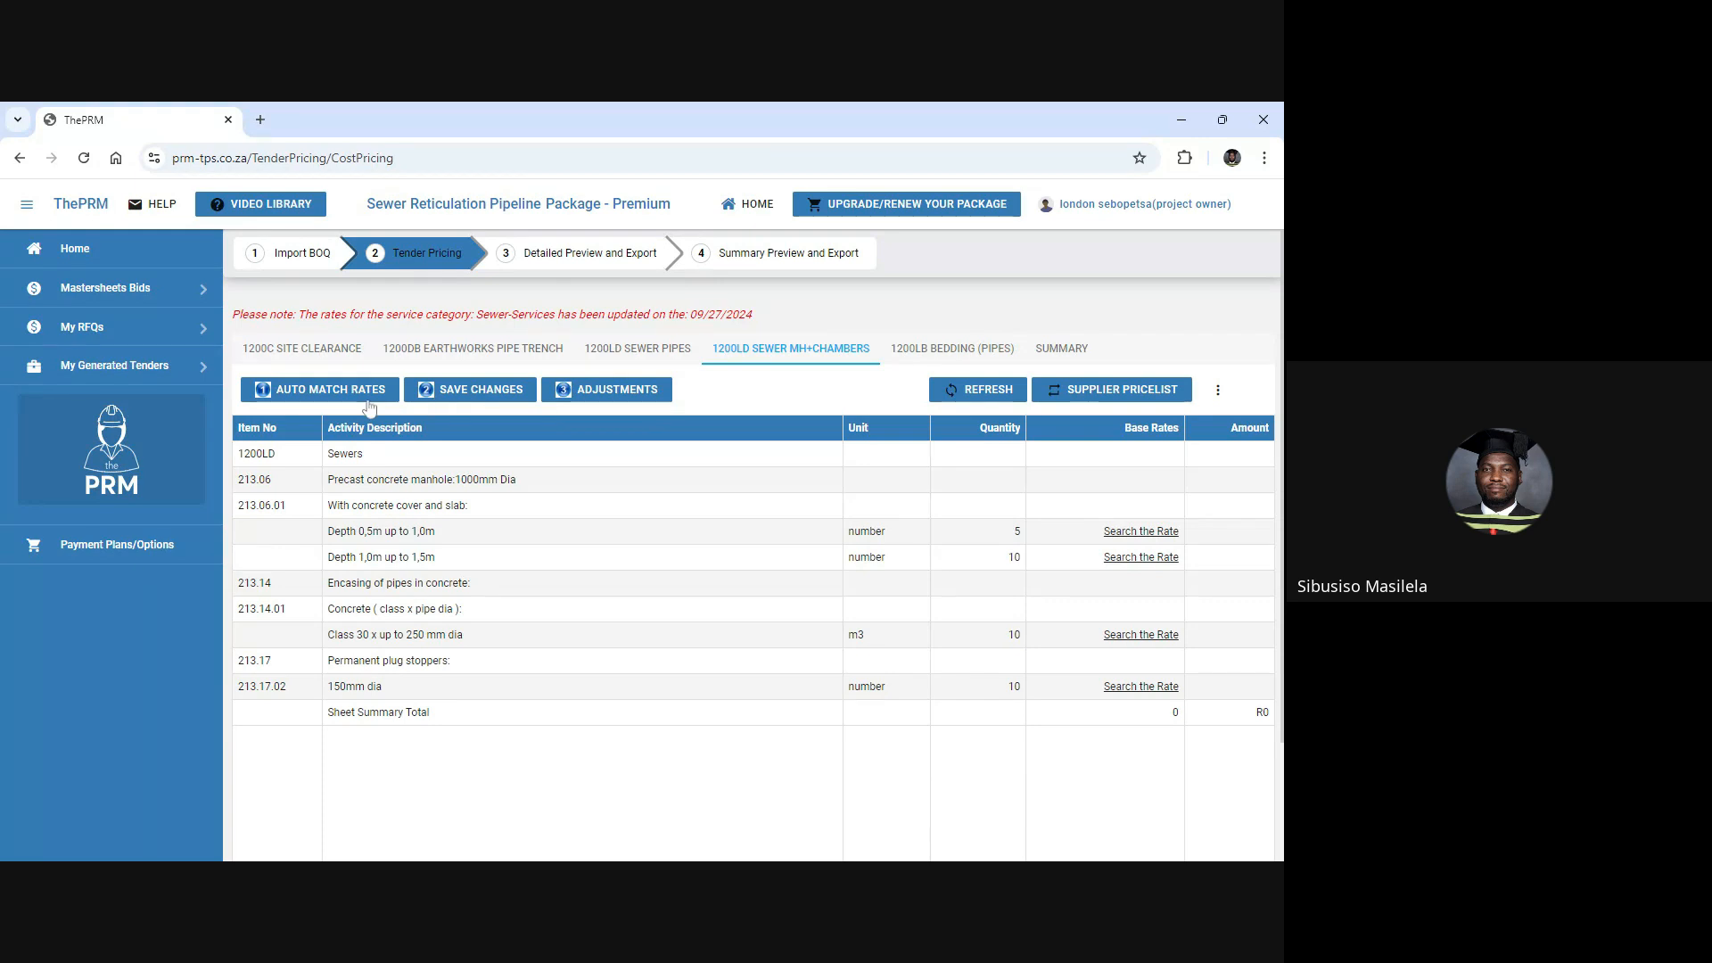
click(367, 394)
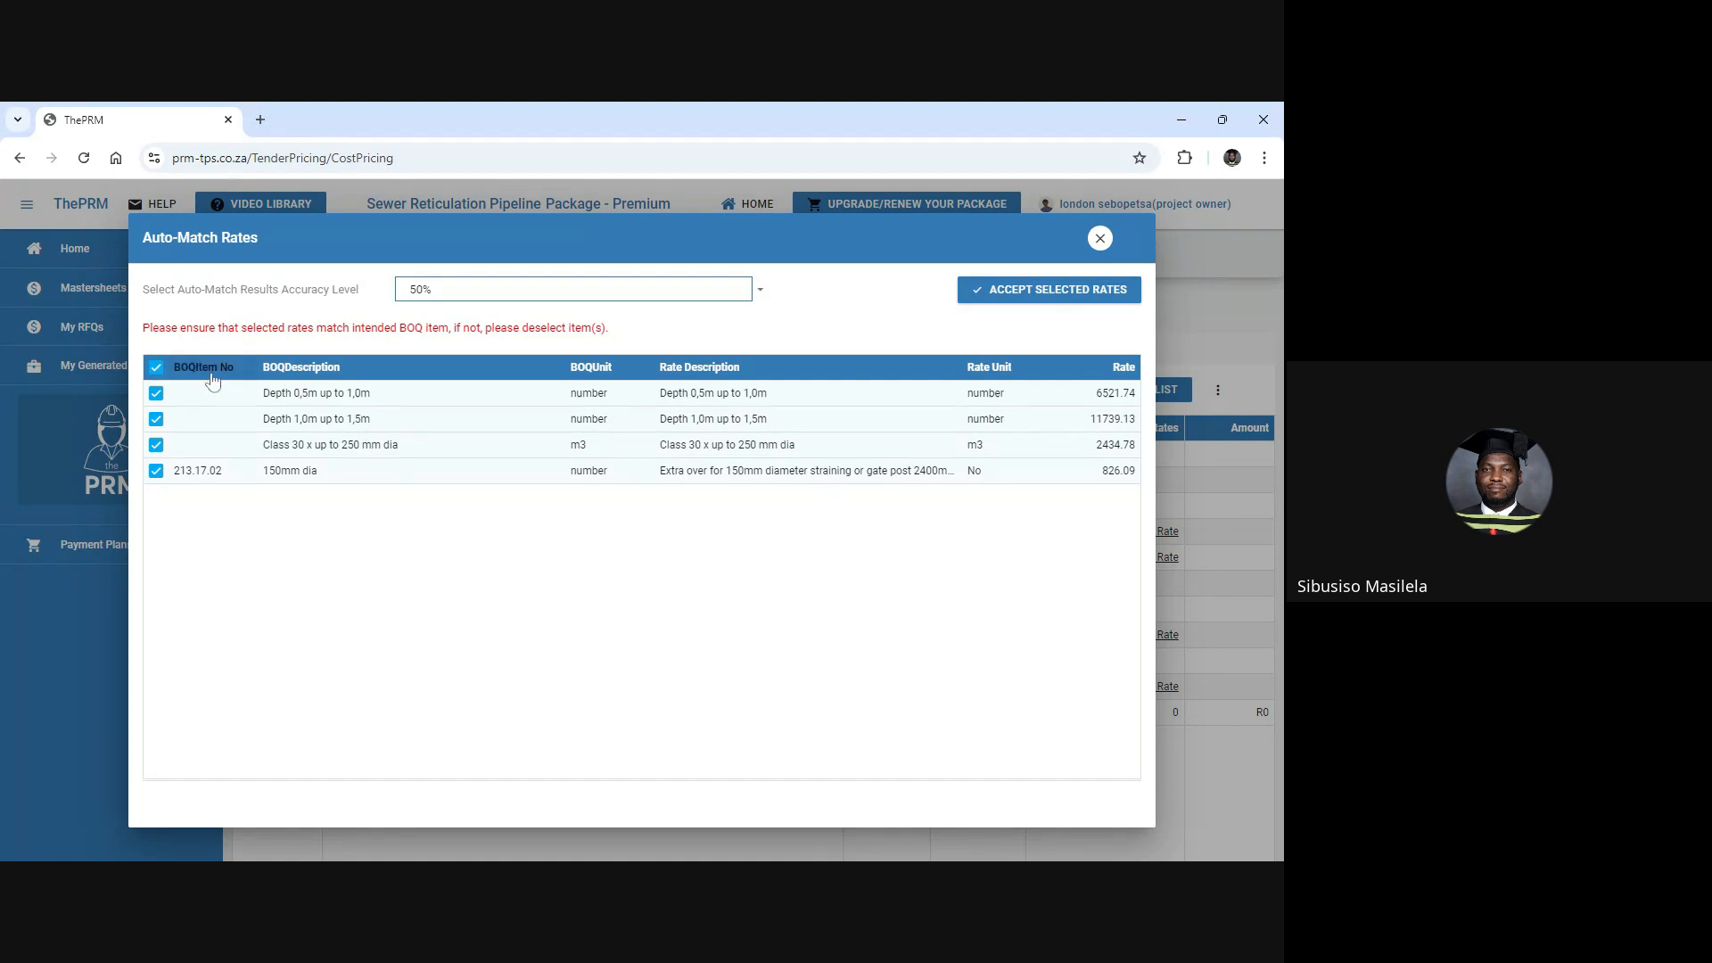
click(1056, 290)
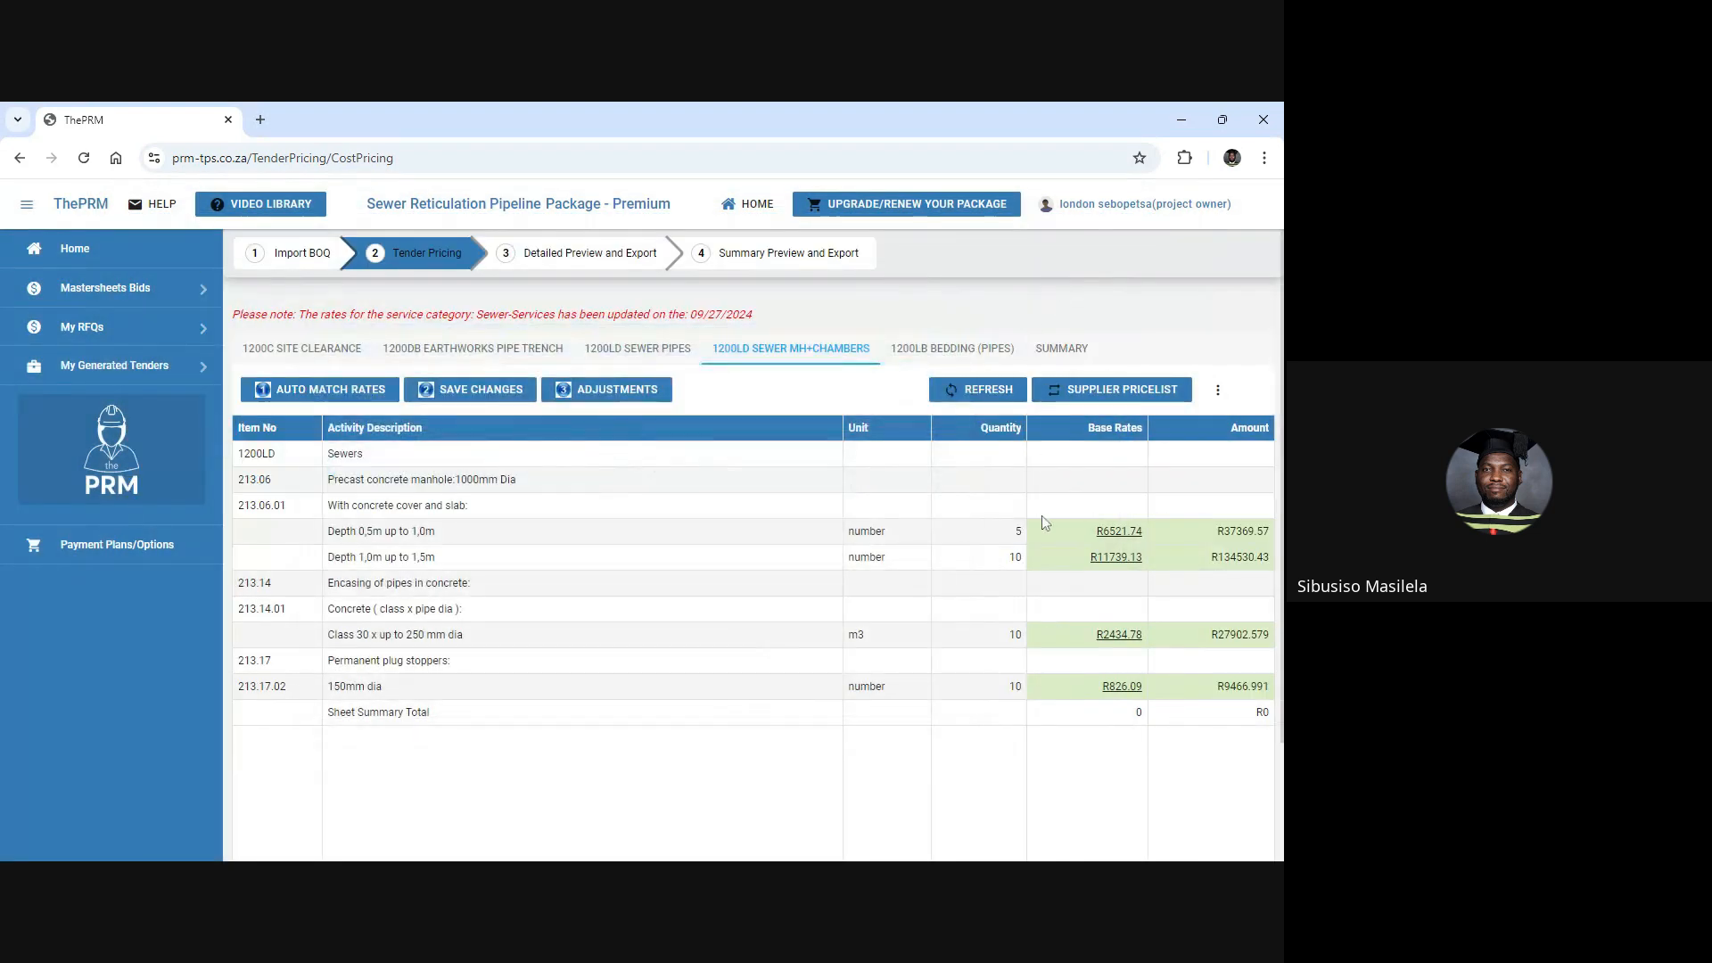
click(479, 392)
Apply and save Sewer MH+Chambers adjustments of 0% Material Discount, 0% Plant Ownership, 15% Profit Margin and 5% Company Overheads.
click(624, 397)
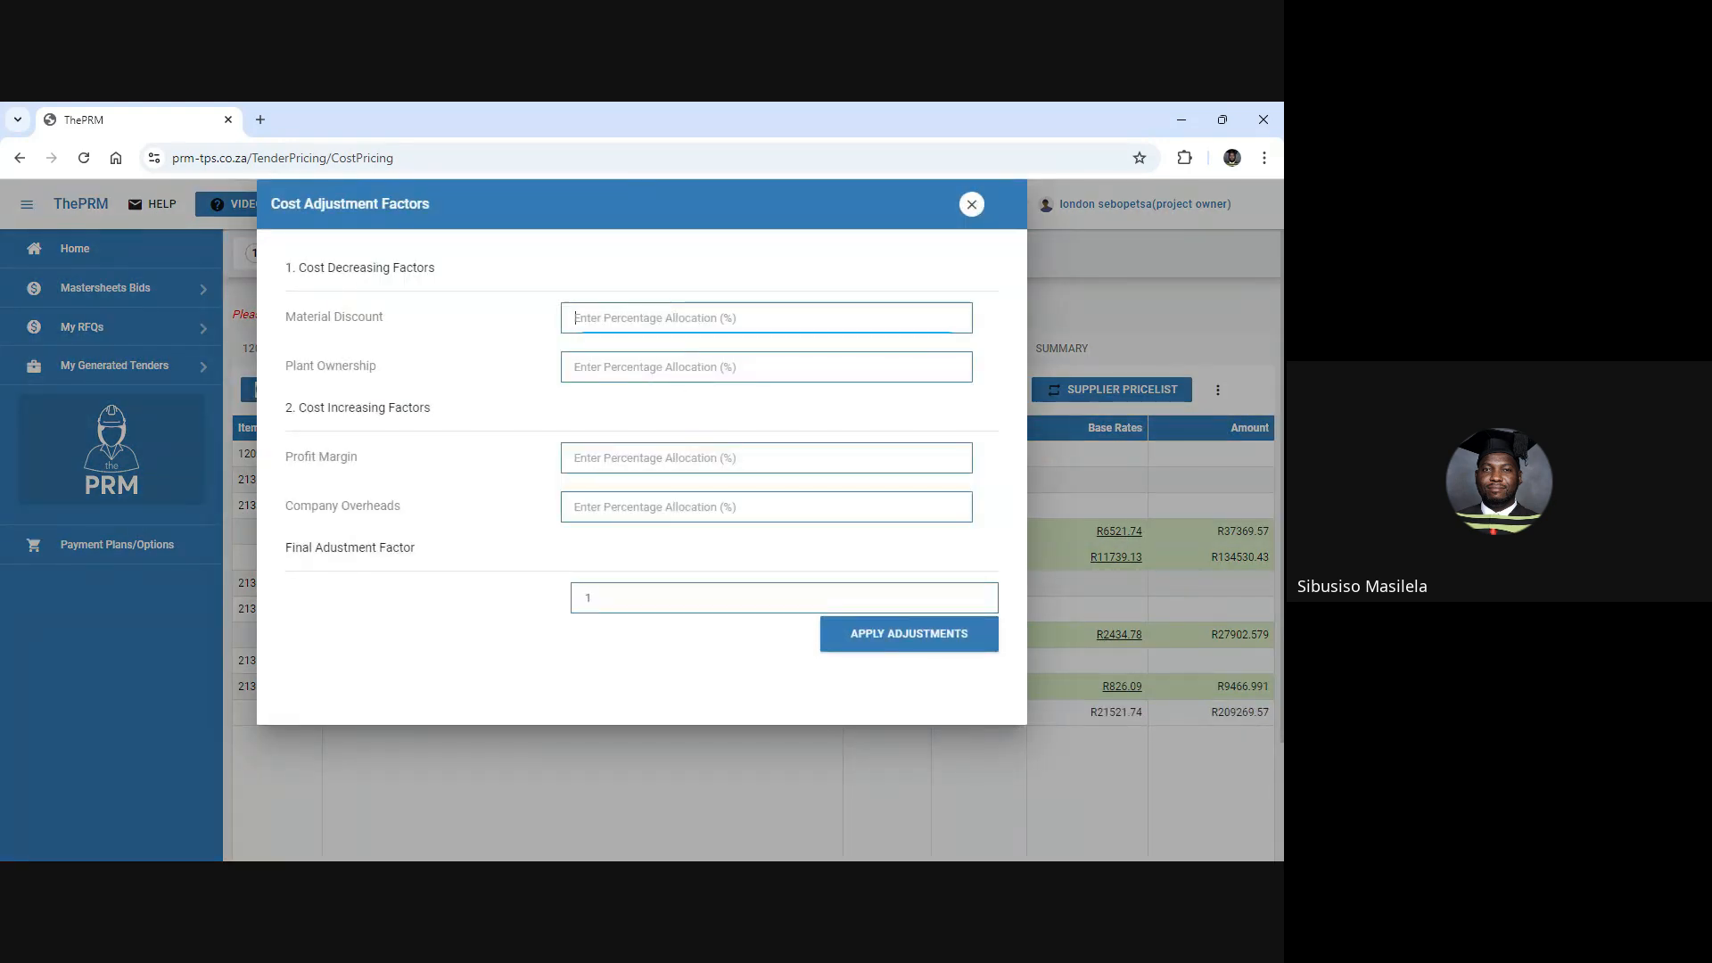
text(0)
key(Tab)
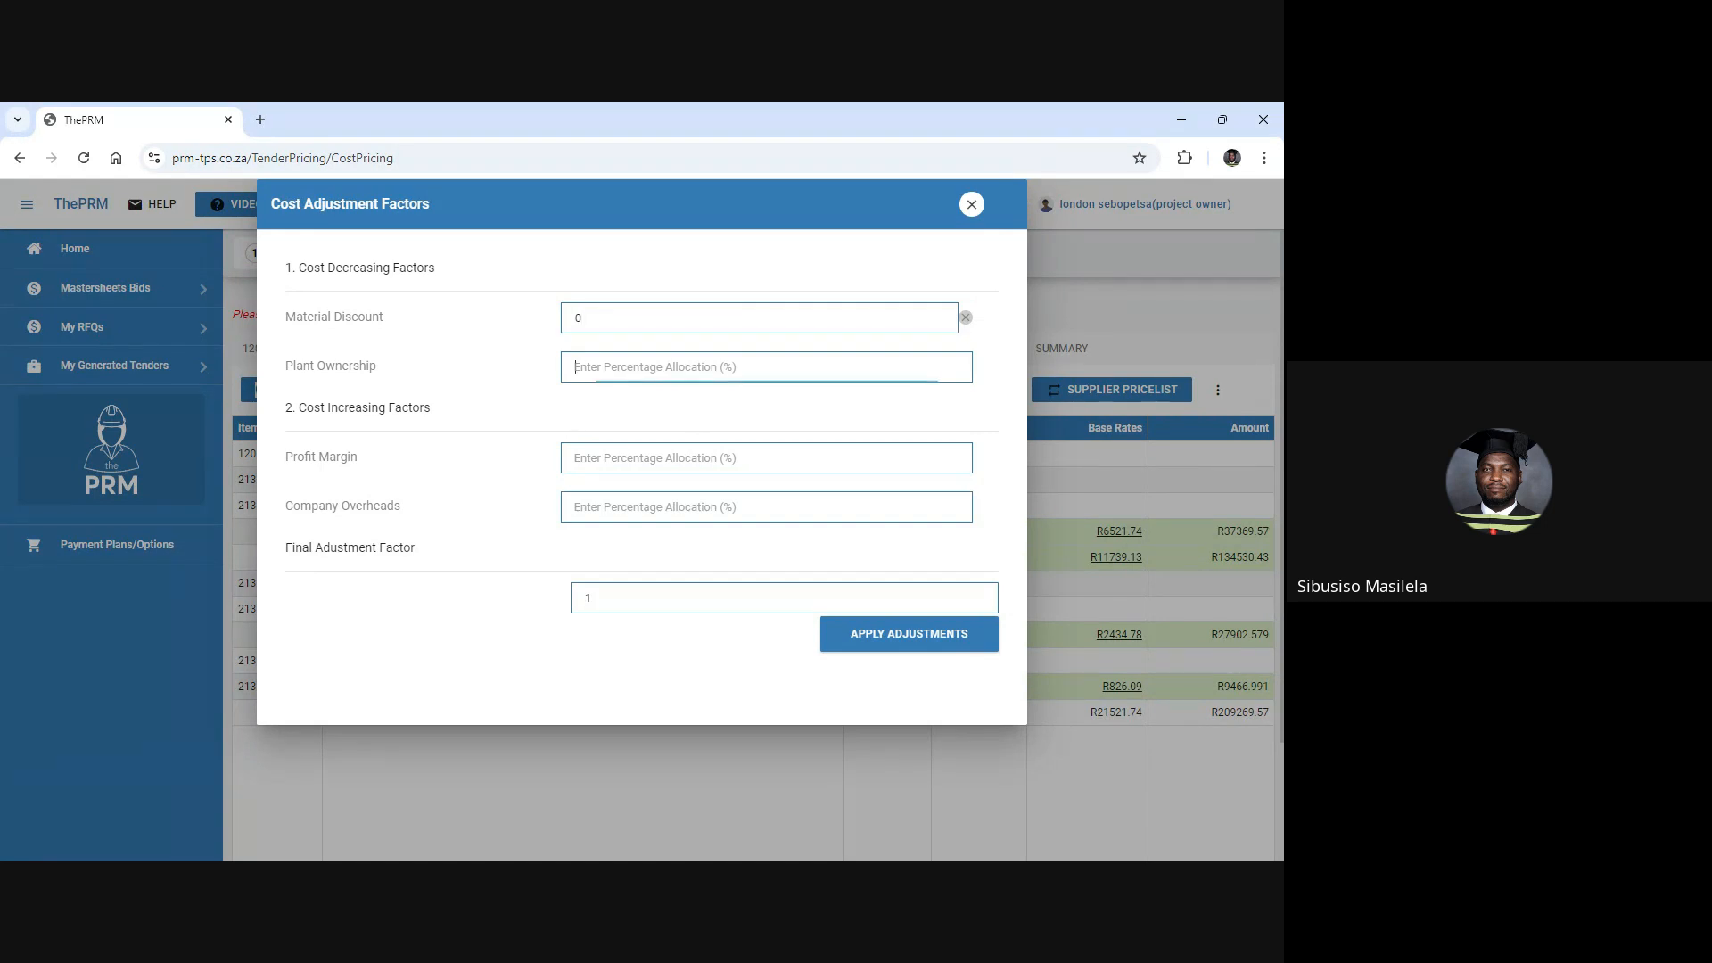
text(0)
key(Tab)
text(1)
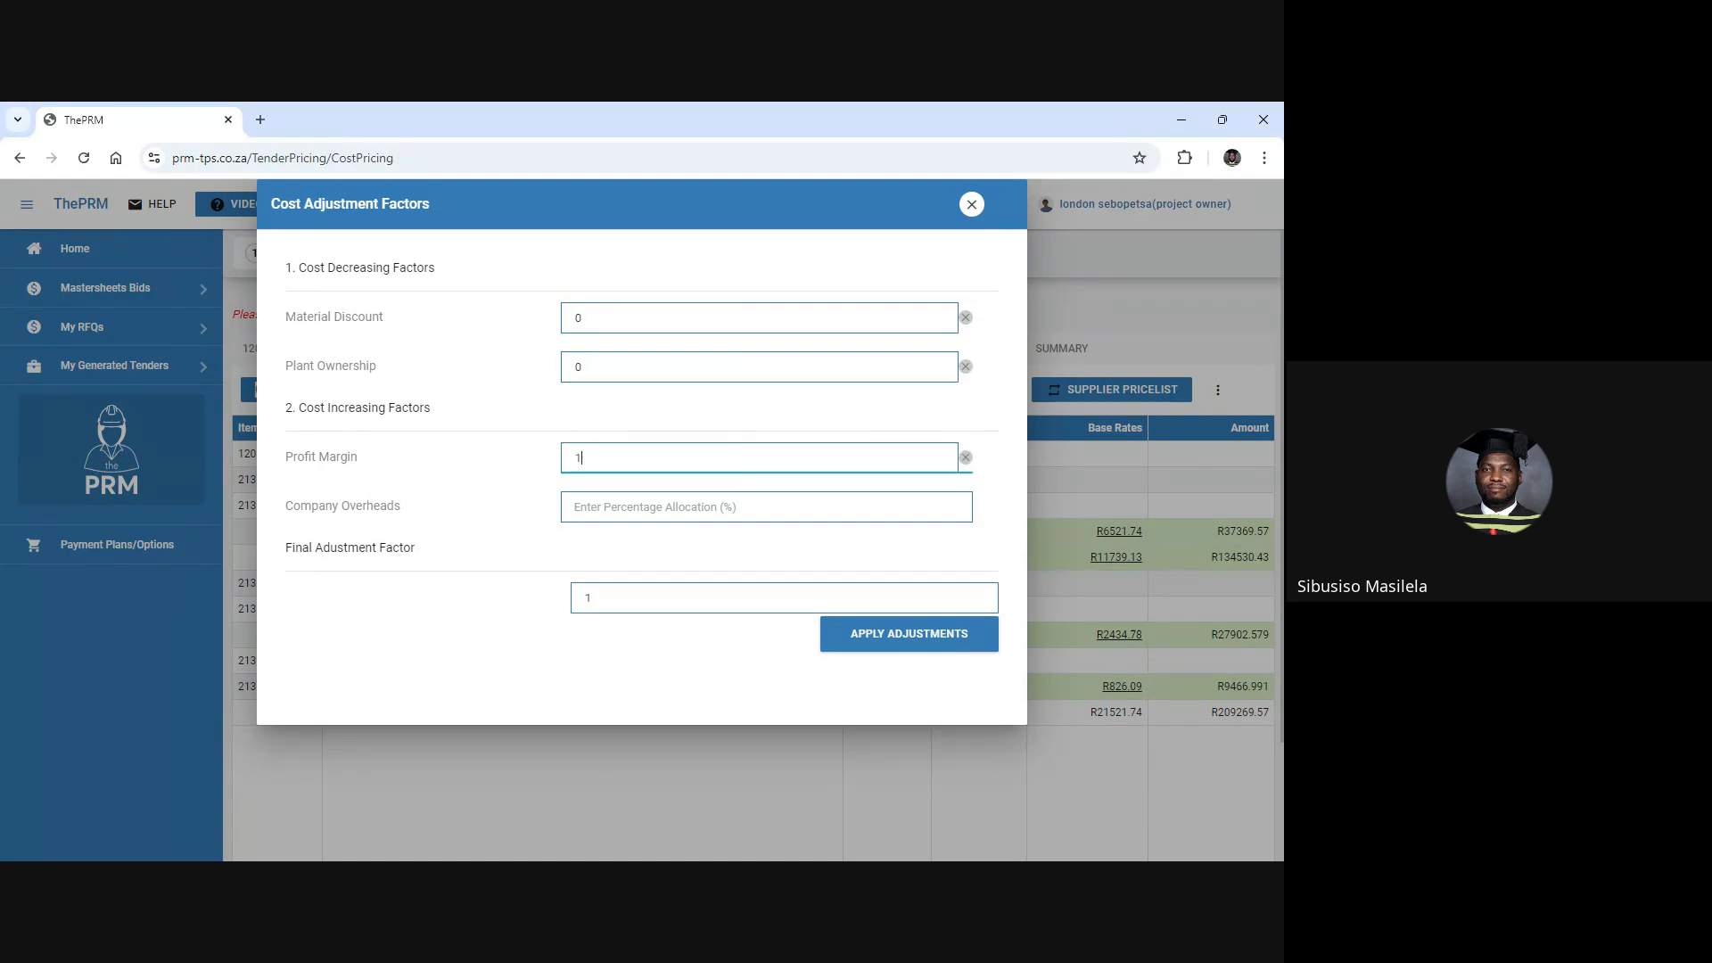
text(5)
key(Tab)
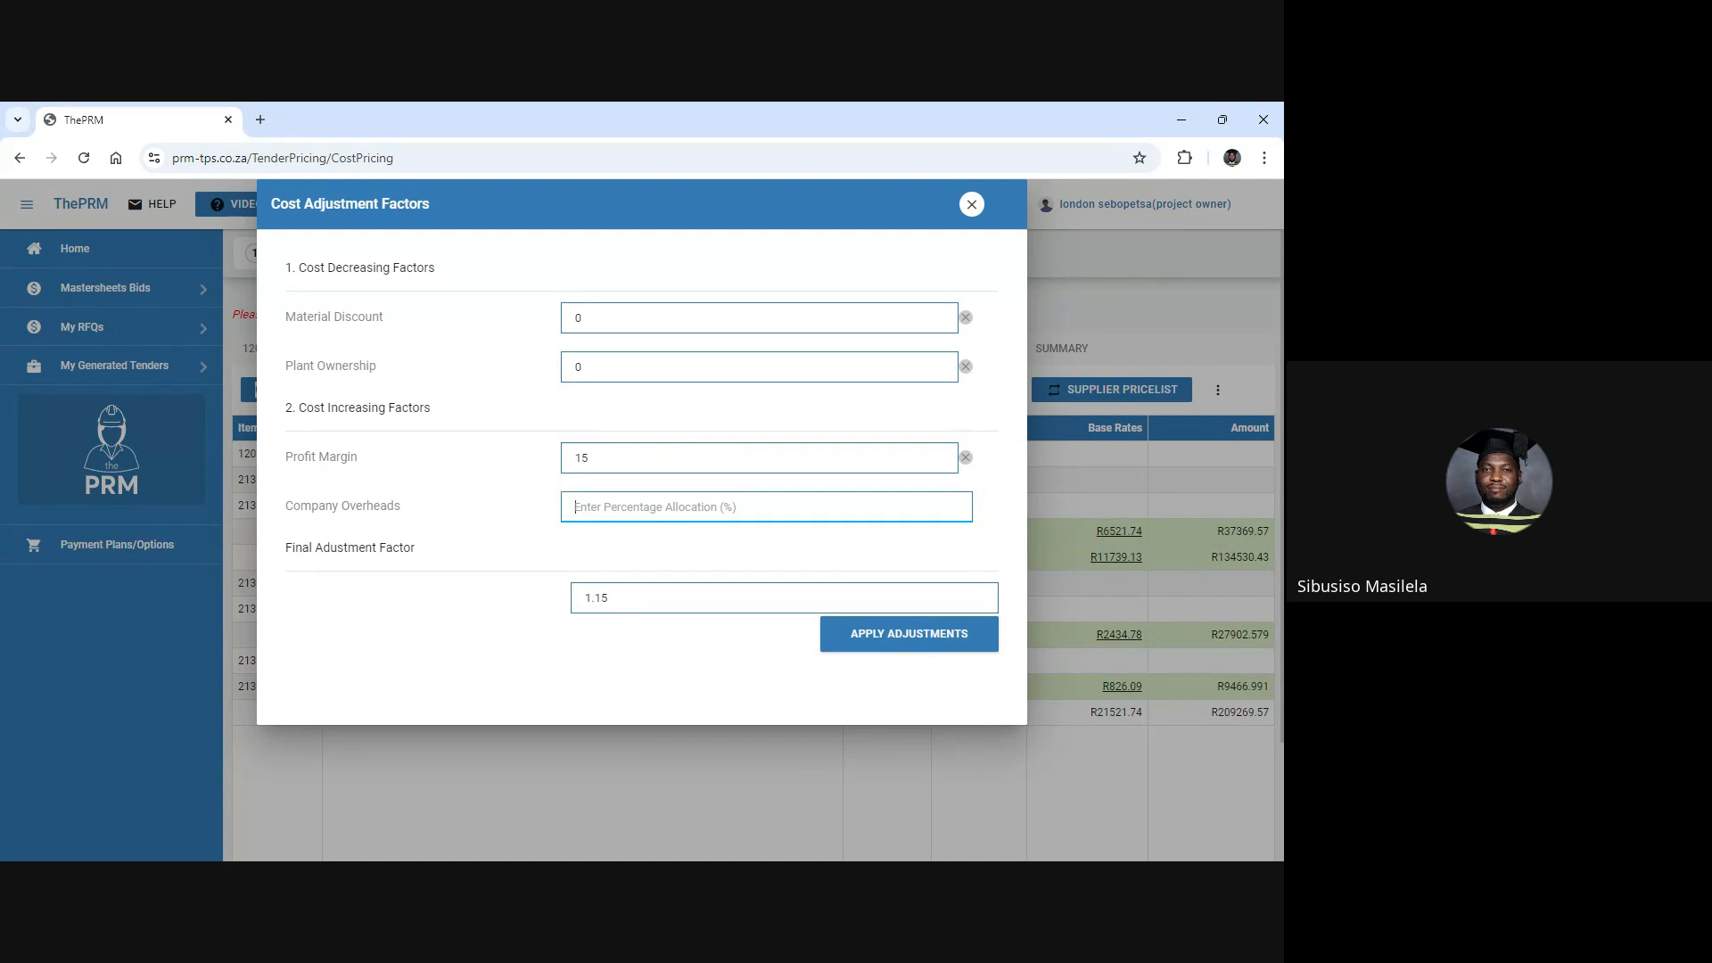
text(5)
click(894, 634)
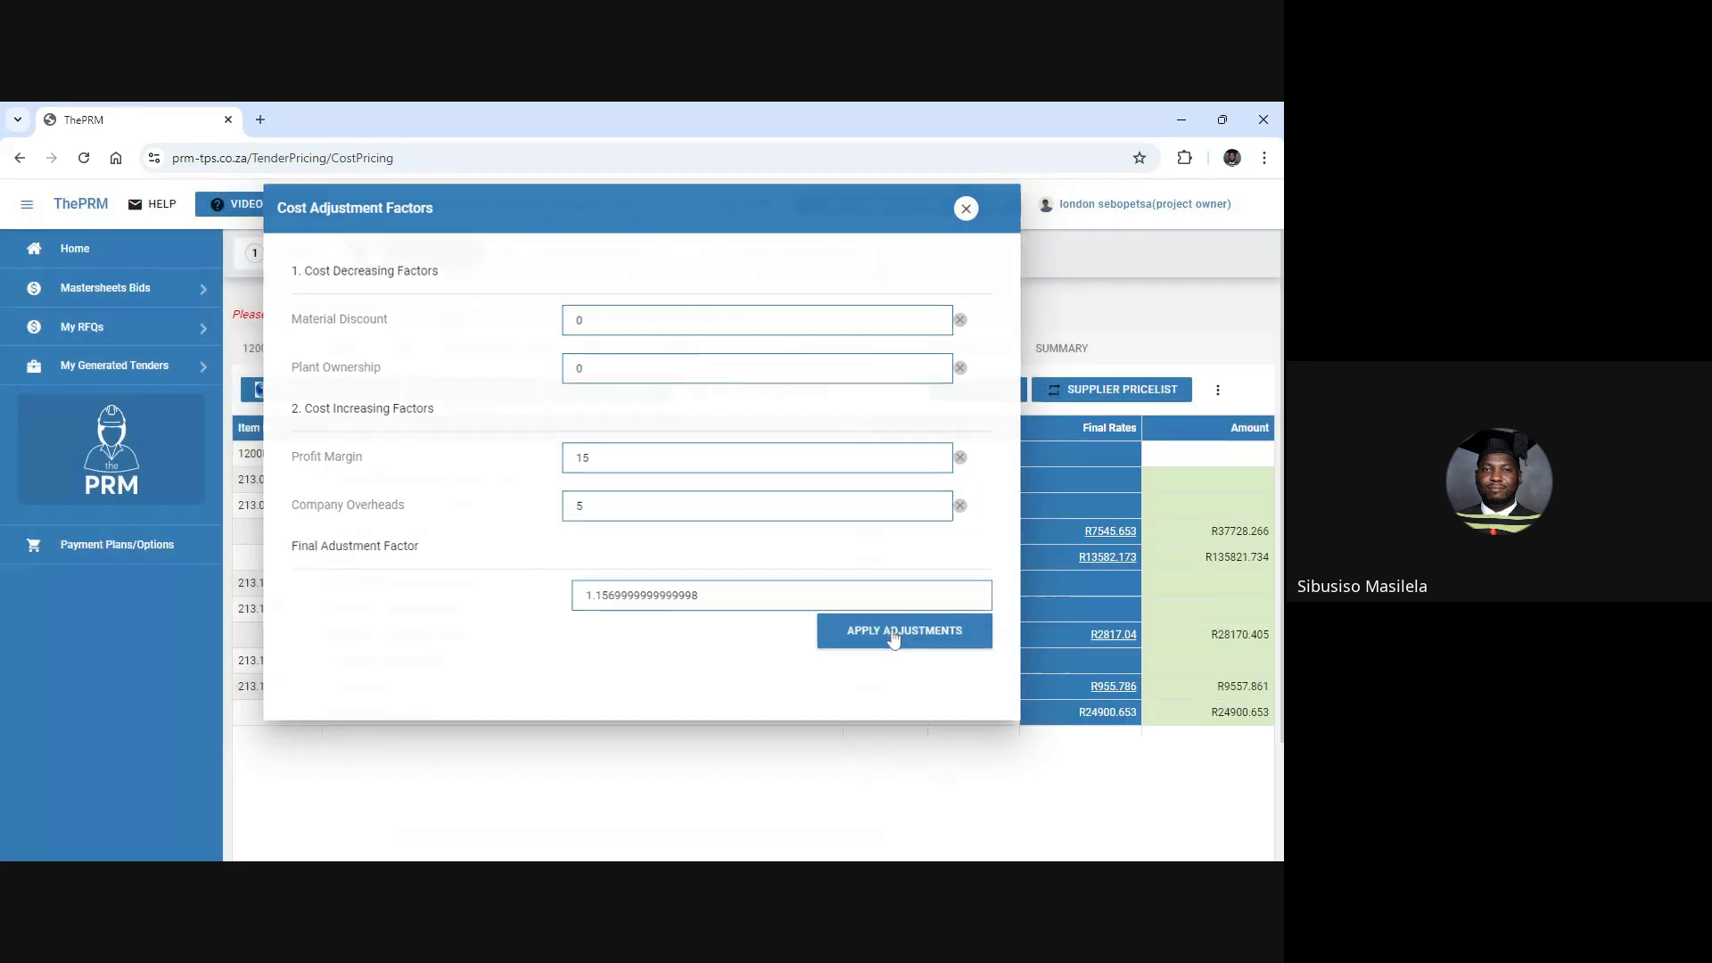
click(499, 397)
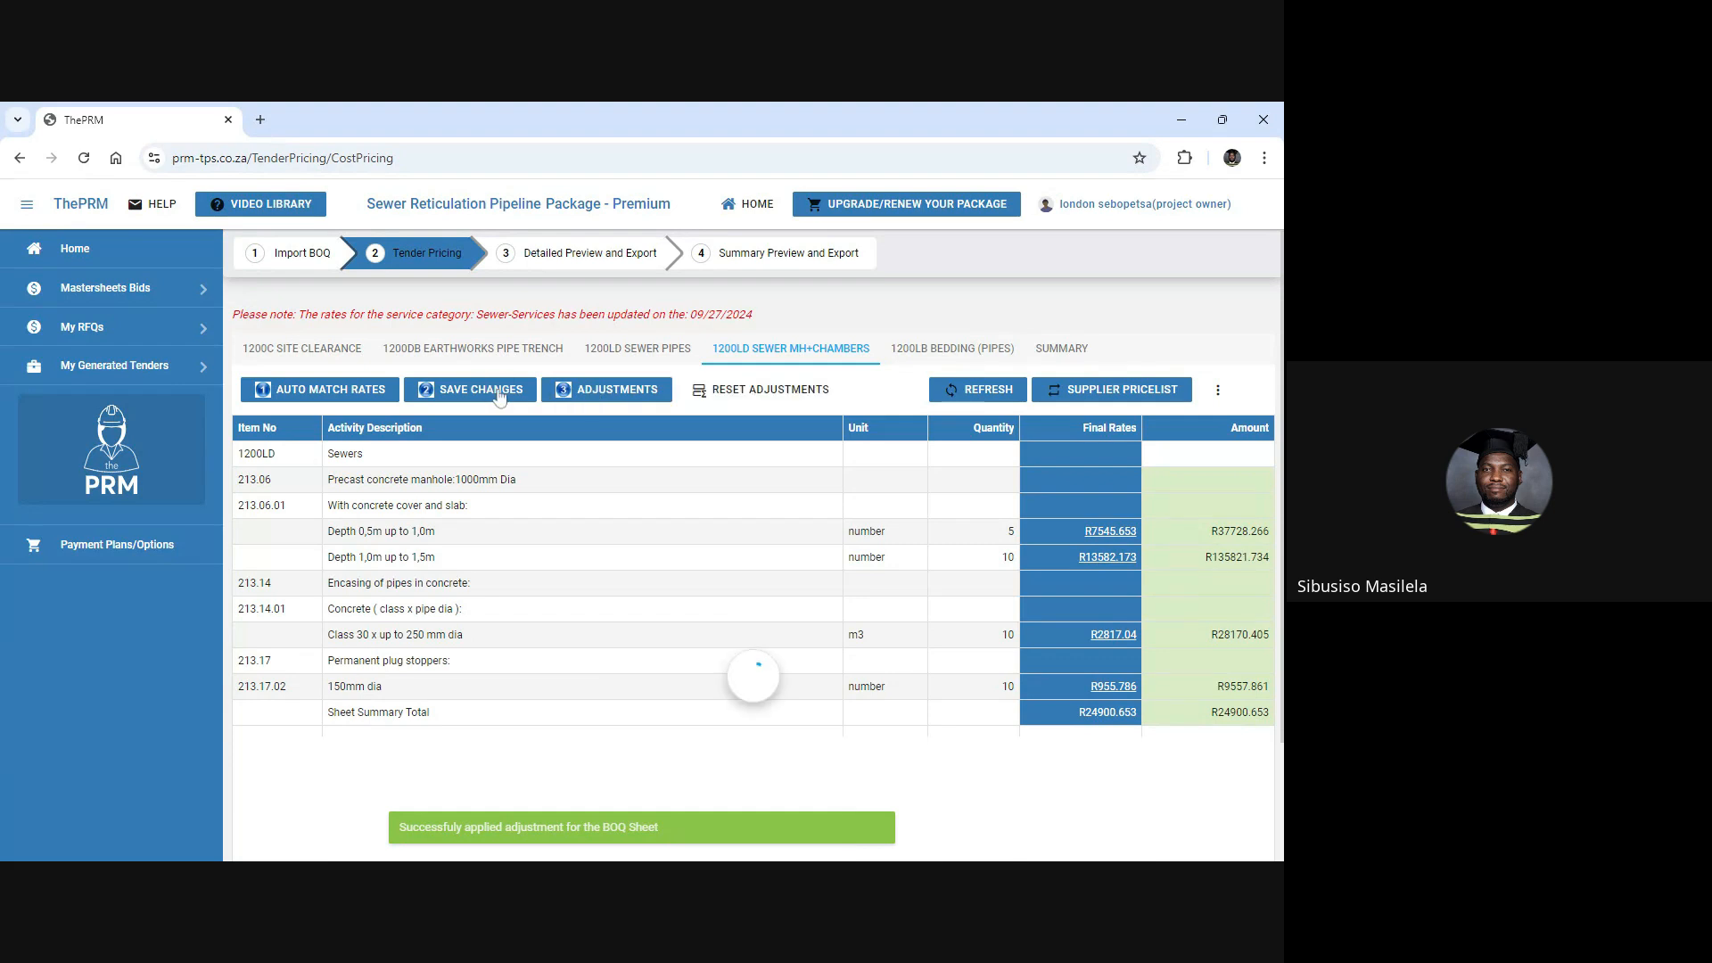
Auto-match the rates on the Bedding (Pipes) sheet at 50% accuracy, select all the matches and accept them.
click(953, 350)
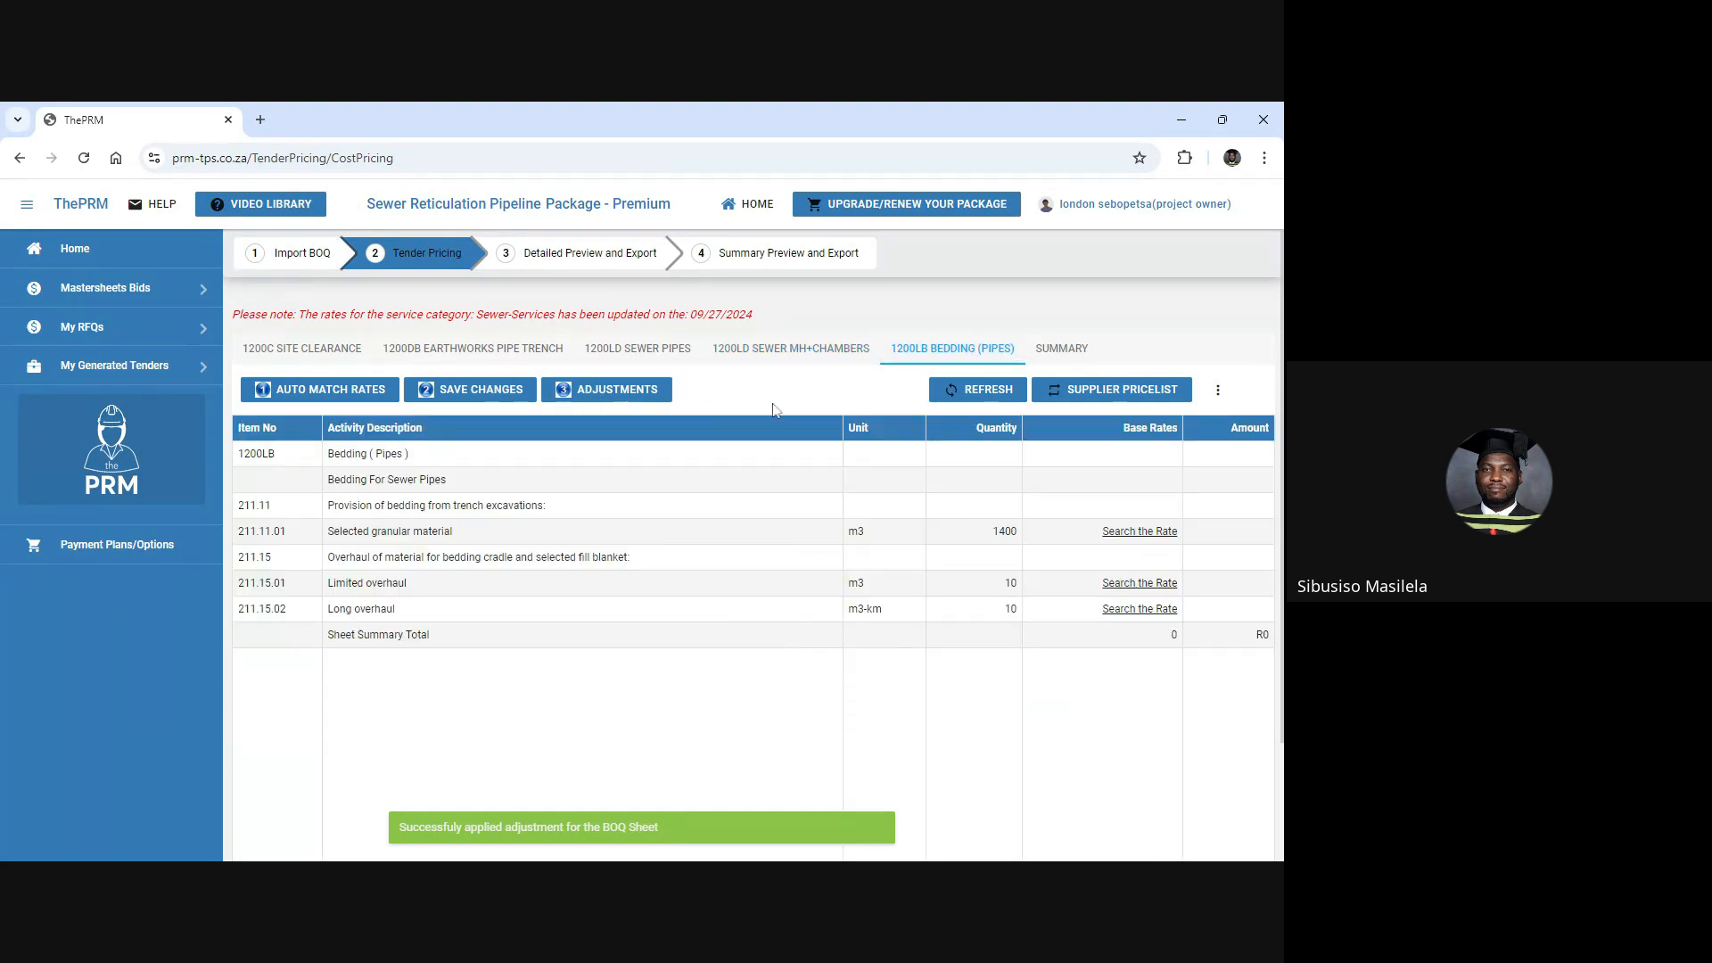
click(373, 392)
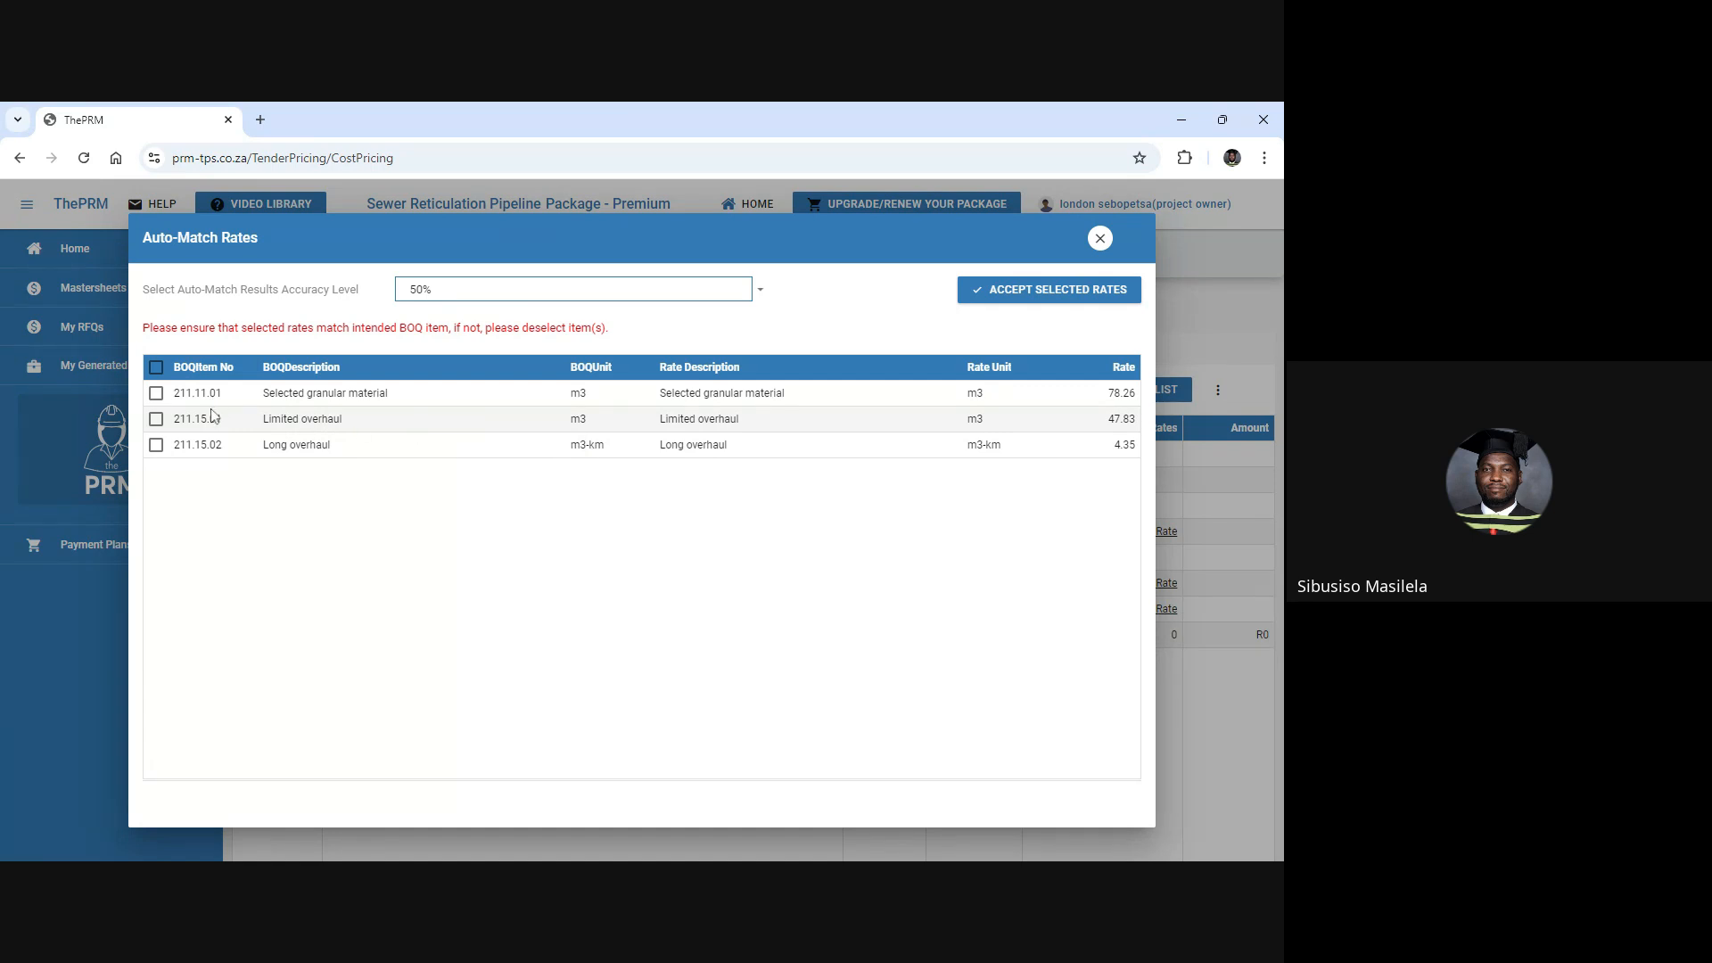
click(156, 366)
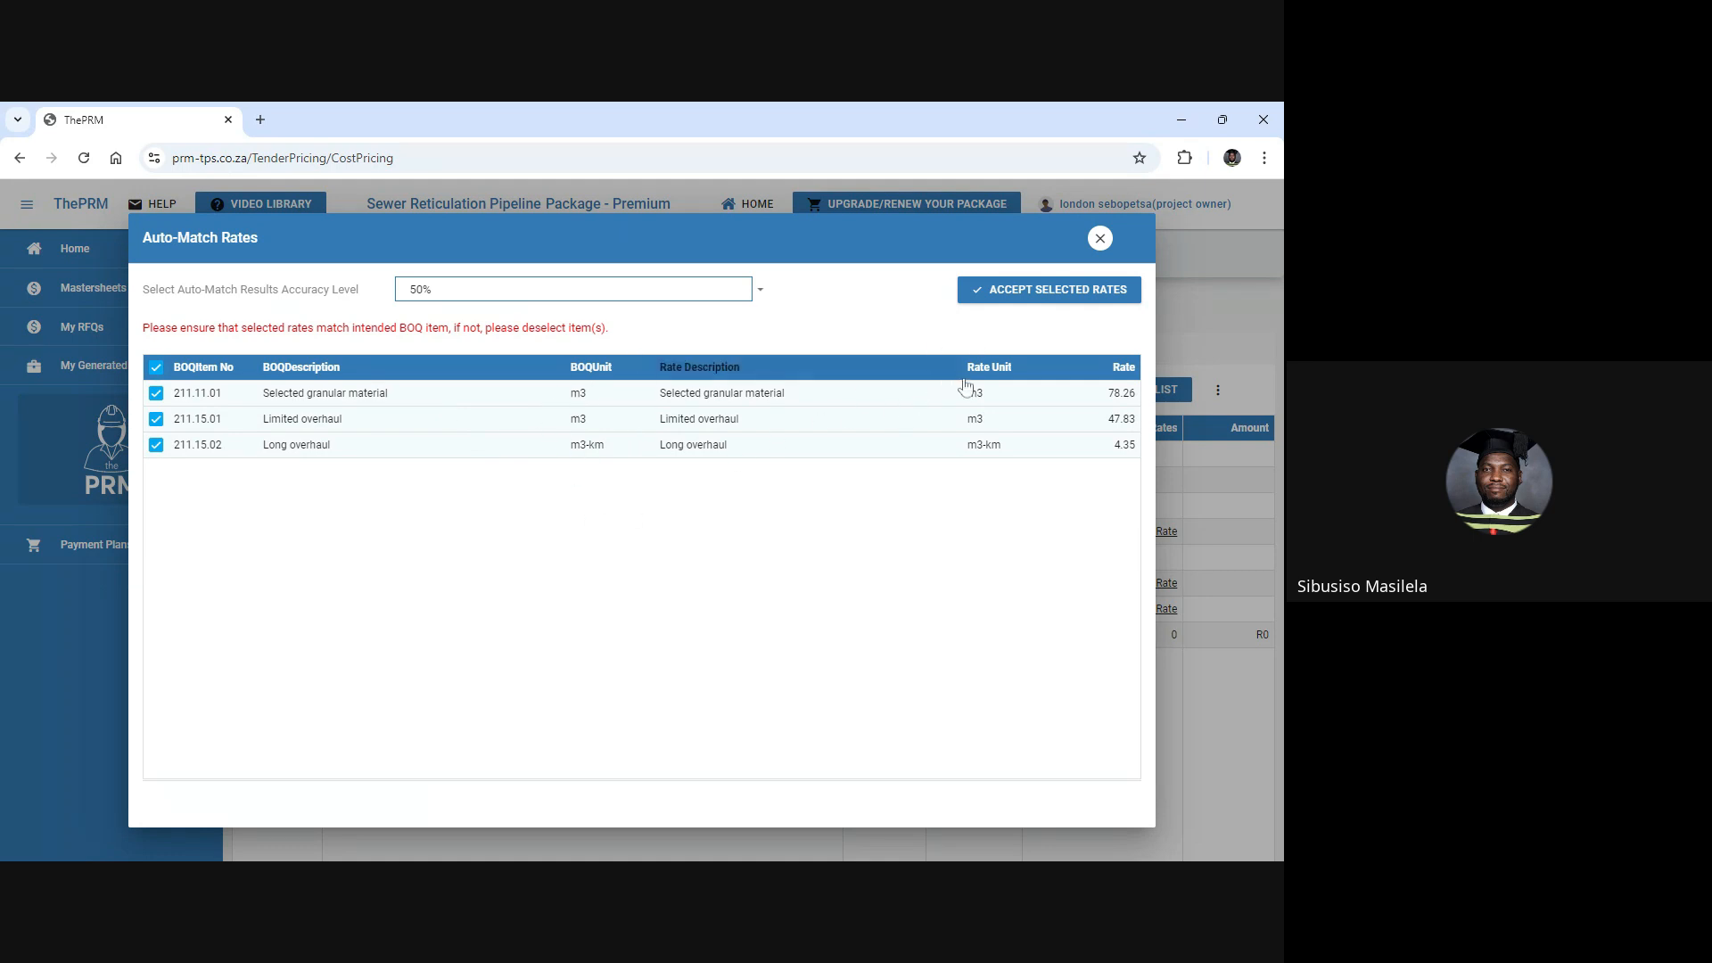
click(1042, 290)
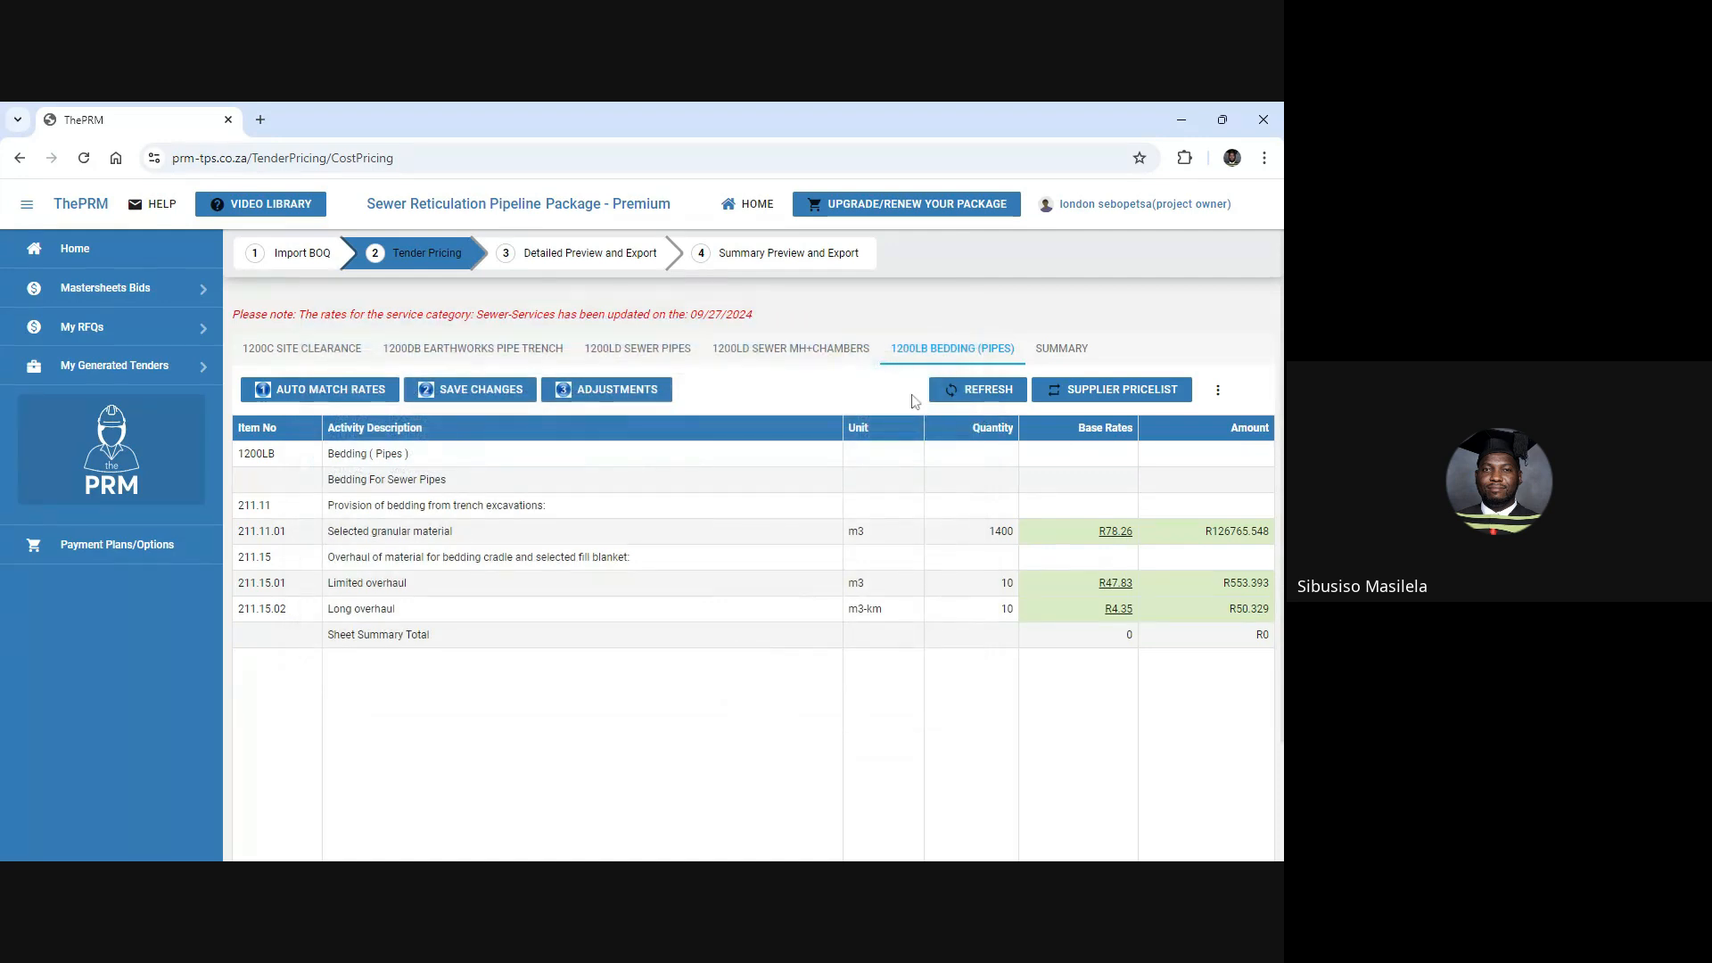
Set the Bedding (Pipes) sheet's Material Discount to 5% and Plant Ownership to 1% in the cost adjustment factors.
click(609, 402)
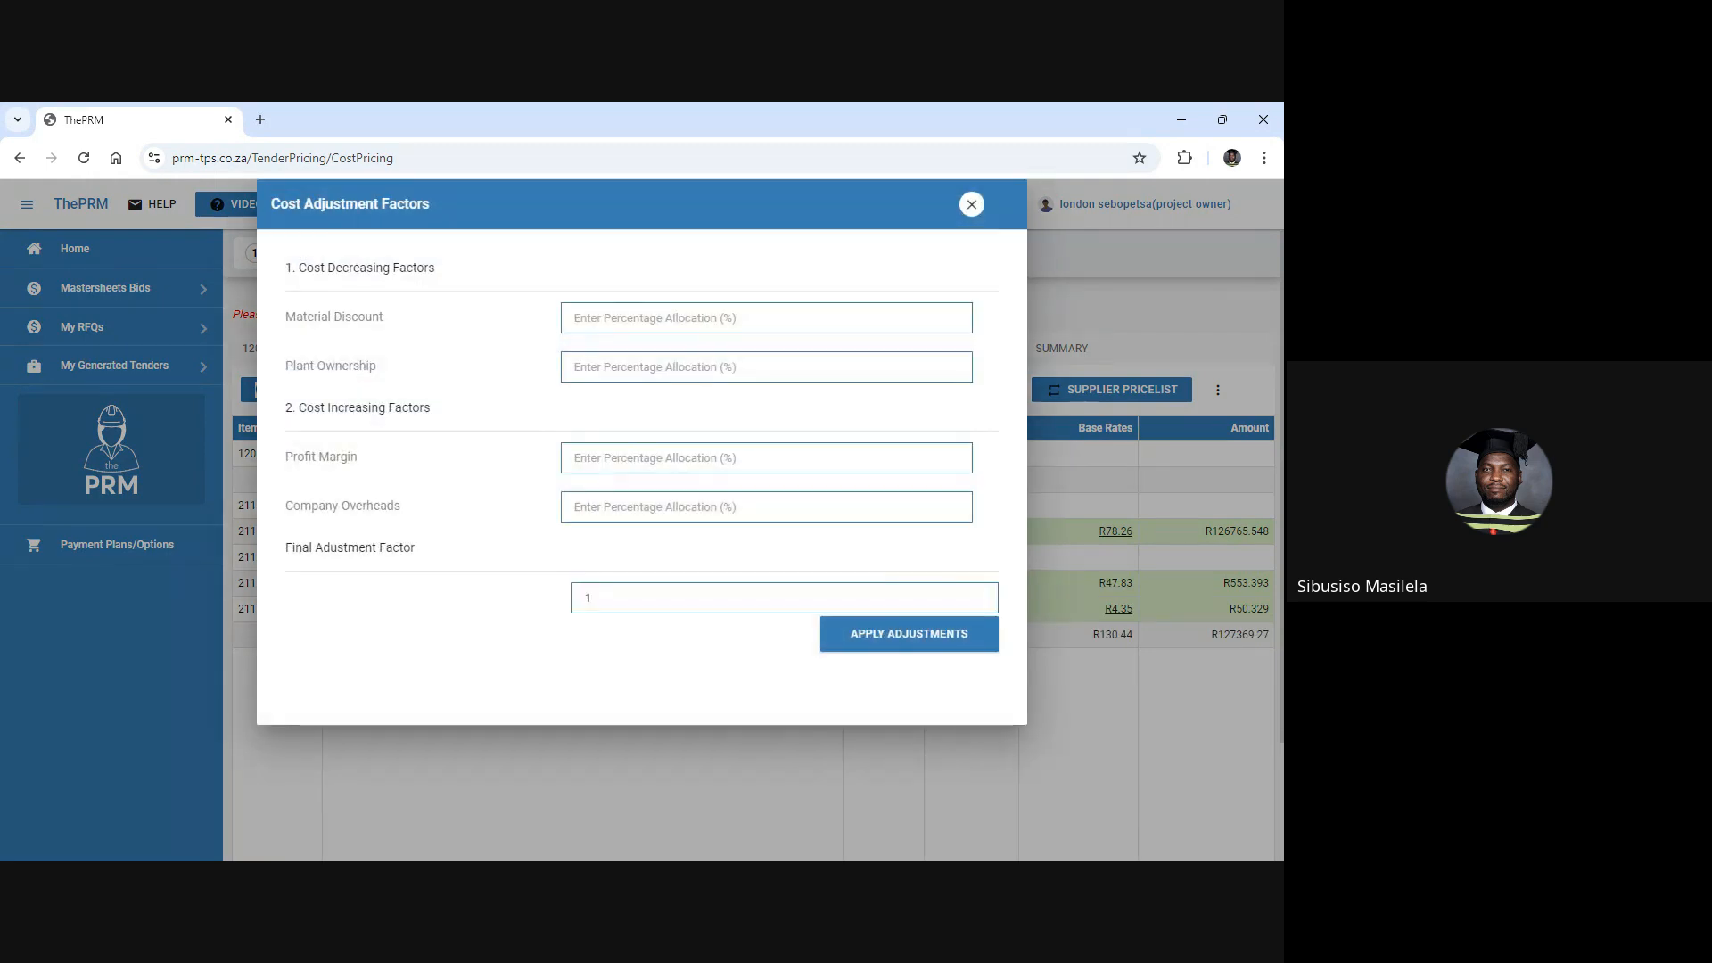
text(2)
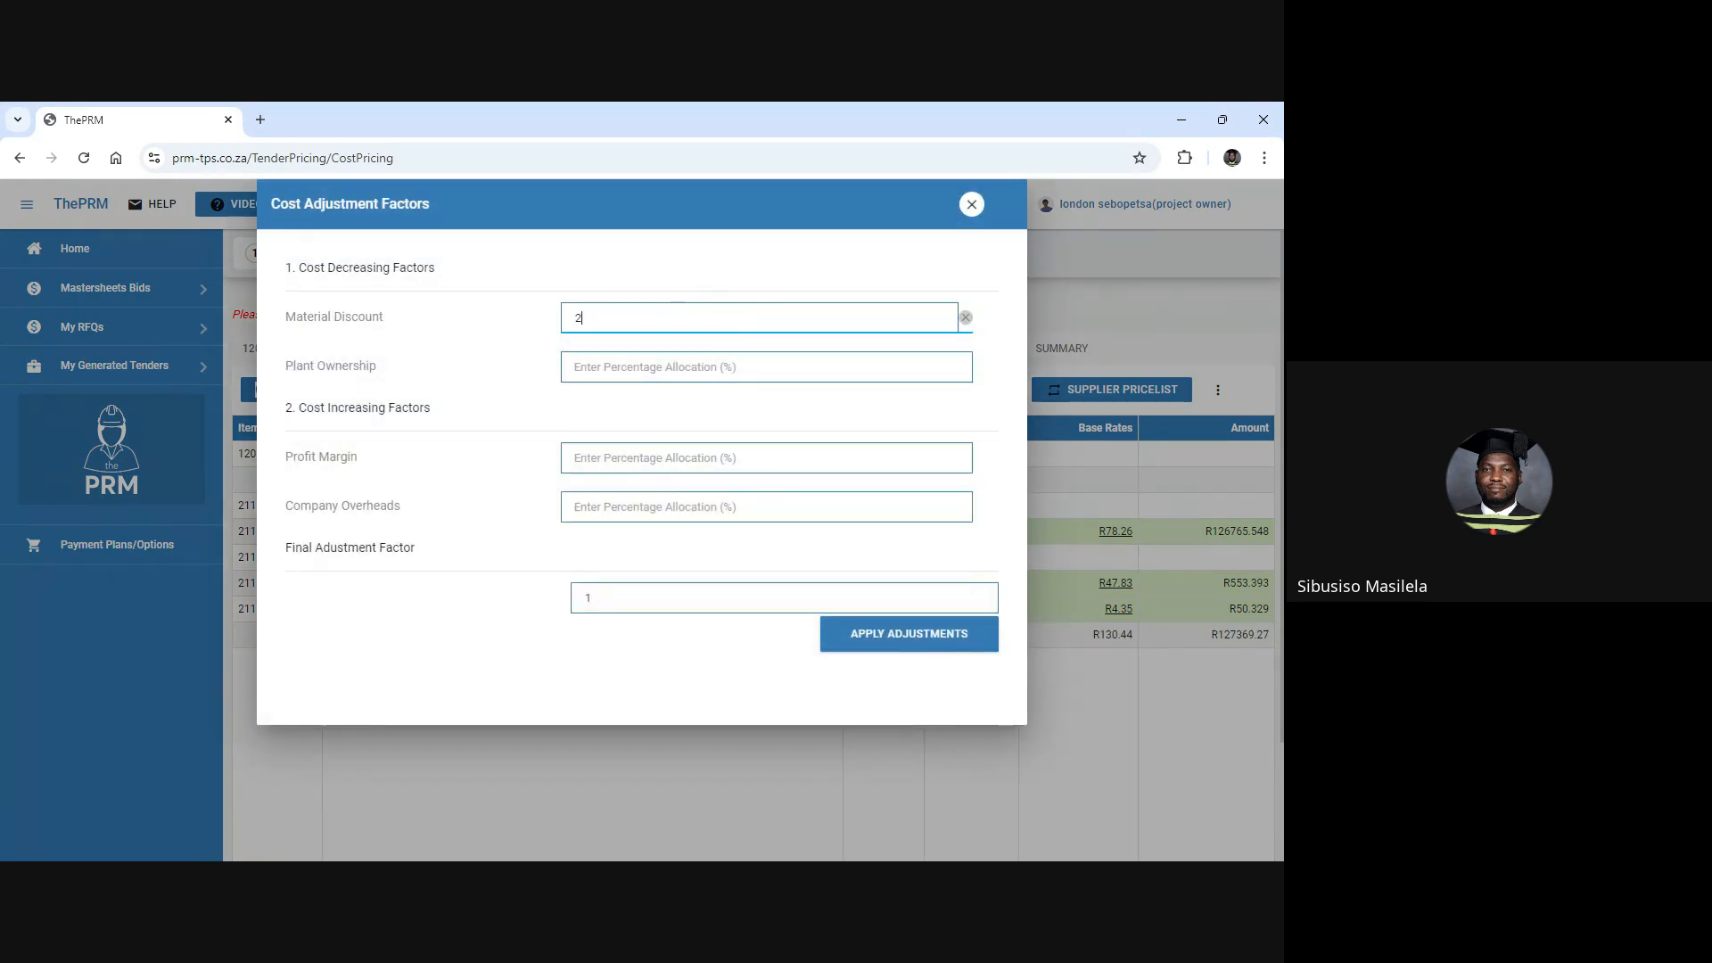
key(BackSpace)
text(5)
click(766, 366)
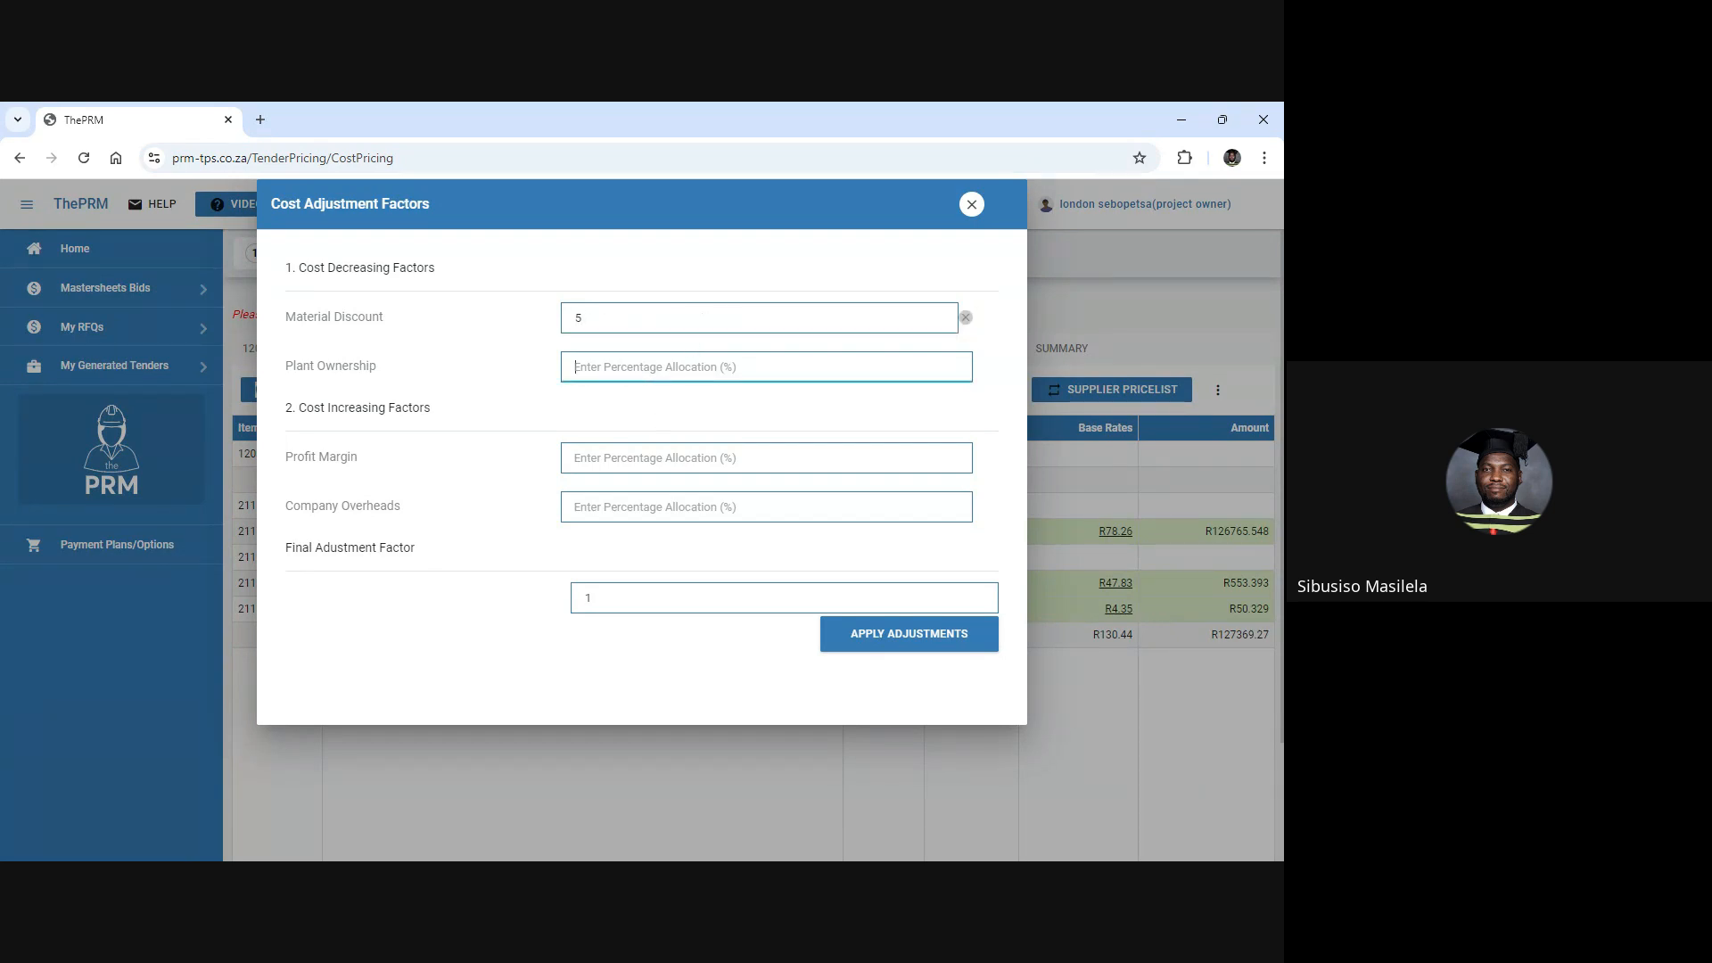
text(1)
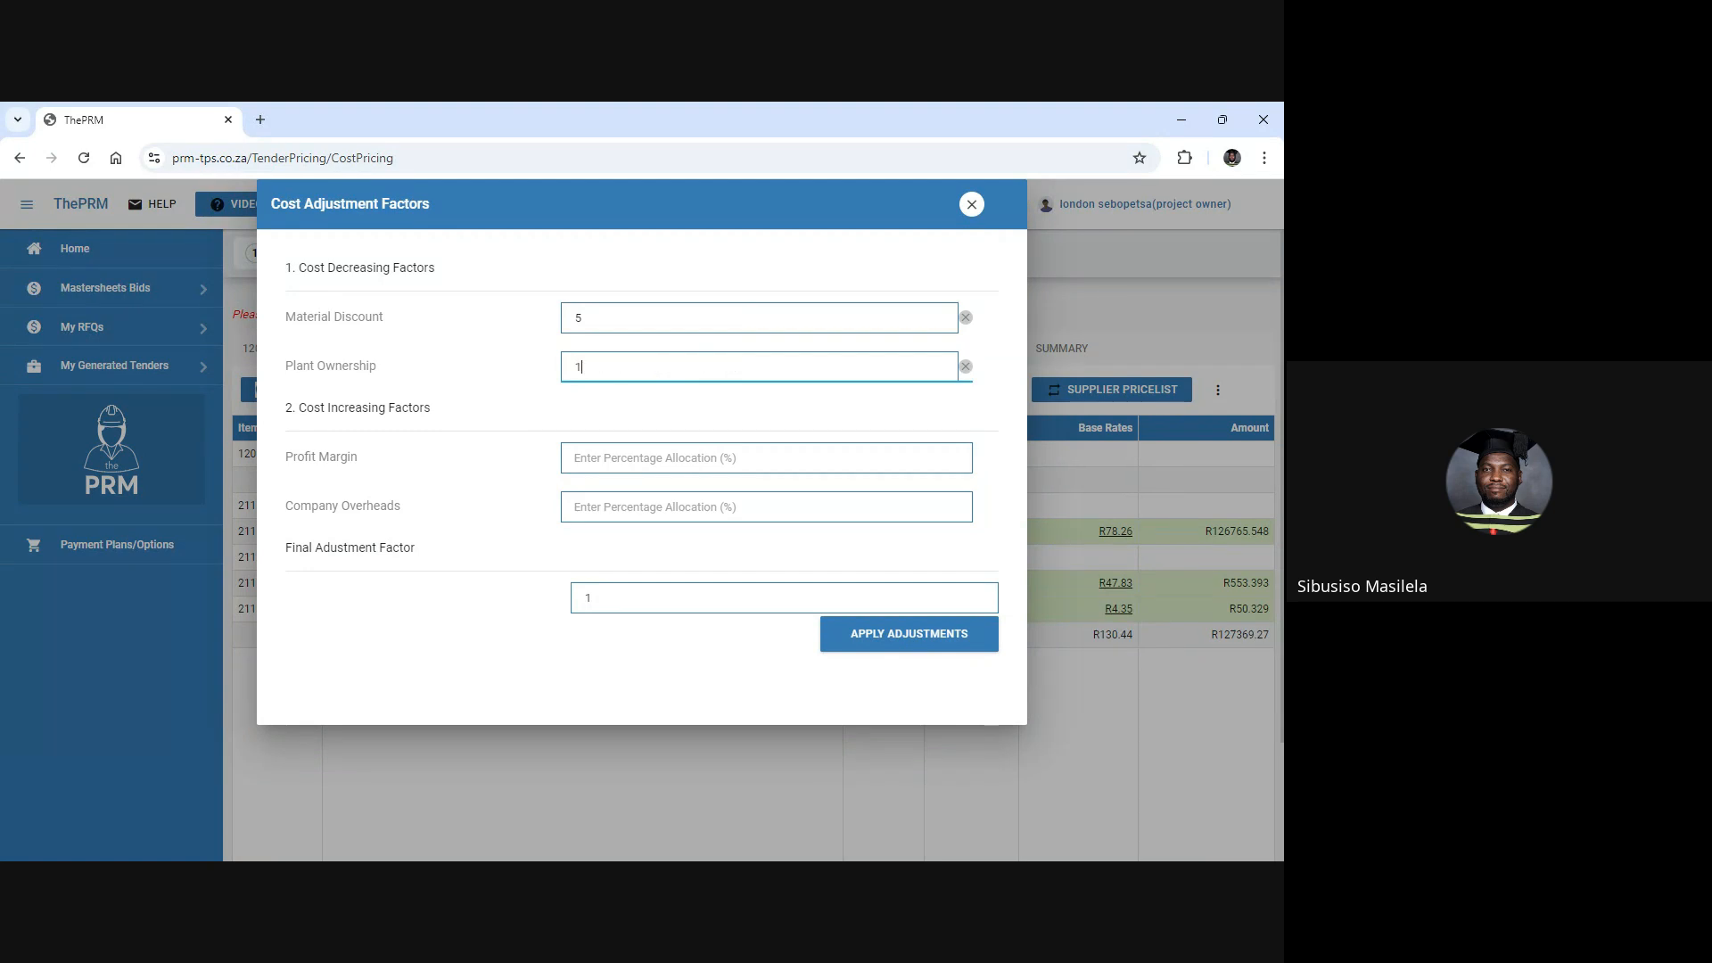
Set the Bedding (Pipes) Profit Margin to 18% and Company Overheads to 5%, and apply the adjustments.
click(683, 470)
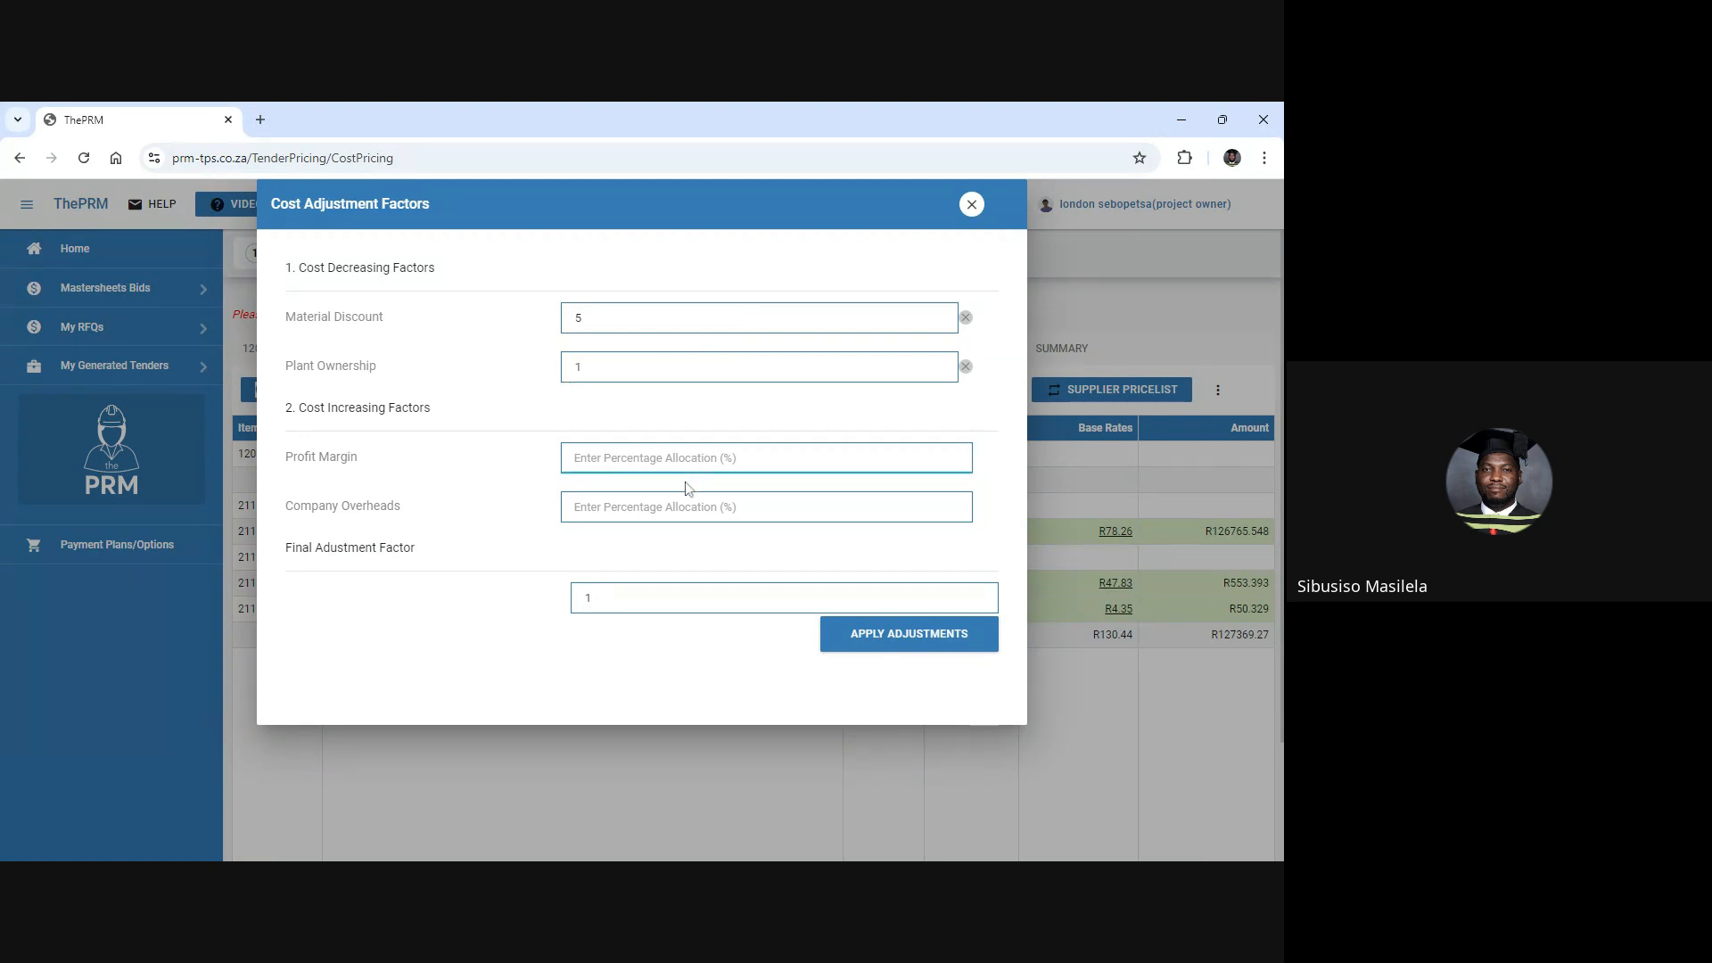
text(18)
click(677, 496)
text(5)
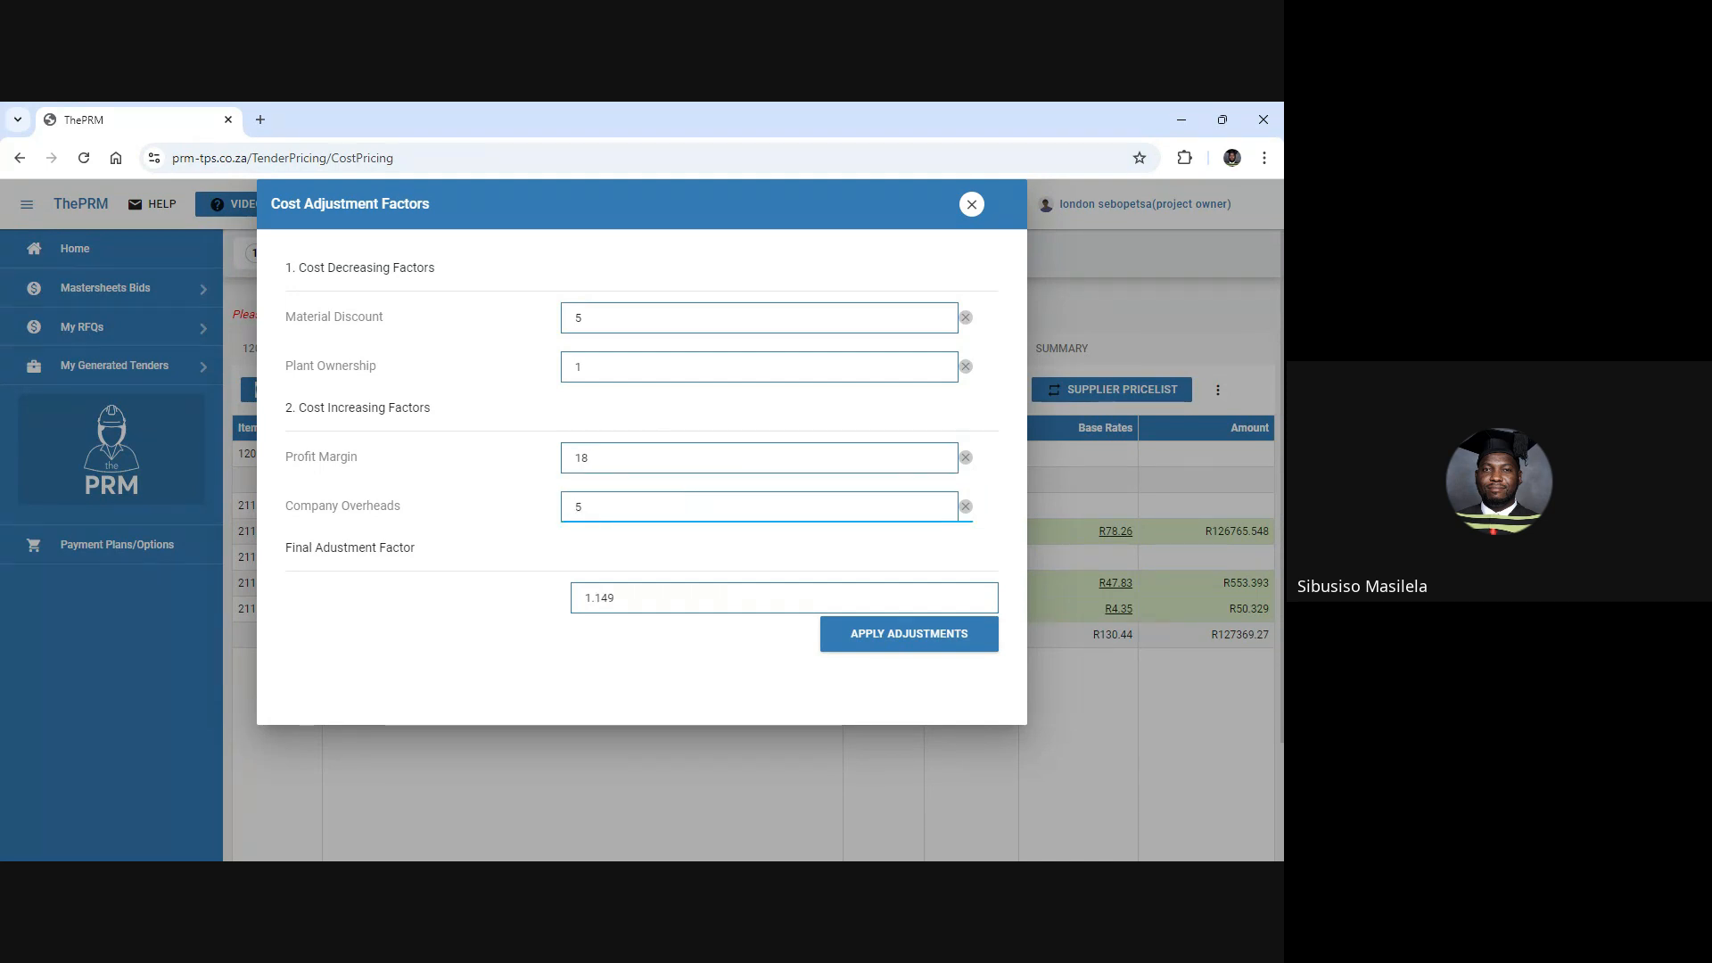
click(660, 571)
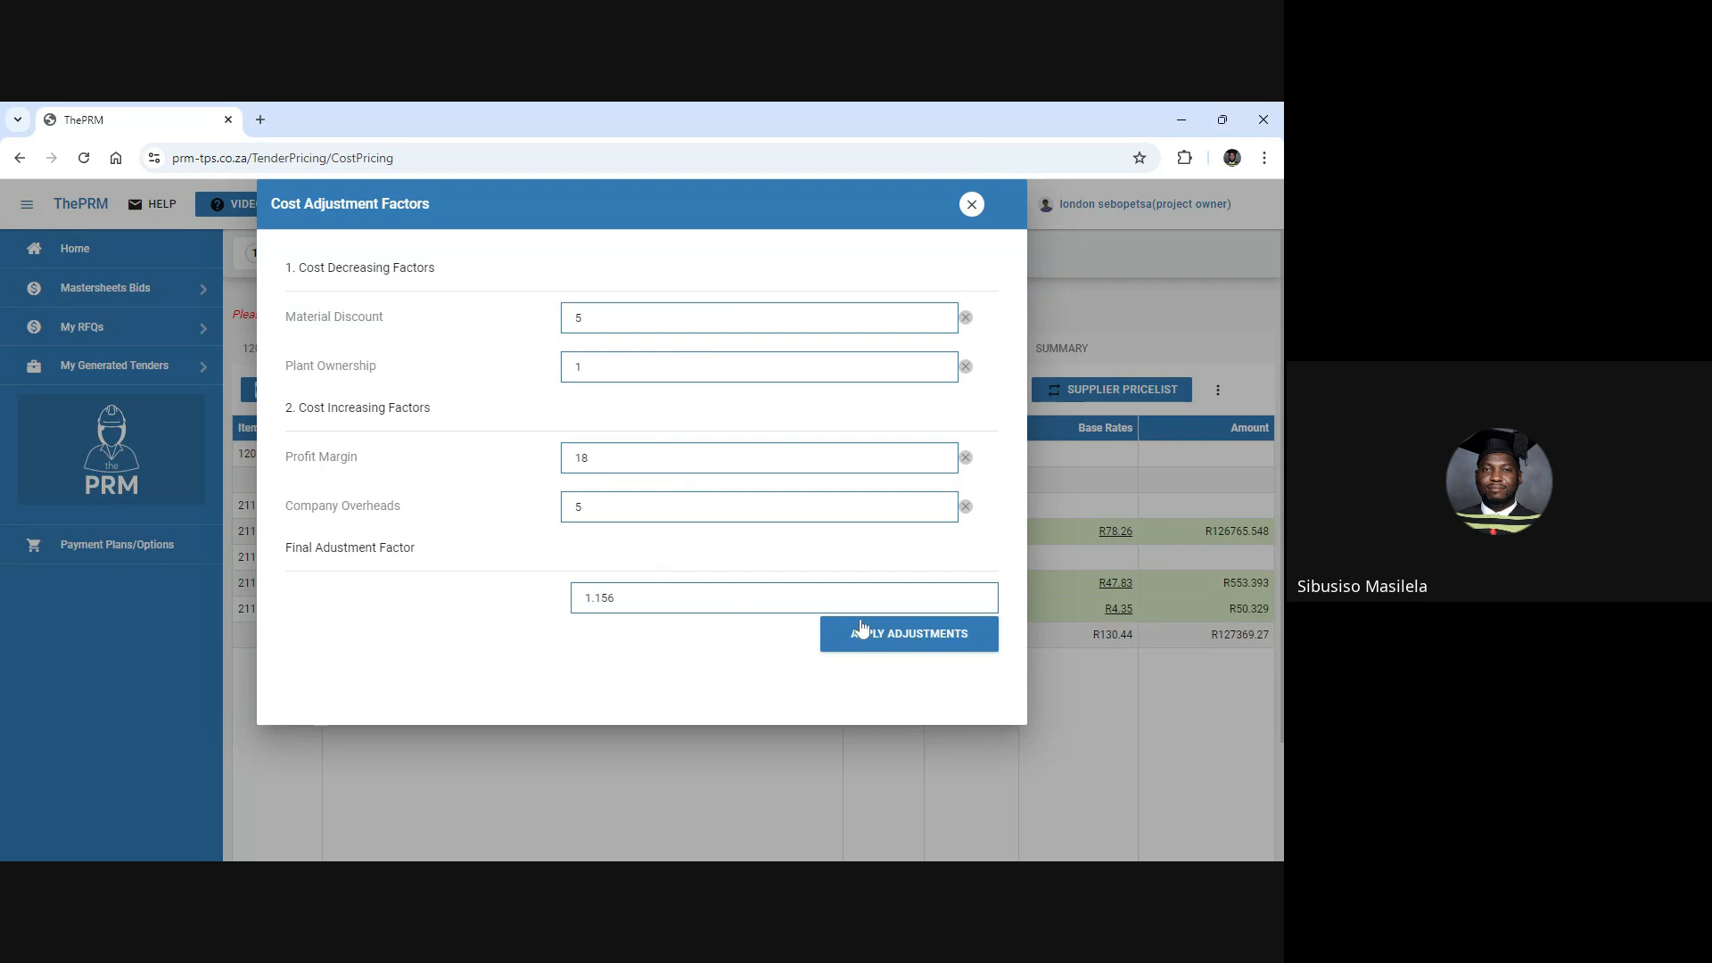
click(888, 654)
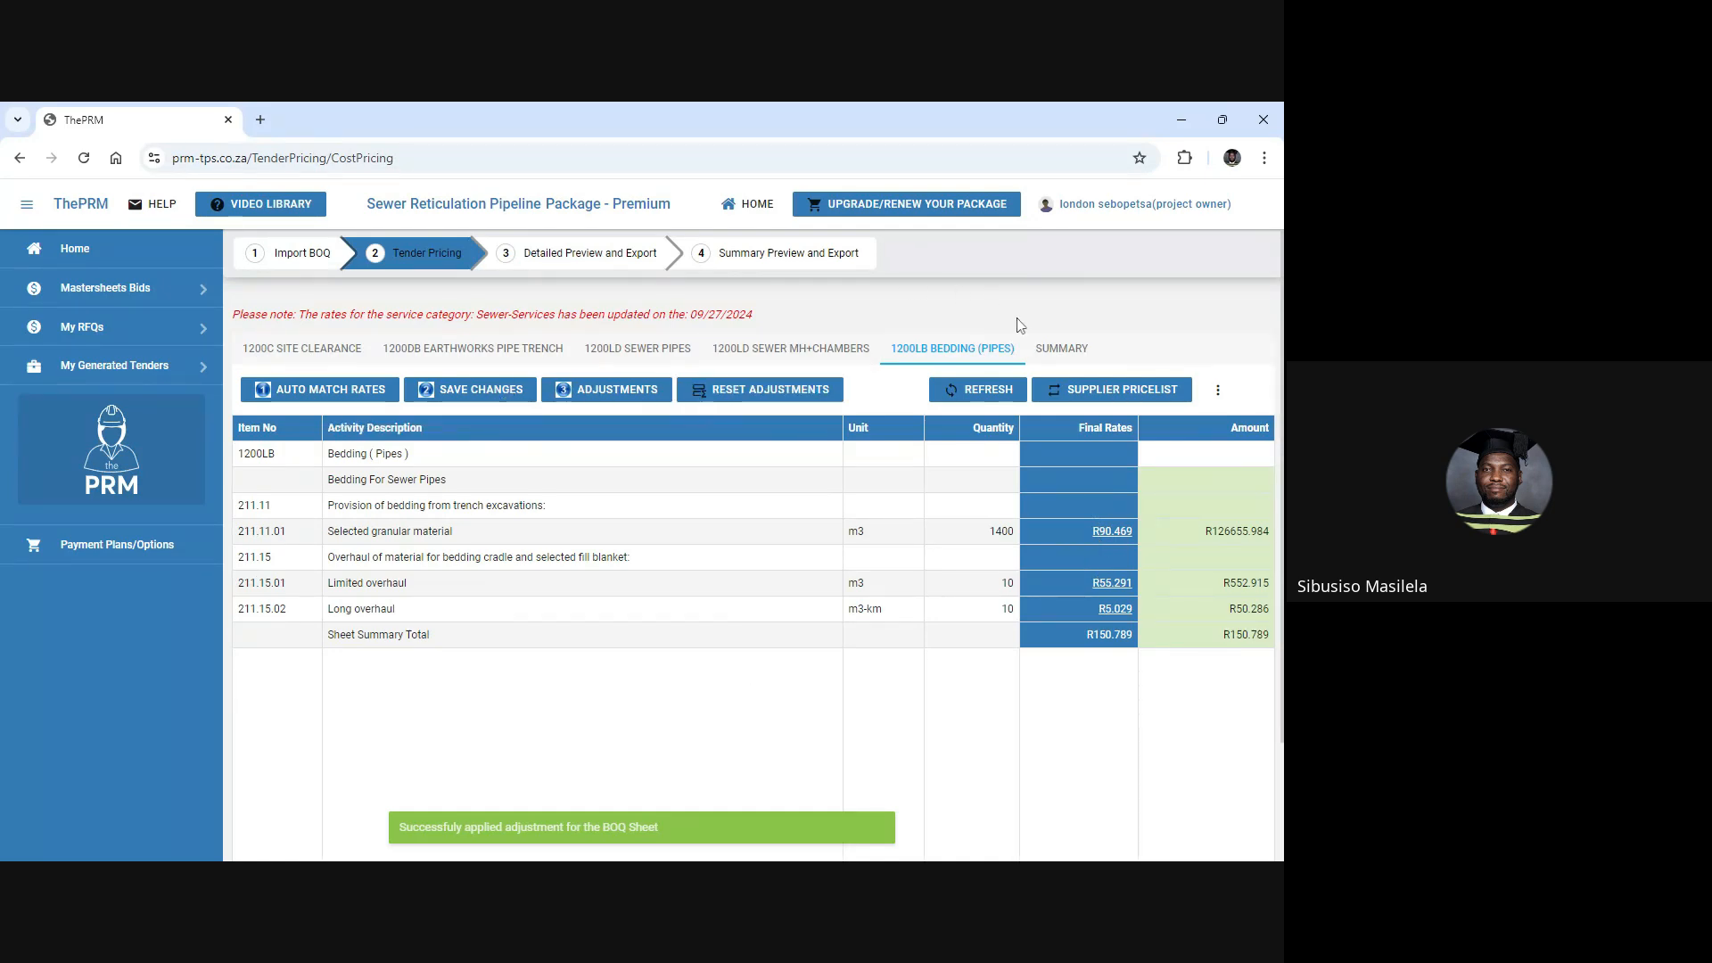
Review the pricing summary of all BOQ sheets, and expand the Bedding and Sewer pipes groups in the detailed preview.
click(1084, 355)
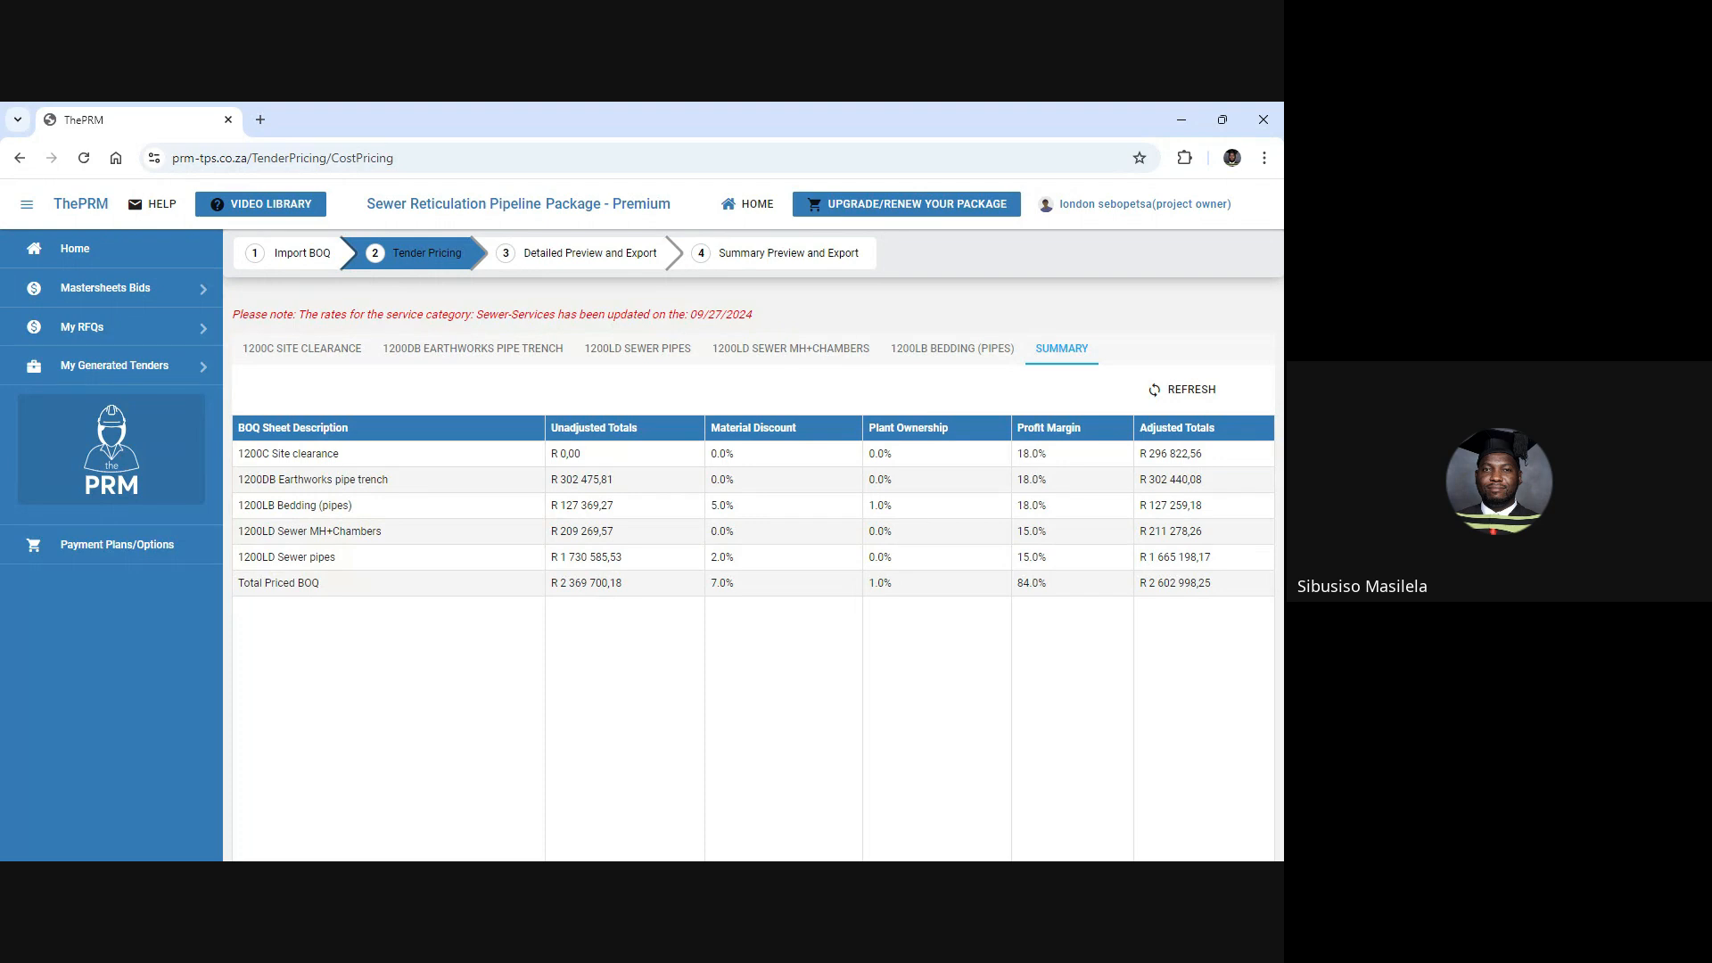
click(588, 253)
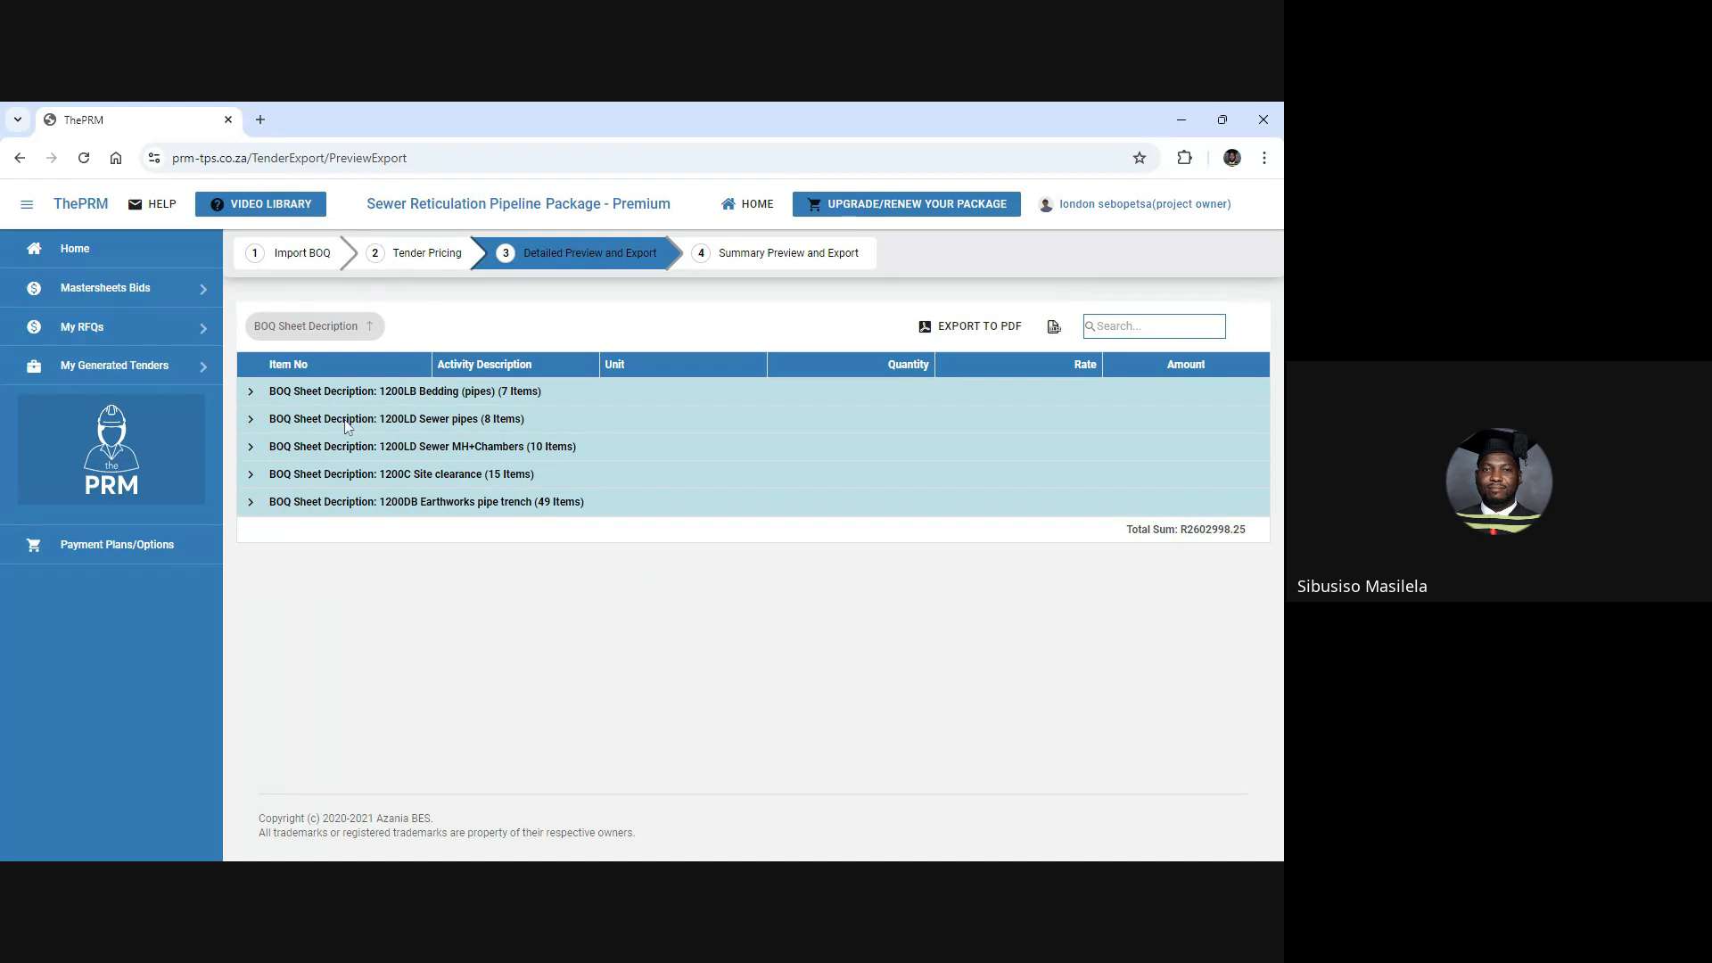
click(254, 392)
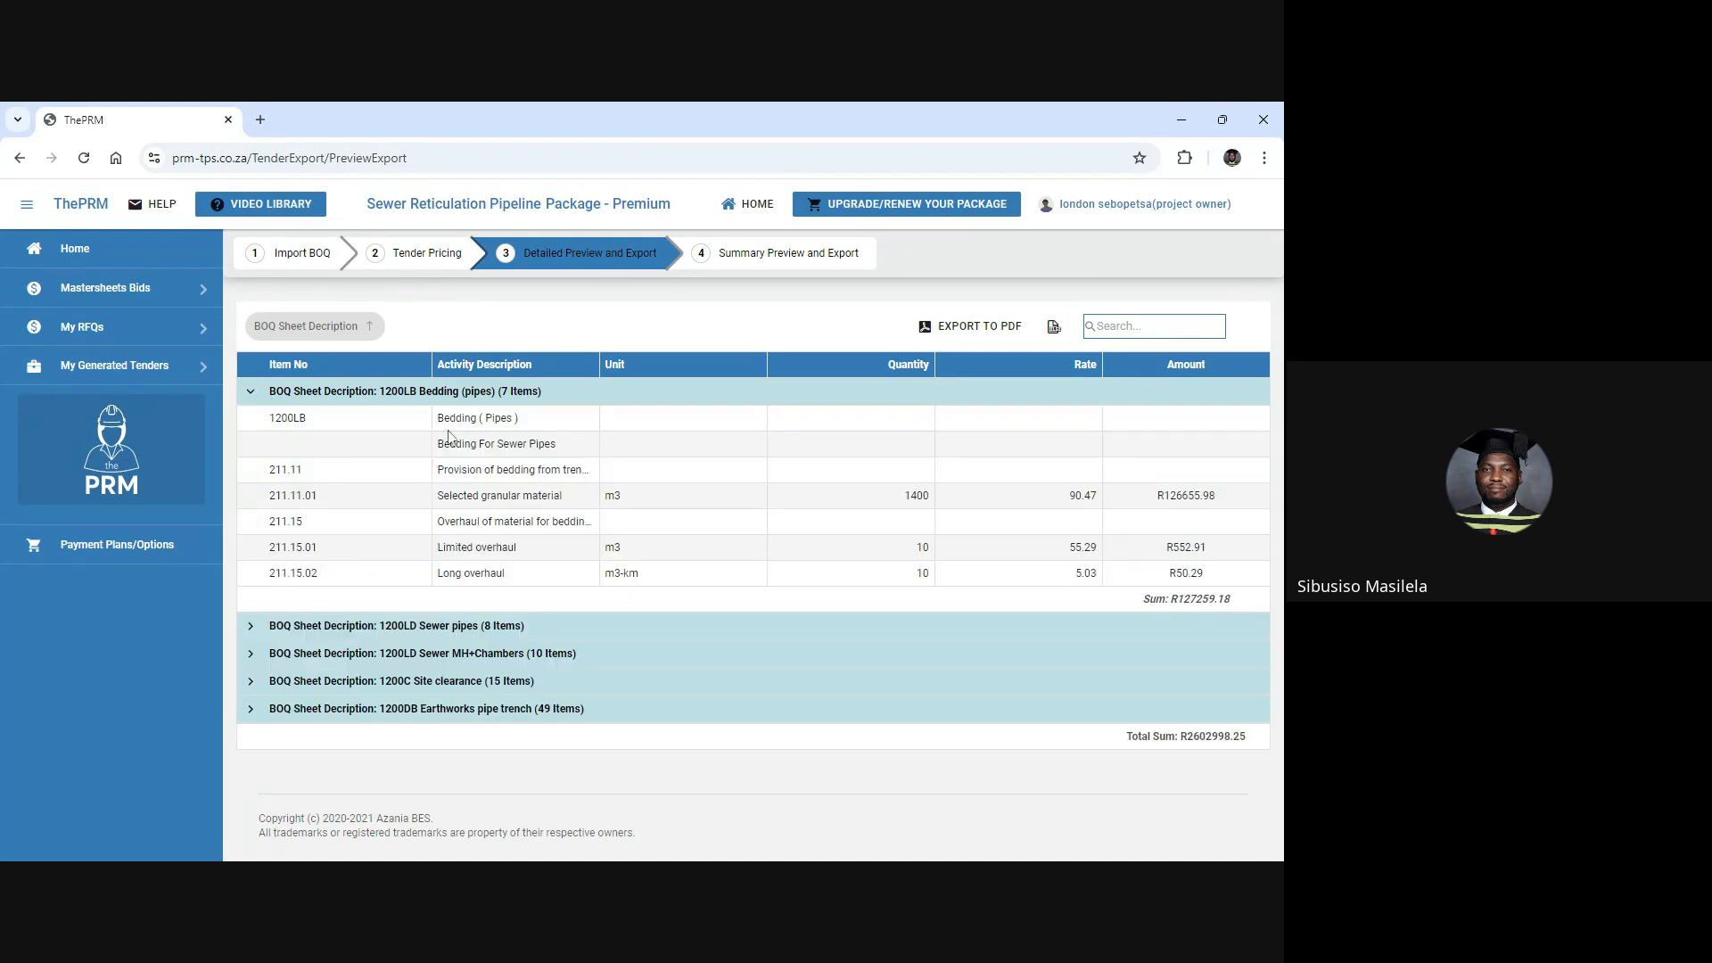
click(270, 629)
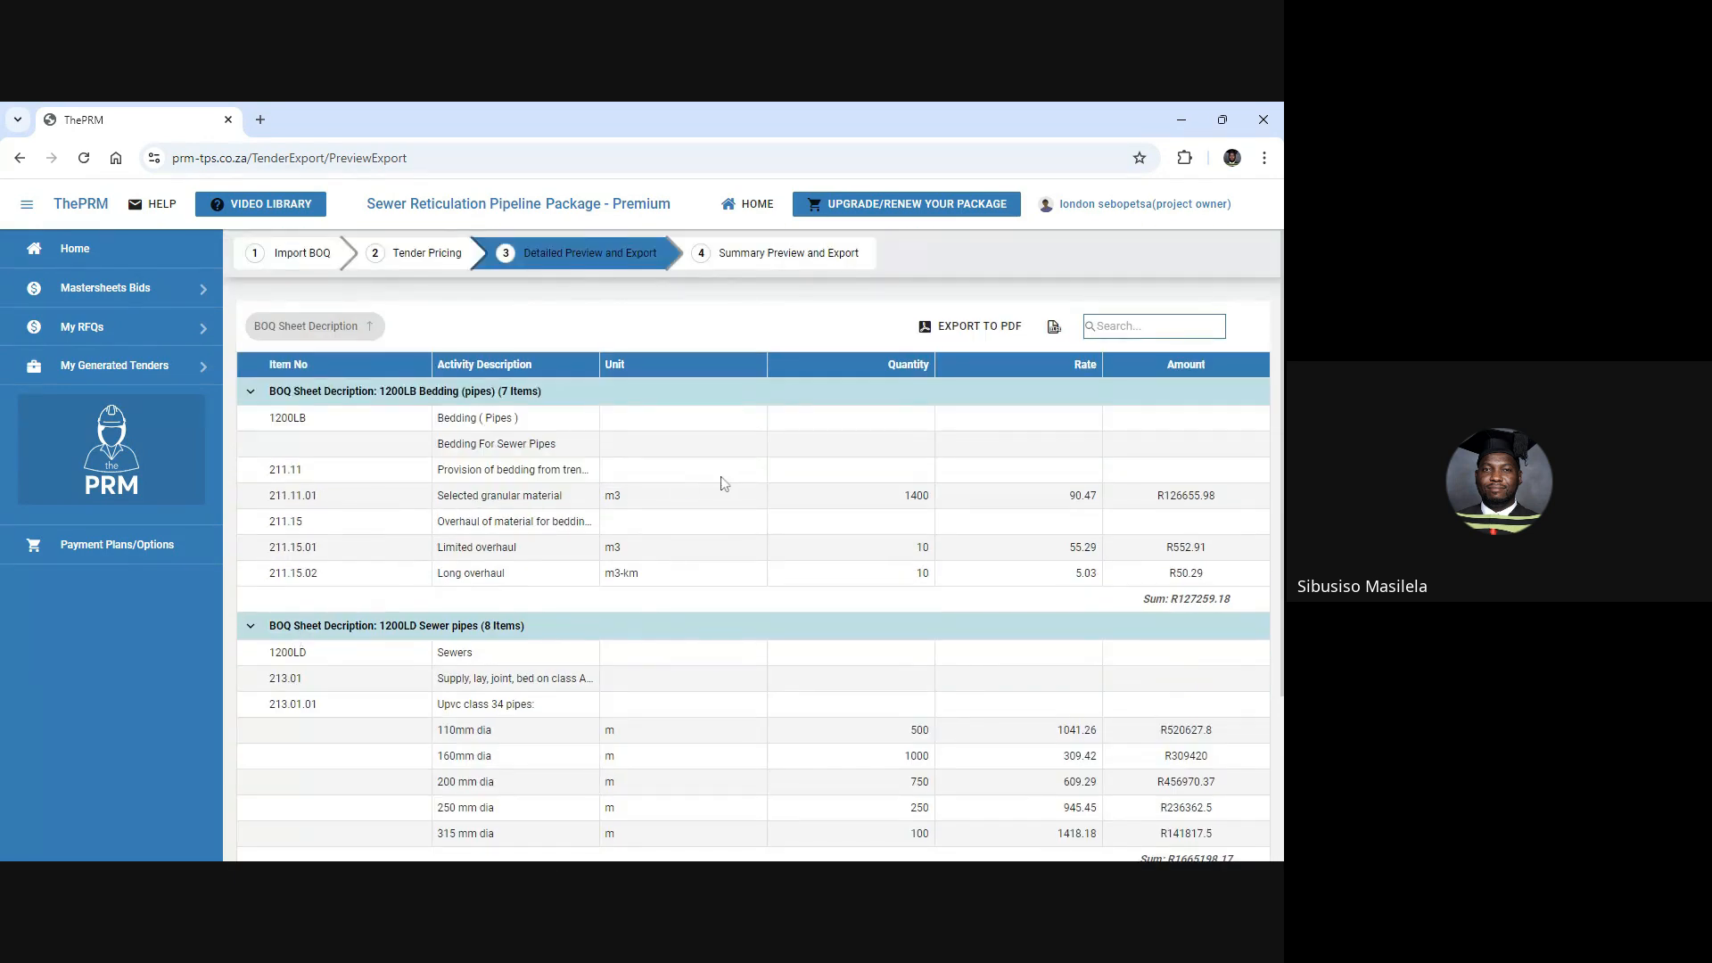
Export the detailed priced BOQ to PDF and review the exported costing through to the total sum on the last page.
click(969, 329)
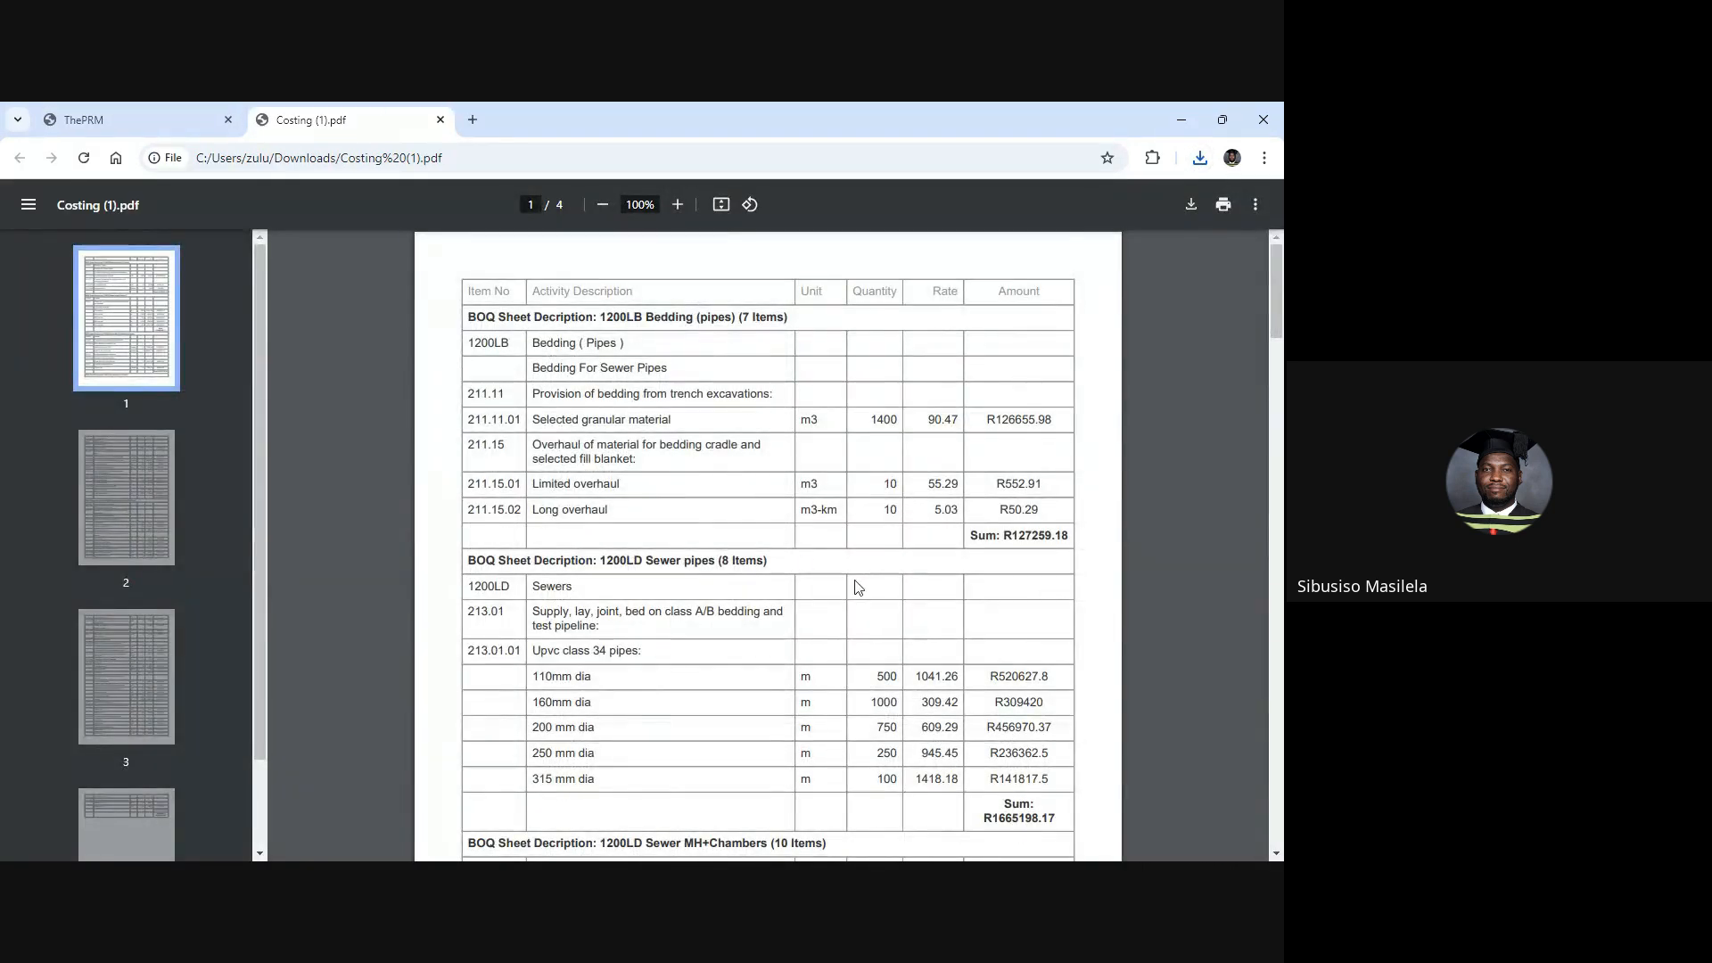
scroll(711, 492, down, 3)
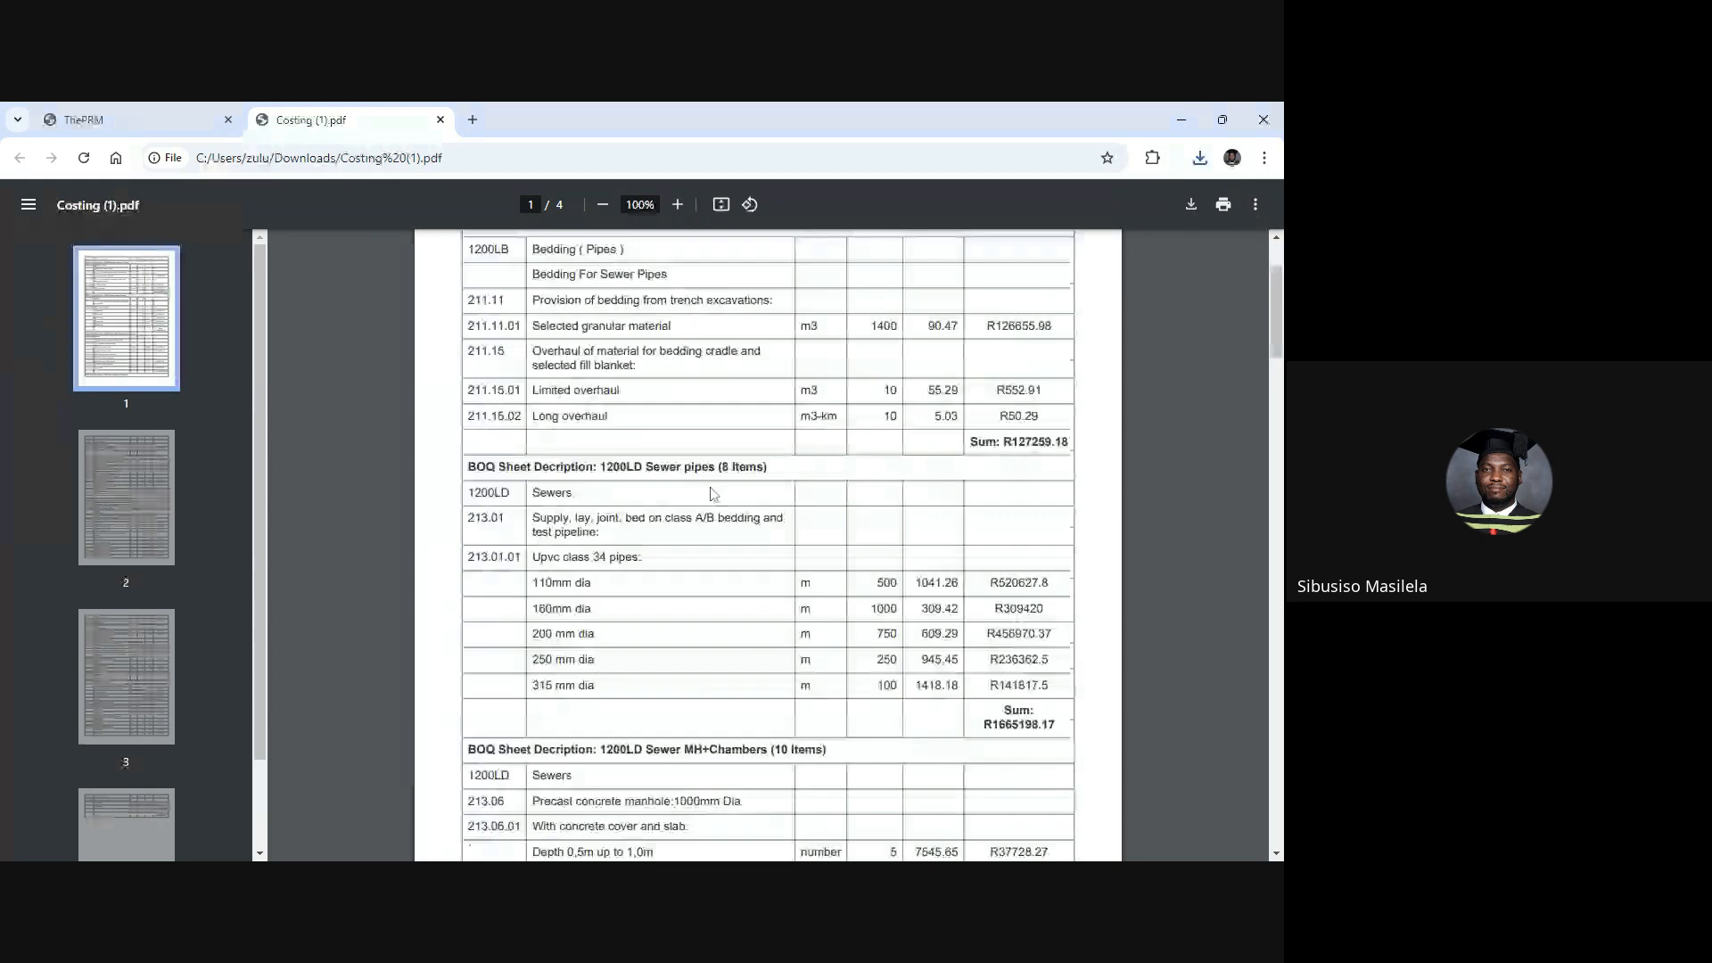
scroll(712, 492, down, 20)
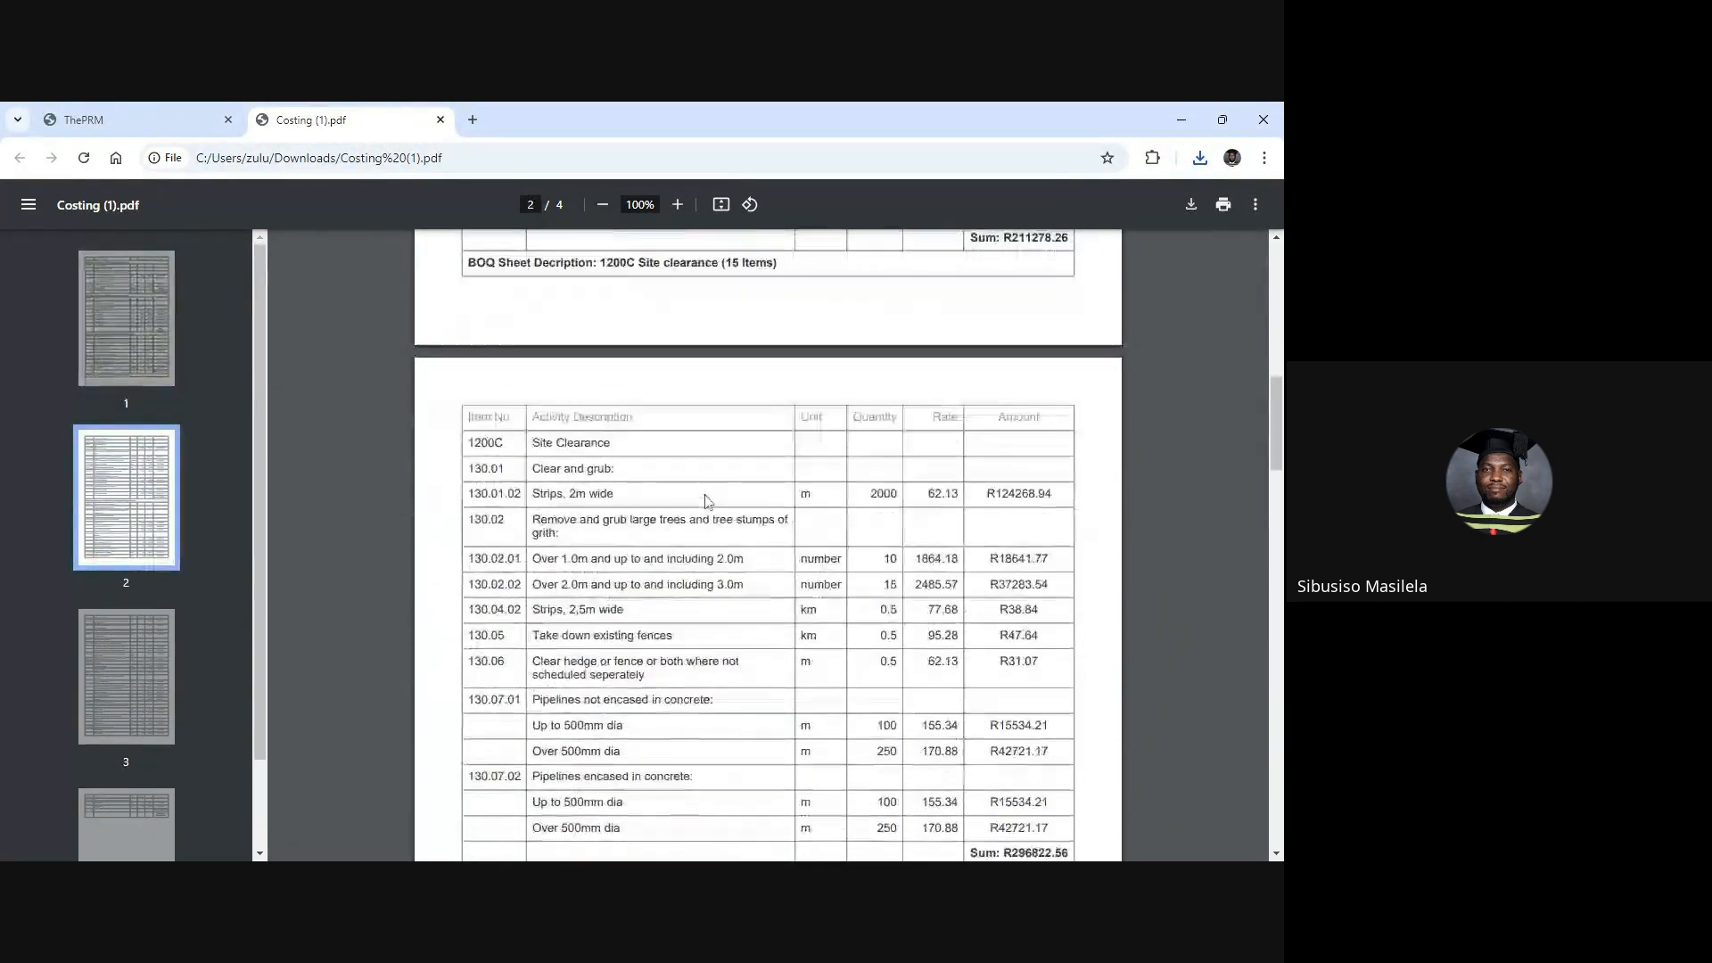
scroll(704, 492, down, 15)
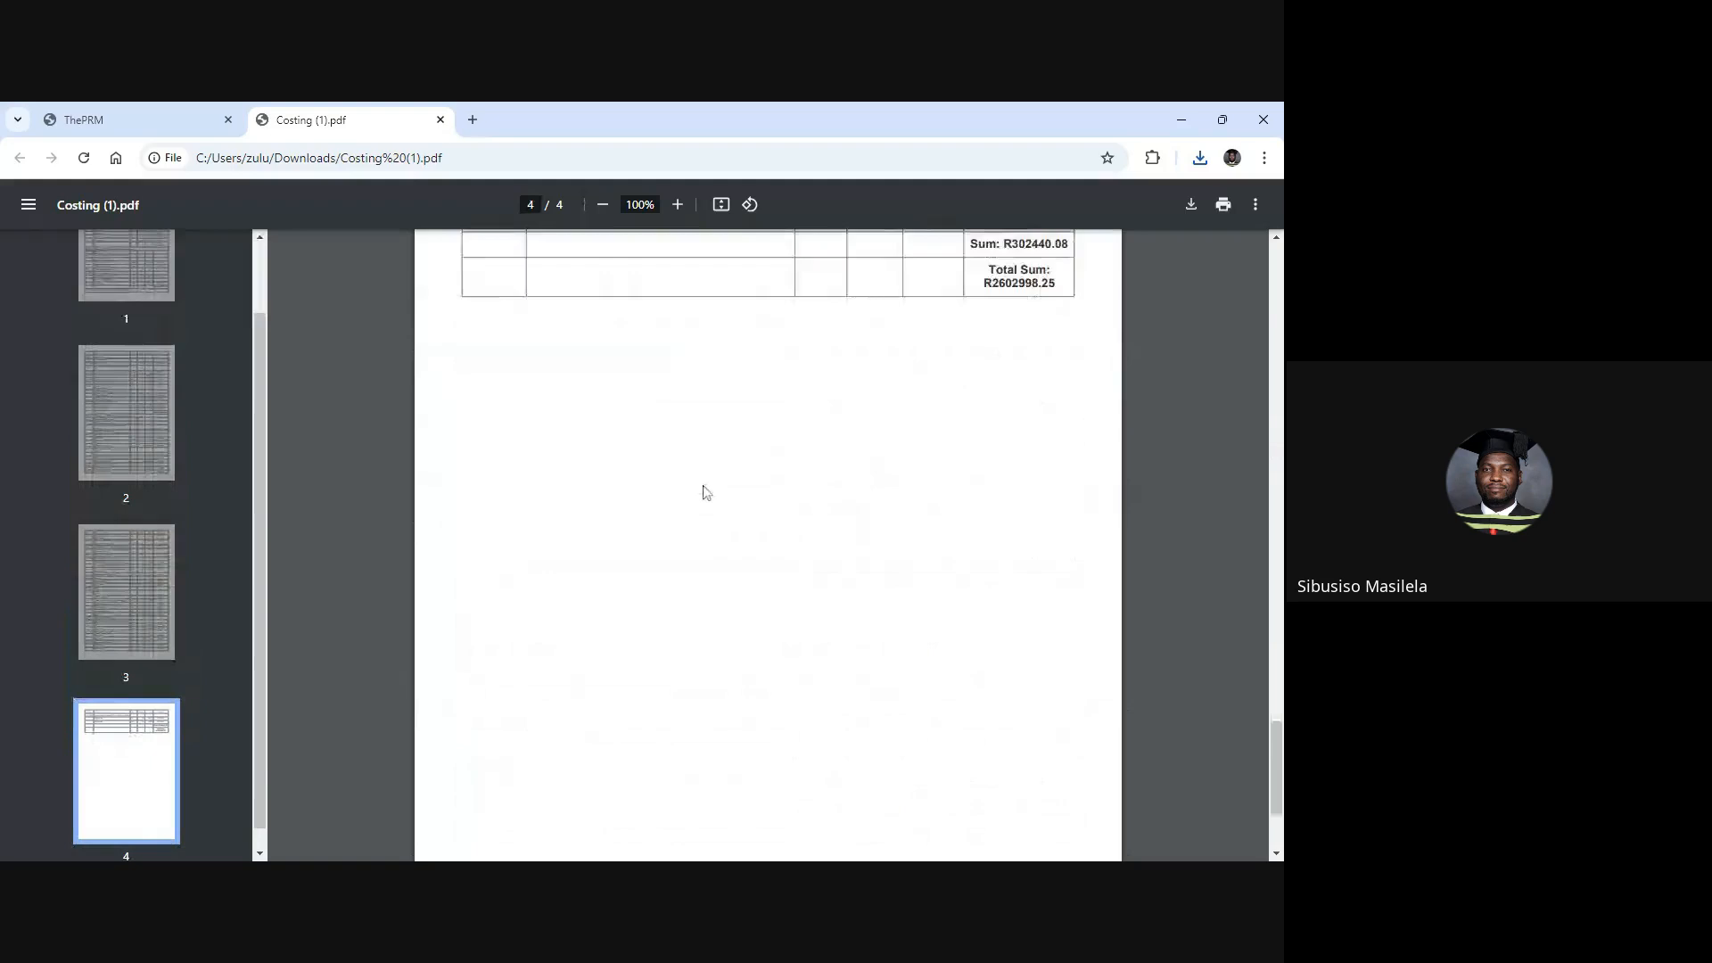
scroll(499, 451, up, 3)
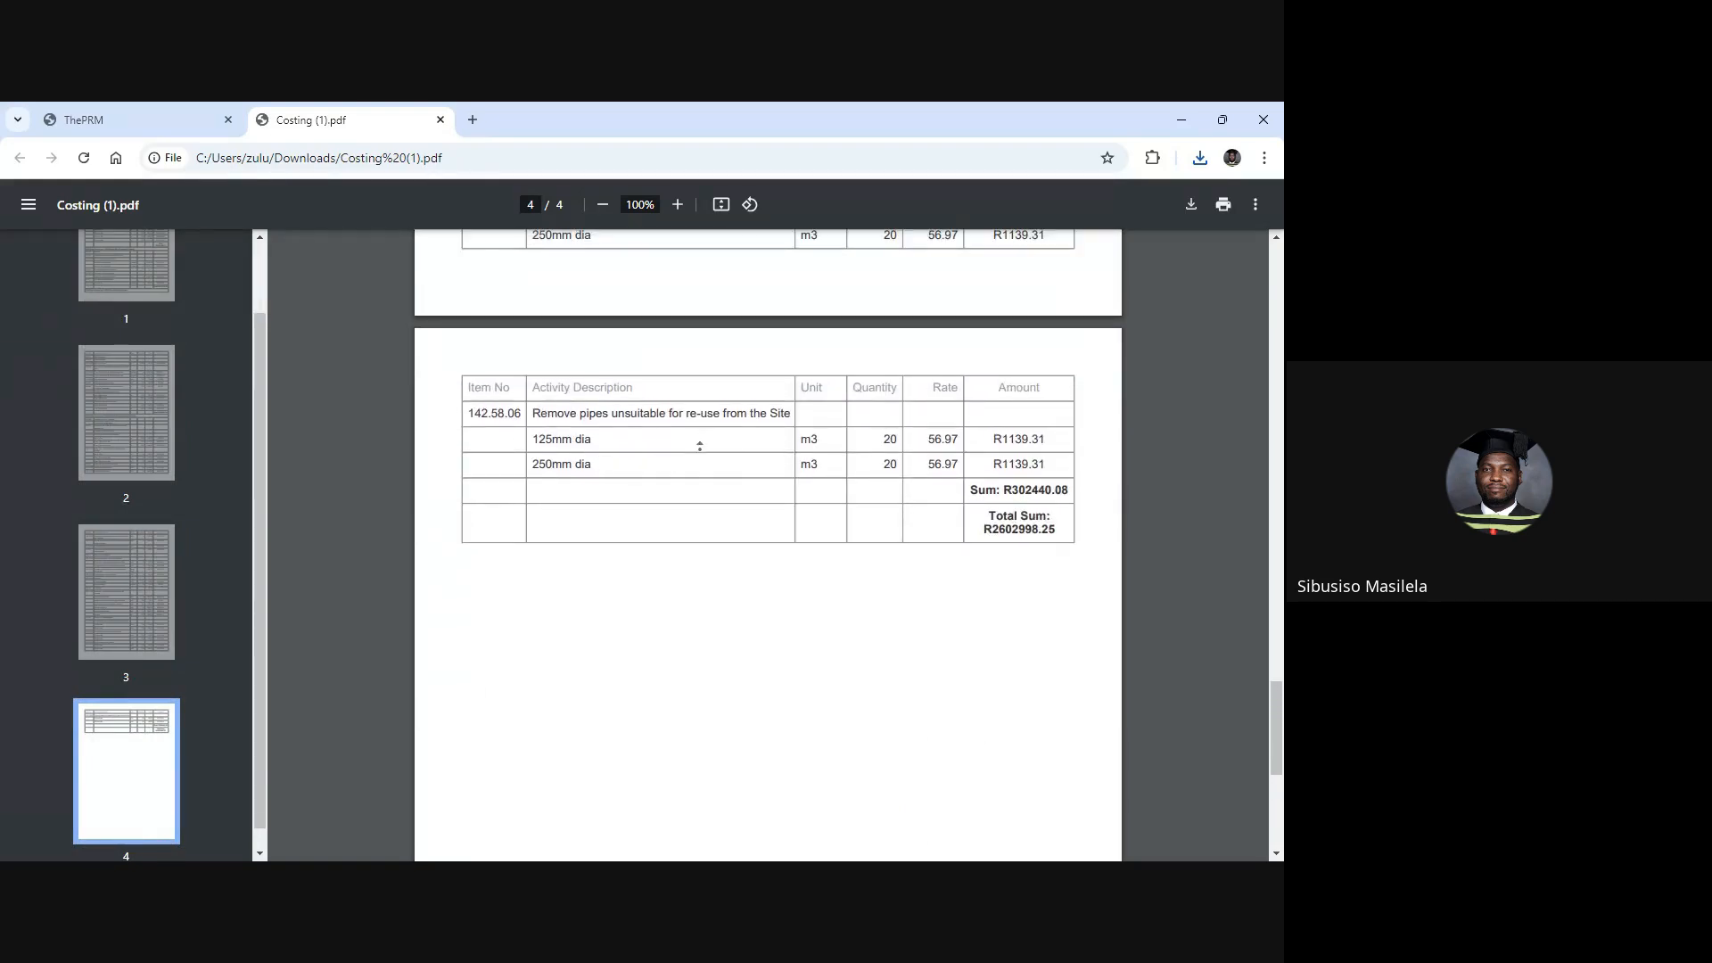
scroll(624, 401, down, 4)
scroll(713, 550, up, 6)
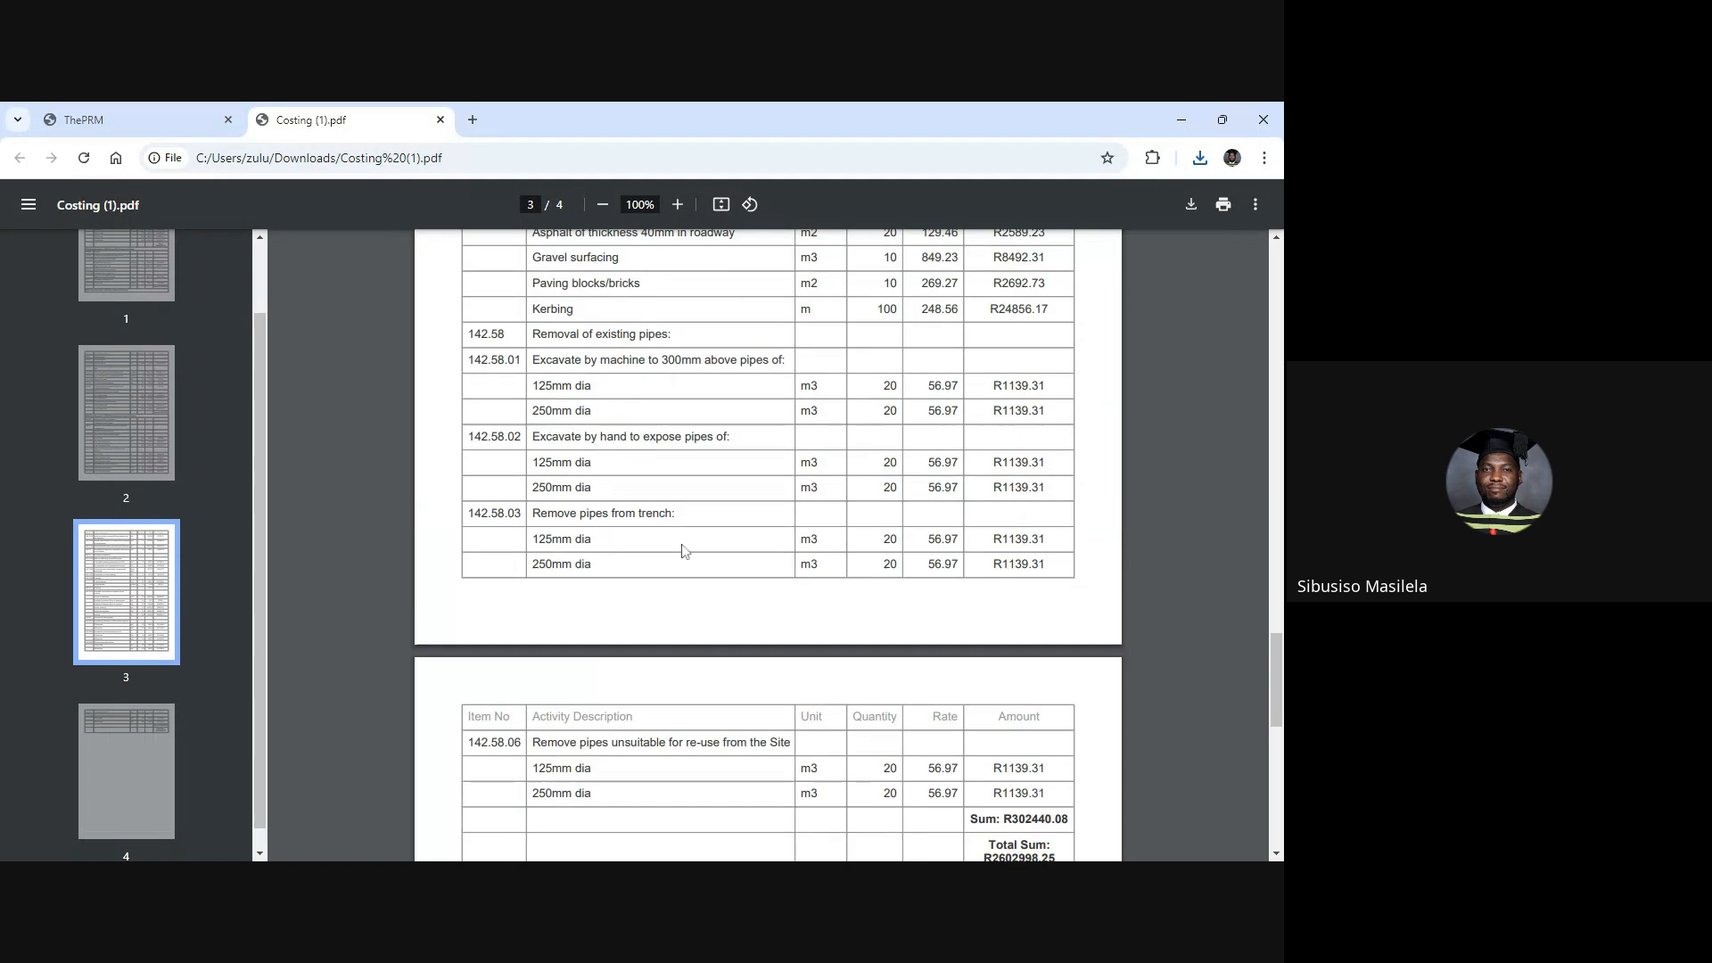
Export the detailed priced BOQ from ThePRM as a spreadsheet, switch to Excel and enable editing of the Costing workbook.
click(185, 132)
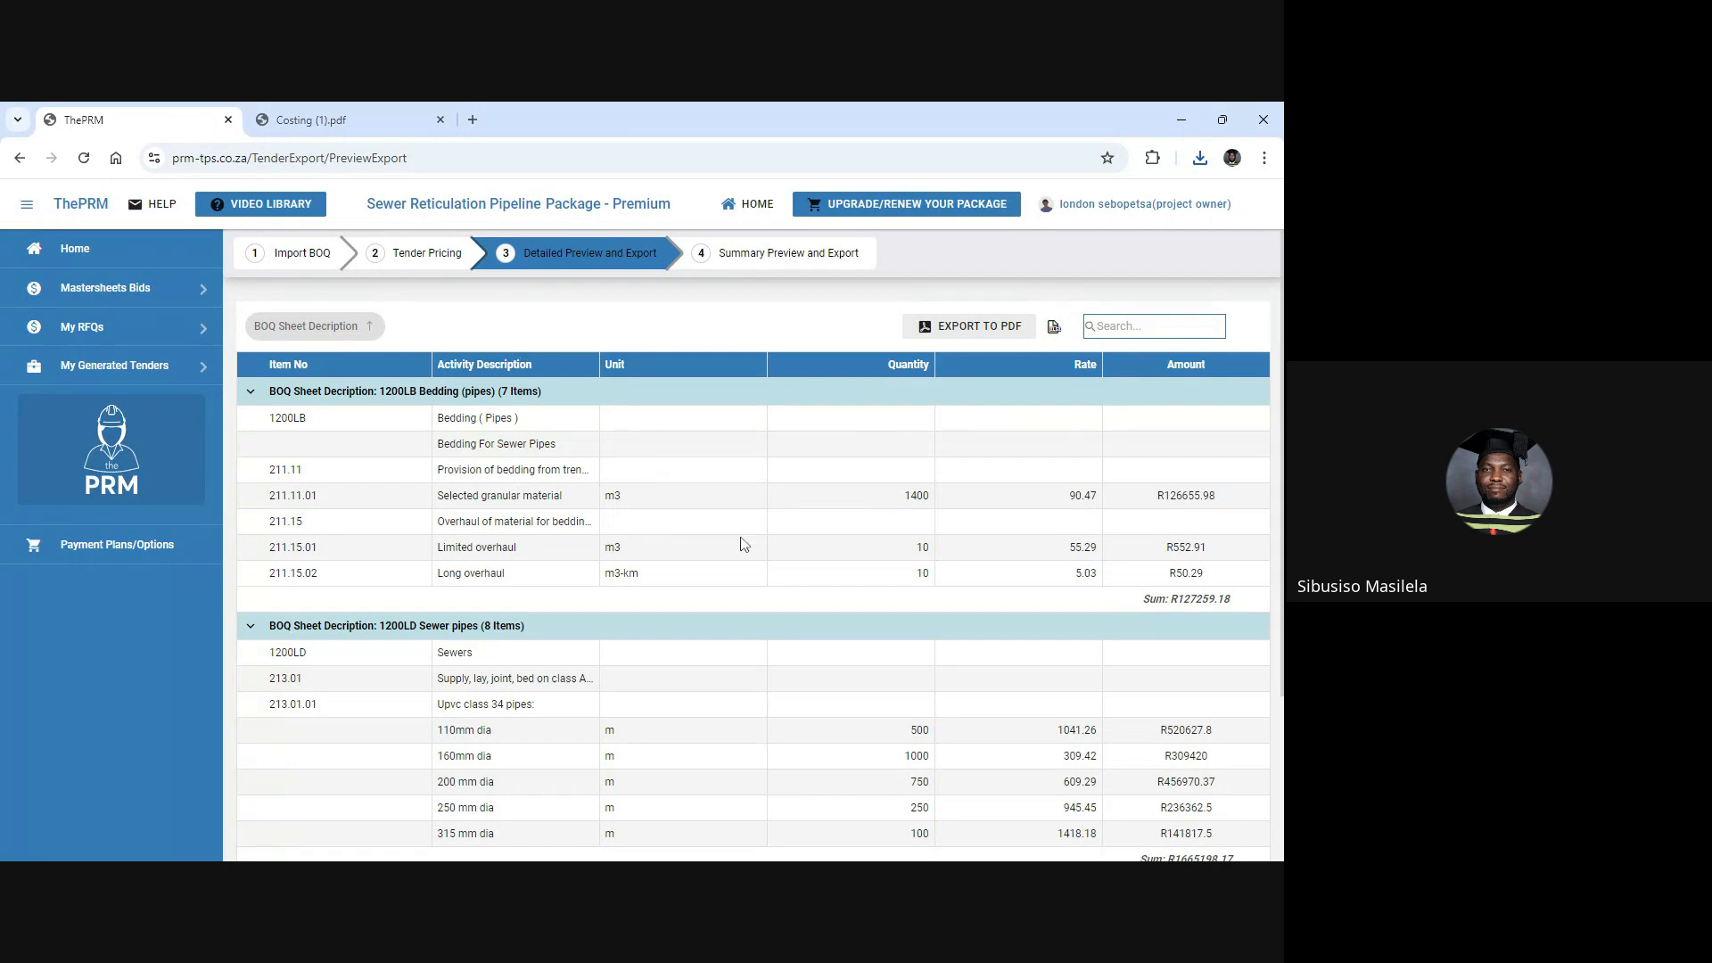
click(1060, 327)
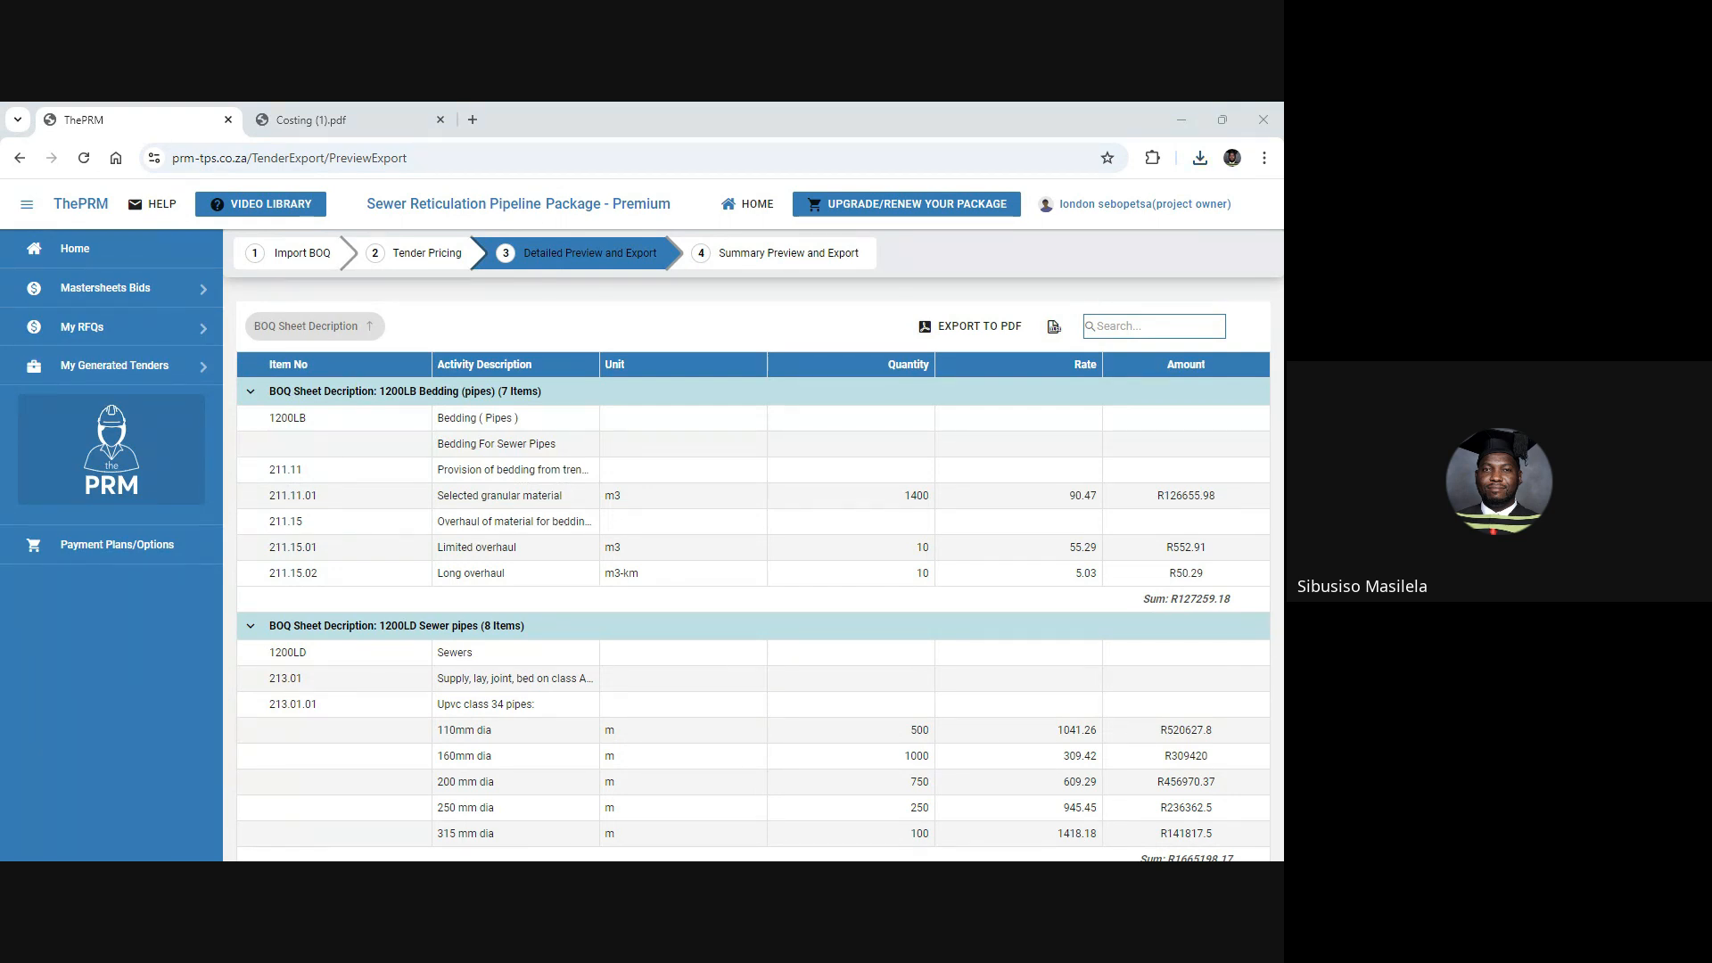
key(alt+Tab)
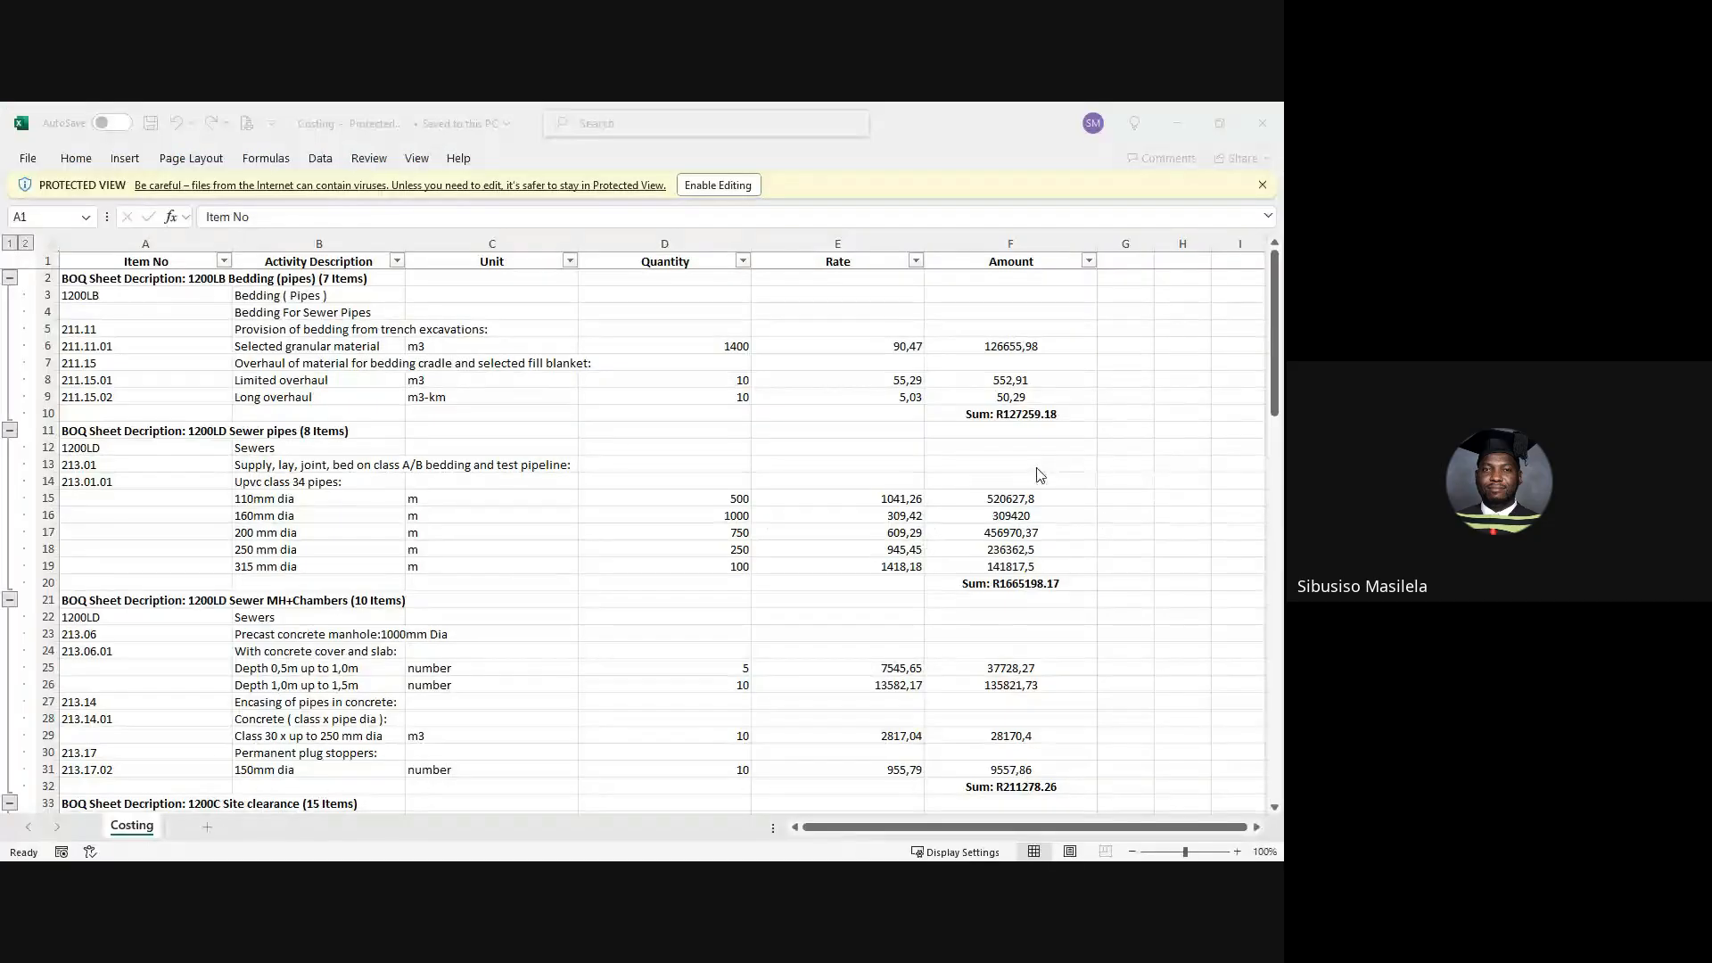
click(721, 184)
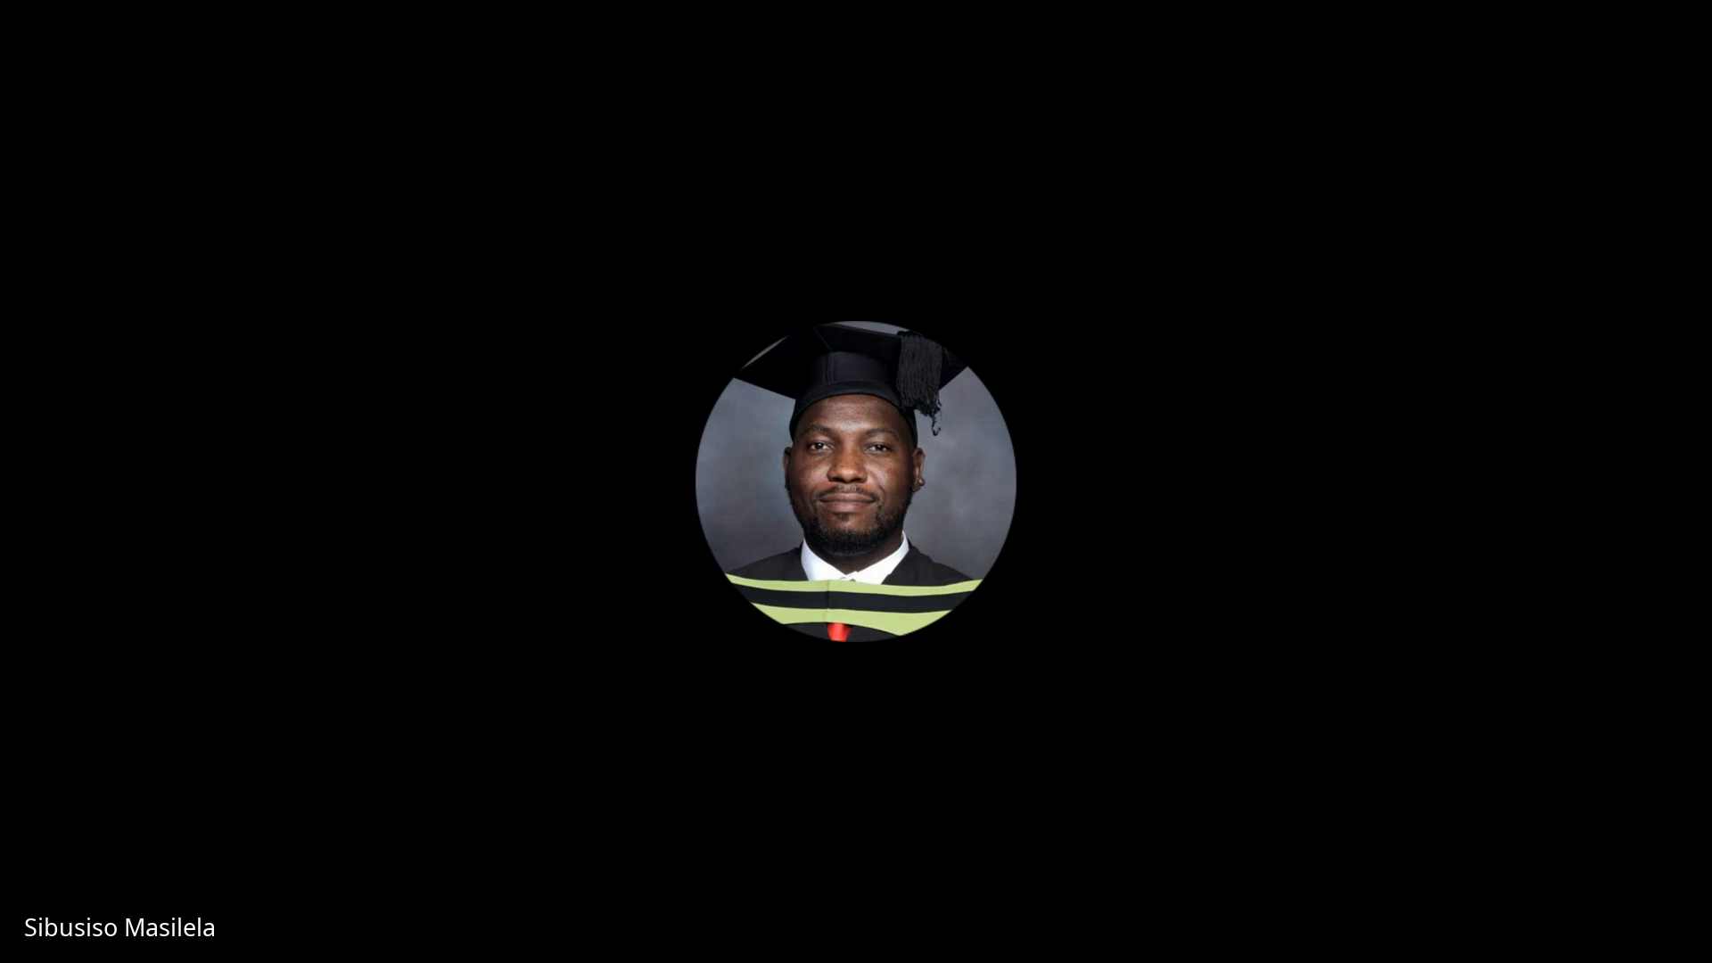